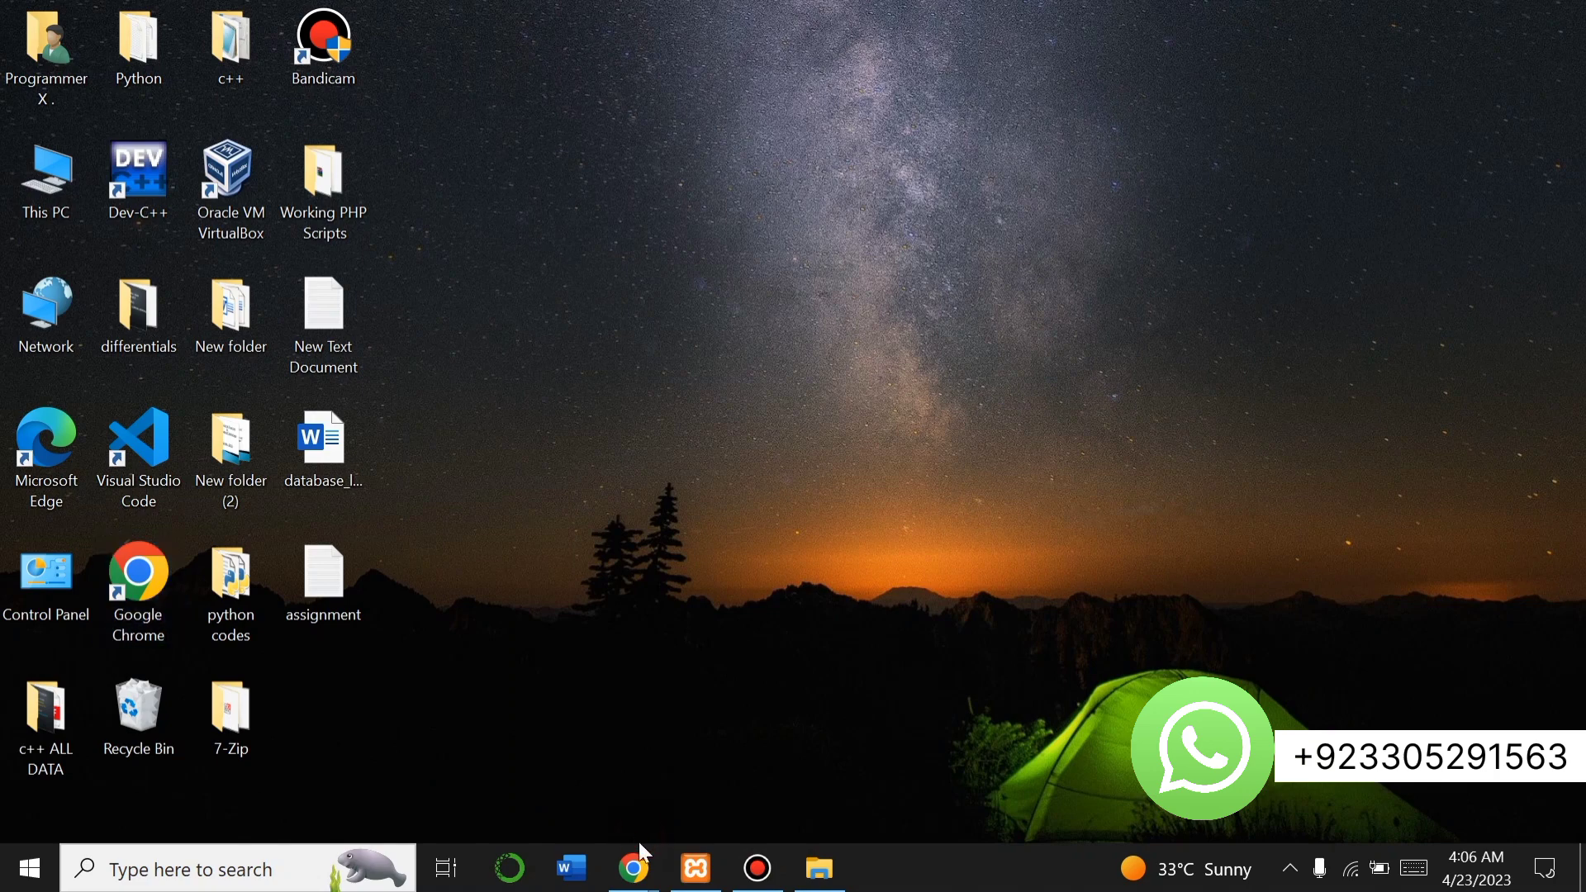
# Bring the 'PTCLab - Home' Chrome window to the front.
pyautogui.moveTo(639, 842)
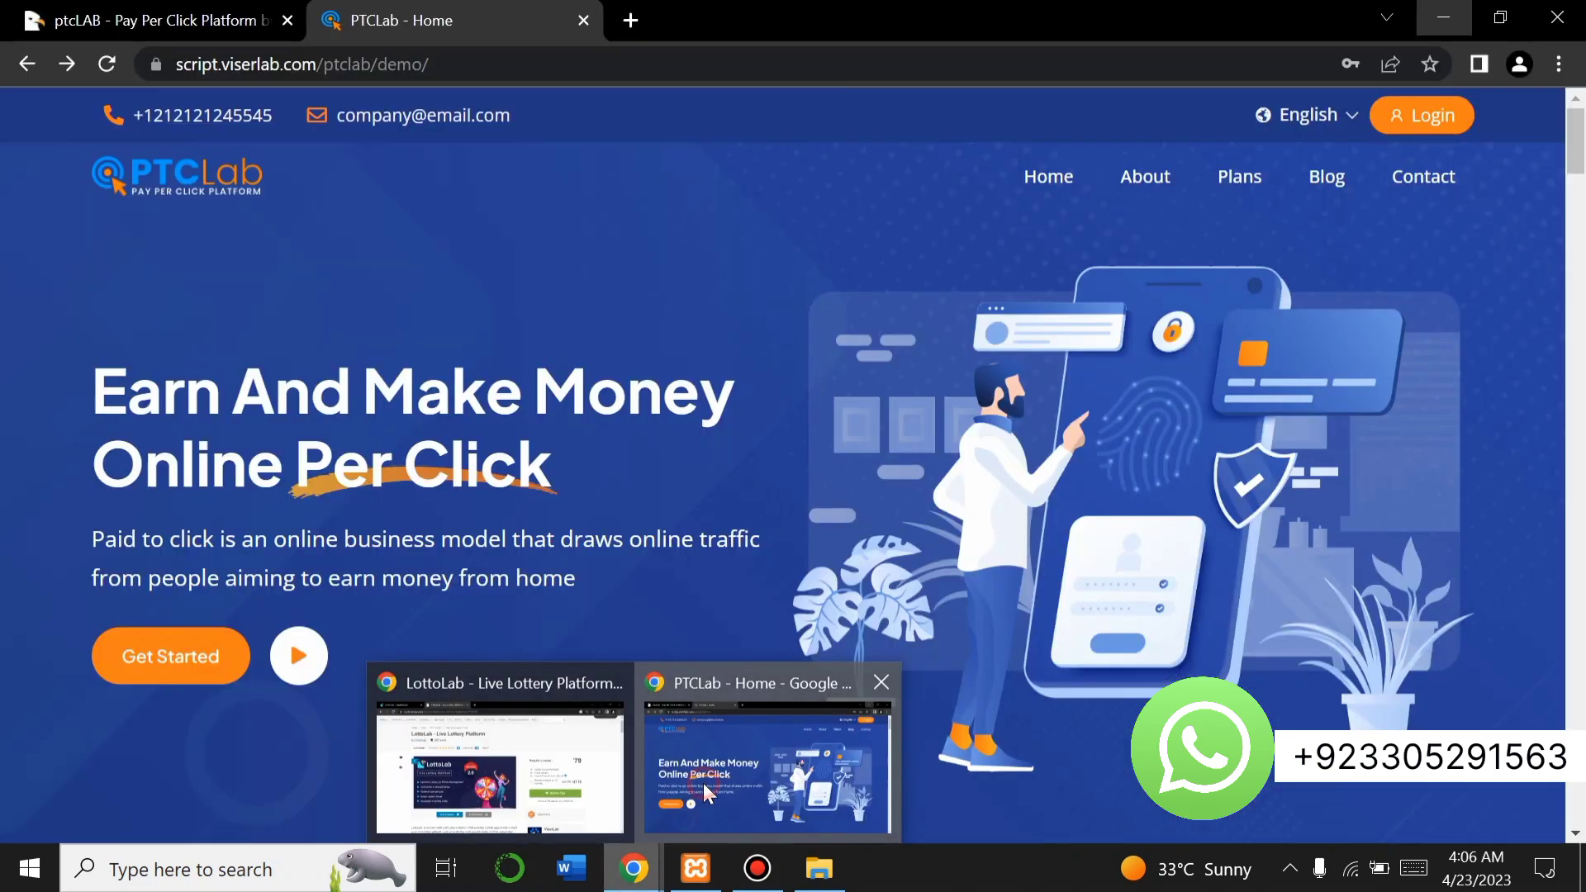
pyautogui.click(703, 783)
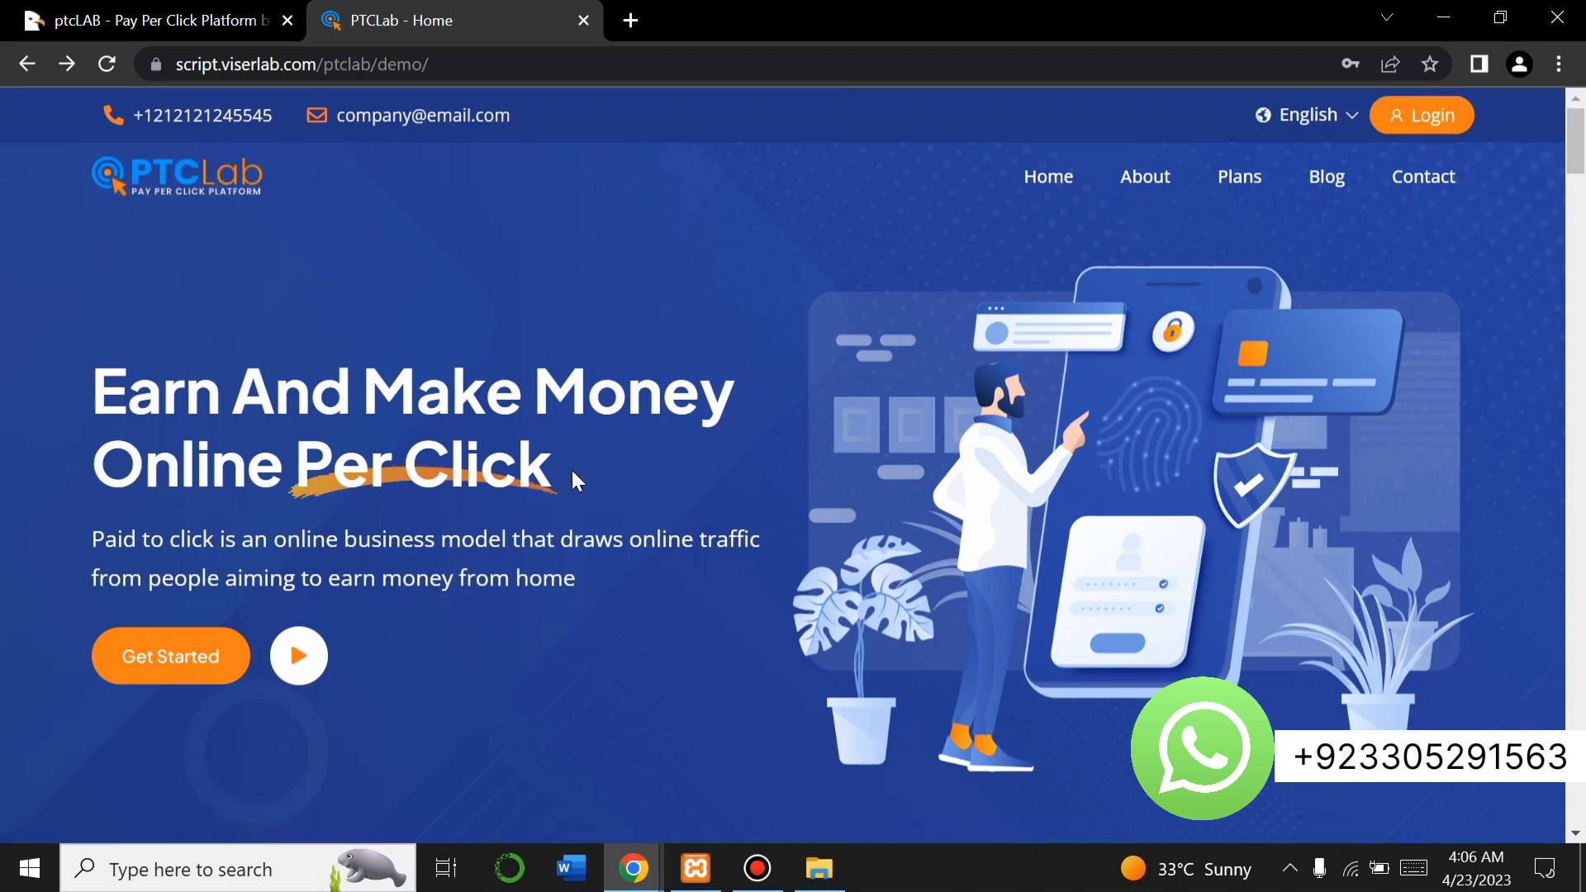
pyautogui.moveTo(573, 469)
pyautogui.mouseDown()
pyautogui.moveTo(289, 458)
pyautogui.moveTo(84, 394)
pyautogui.mouseUp()
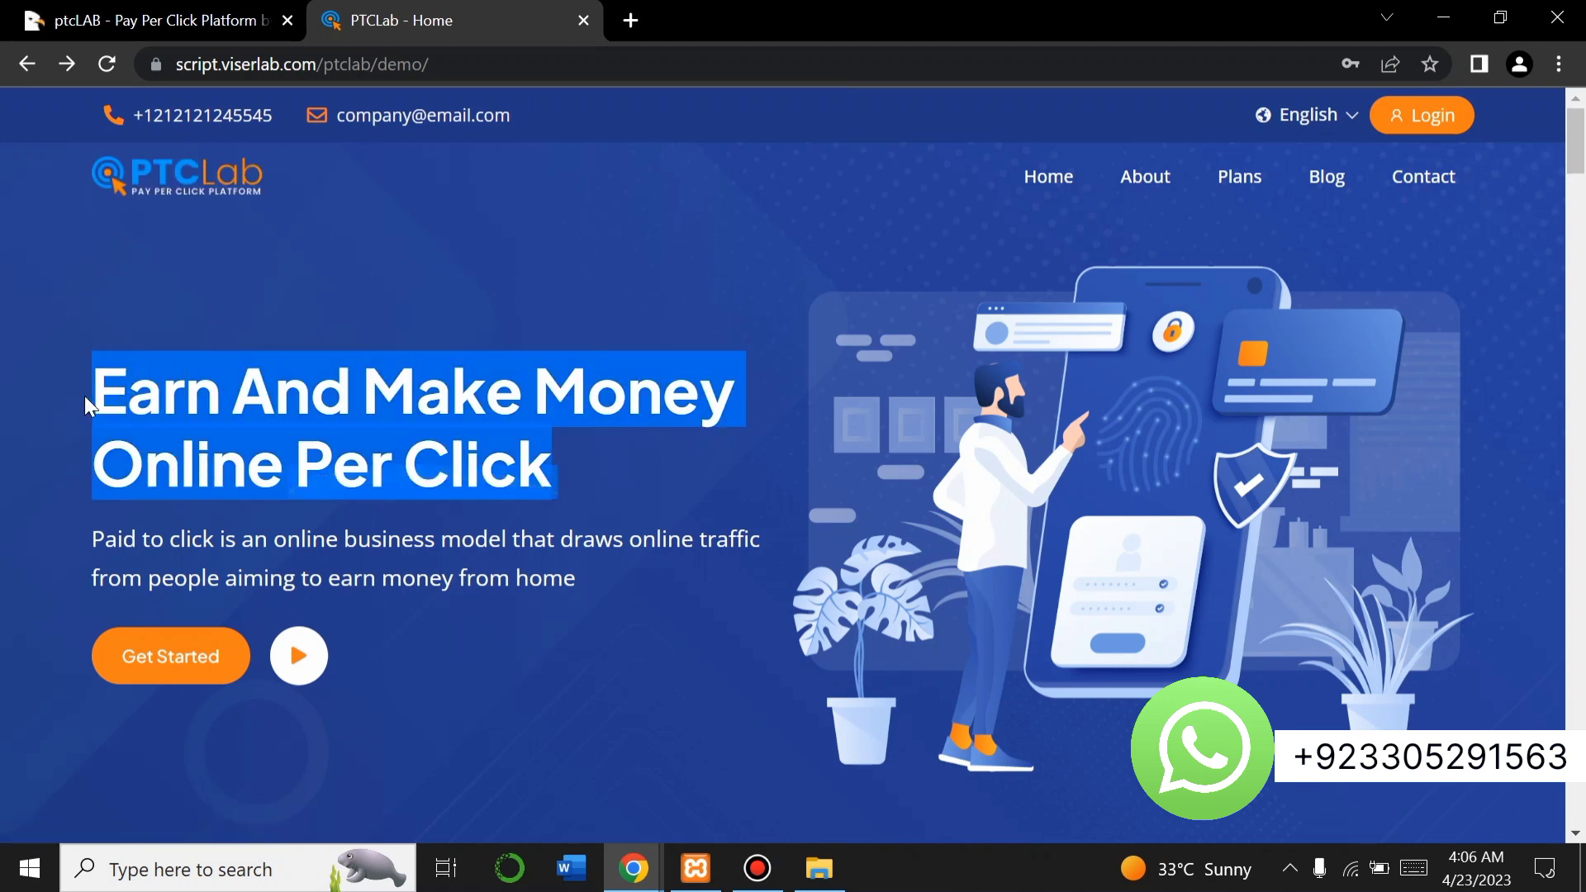
pyautogui.click(734, 451)
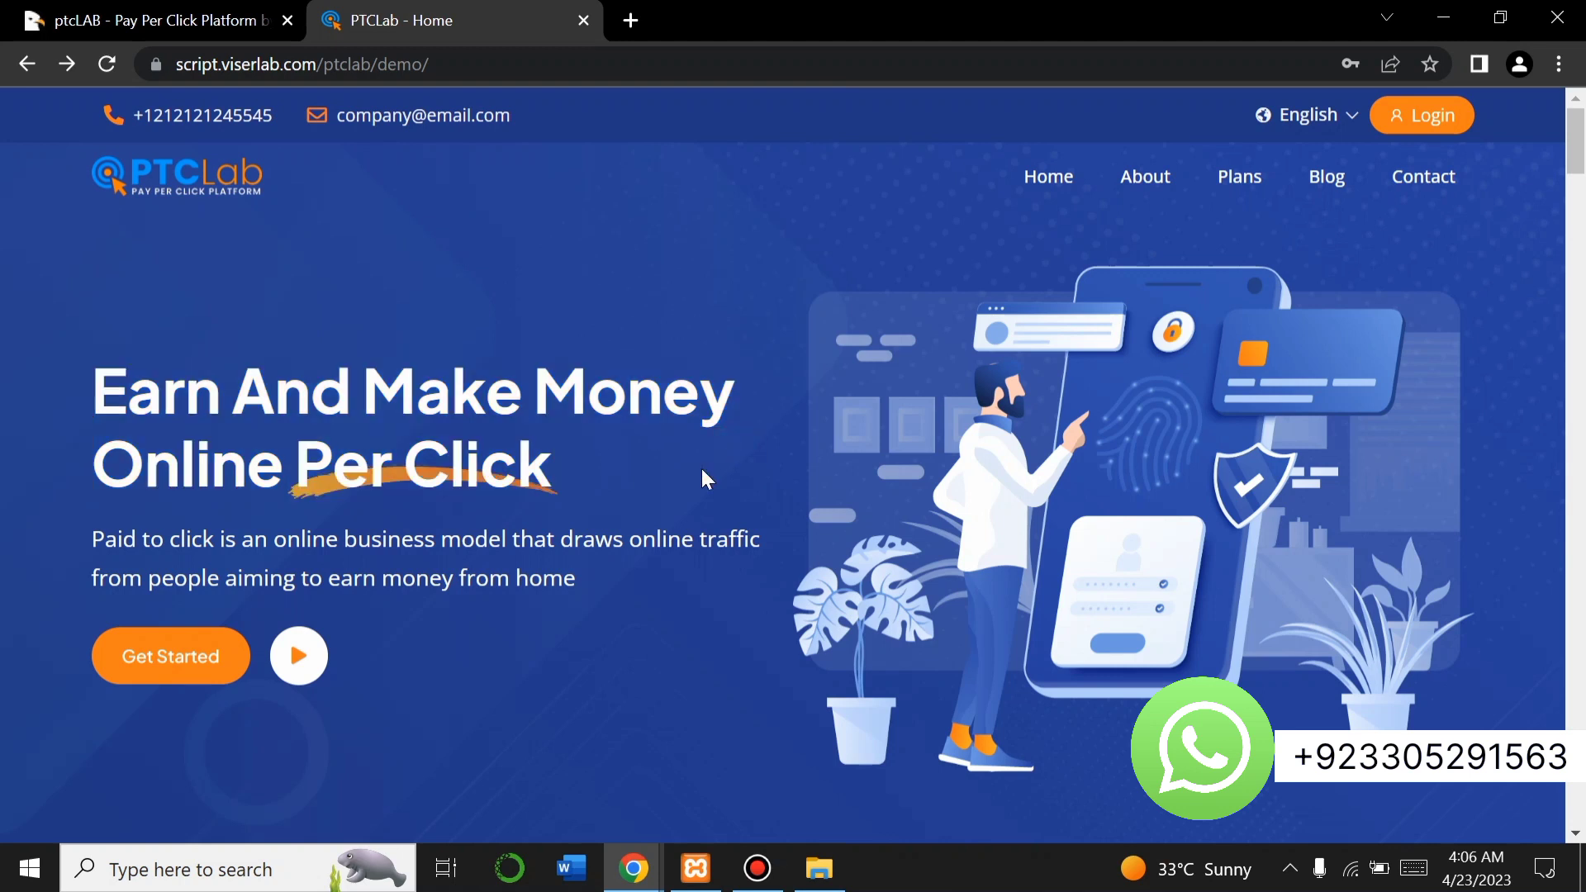
pyautogui.scroll(-1, 418, 670)
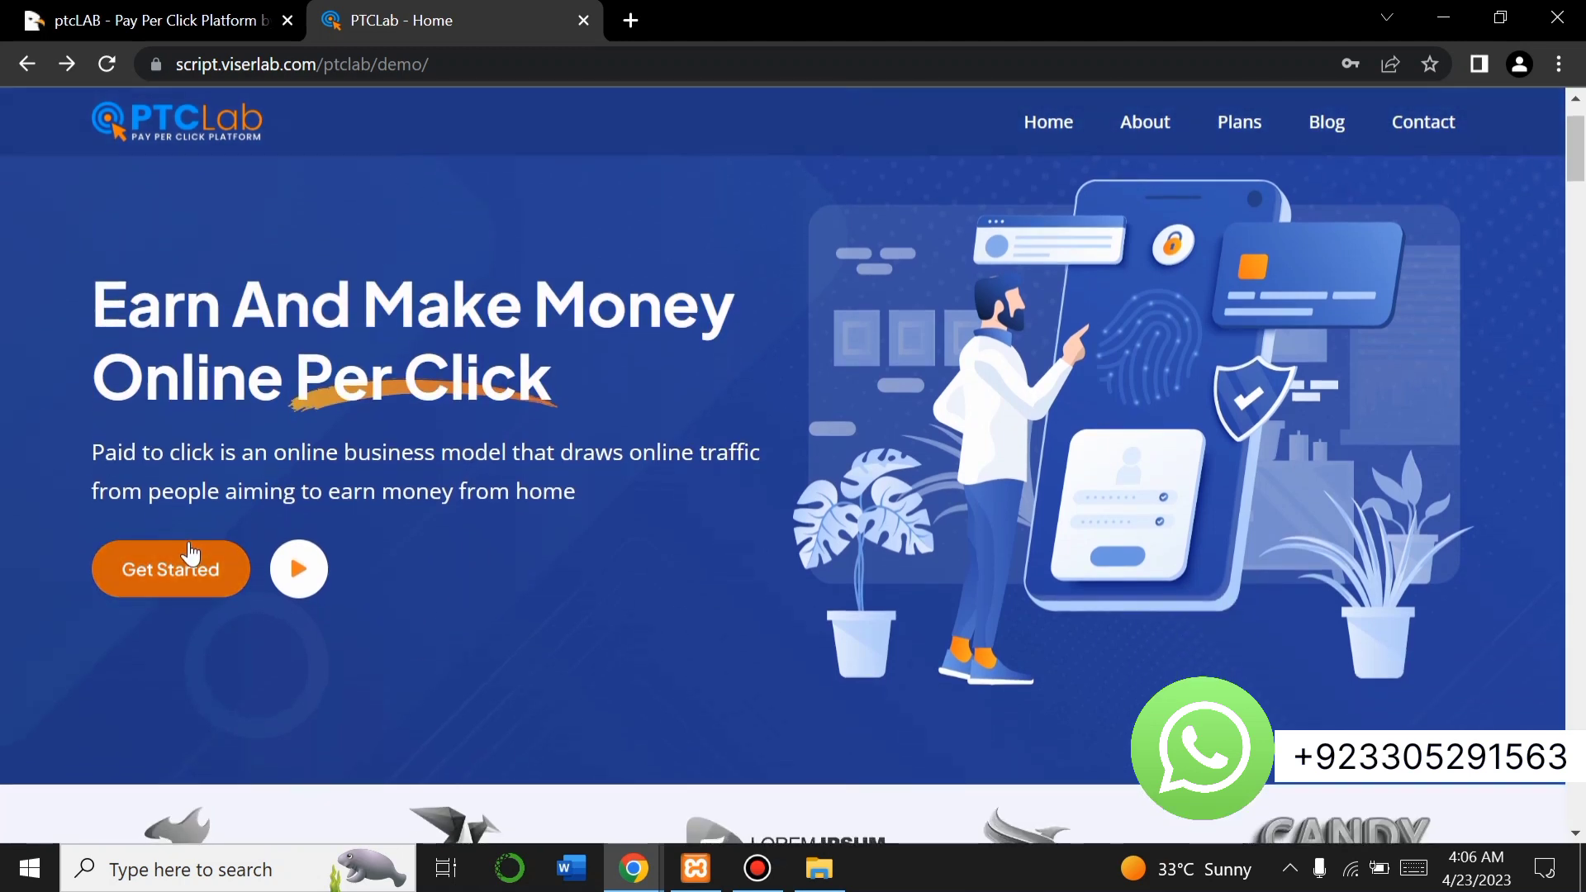
pyautogui.scroll(1, 397, 487)
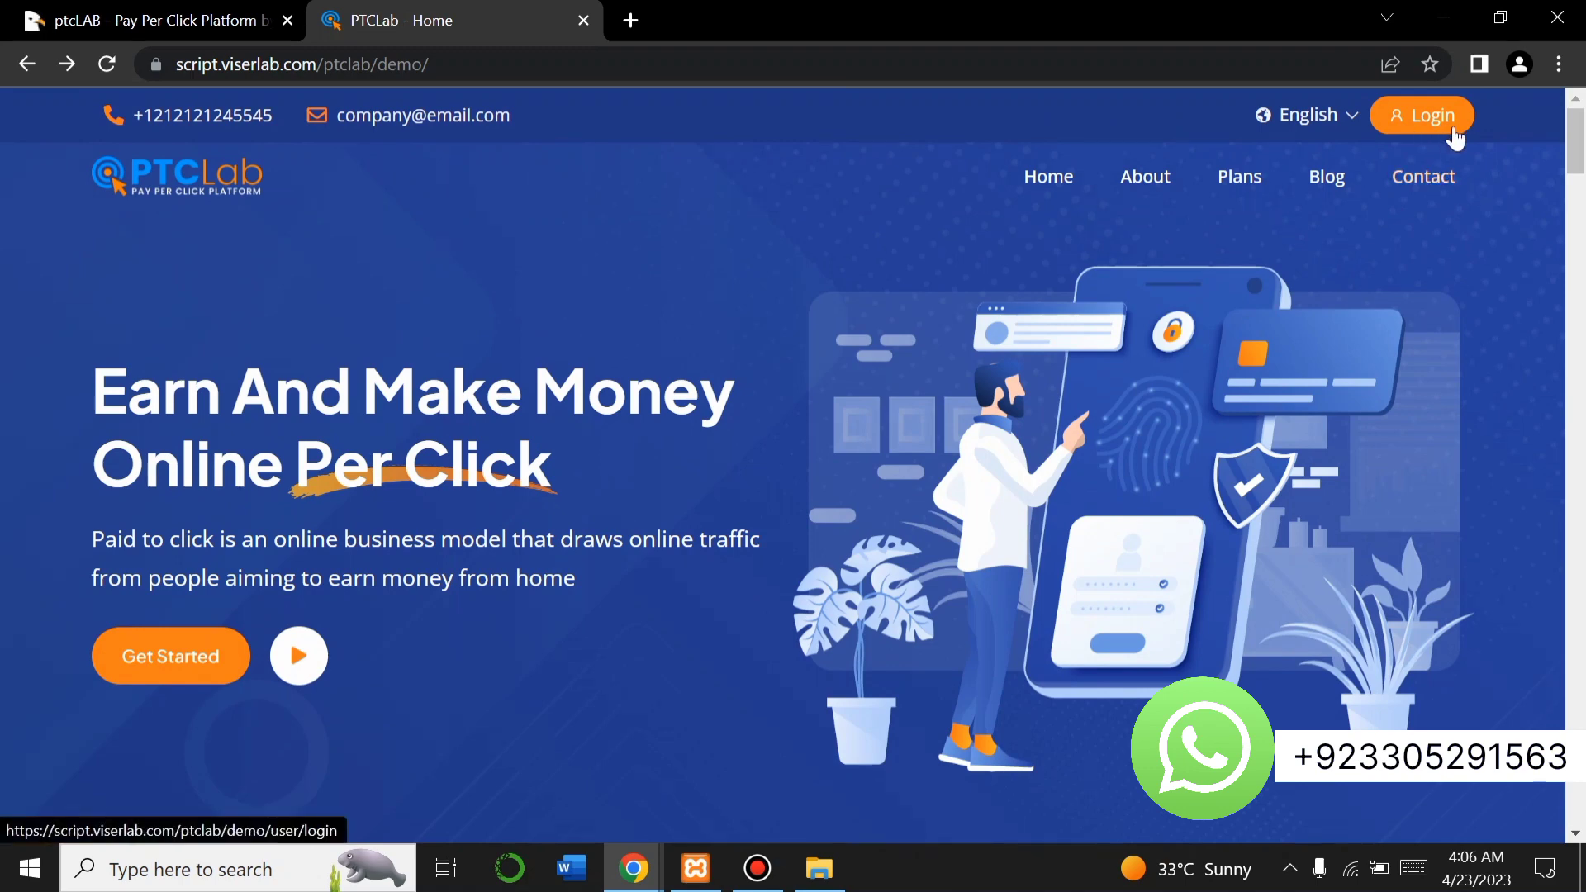
pyautogui.scroll(-1, 1021, 374)
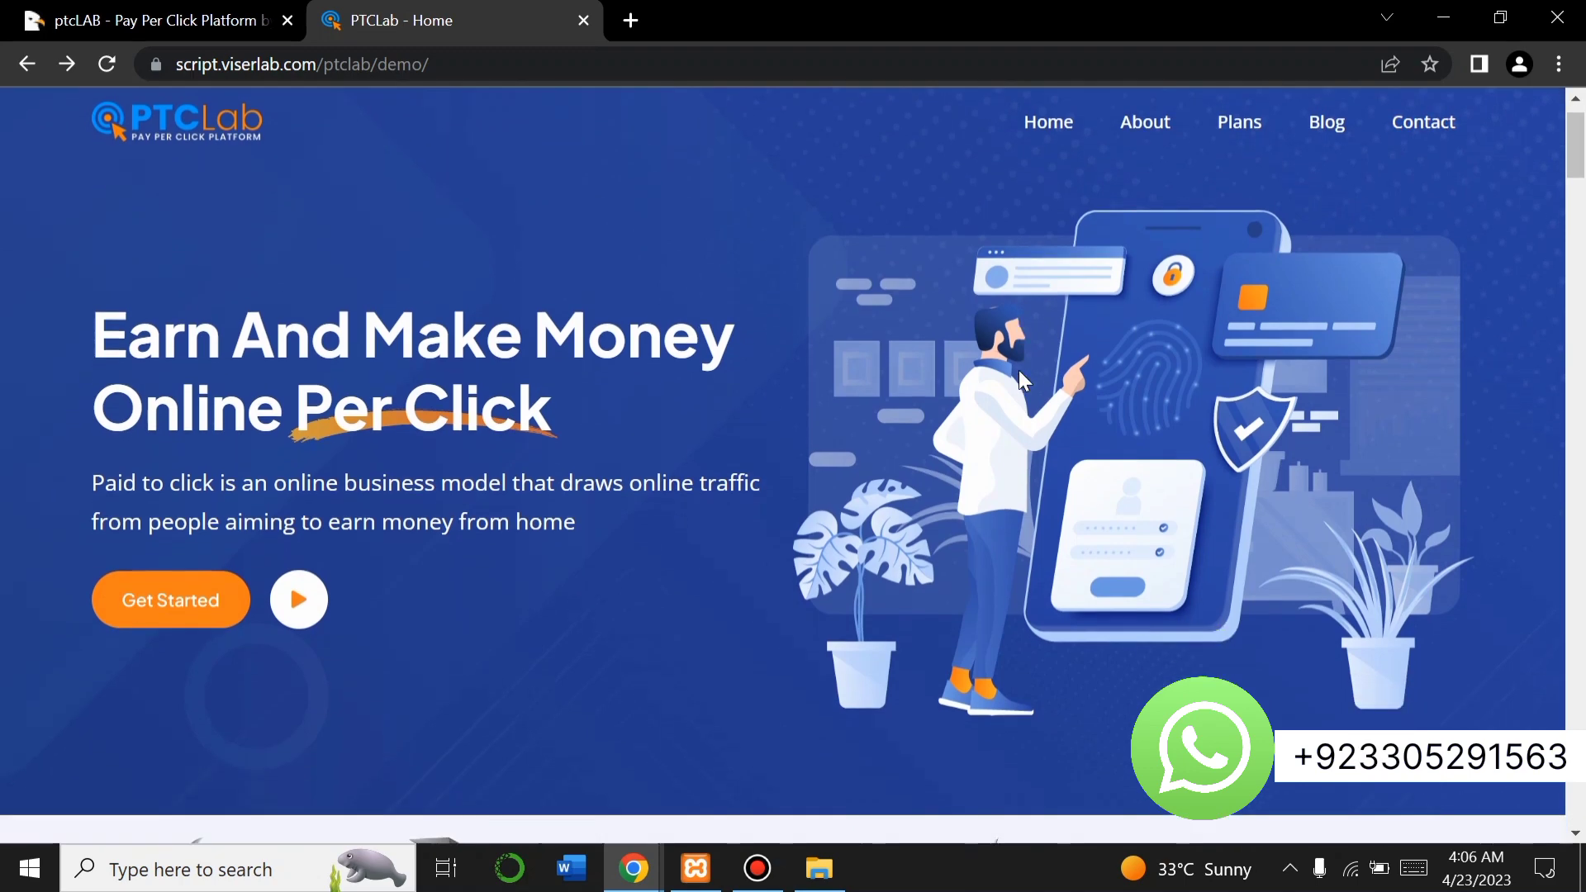
pyautogui.scroll(-8, 1018, 370)
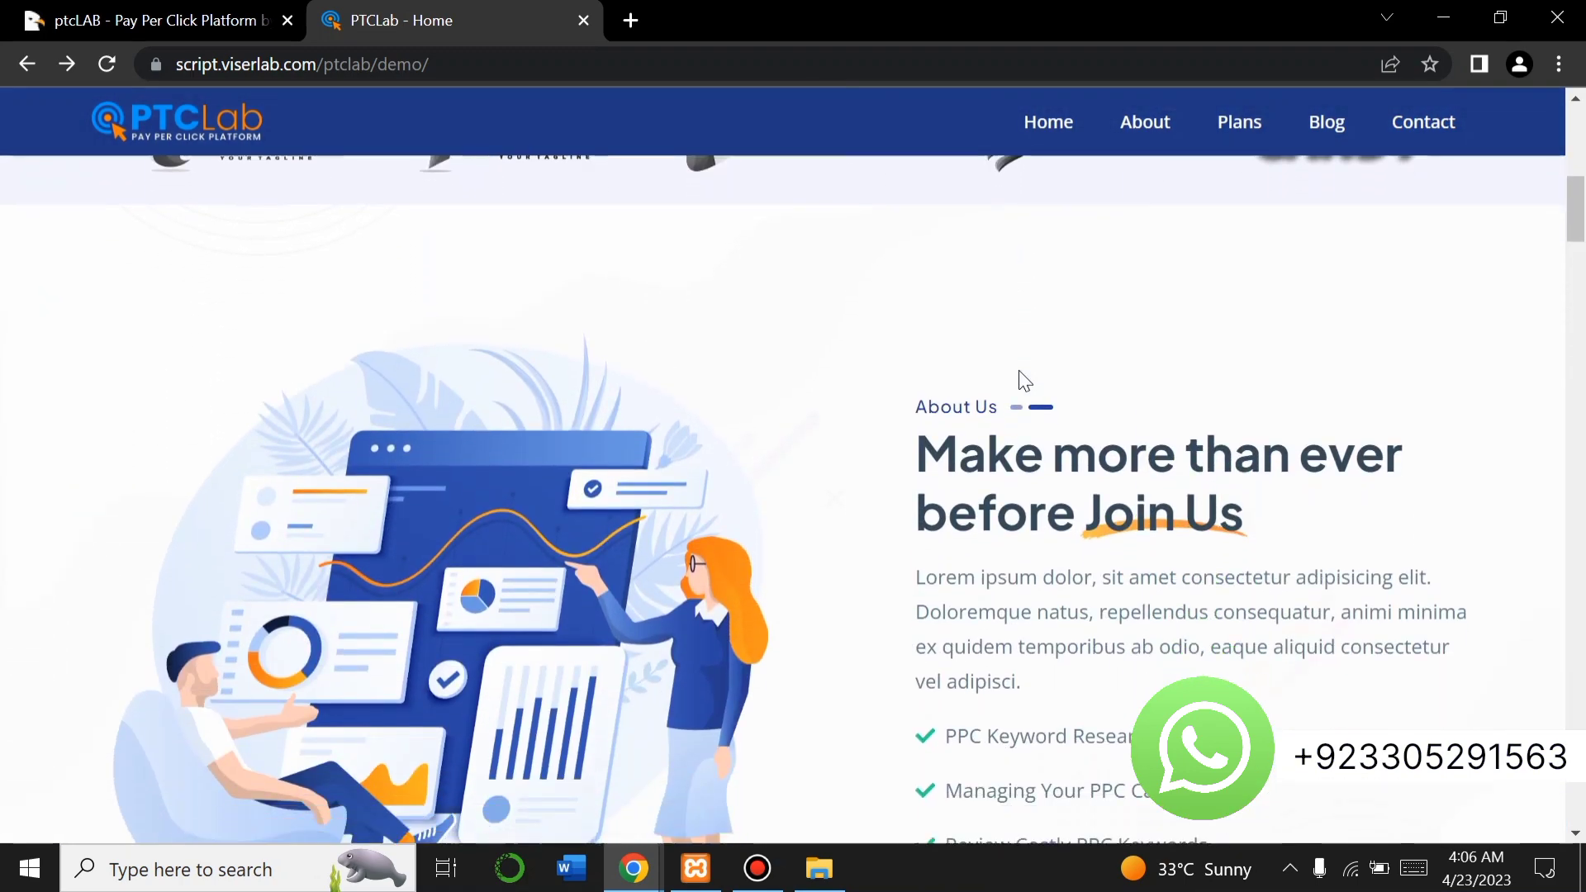
pyautogui.scroll(-10, 1018, 372)
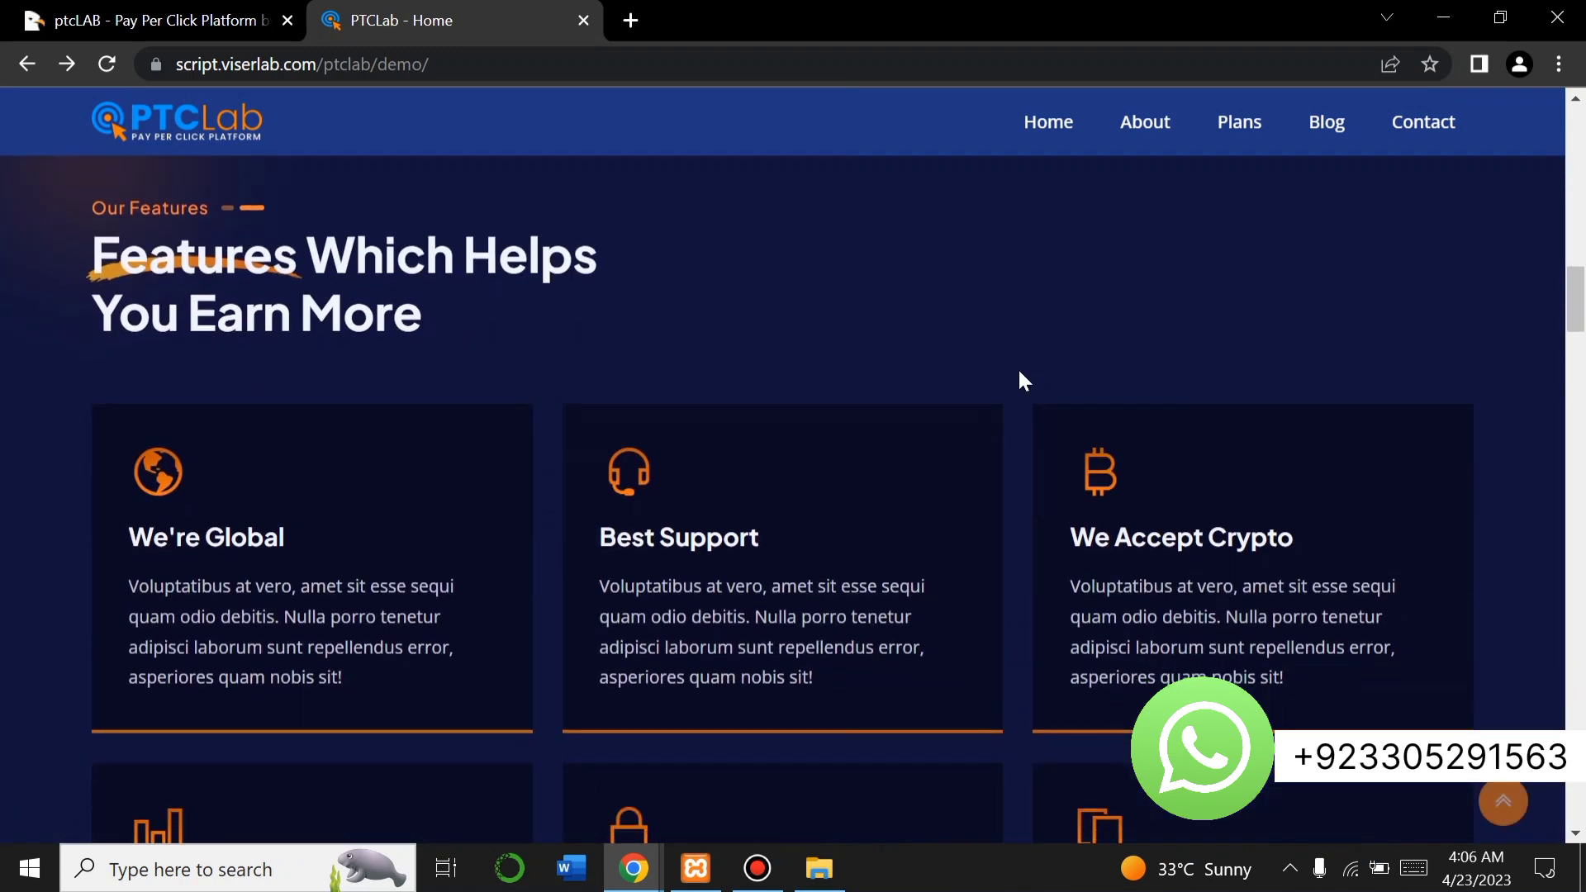
pyautogui.scroll(-2, 1020, 376)
pyautogui.scroll(4, 1020, 376)
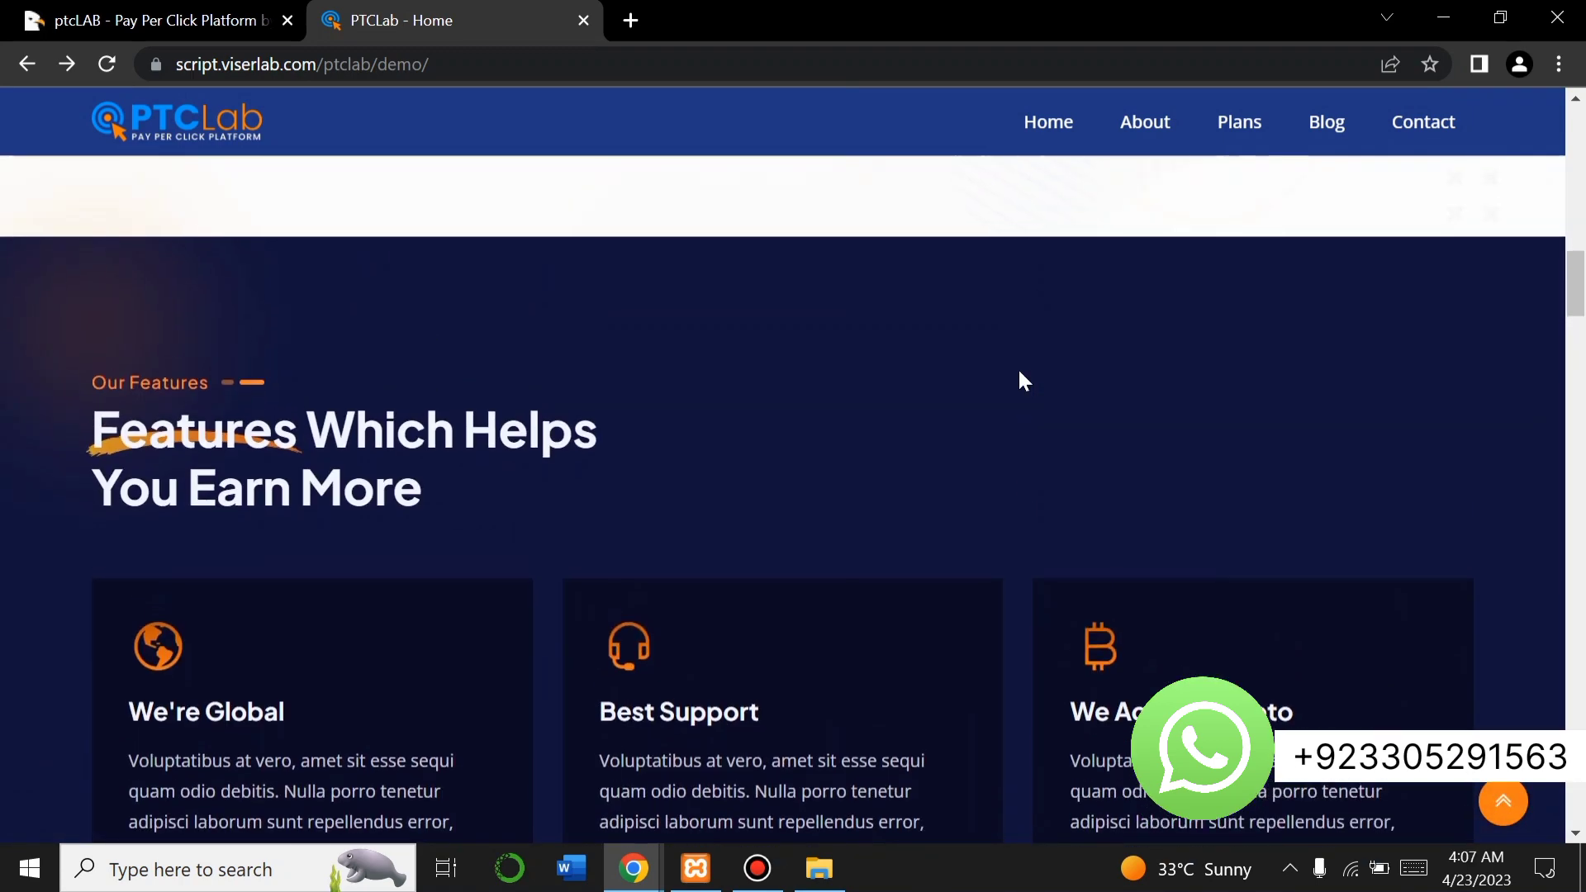
pyautogui.scroll(-7, 1020, 372)
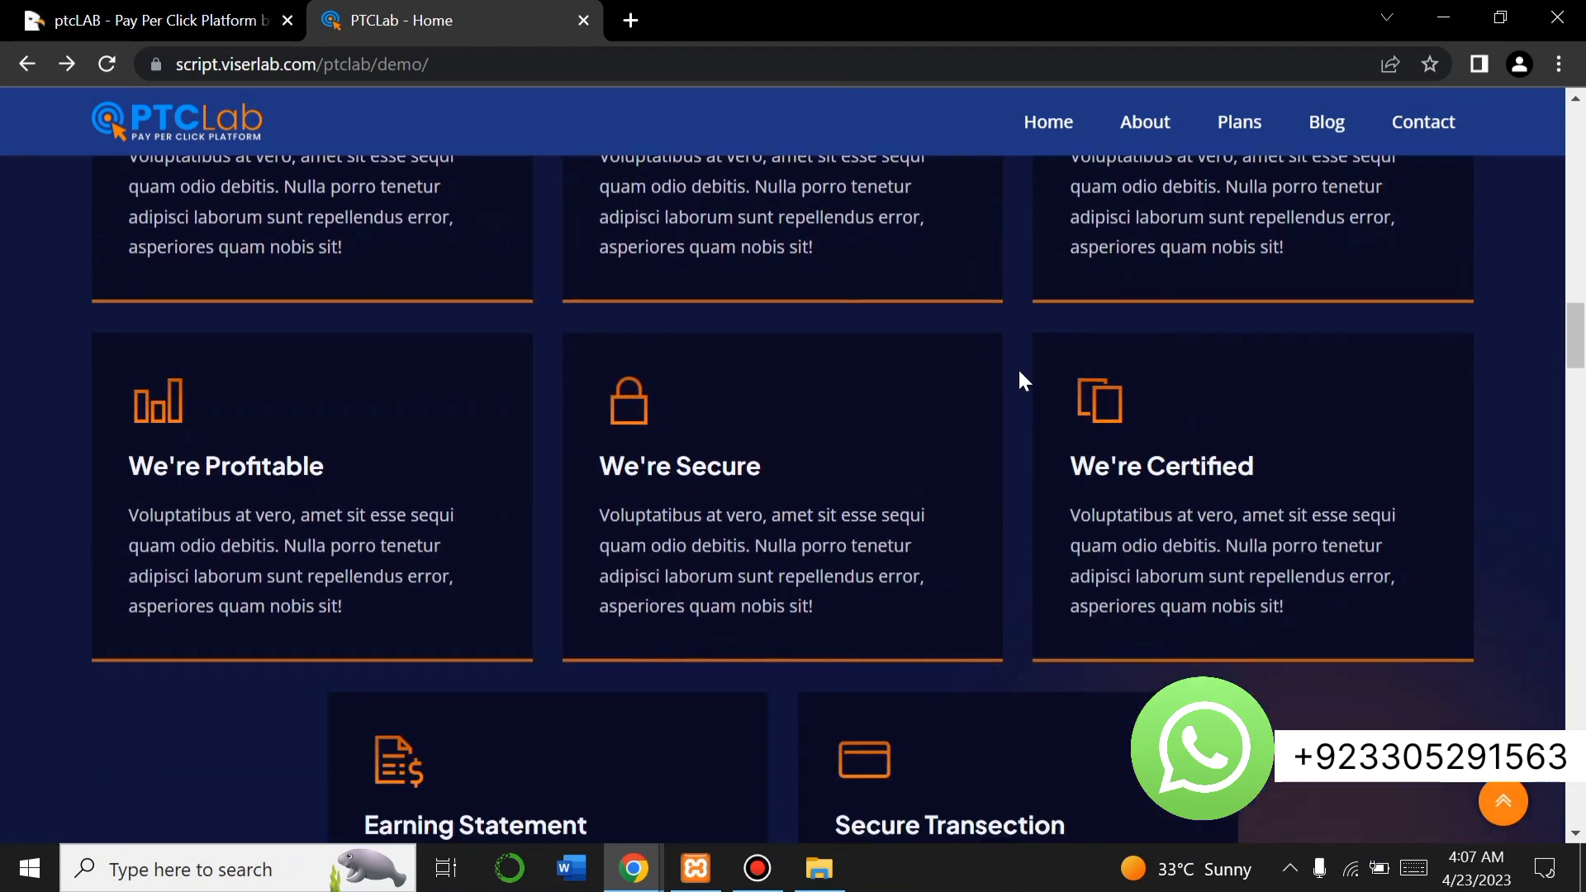
pyautogui.scroll(-11, 1018, 370)
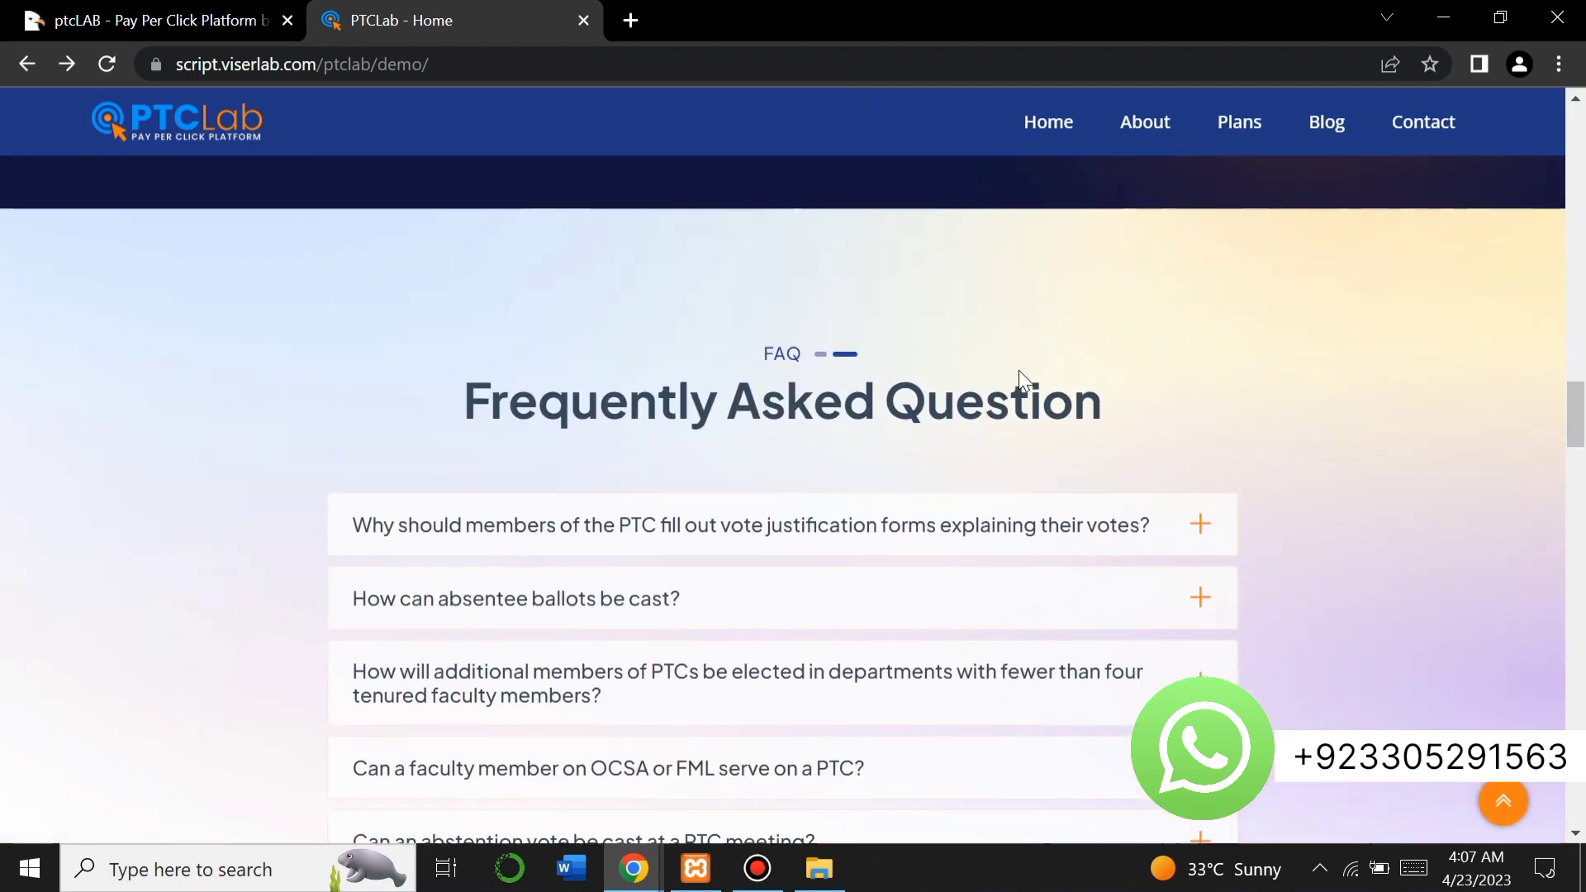
pyautogui.scroll(-12, 1019, 370)
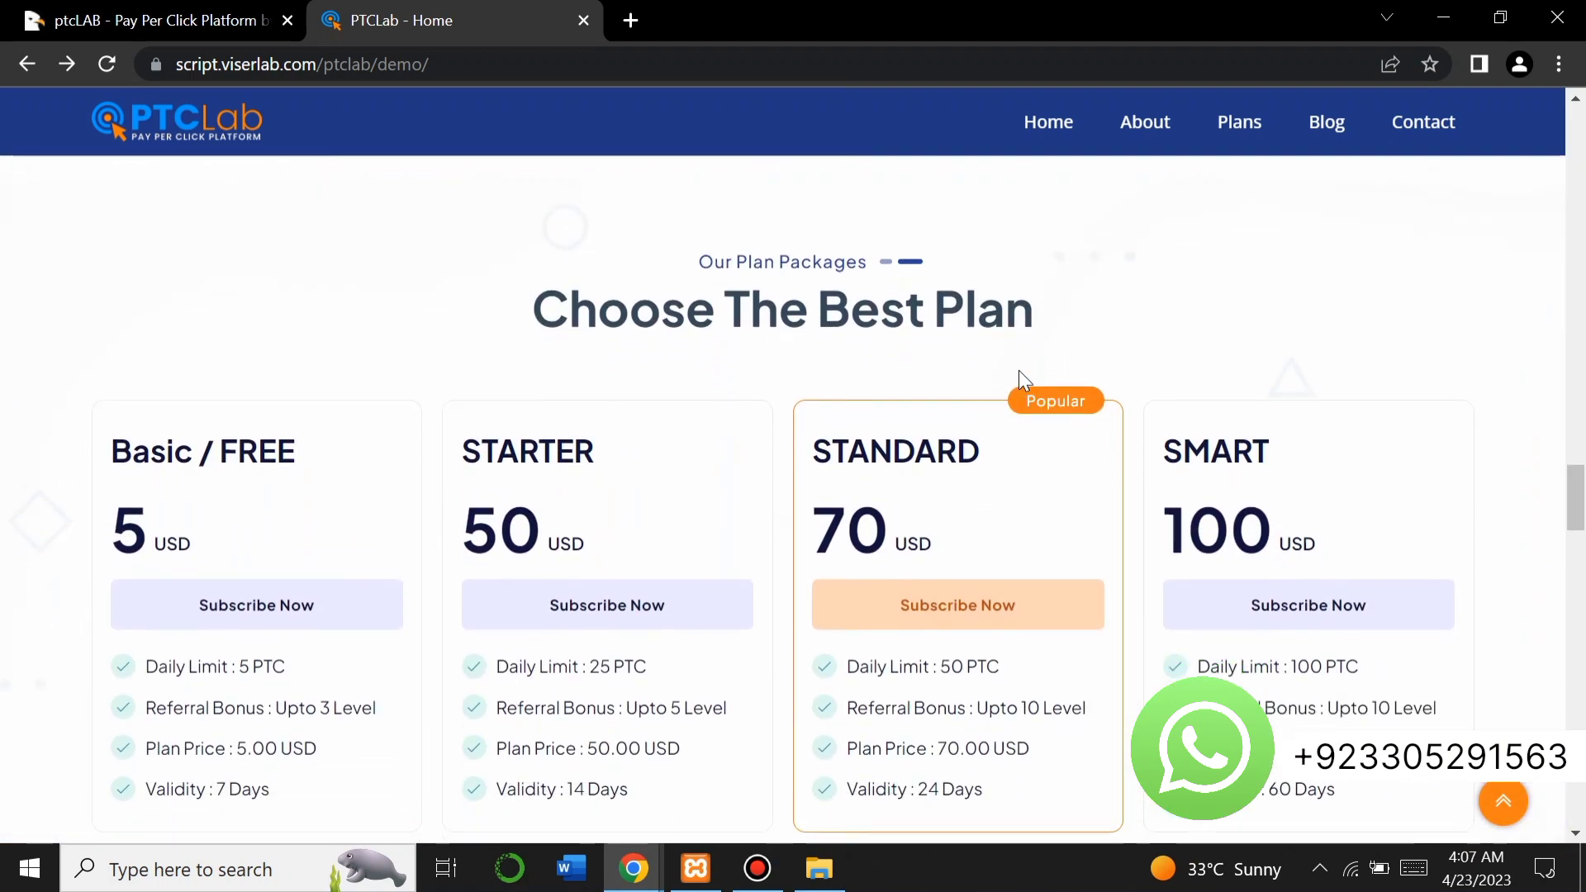
pyautogui.scroll(-15, 1019, 370)
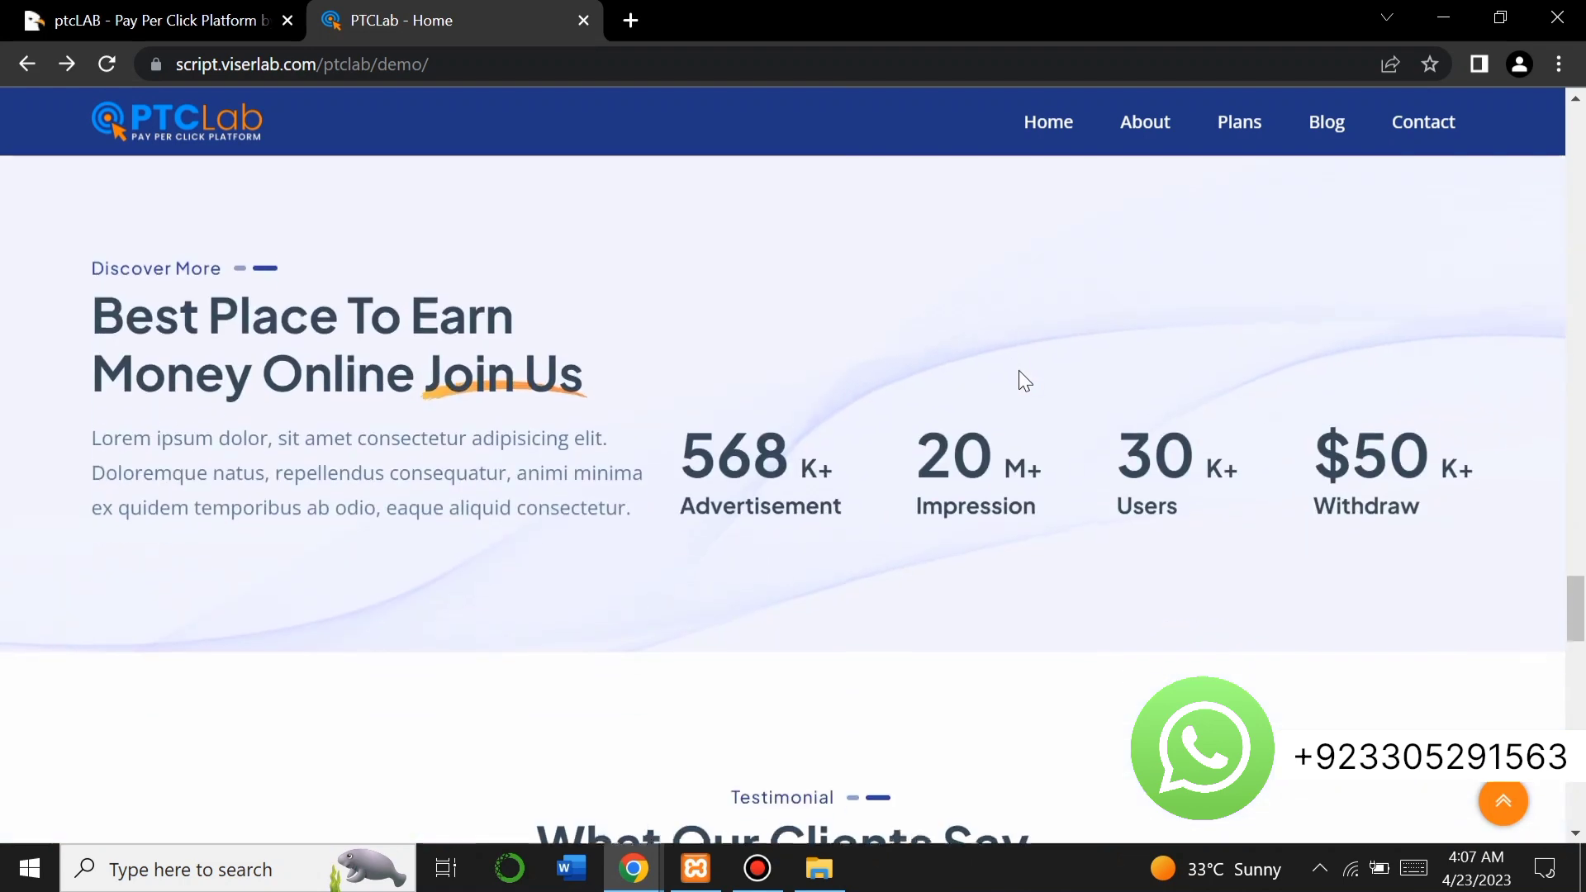
pyautogui.scroll(-2, 1019, 370)
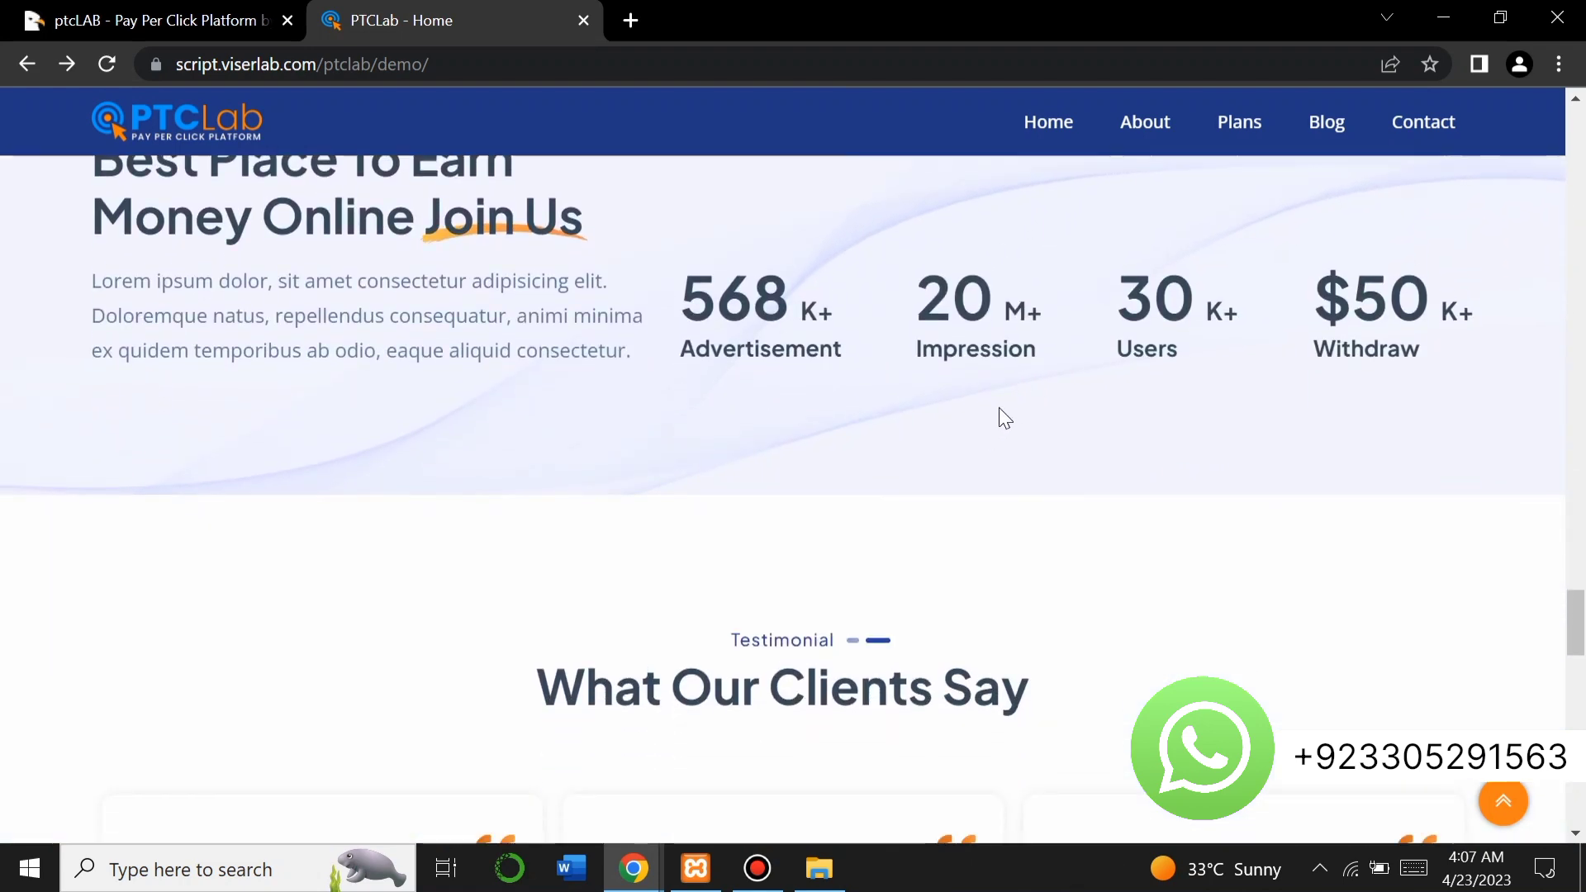
pyautogui.scroll(1, 961, 419)
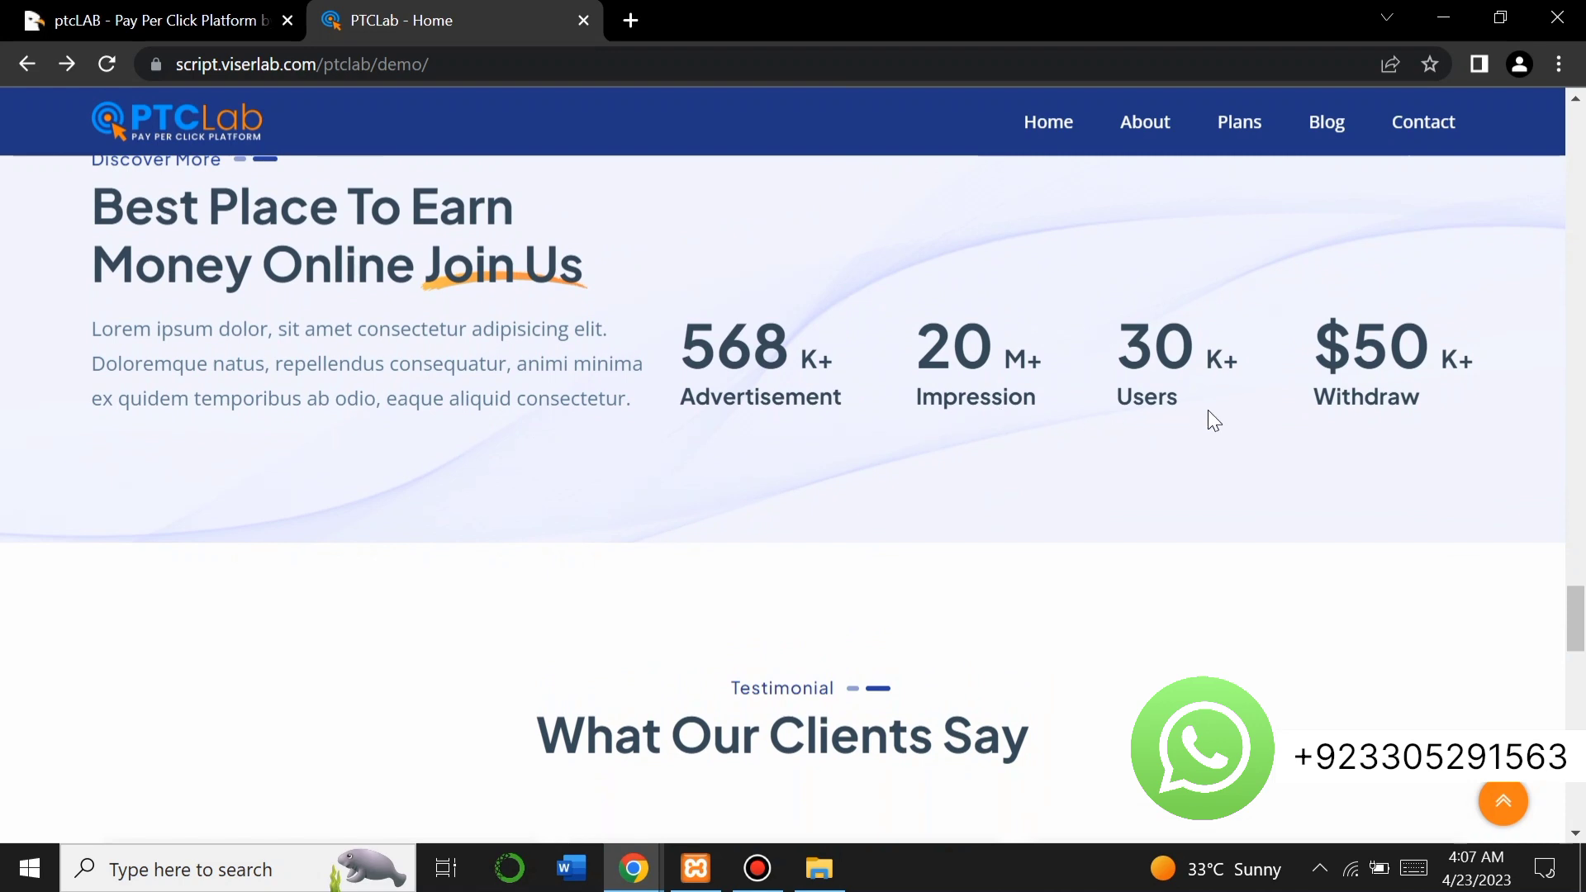
pyautogui.scroll(-5, 1208, 410)
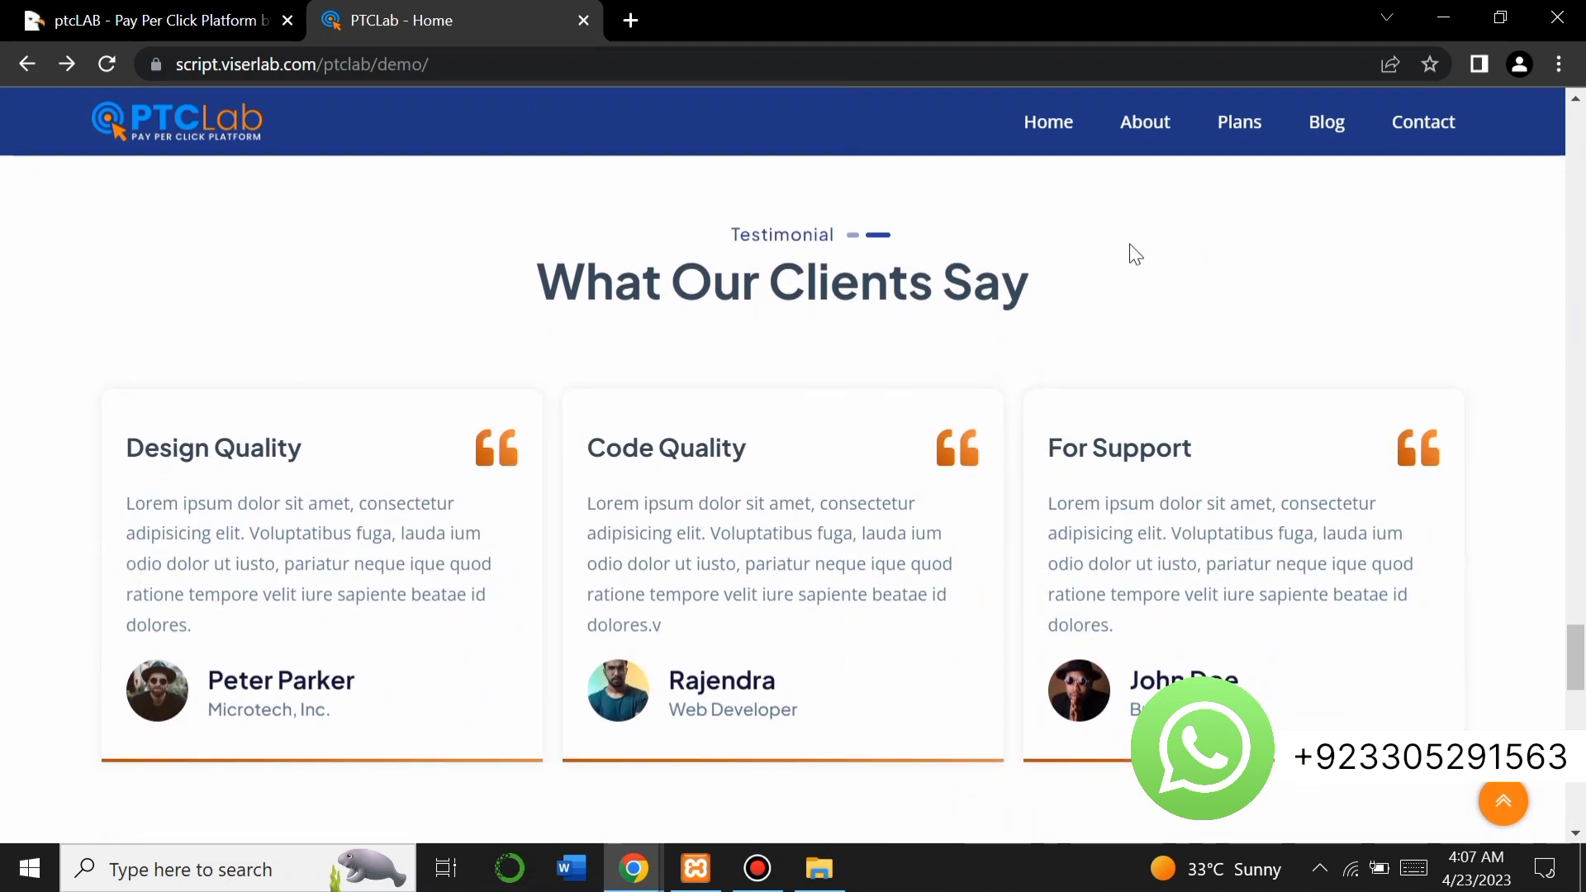
pyautogui.moveTo(1074, 264); pyautogui.dragTo(795, 314)
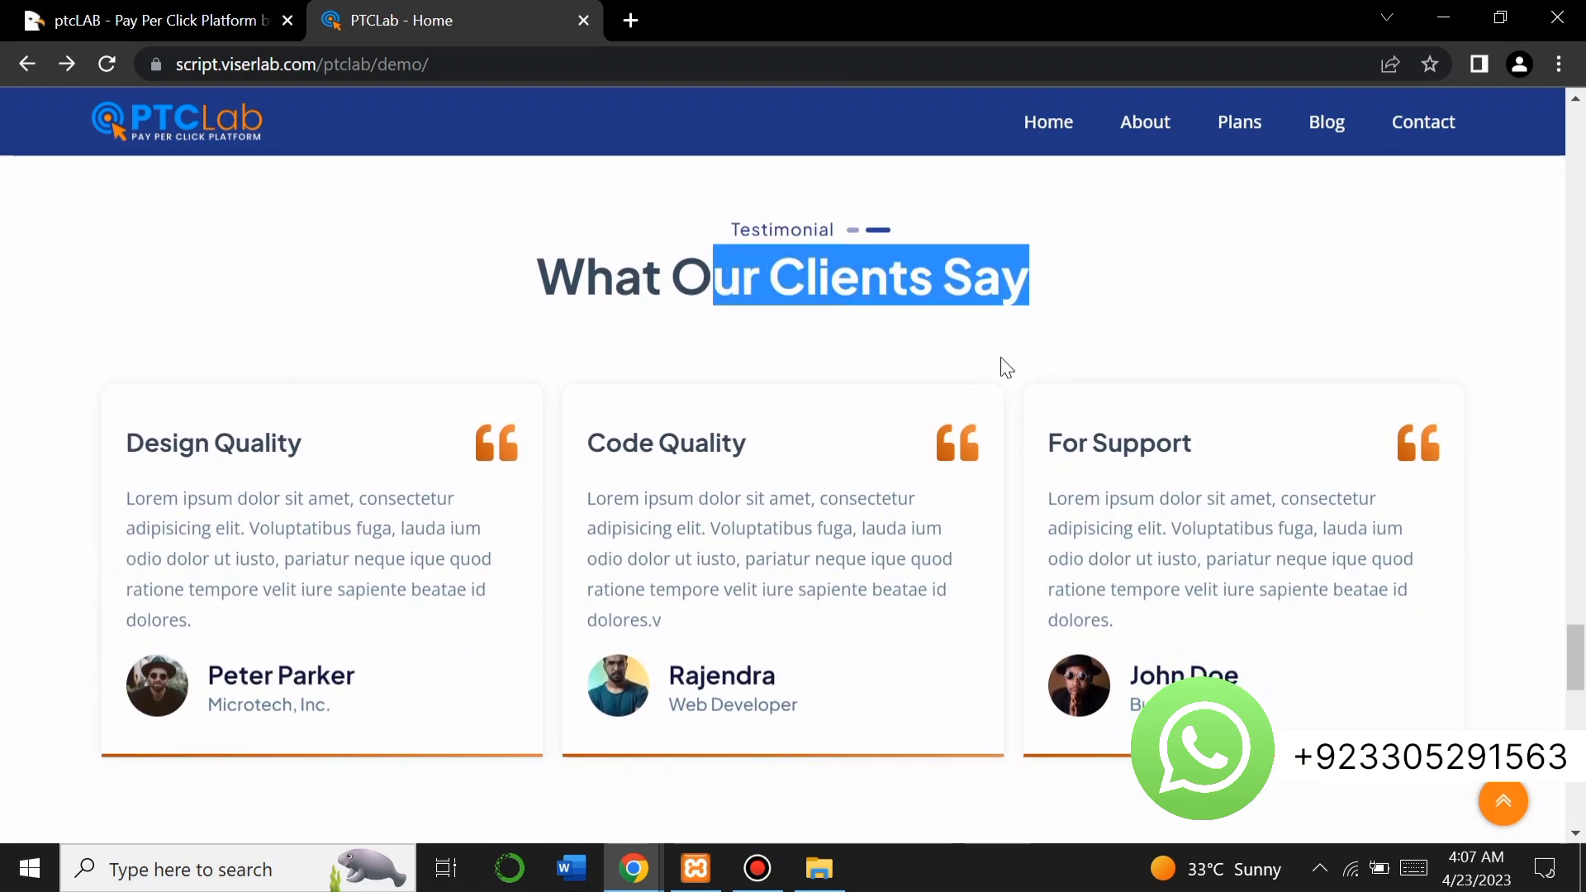
pyautogui.scroll(-8, 1000, 359)
pyautogui.scroll(-7, 1002, 369)
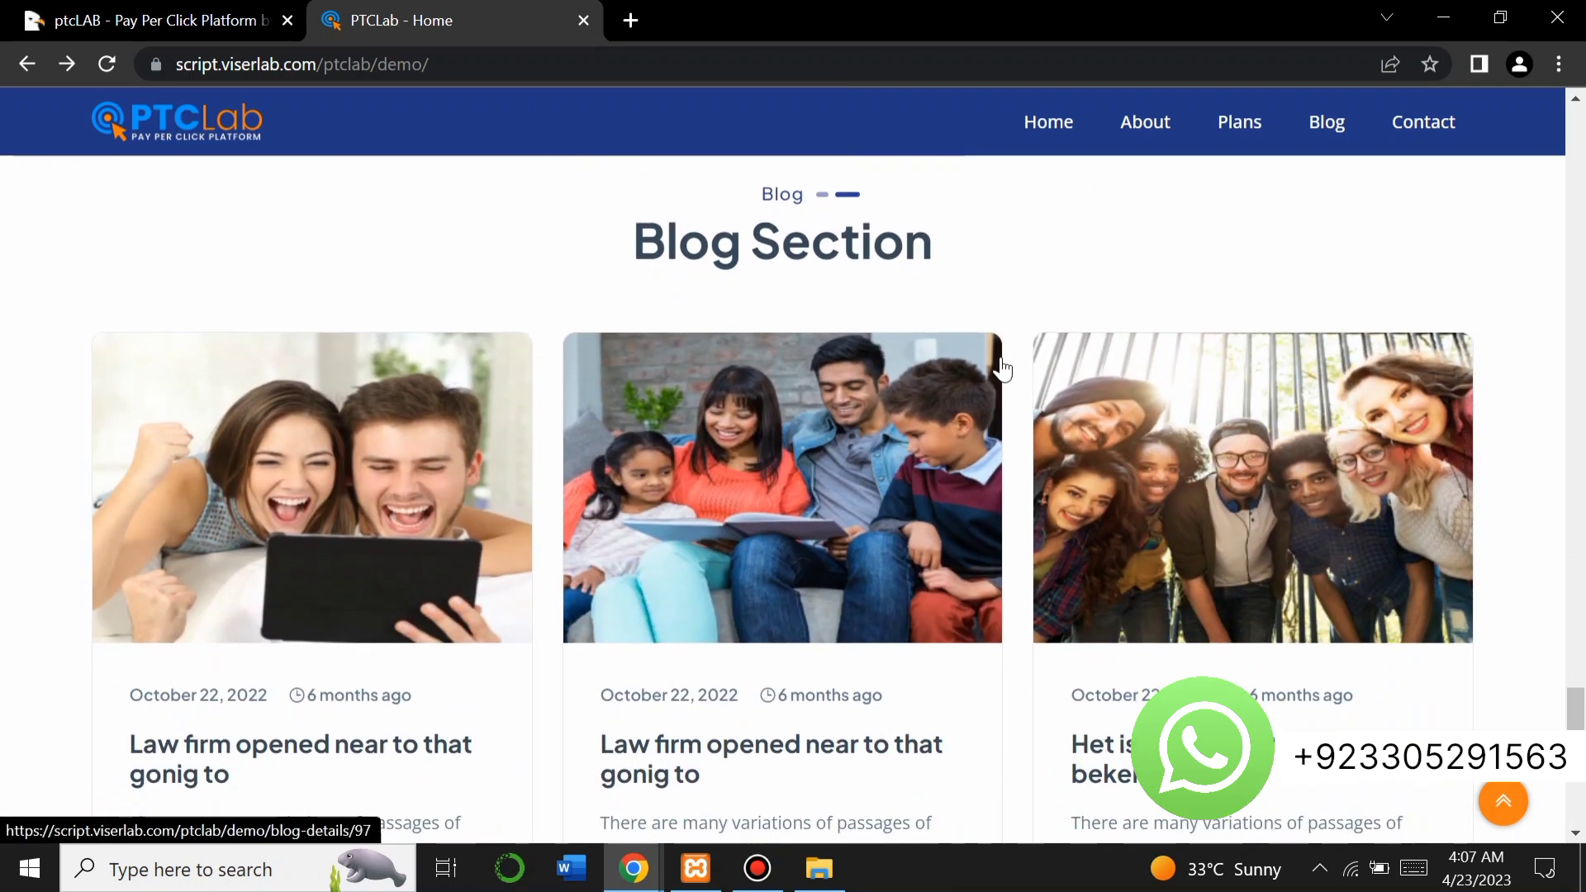
pyautogui.scroll(-3, 1002, 369)
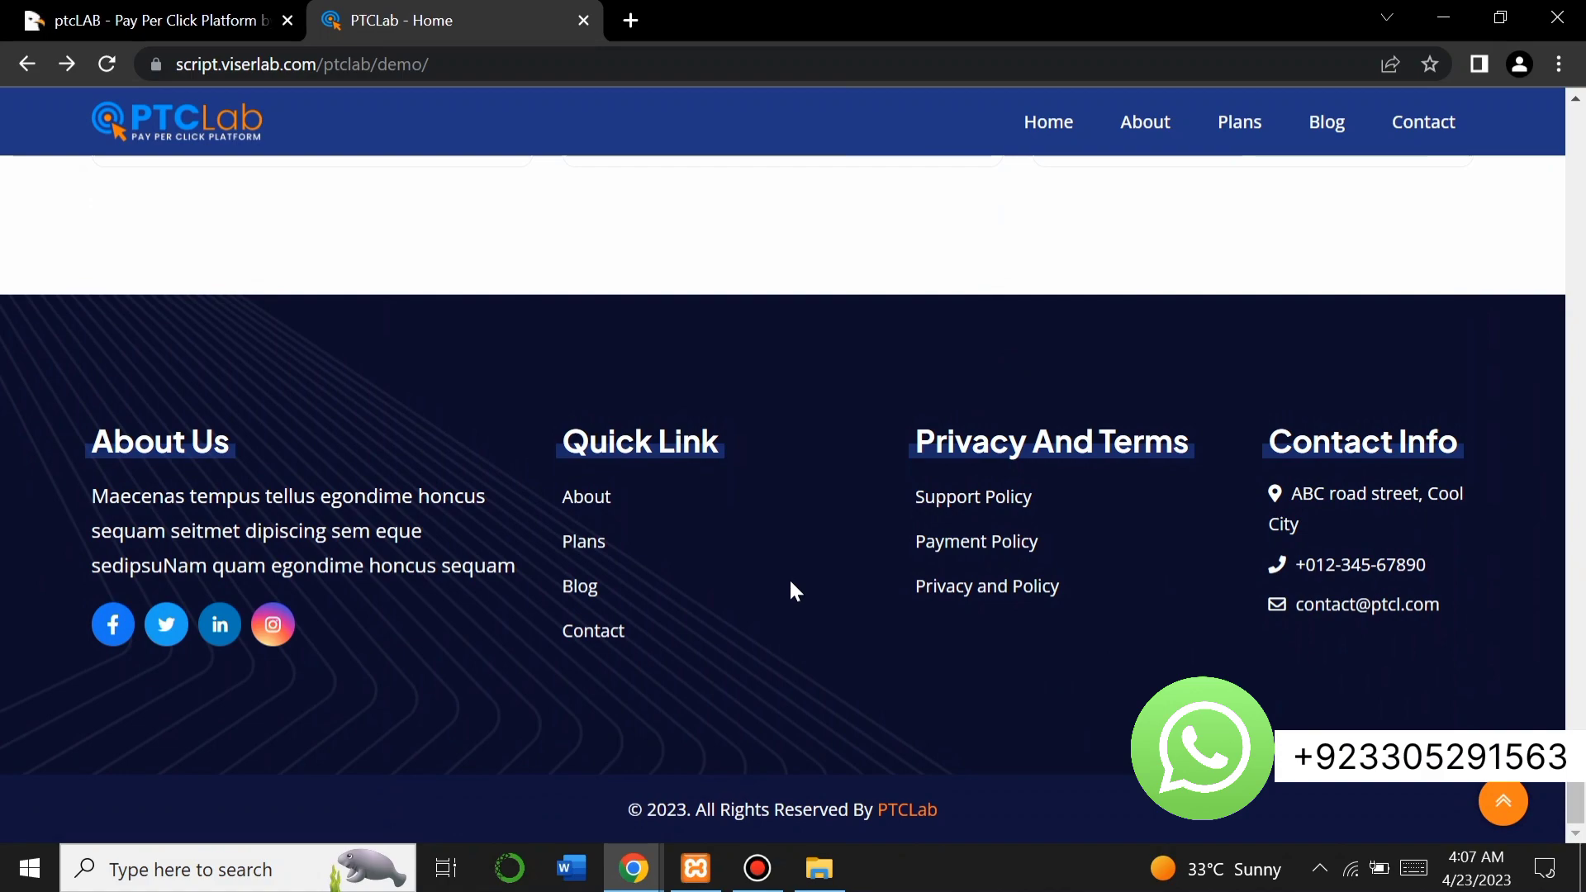
pyautogui.scroll(20, 789, 580)
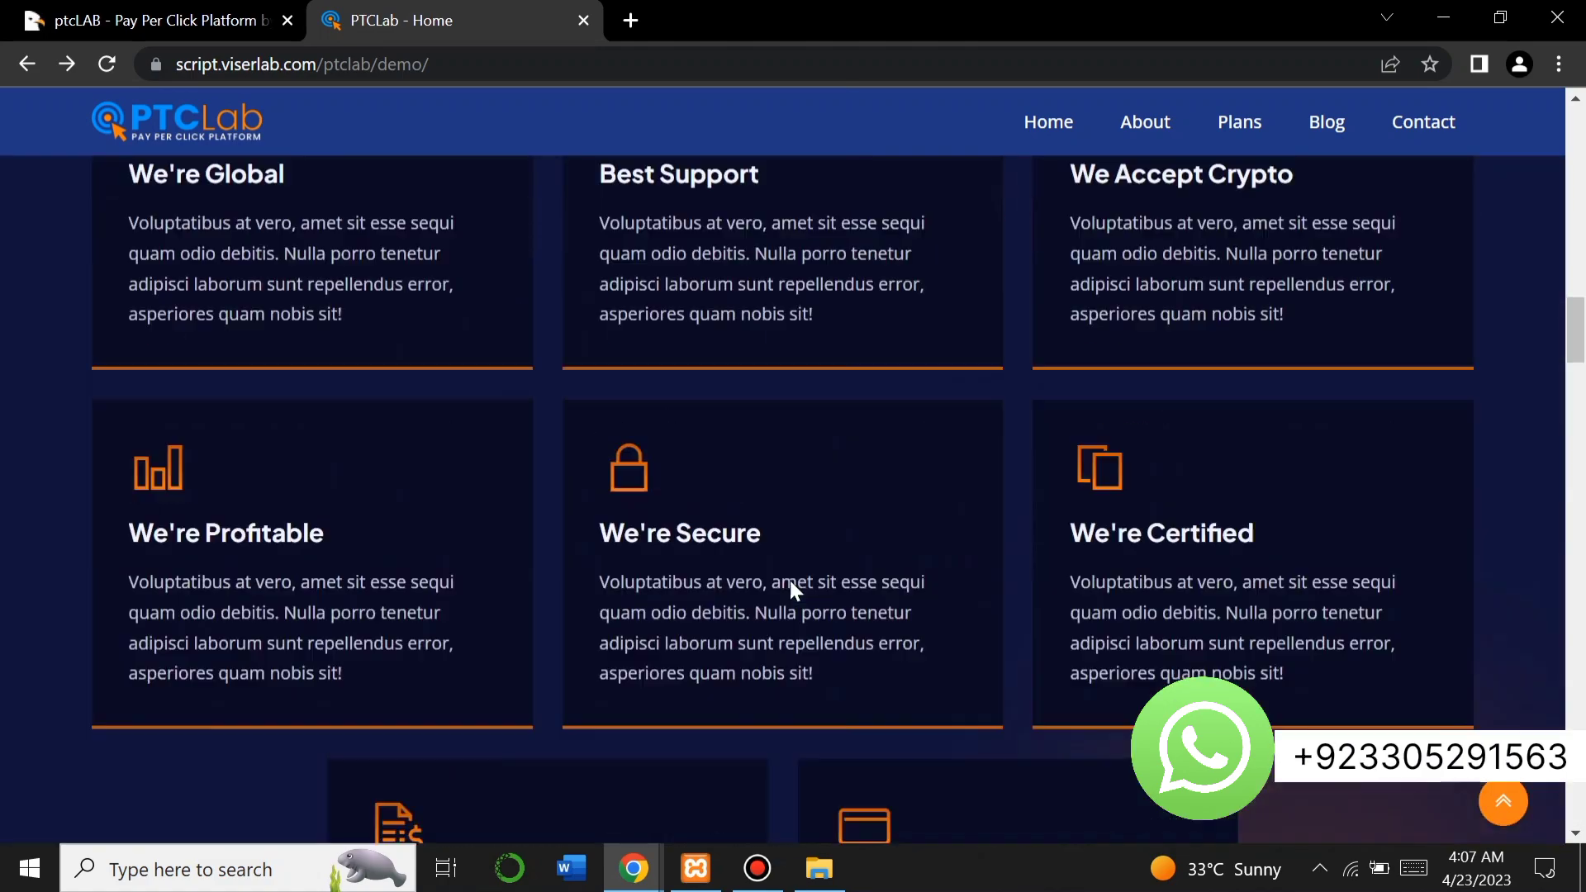
pyautogui.scroll(15, 790, 580)
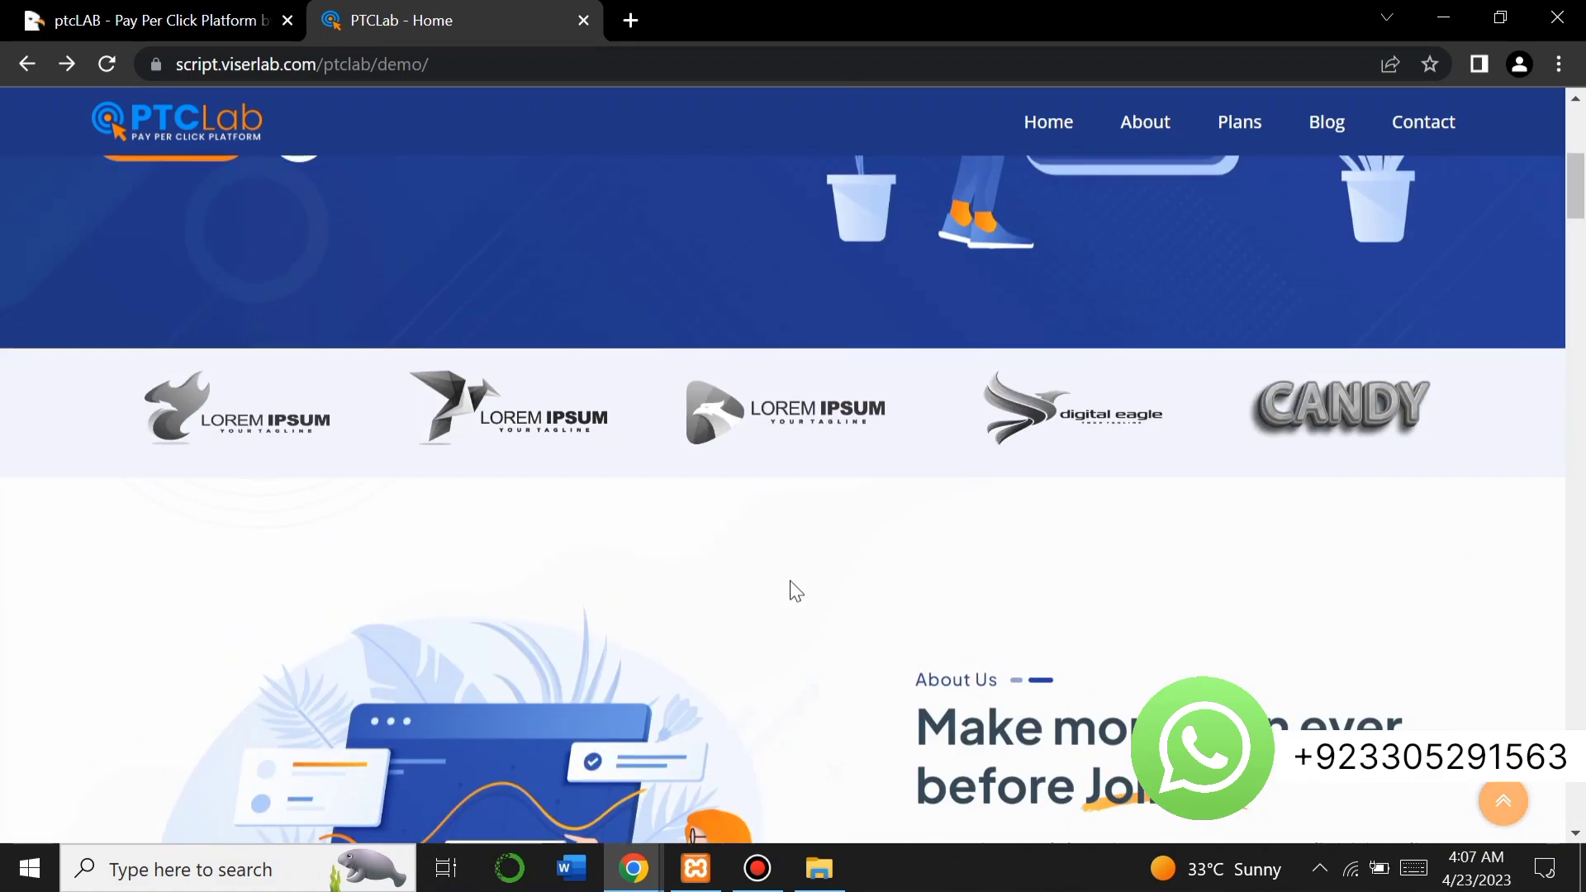
pyautogui.scroll(5, 793, 588)
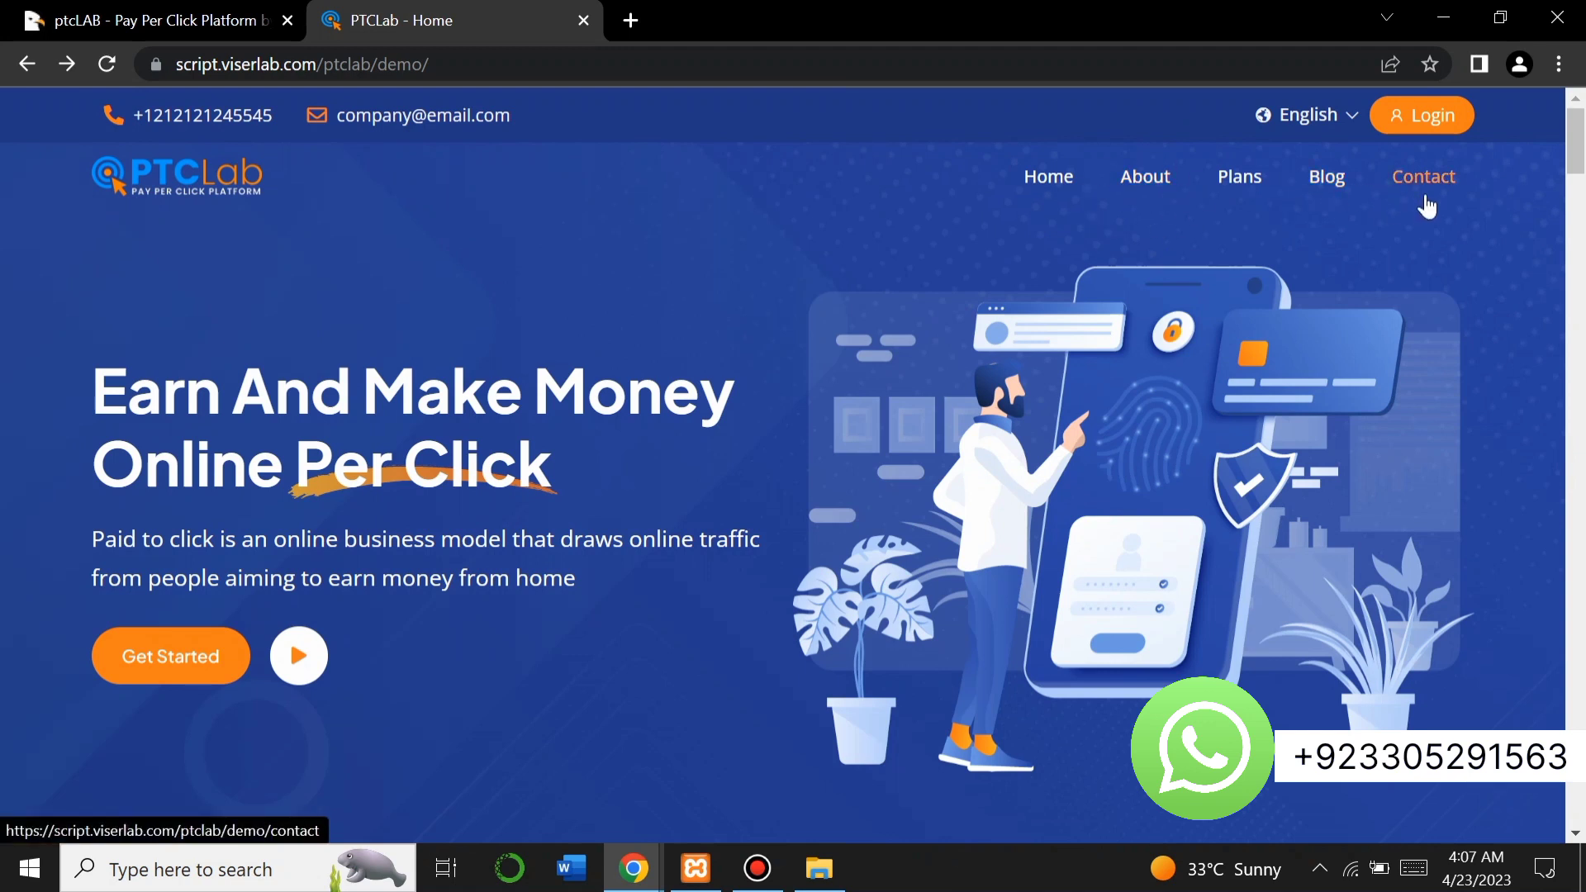
# Browse the PTCLab demo's About and Blog pages.
pyautogui.click(1145, 177)
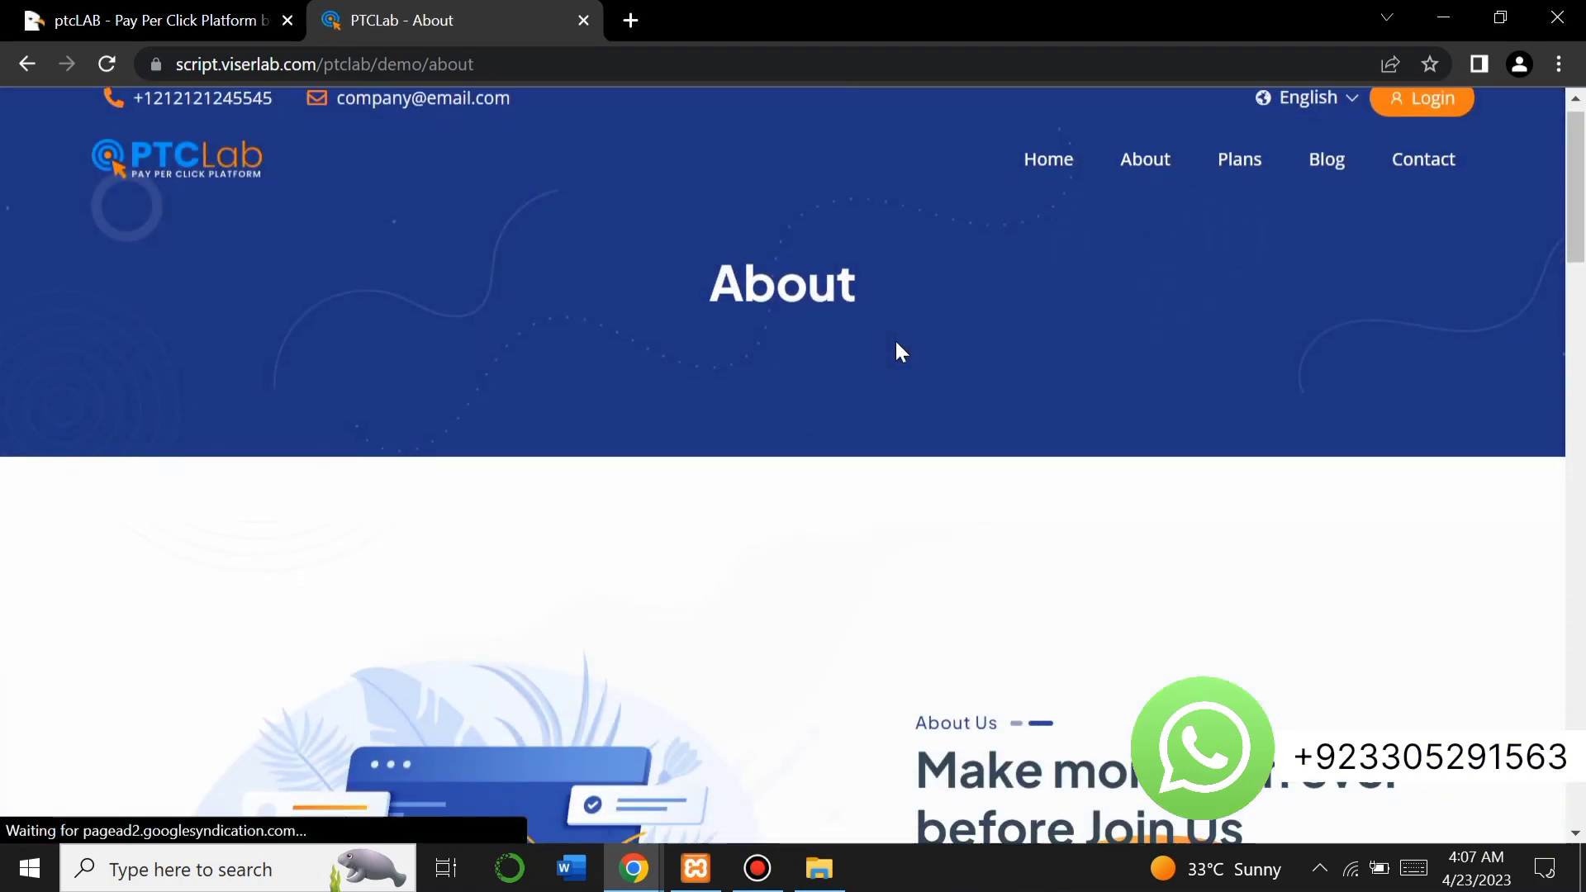
pyautogui.scroll(-20, 898, 346)
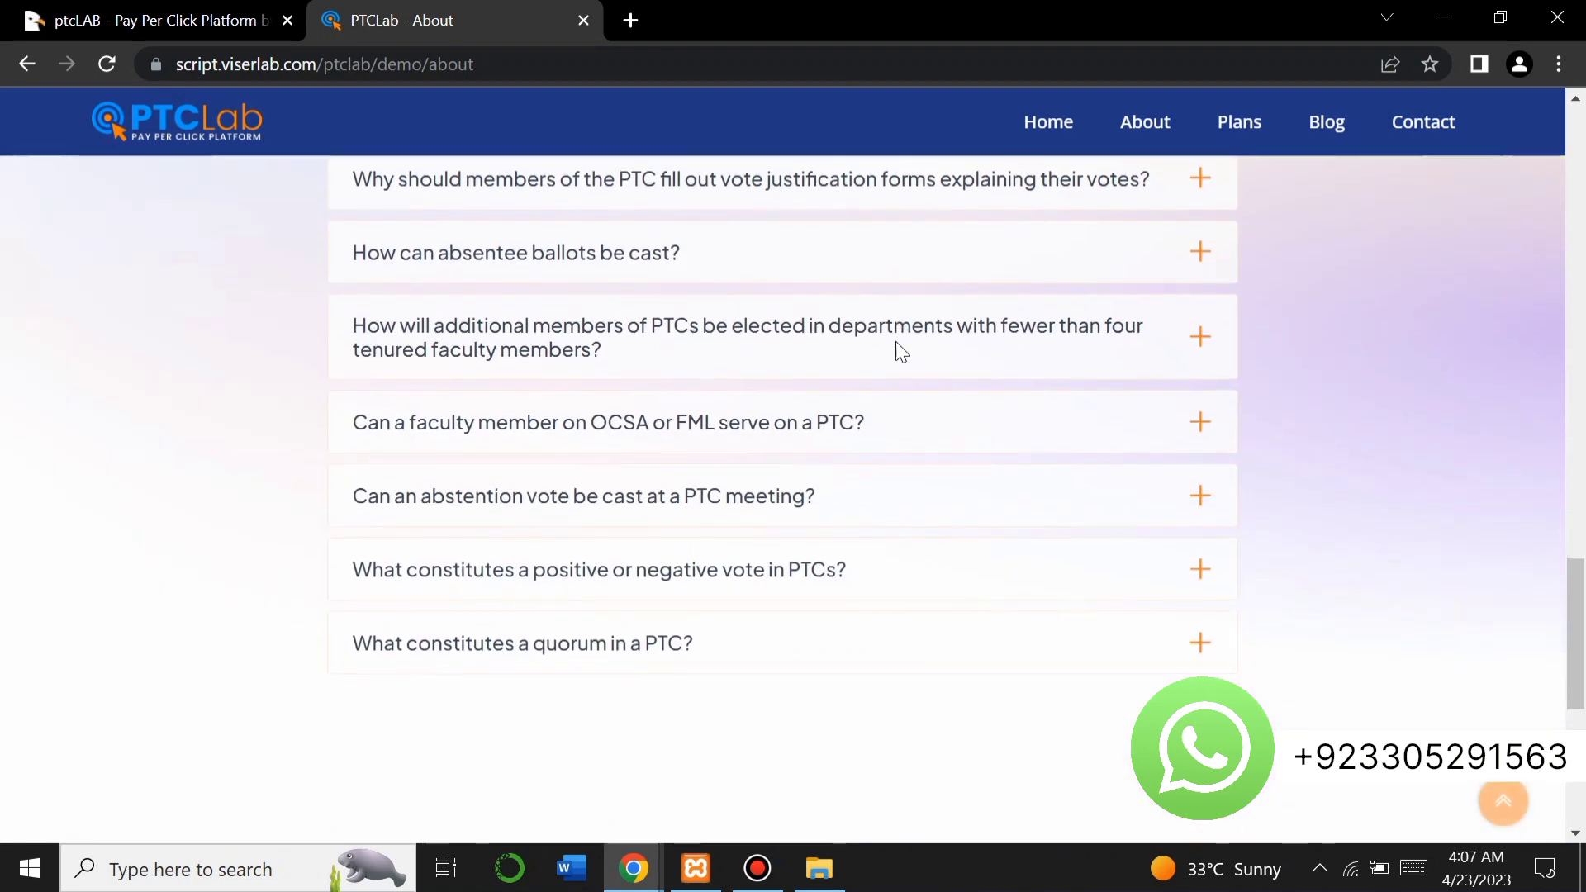
pyautogui.press('Home')
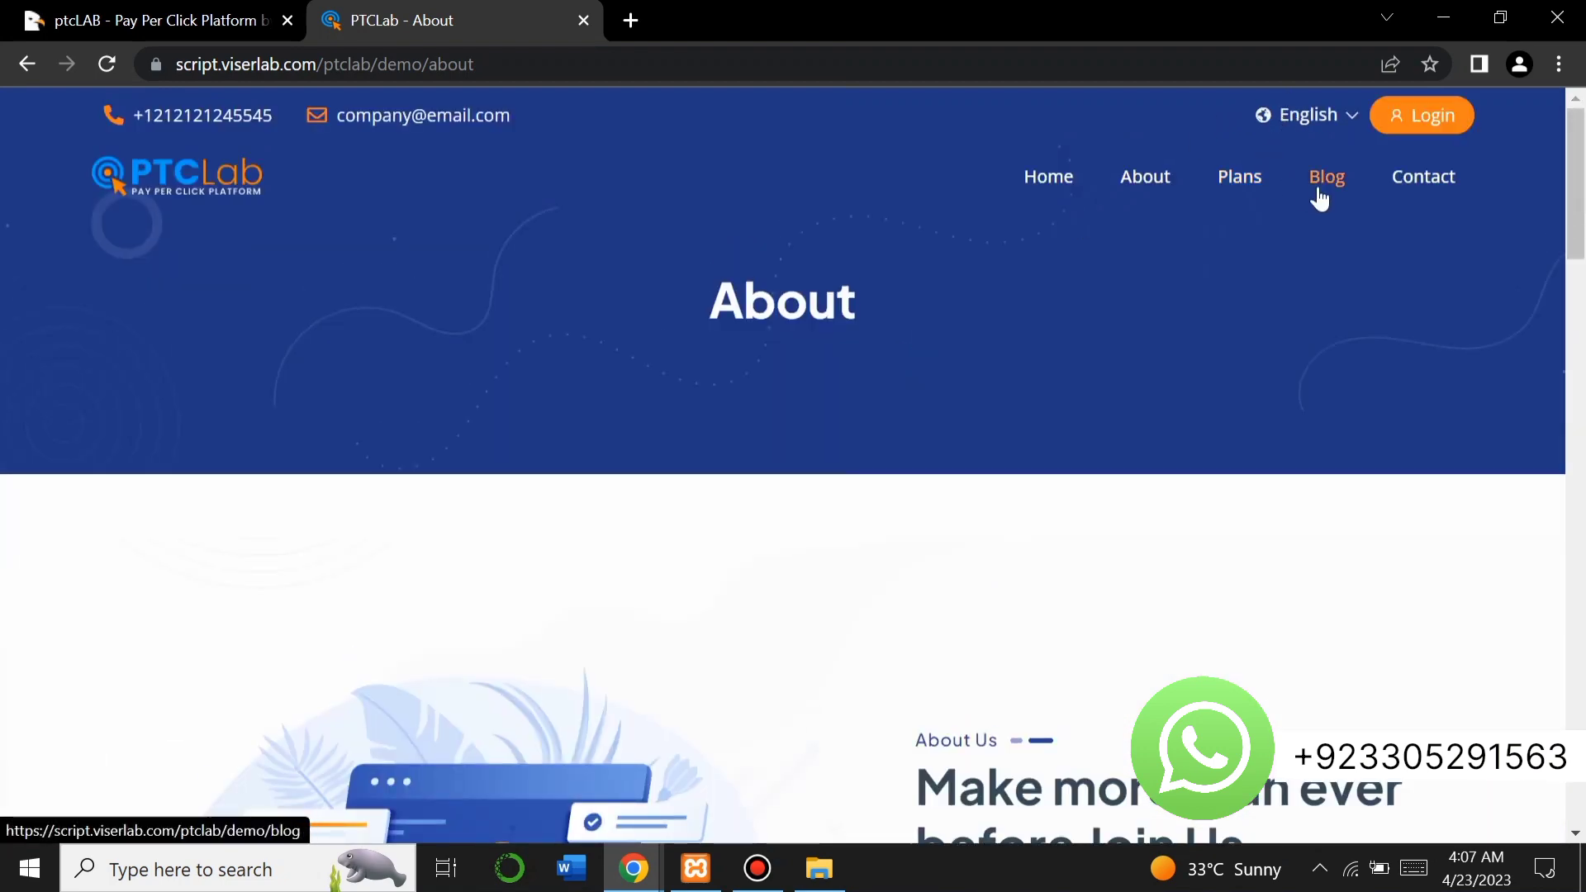
pyautogui.click(1324, 177)
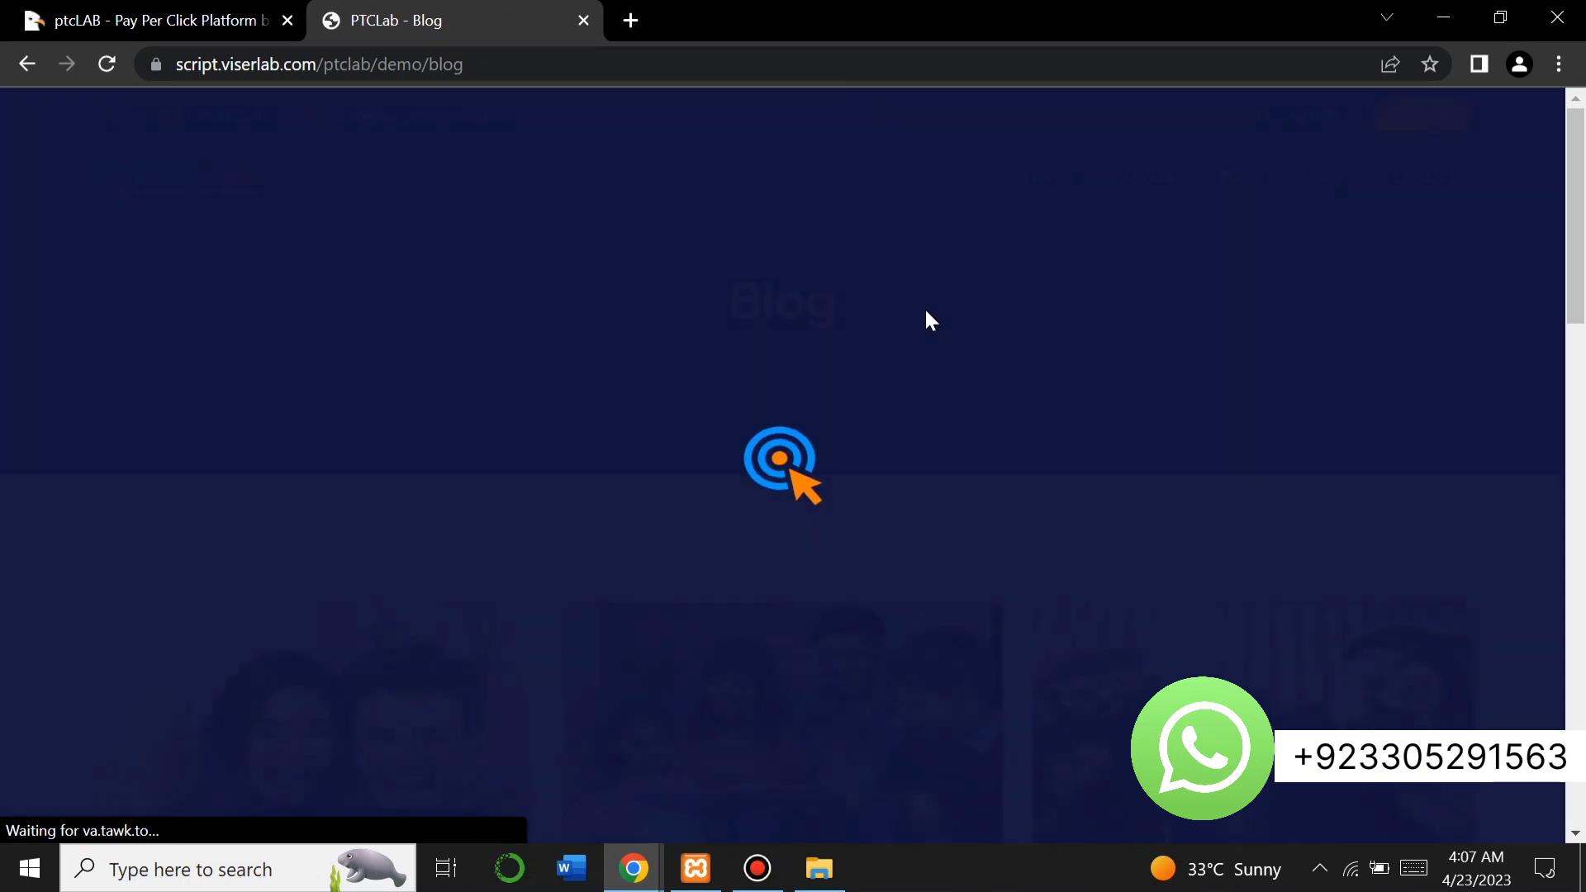
pyautogui.scroll(-10, 733, 485)
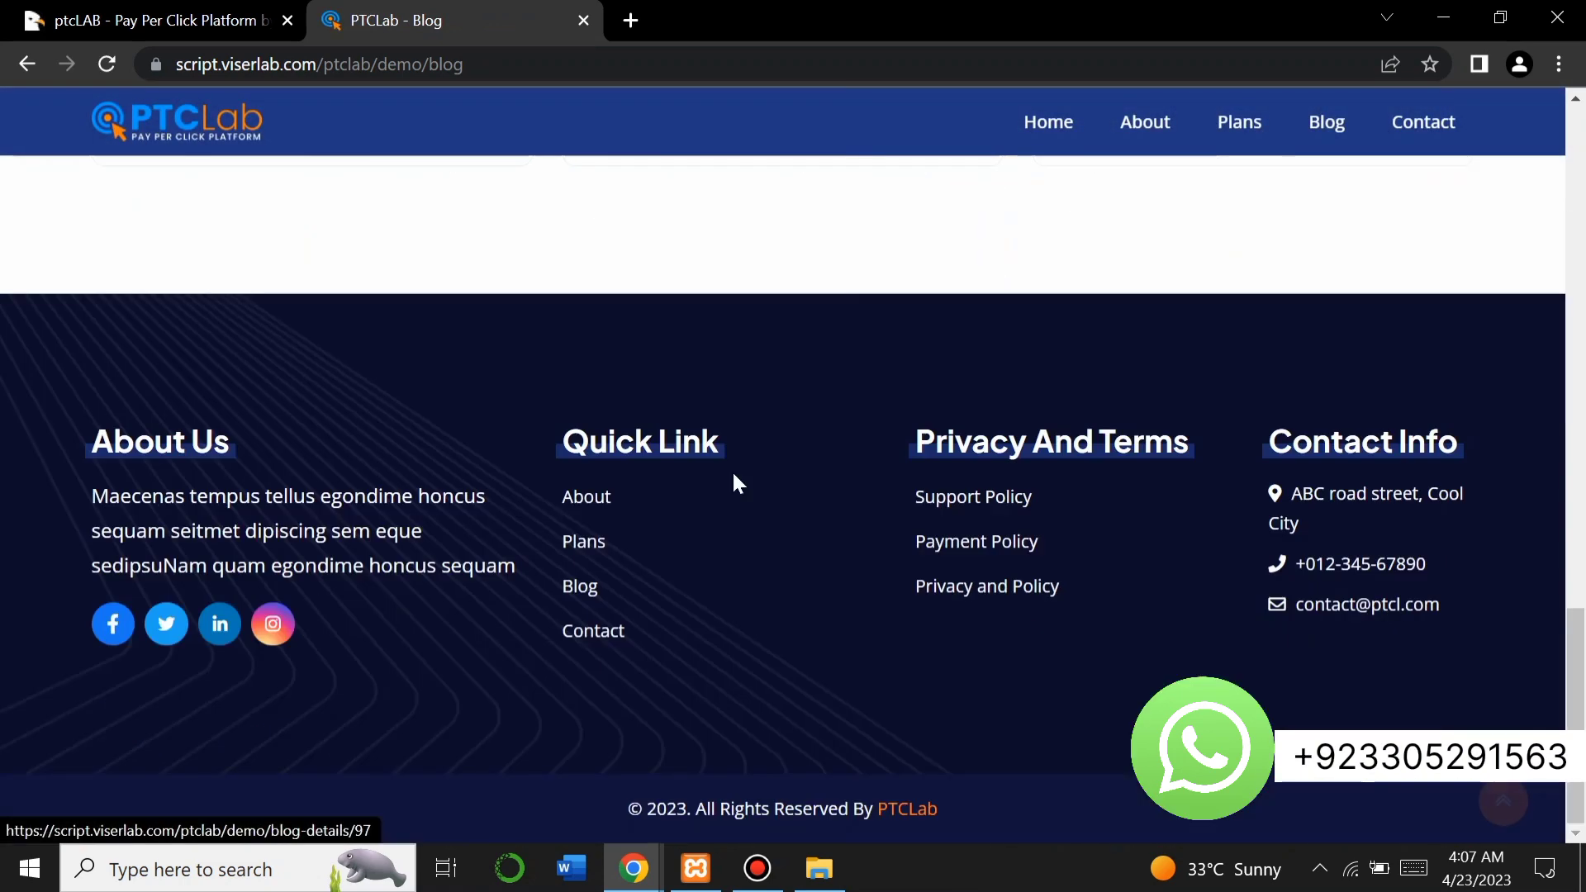
pyautogui.scroll(12, 734, 485)
pyautogui.scroll(-8, 738, 483)
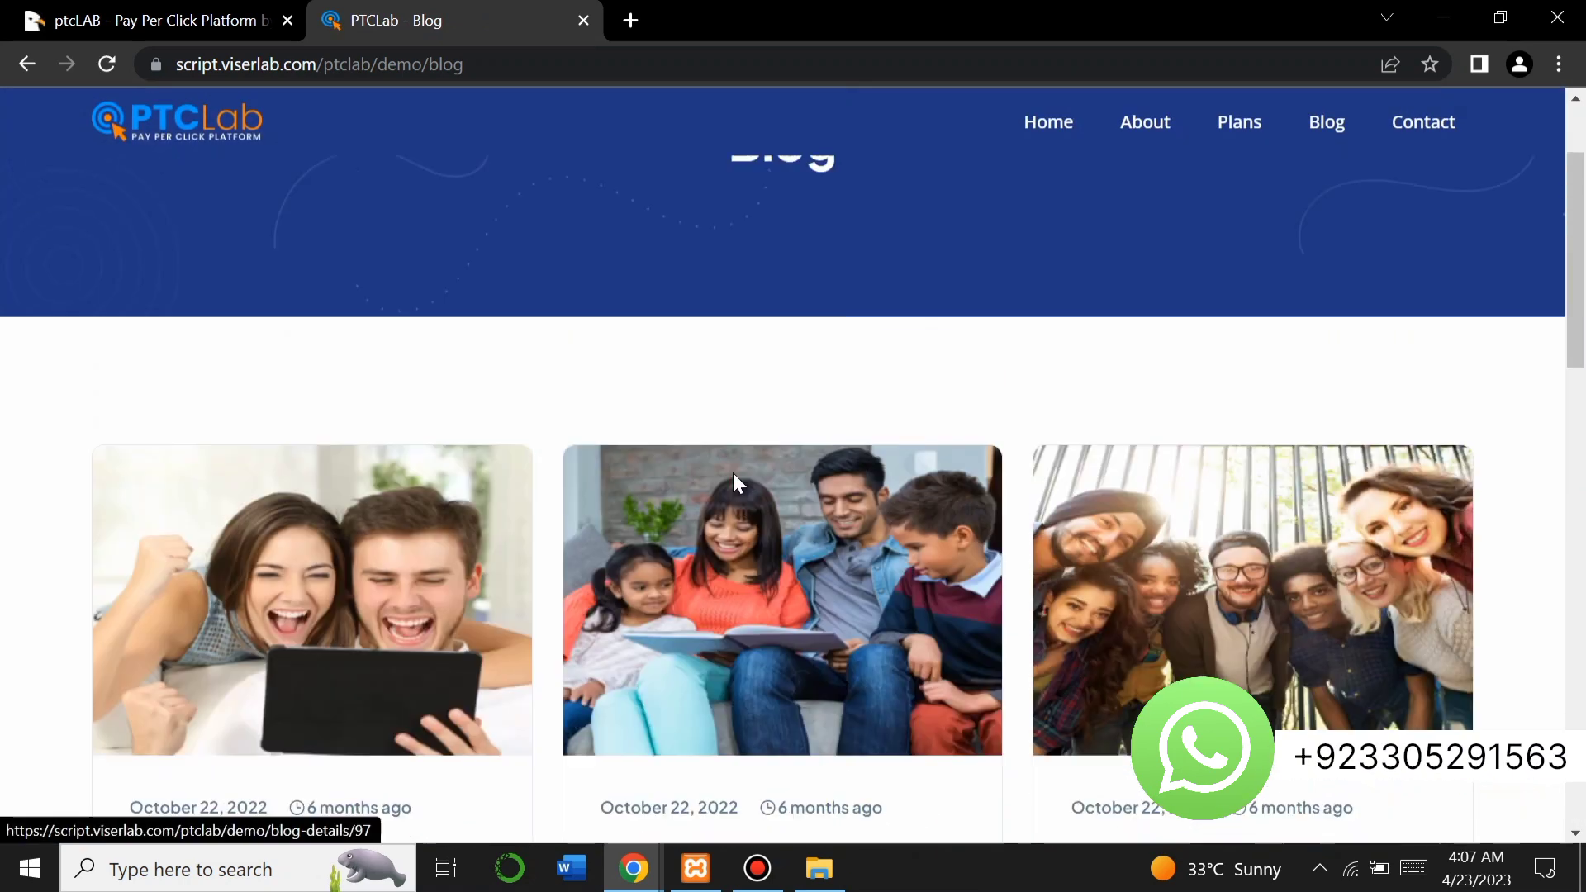
pyautogui.scroll(8, 1117, 267)
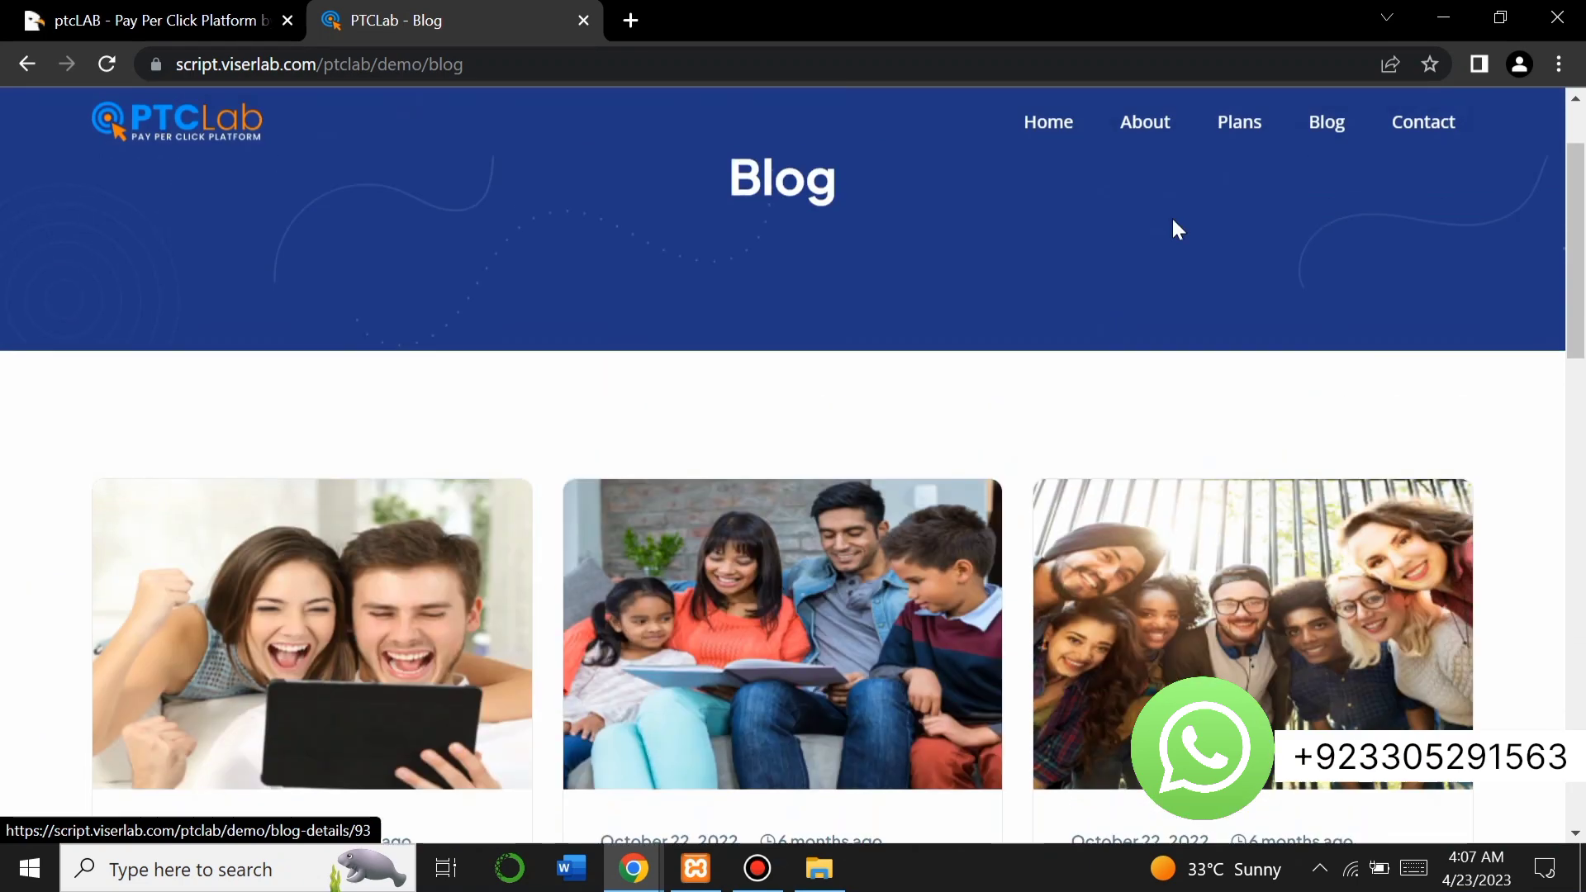
# Go to the Contact Us page and scroll through the Send Your Messages form.
pyautogui.click(1402, 132)
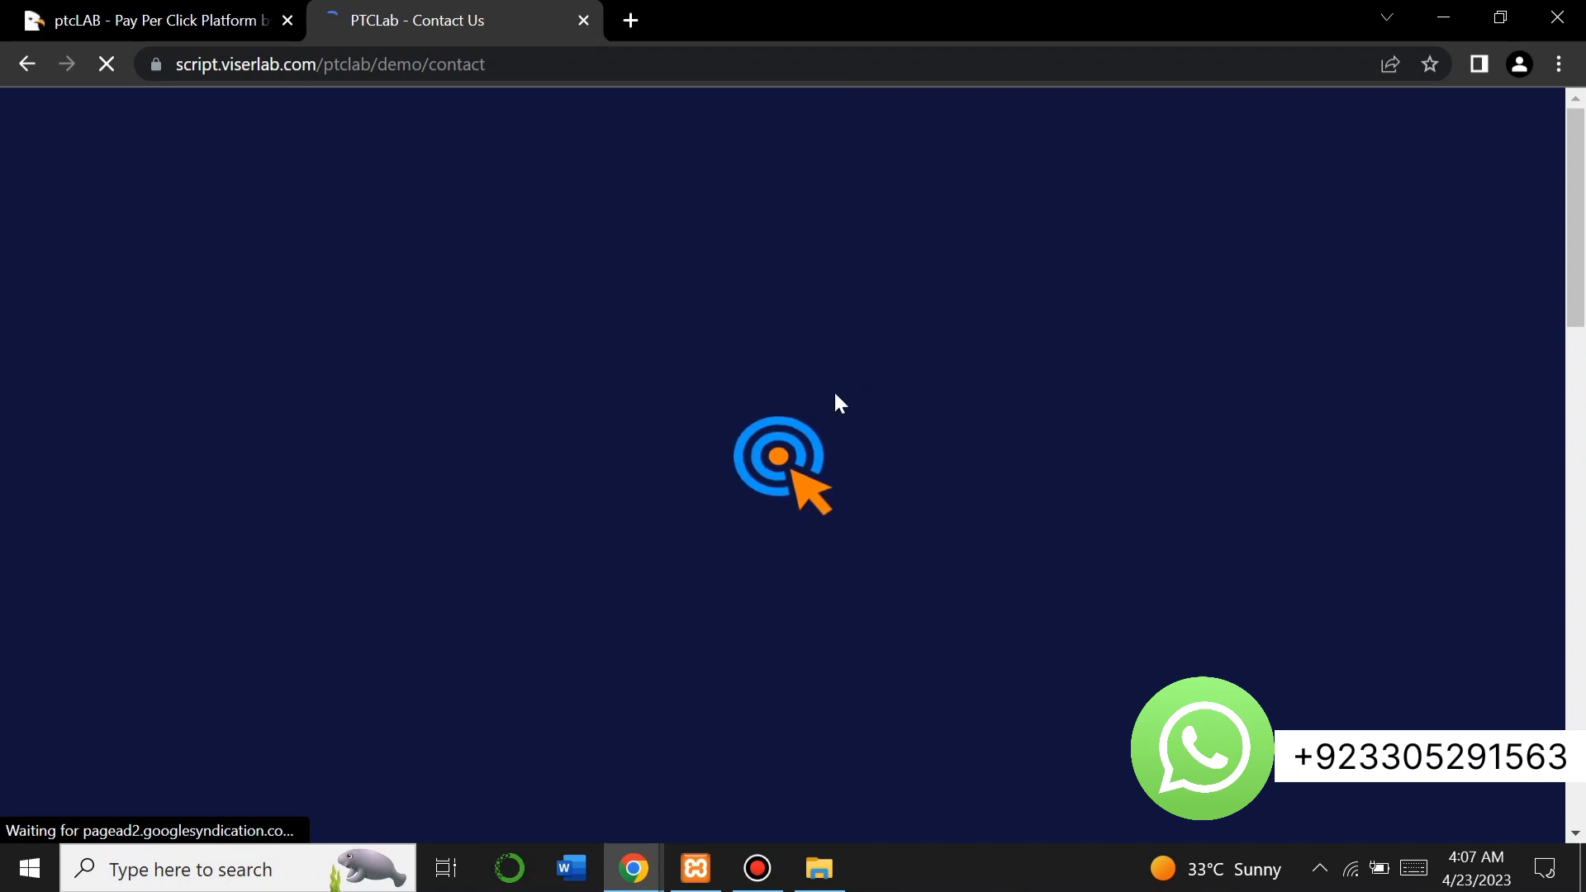
pyautogui.scroll(-10, 835, 395)
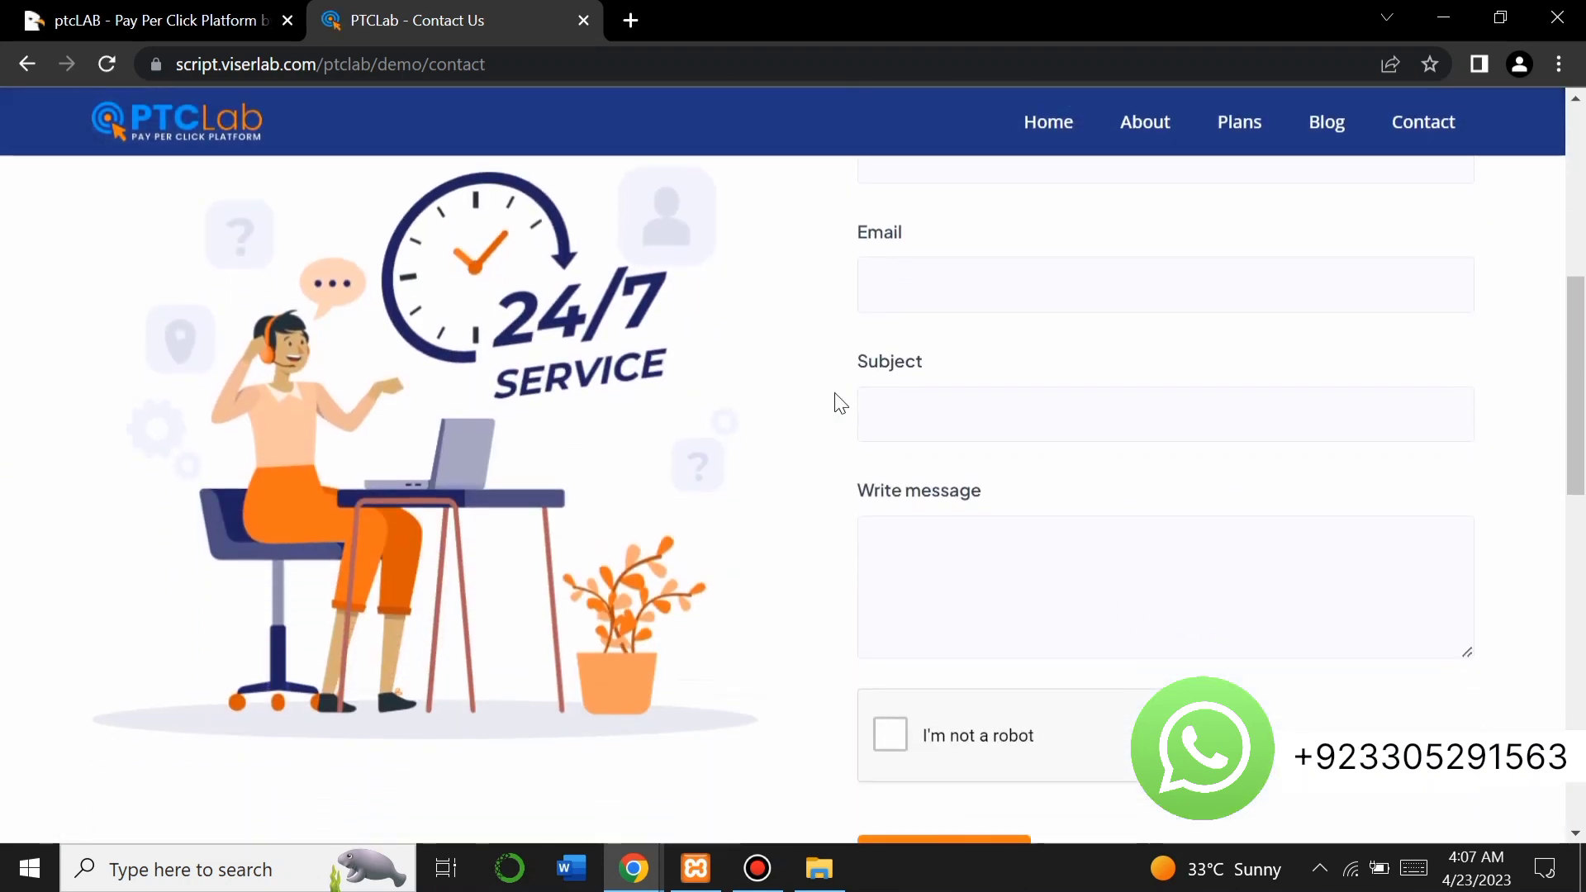
pyautogui.scroll(10, 841, 403)
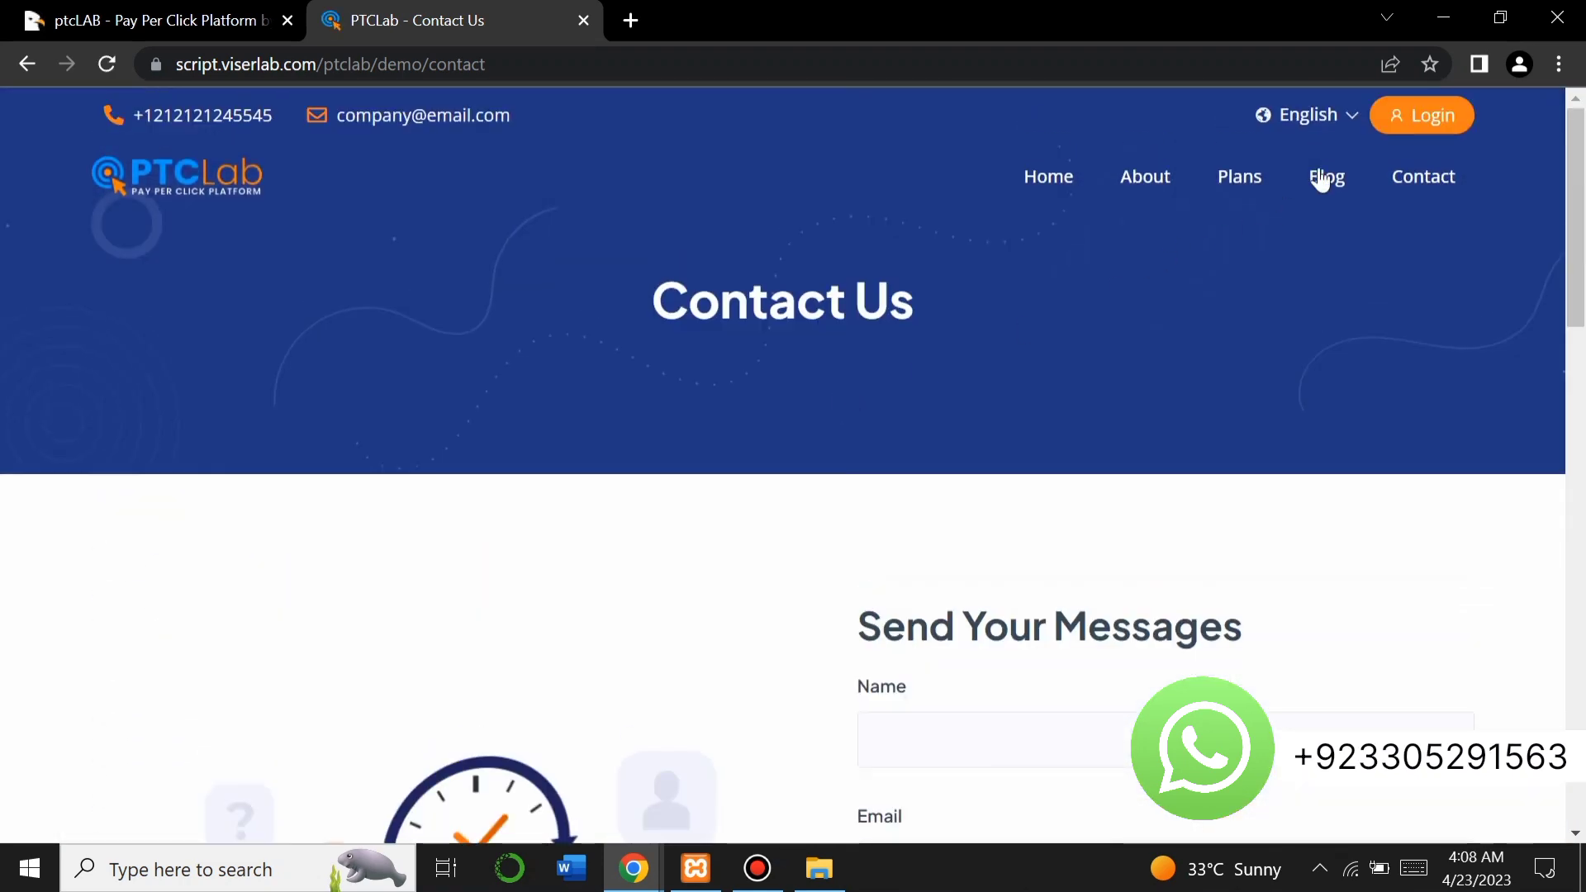
# Check the English language list and the Sign In page, then return to the demo home page.
pyautogui.click(1355, 115)
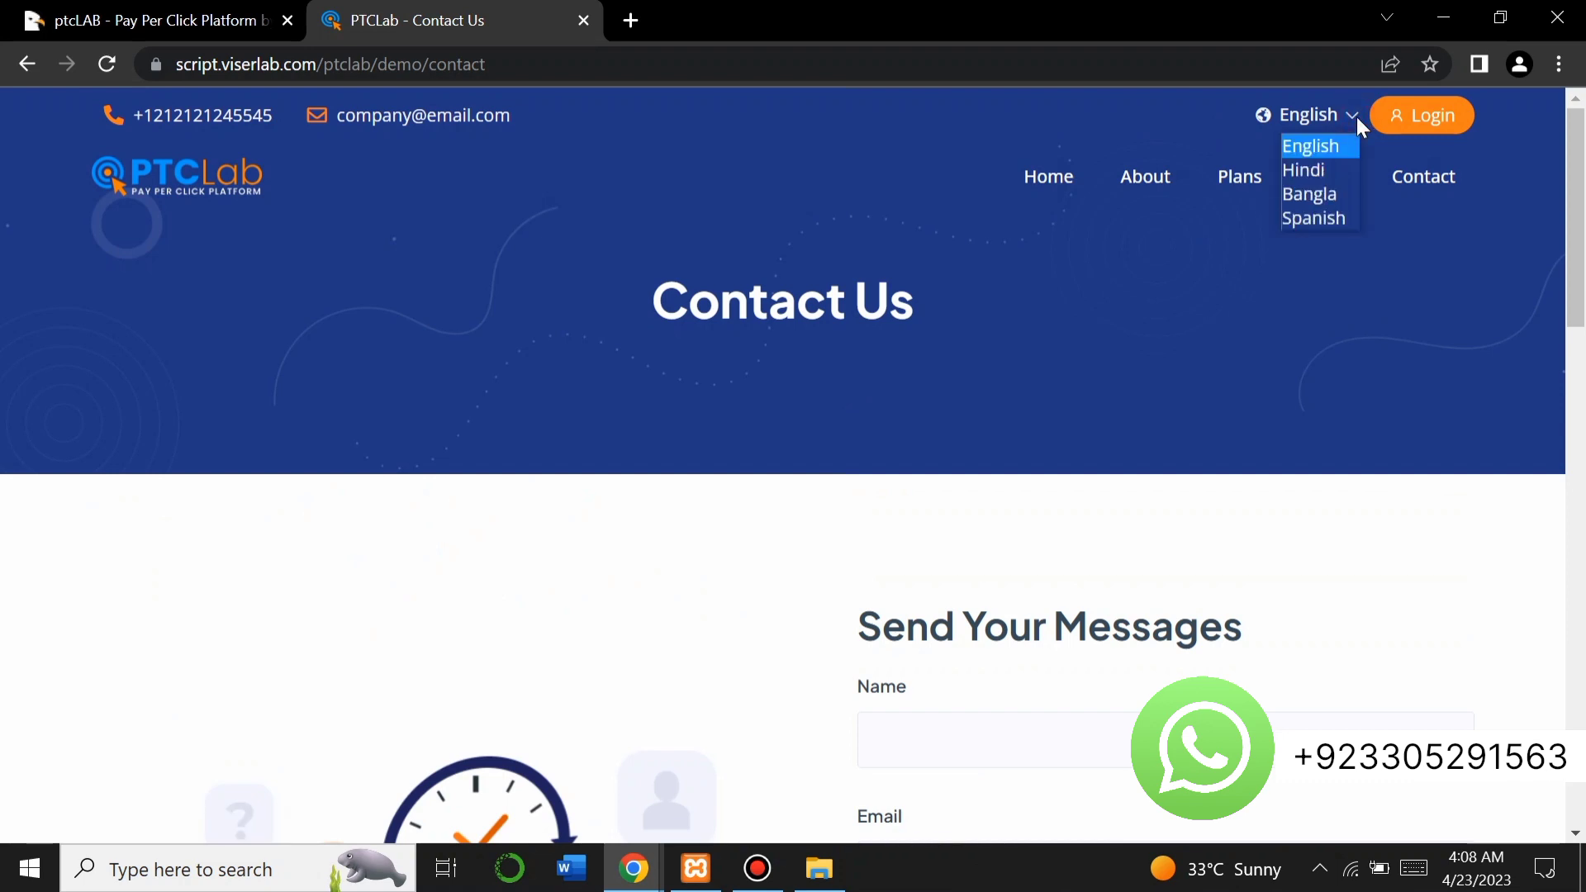
pyautogui.click(1415, 124)
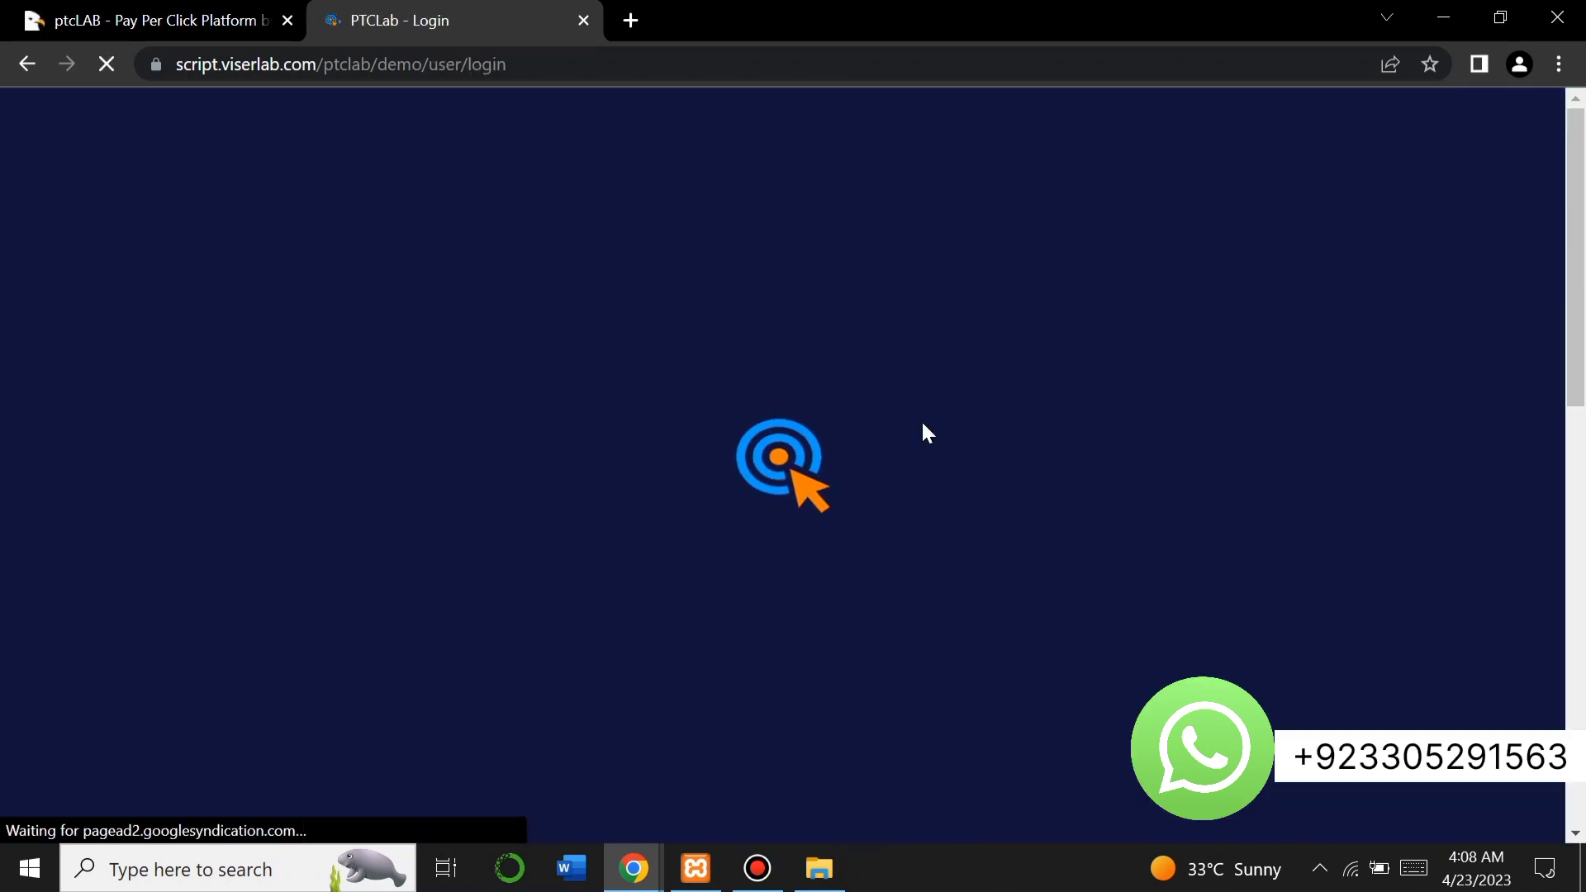
pyautogui.scroll(-1, 673, 493)
pyautogui.scroll(-3, 667, 483)
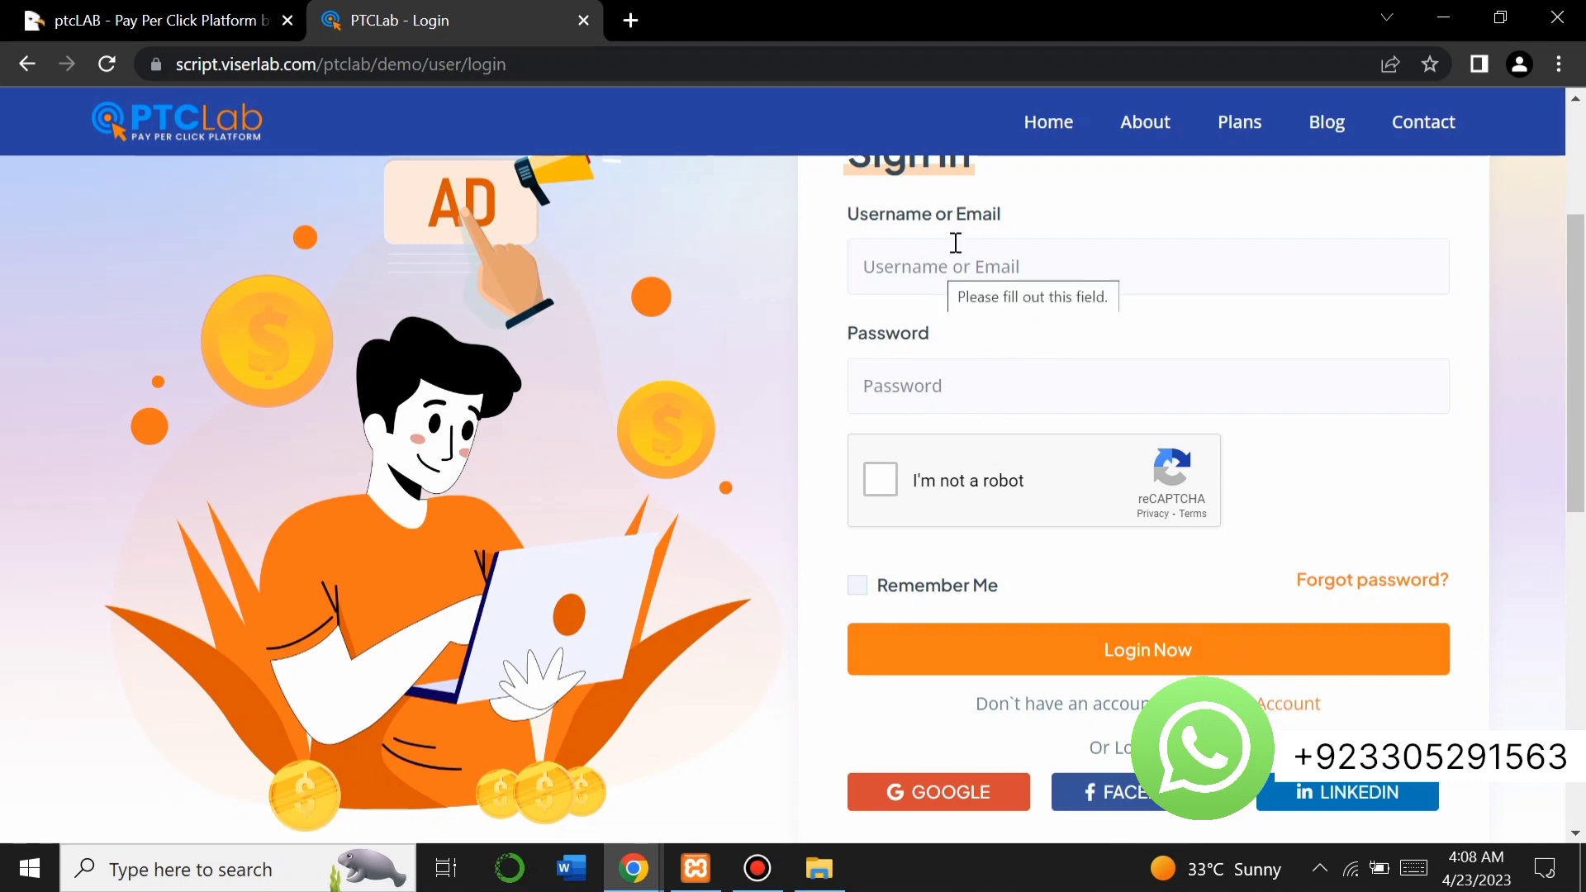
pyautogui.click(1043, 123)
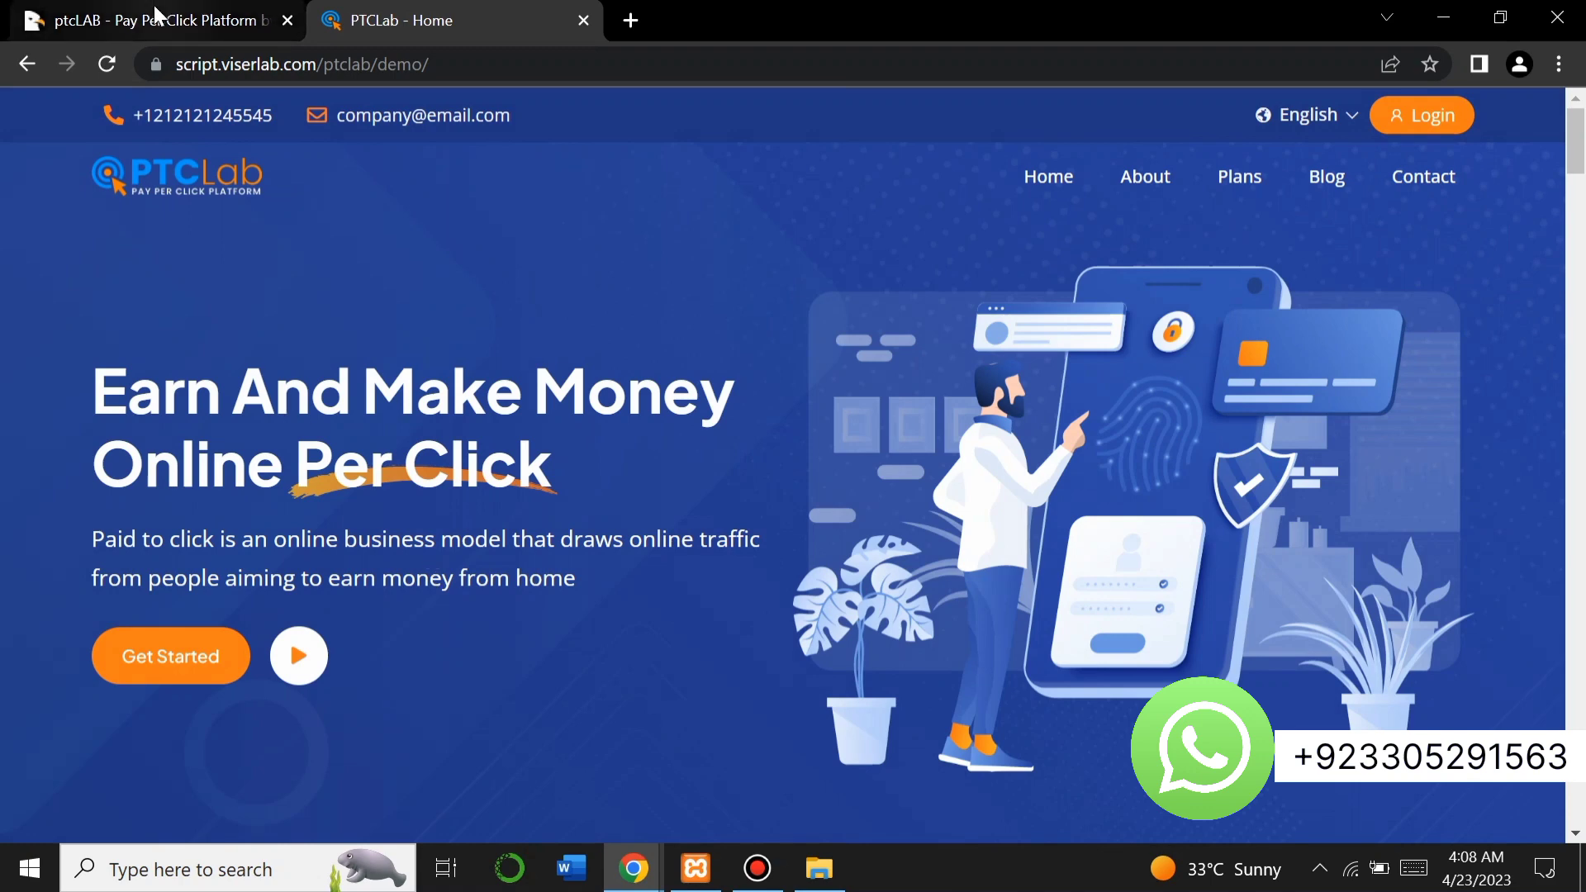
# On the ptcLAB CodeCanyon page, highlight the product title and the 473 sales count.
pyautogui.click(157, 17)
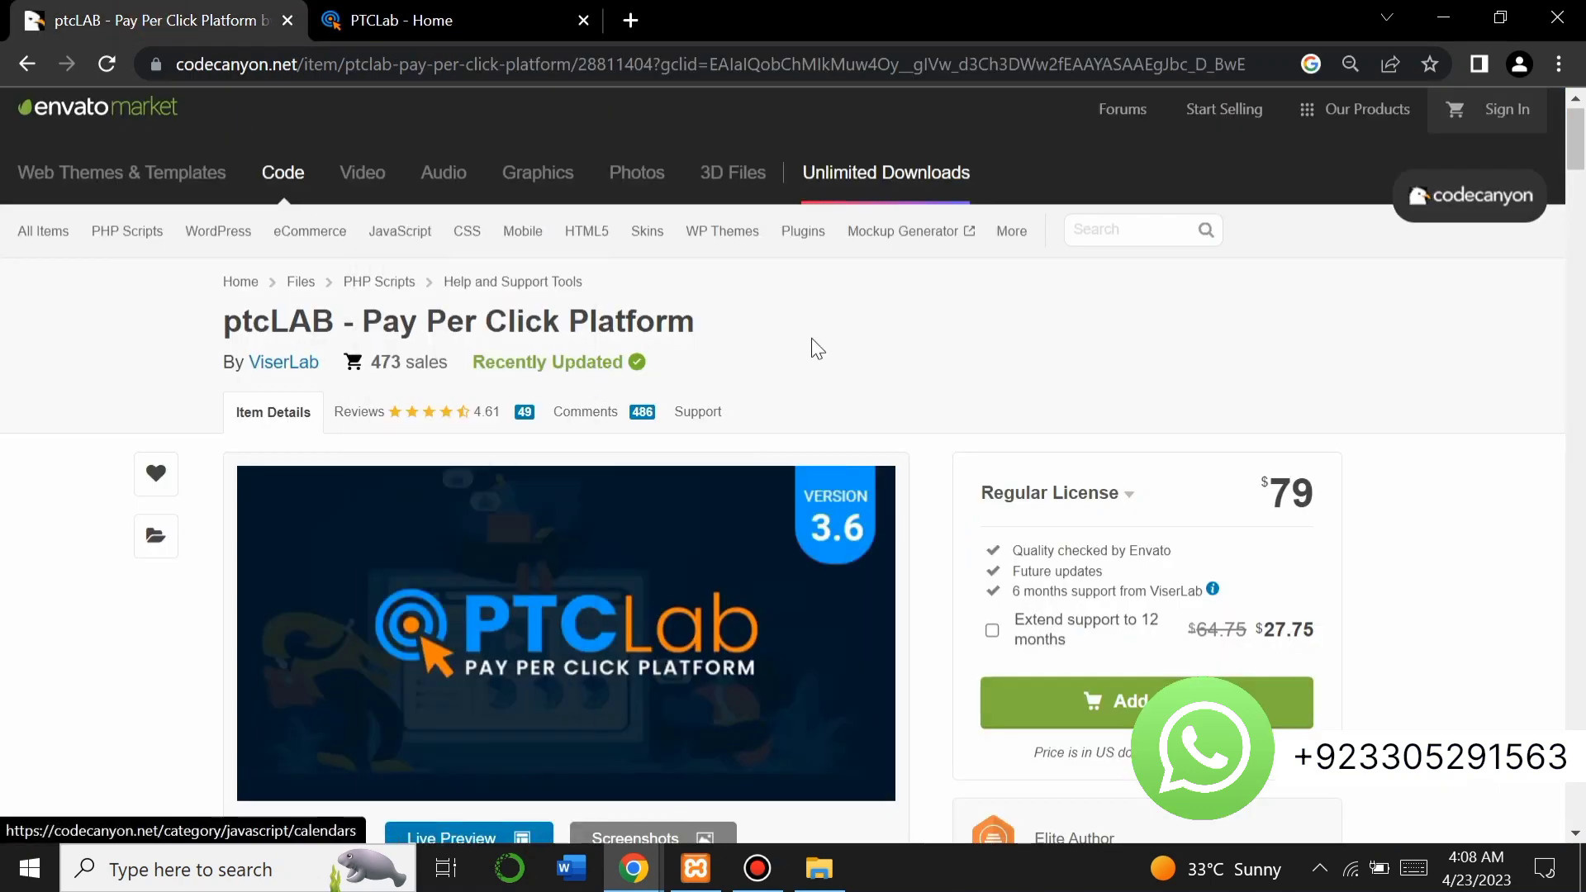
pyautogui.moveTo(760, 329); pyautogui.dragTo(221, 327)
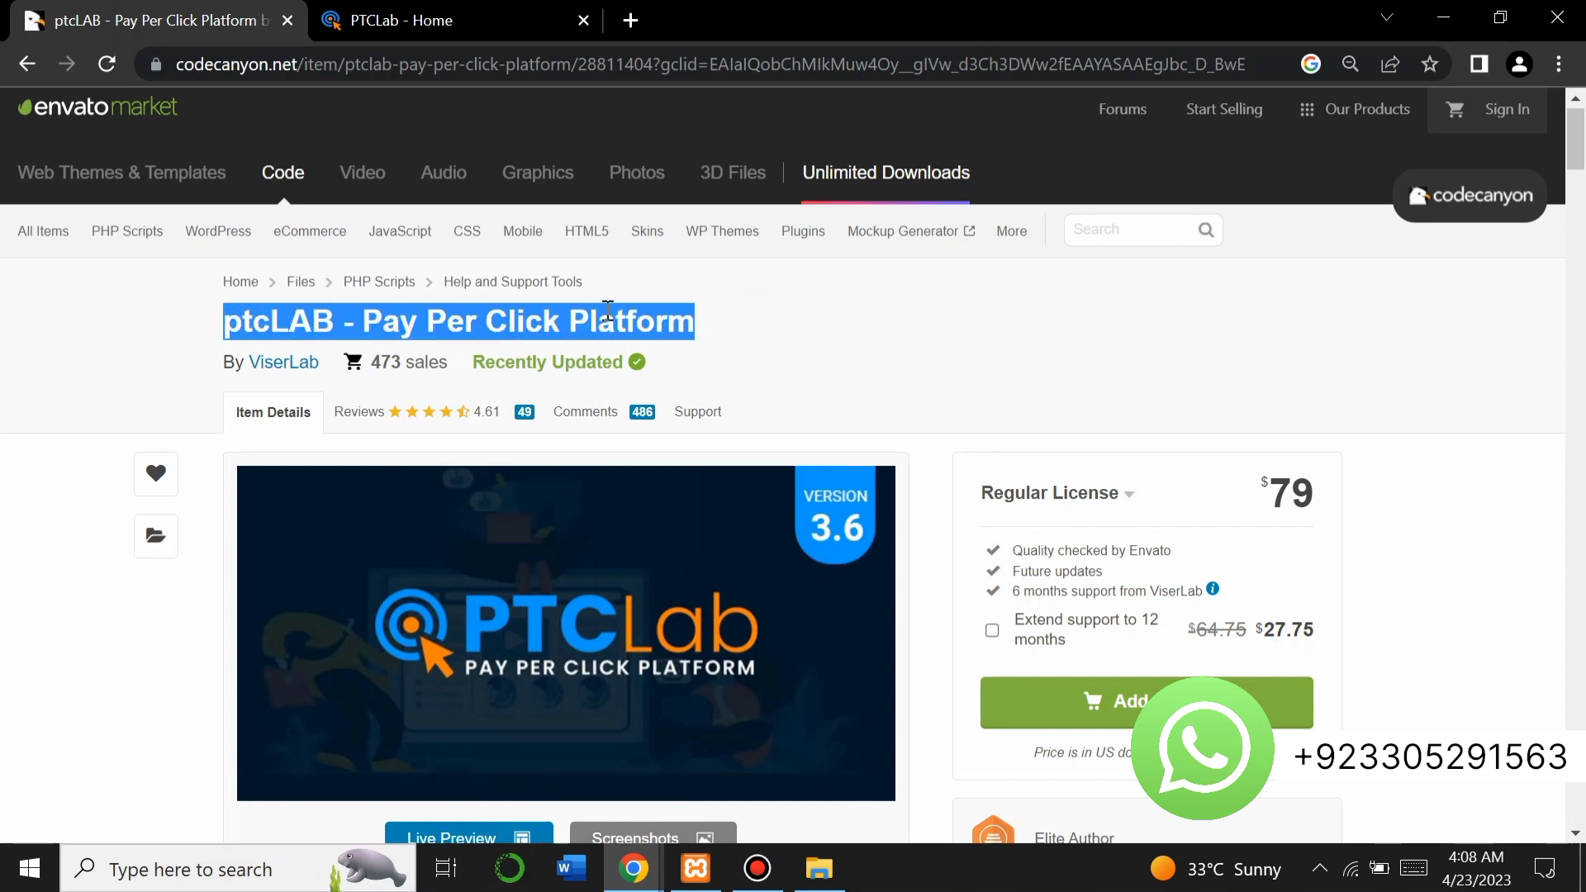
pyautogui.click(753, 330)
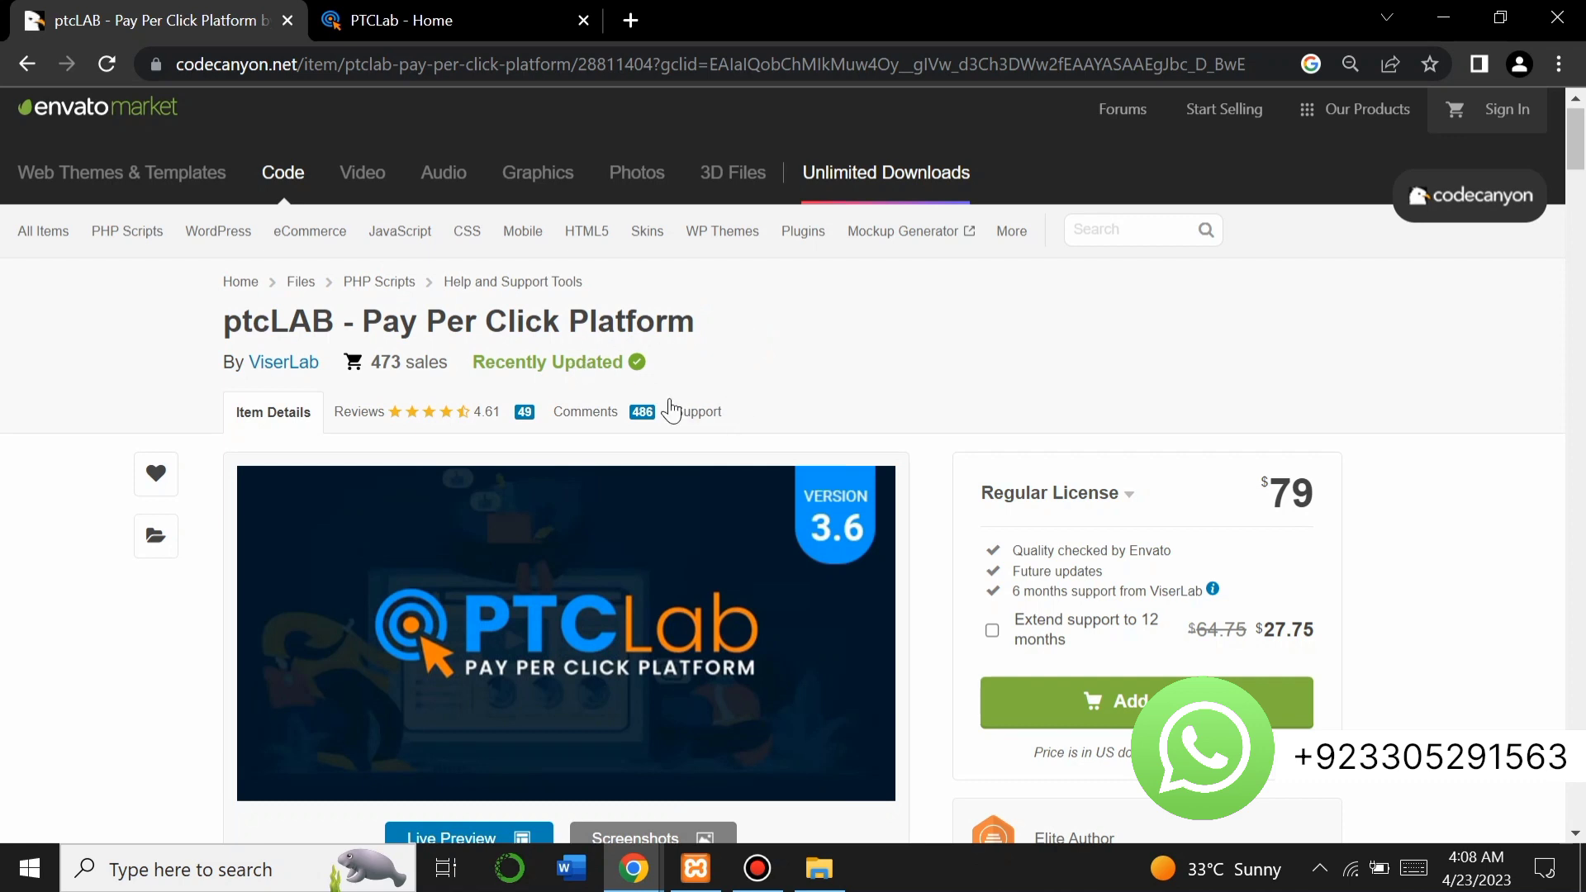
pyautogui.moveTo(454, 357); pyautogui.dragTo(368, 361)
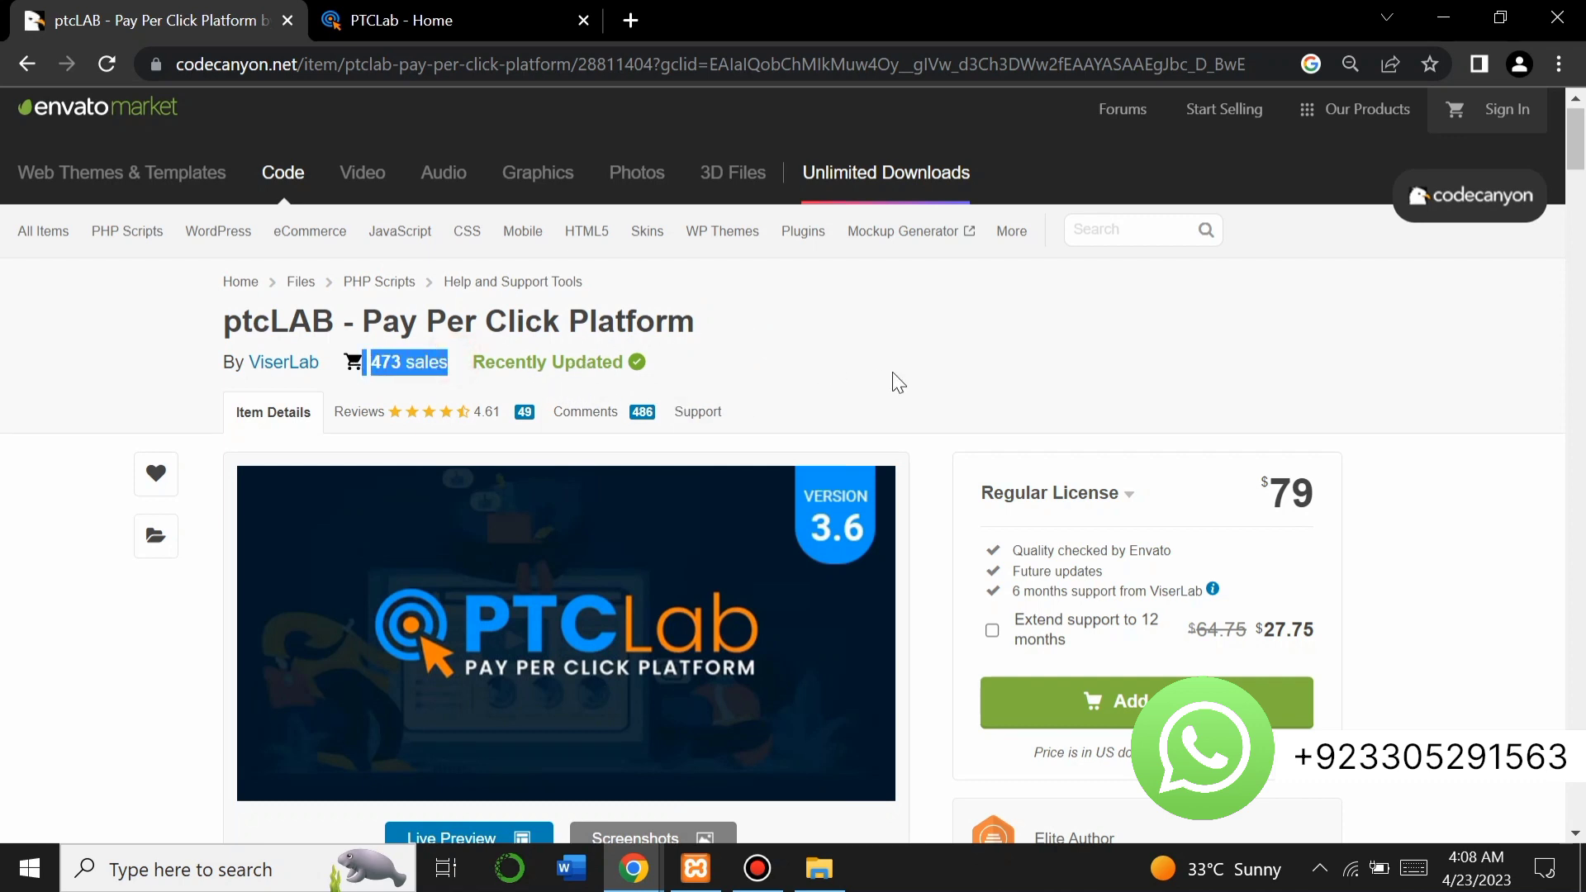
pyautogui.scroll(-1, 908, 380)
pyautogui.scroll(-1, 909, 380)
pyautogui.moveTo(1260, 425); pyautogui.dragTo(1319, 467)
# Highlight the $27.75 extended support and $79 licence prices.
pyautogui.moveTo(1320, 581); pyautogui.dragTo(1258, 584)
pyautogui.click(1339, 611)
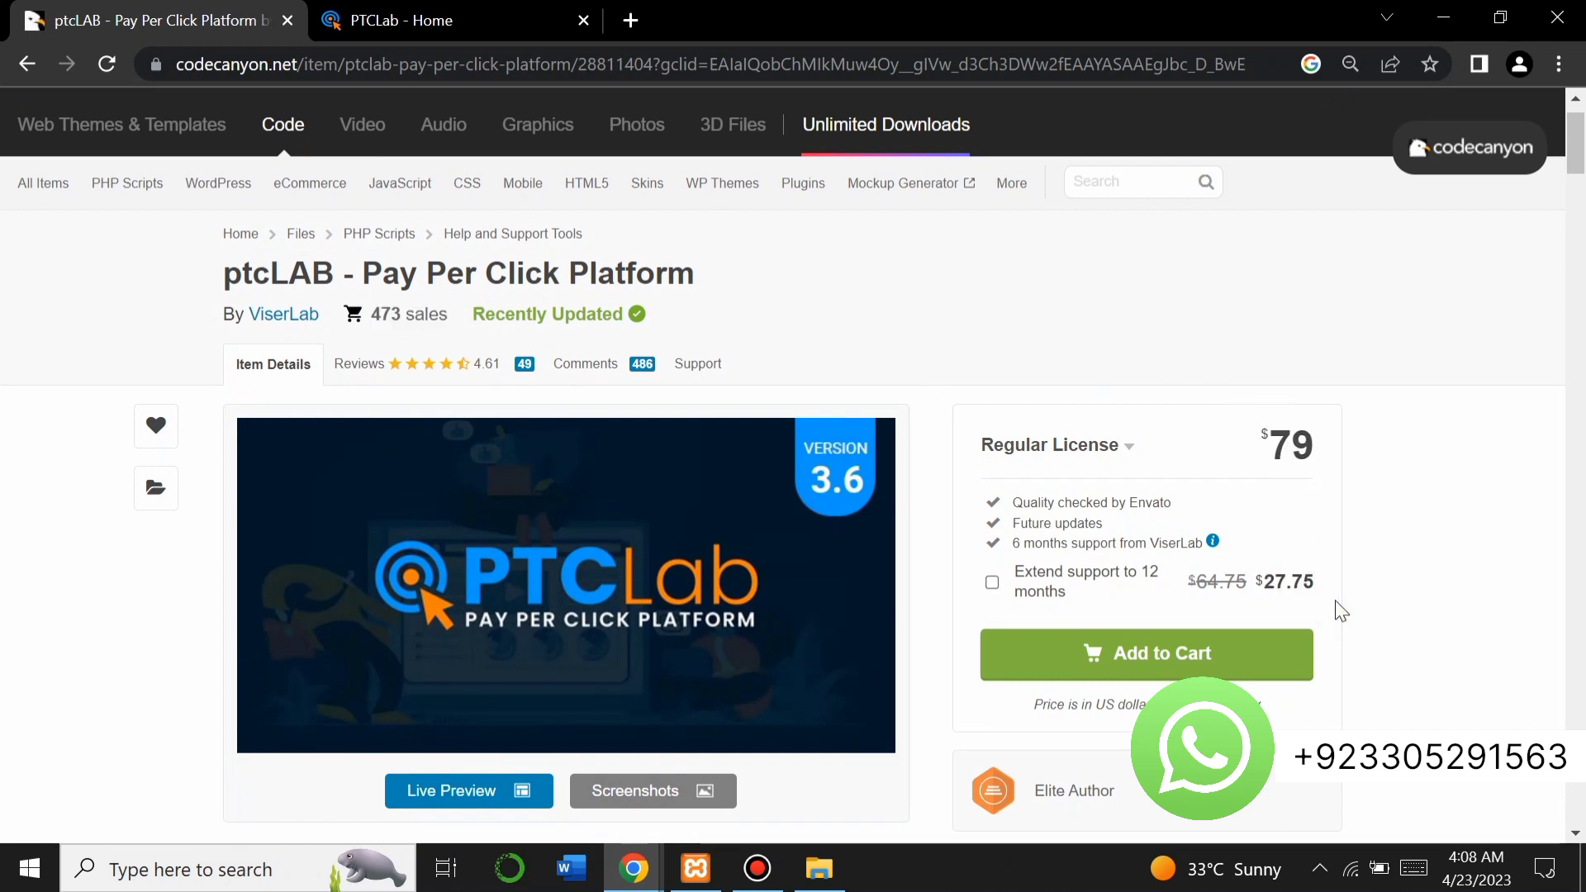
pyautogui.moveTo(1233, 428); pyautogui.dragTo(1327, 450)
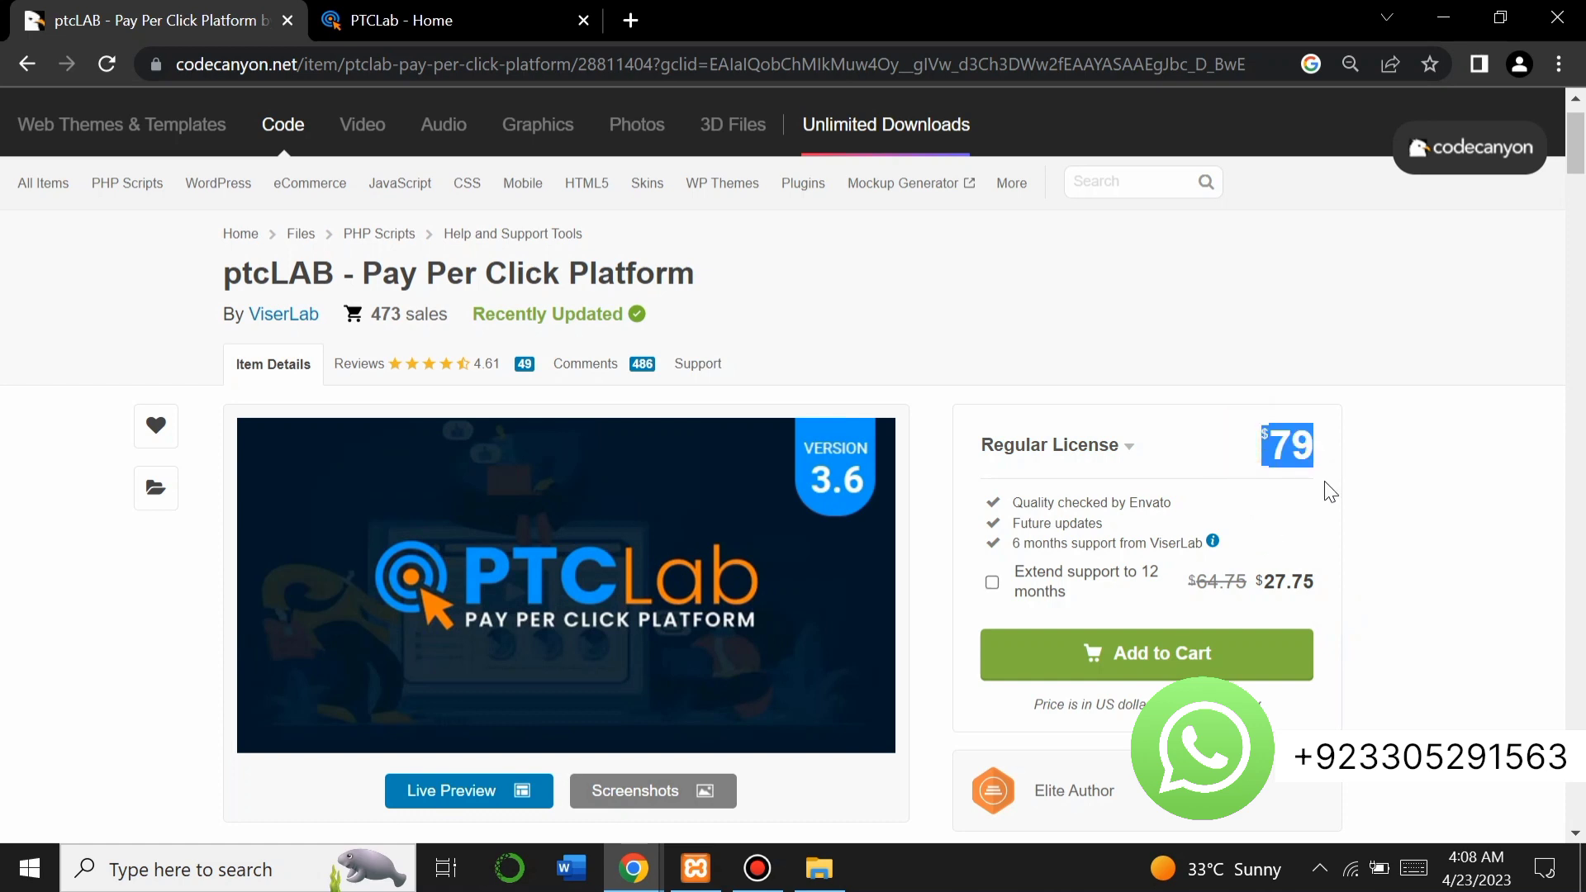
pyautogui.click(1327, 599)
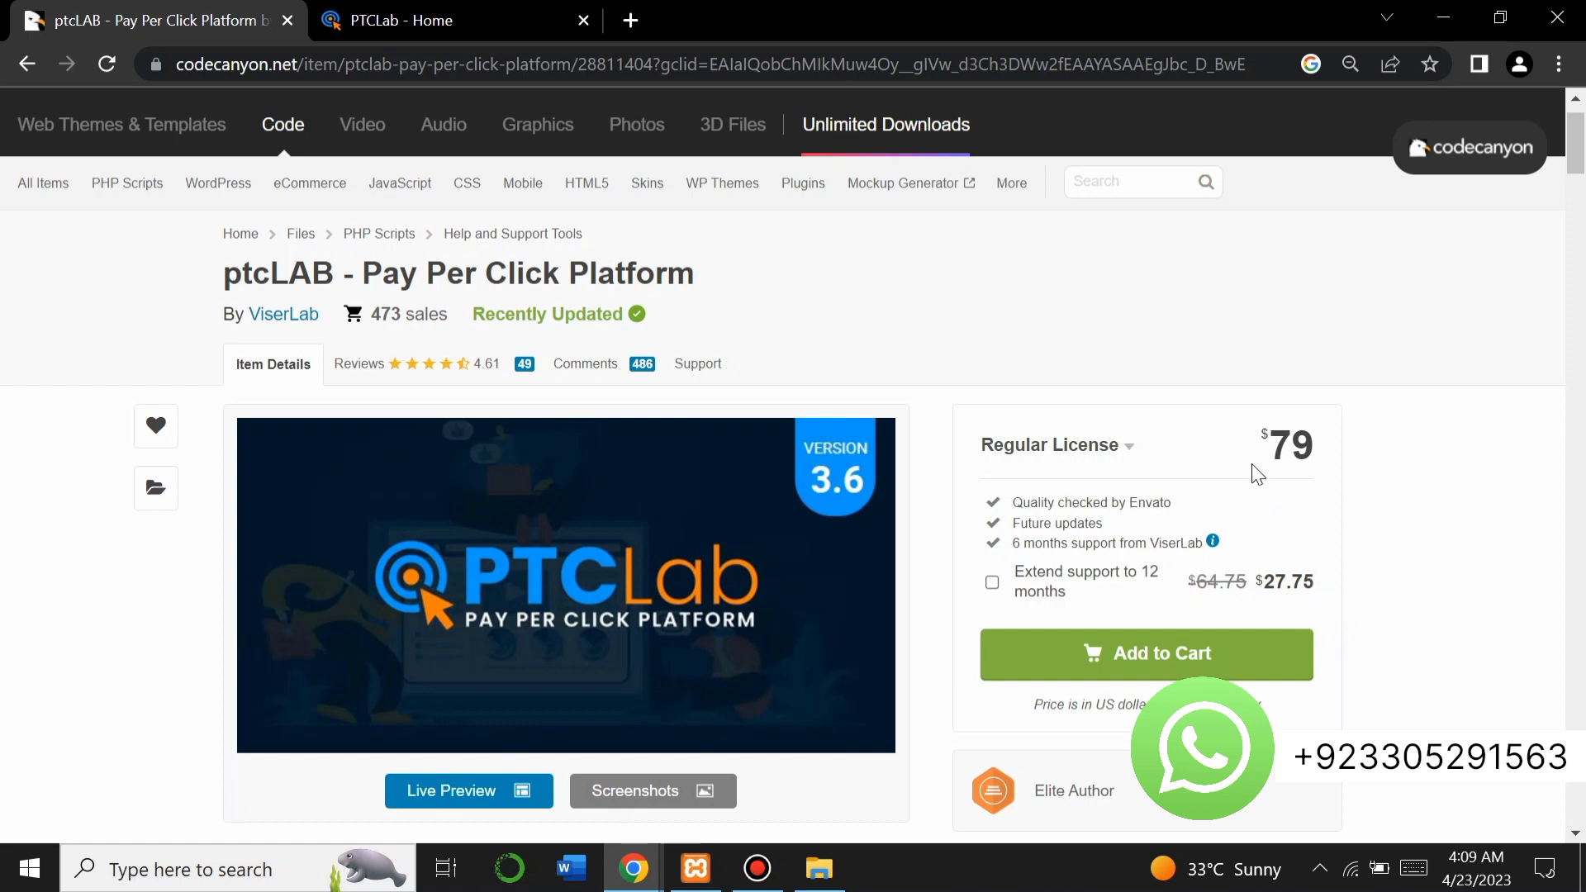
pyautogui.moveTo(1247, 451); pyautogui.dragTo(1314, 467)
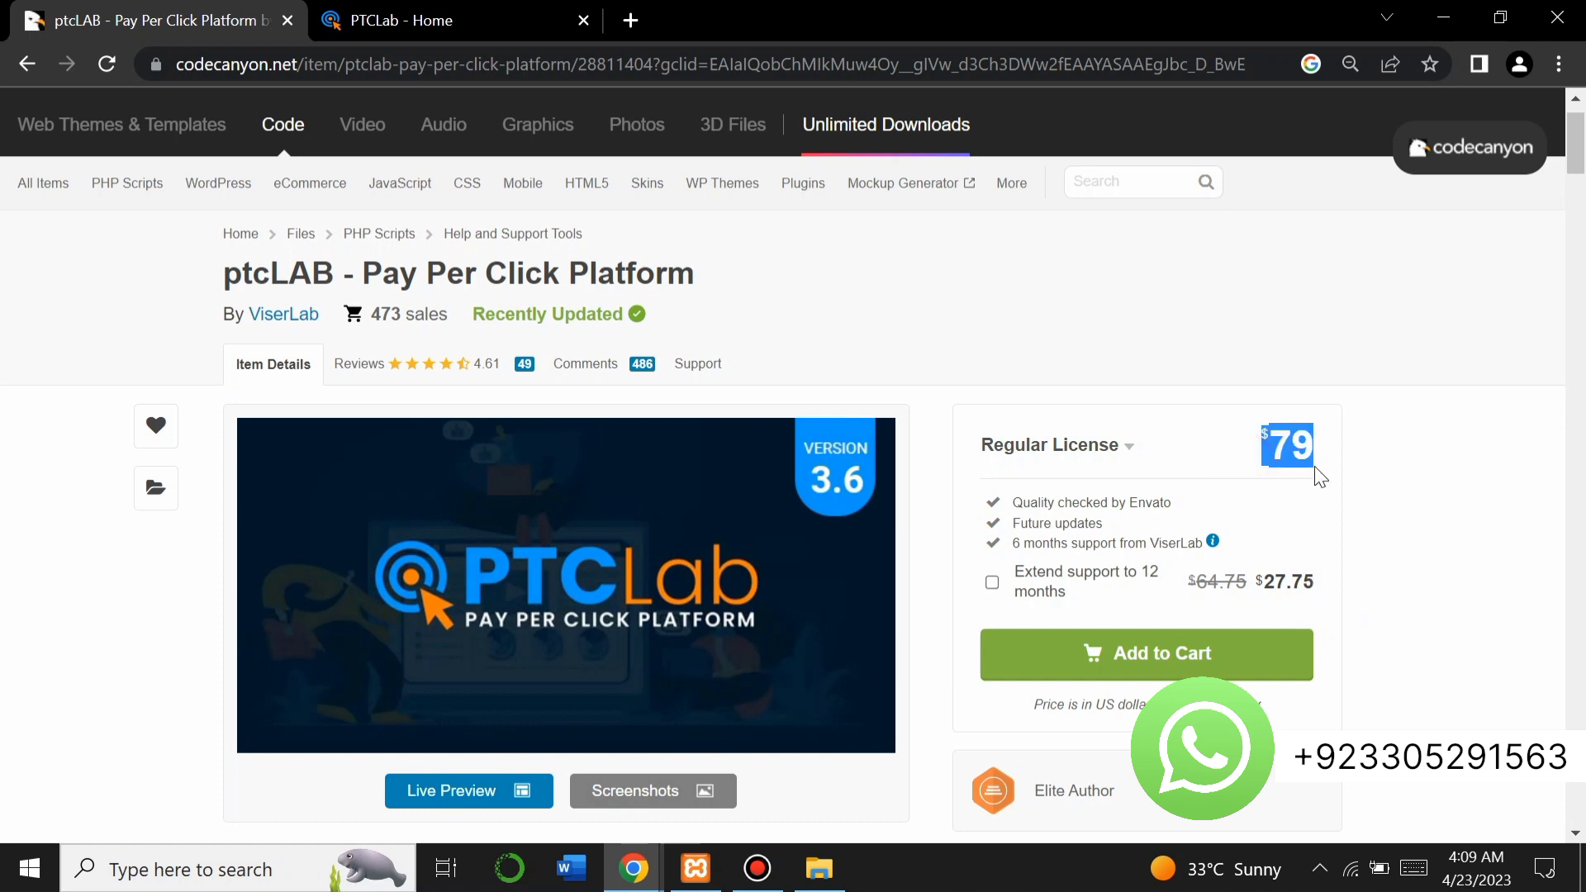
pyautogui.click(1321, 476)
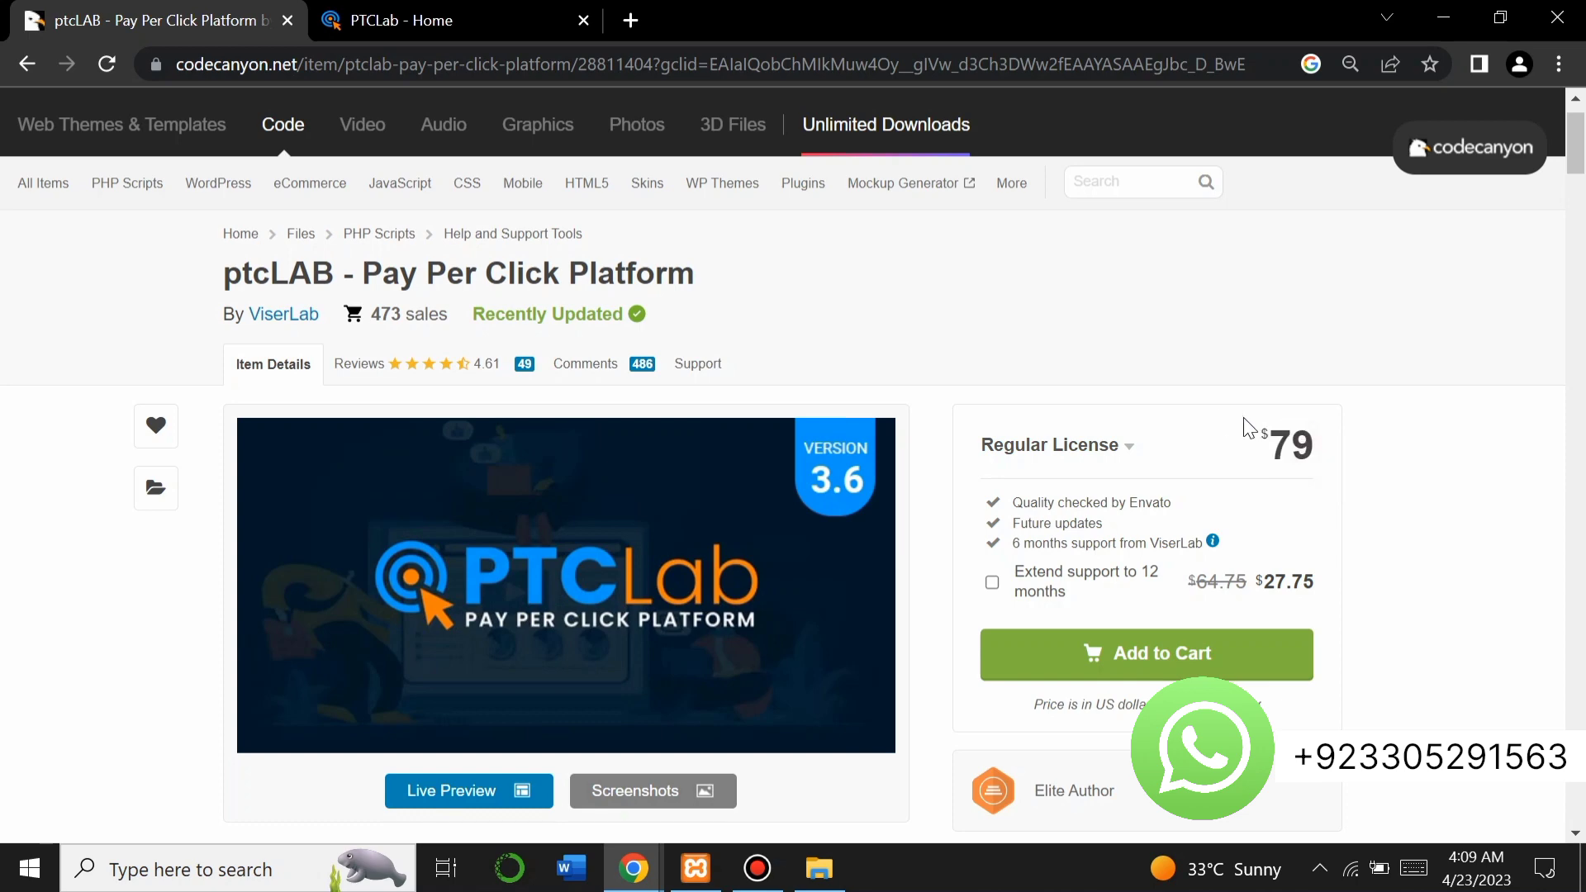
# Scroll through the ptcLAB product description.
pyautogui.scroll(-1, 1441, 471)
pyautogui.scroll(-2, 1441, 471)
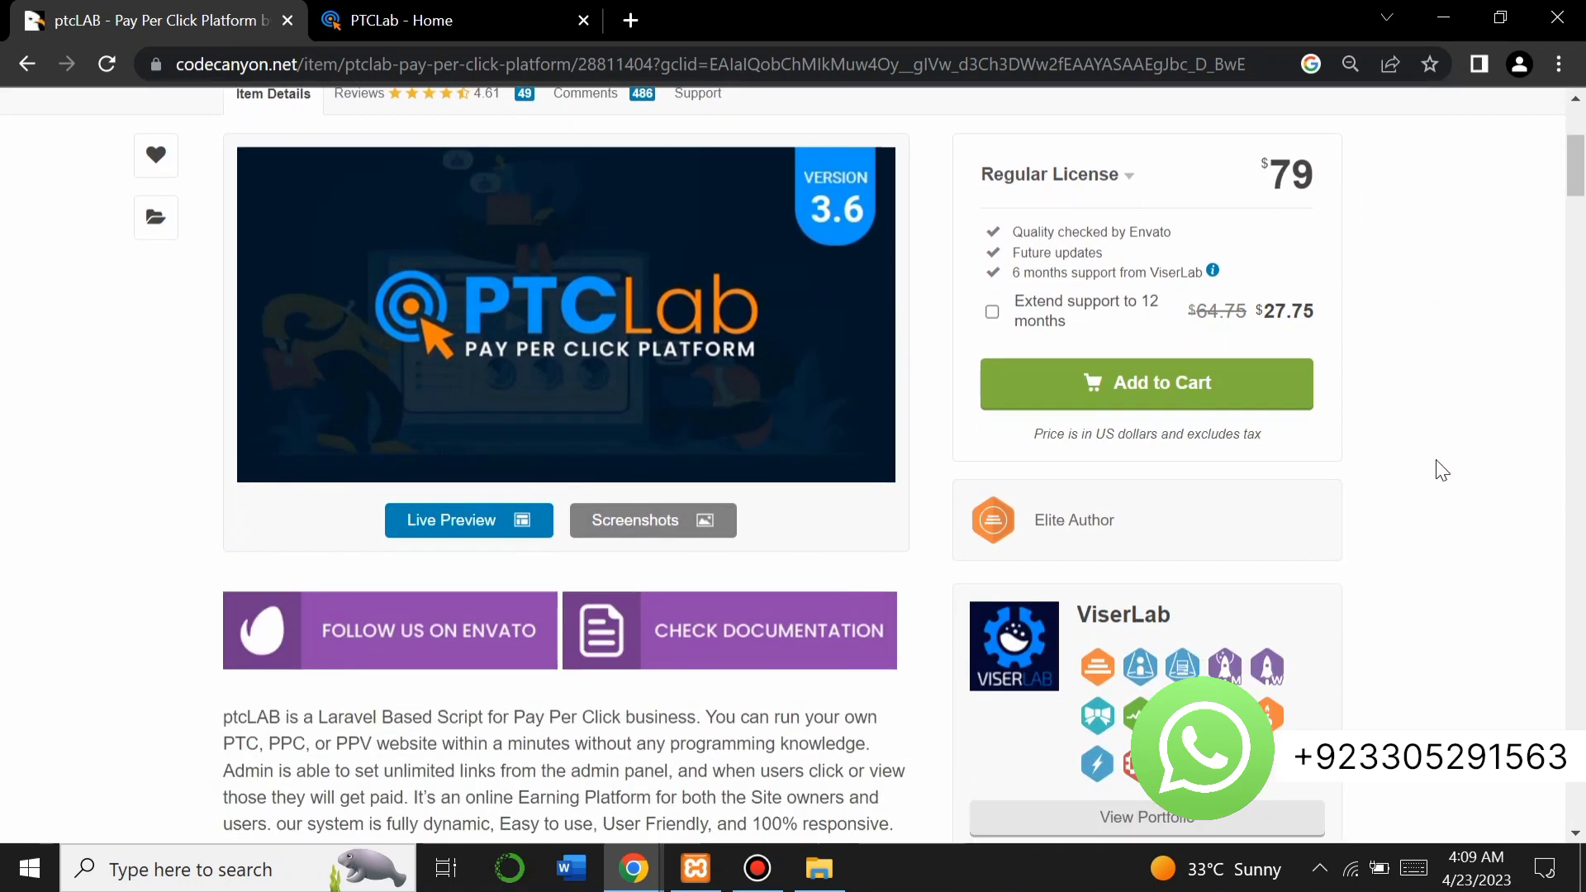
pyautogui.scroll(3, 1442, 471)
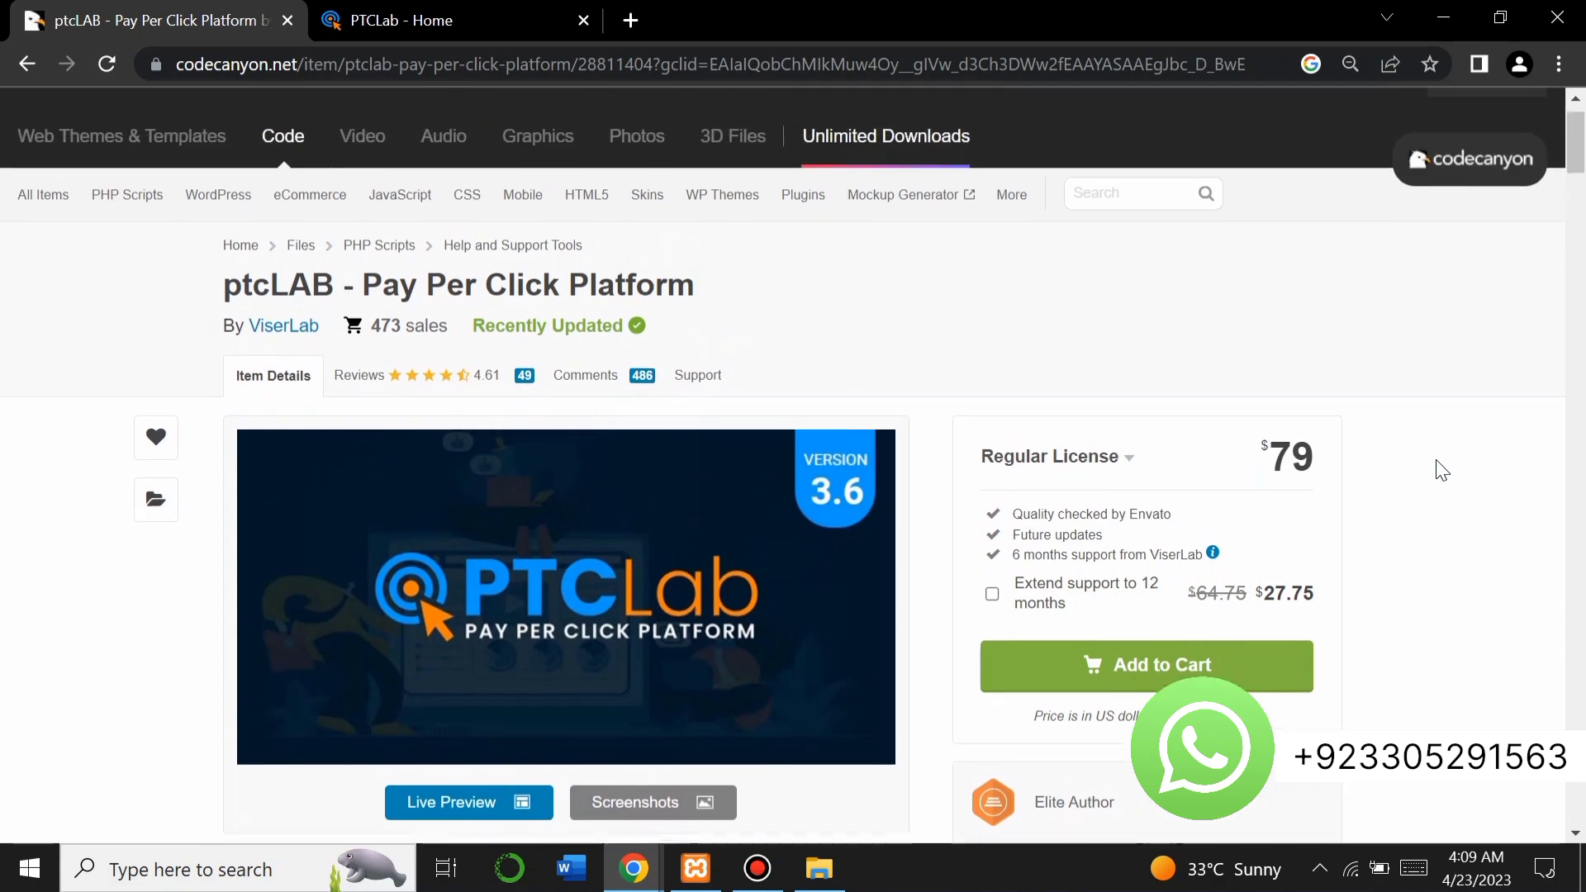
pyautogui.scroll(-10, 1441, 471)
pyautogui.scroll(-5, 1442, 470)
pyautogui.scroll(15, 1441, 471)
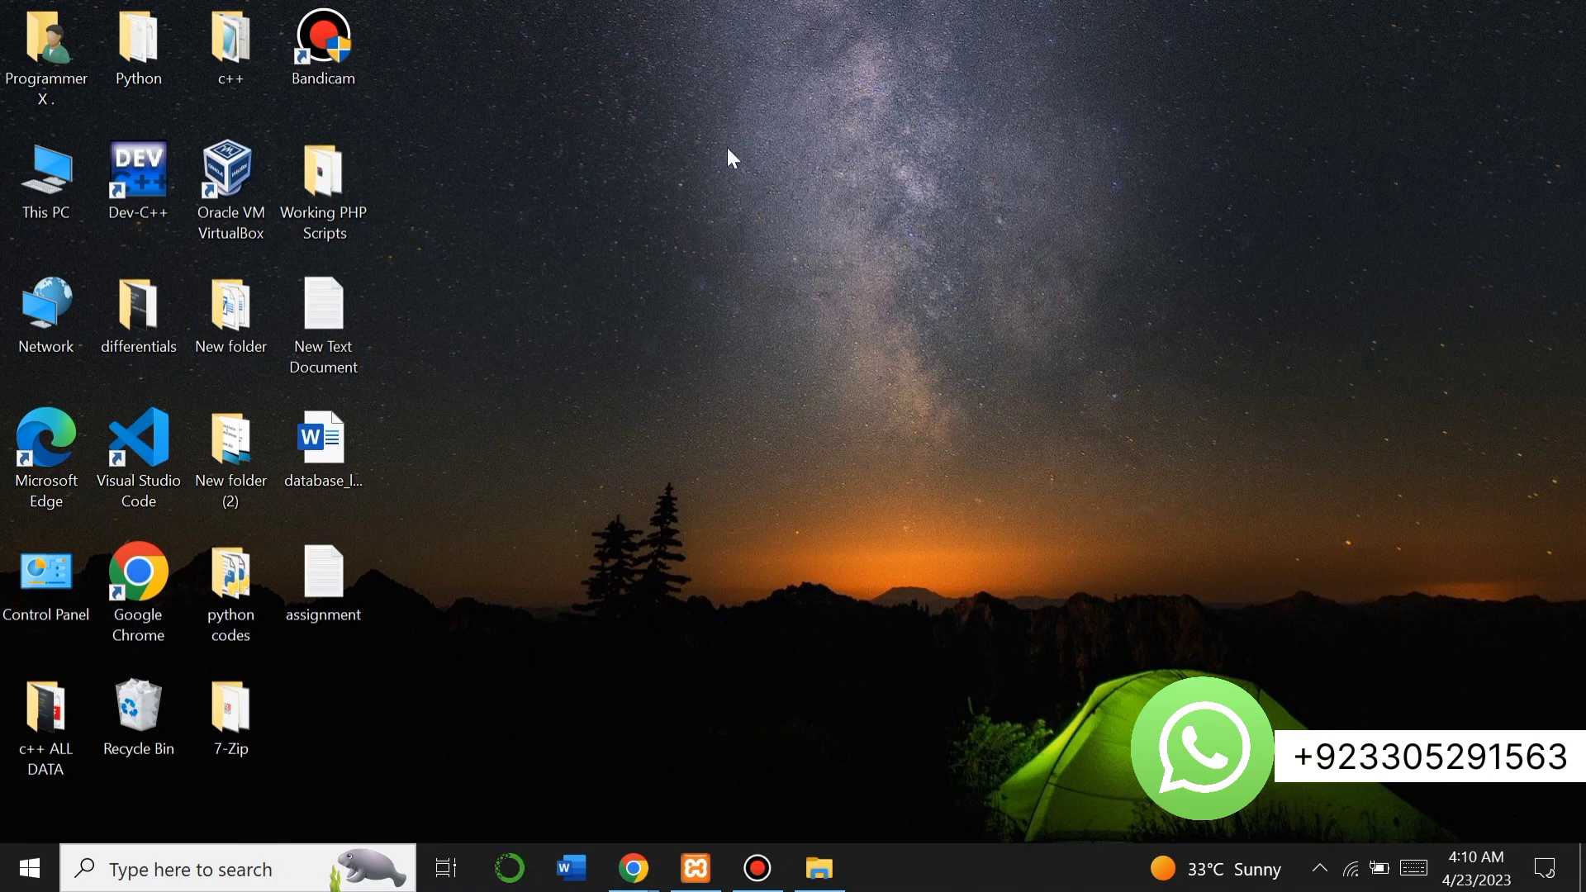
# Navigate through This PC and Local Disk (C:) to C:\xampp\htdocs.
pyautogui.doubleClick(330, 207)
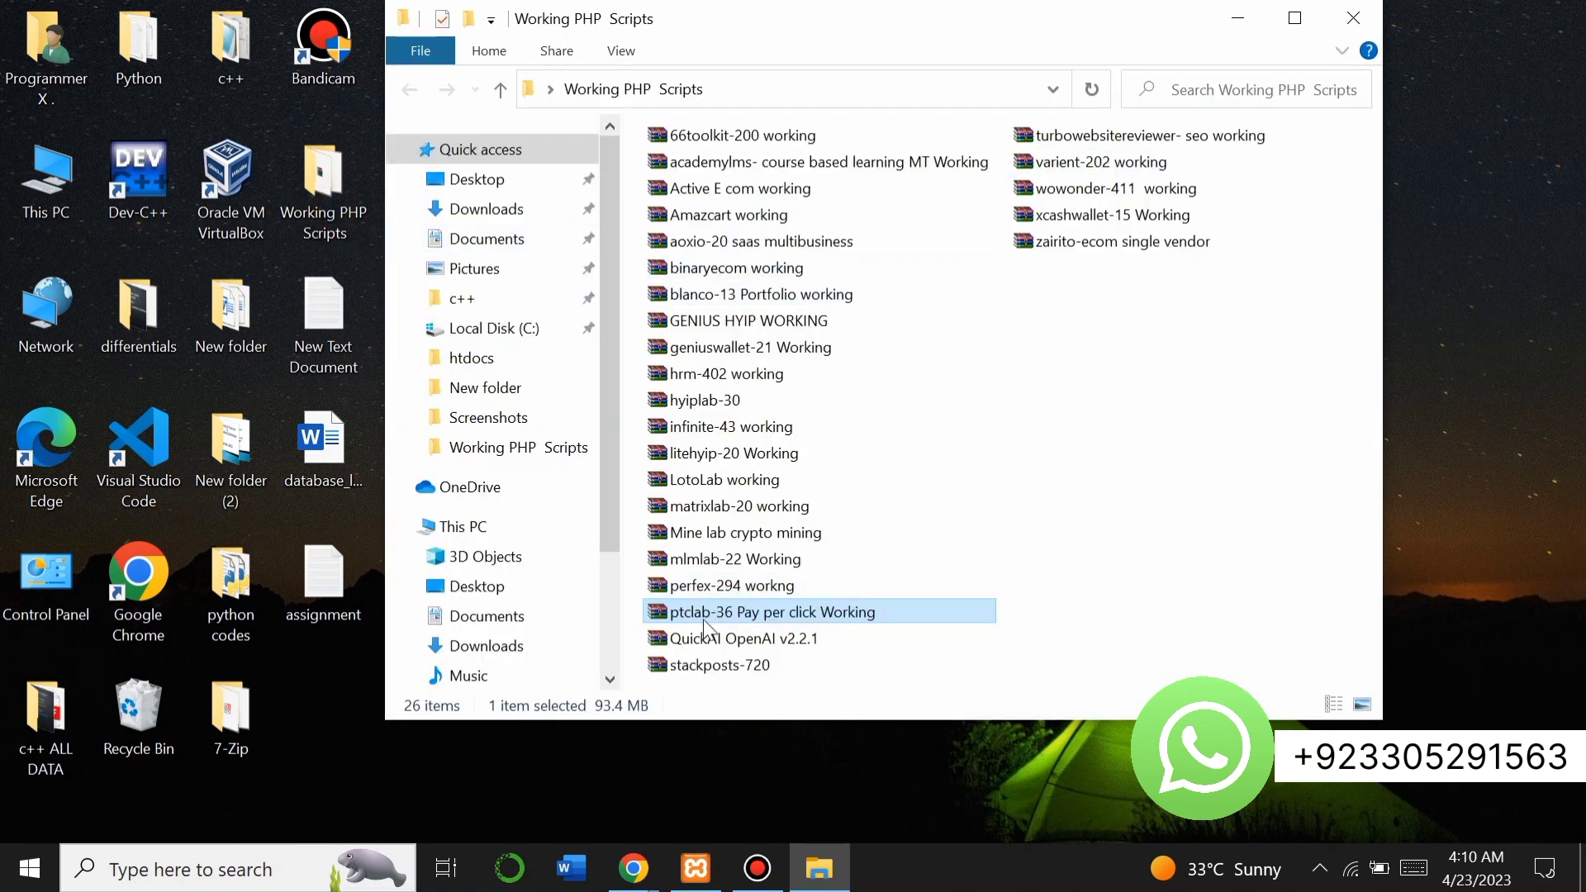
pyautogui.click(1237, 18)
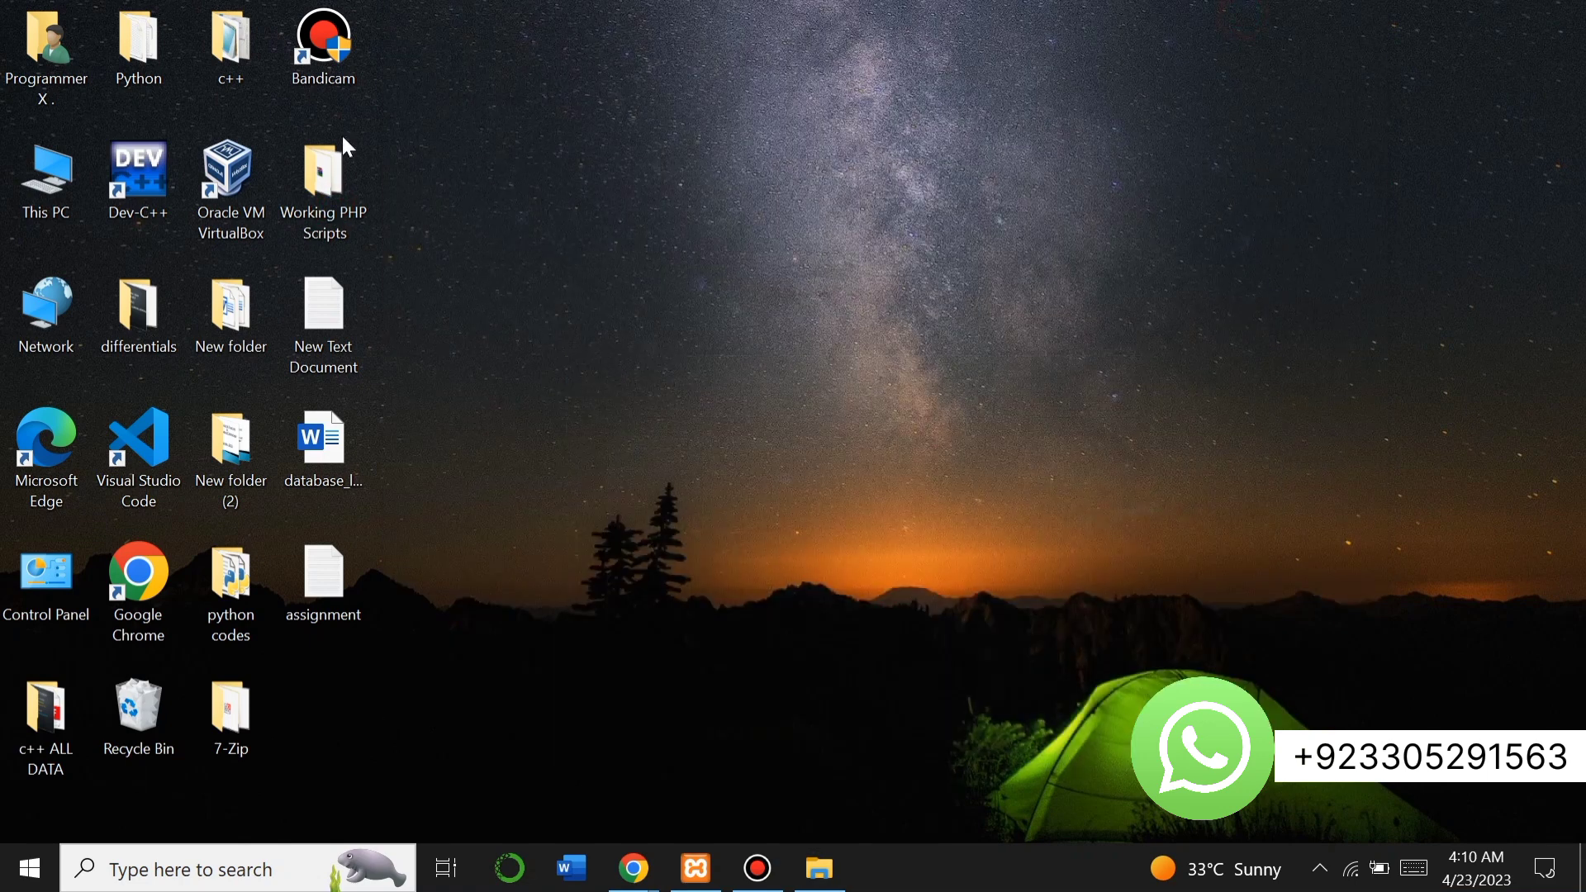
pyautogui.doubleClick(39, 165)
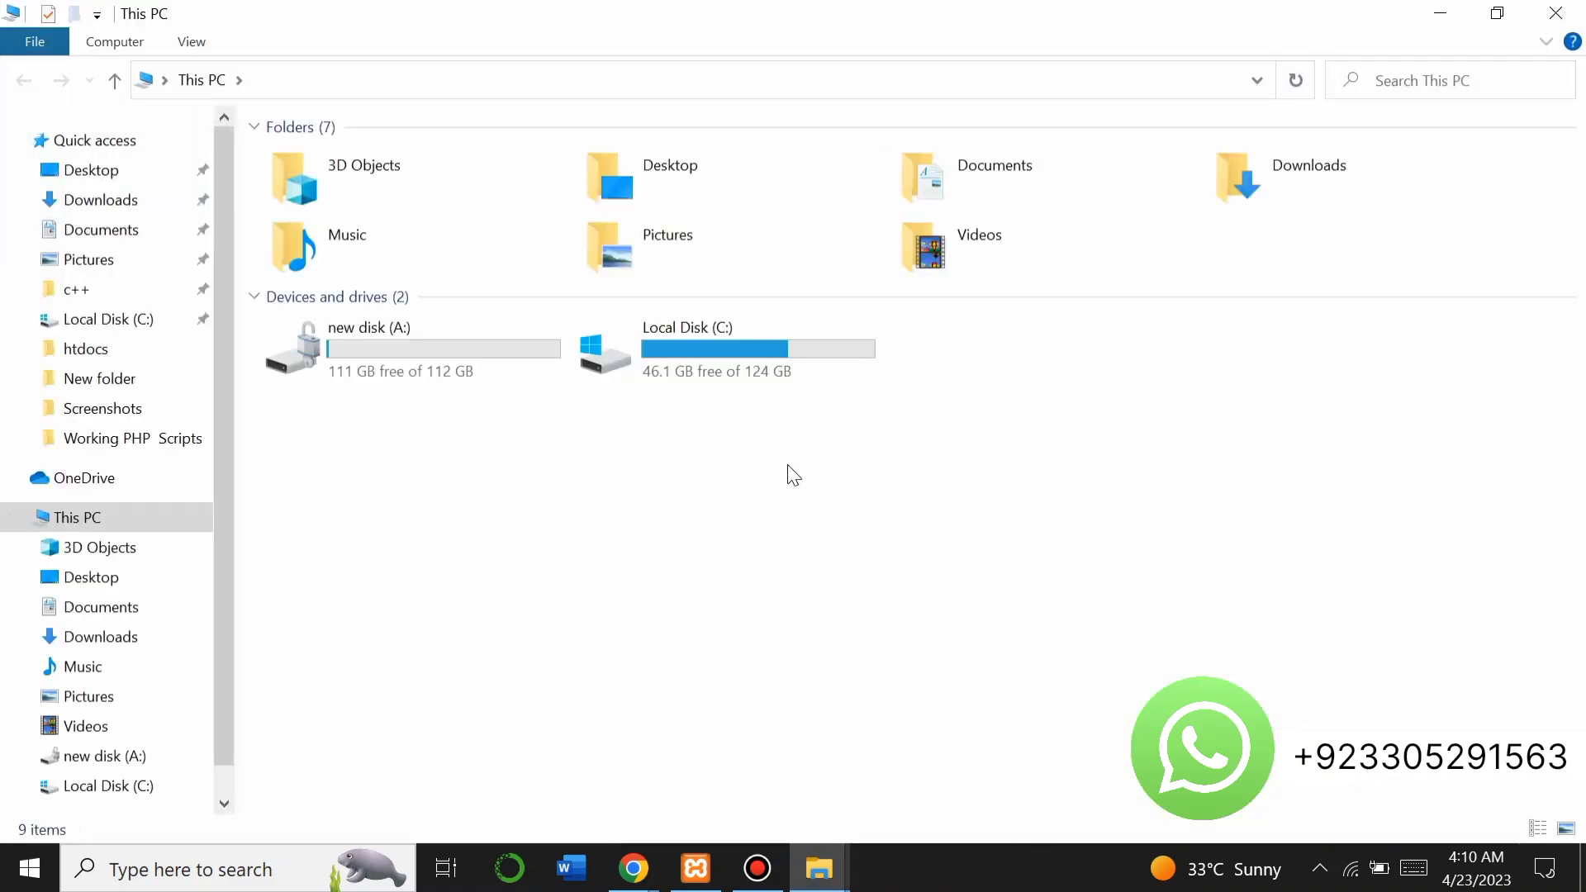
pyautogui.click(729, 353)
pyautogui.doubleClick(727, 350)
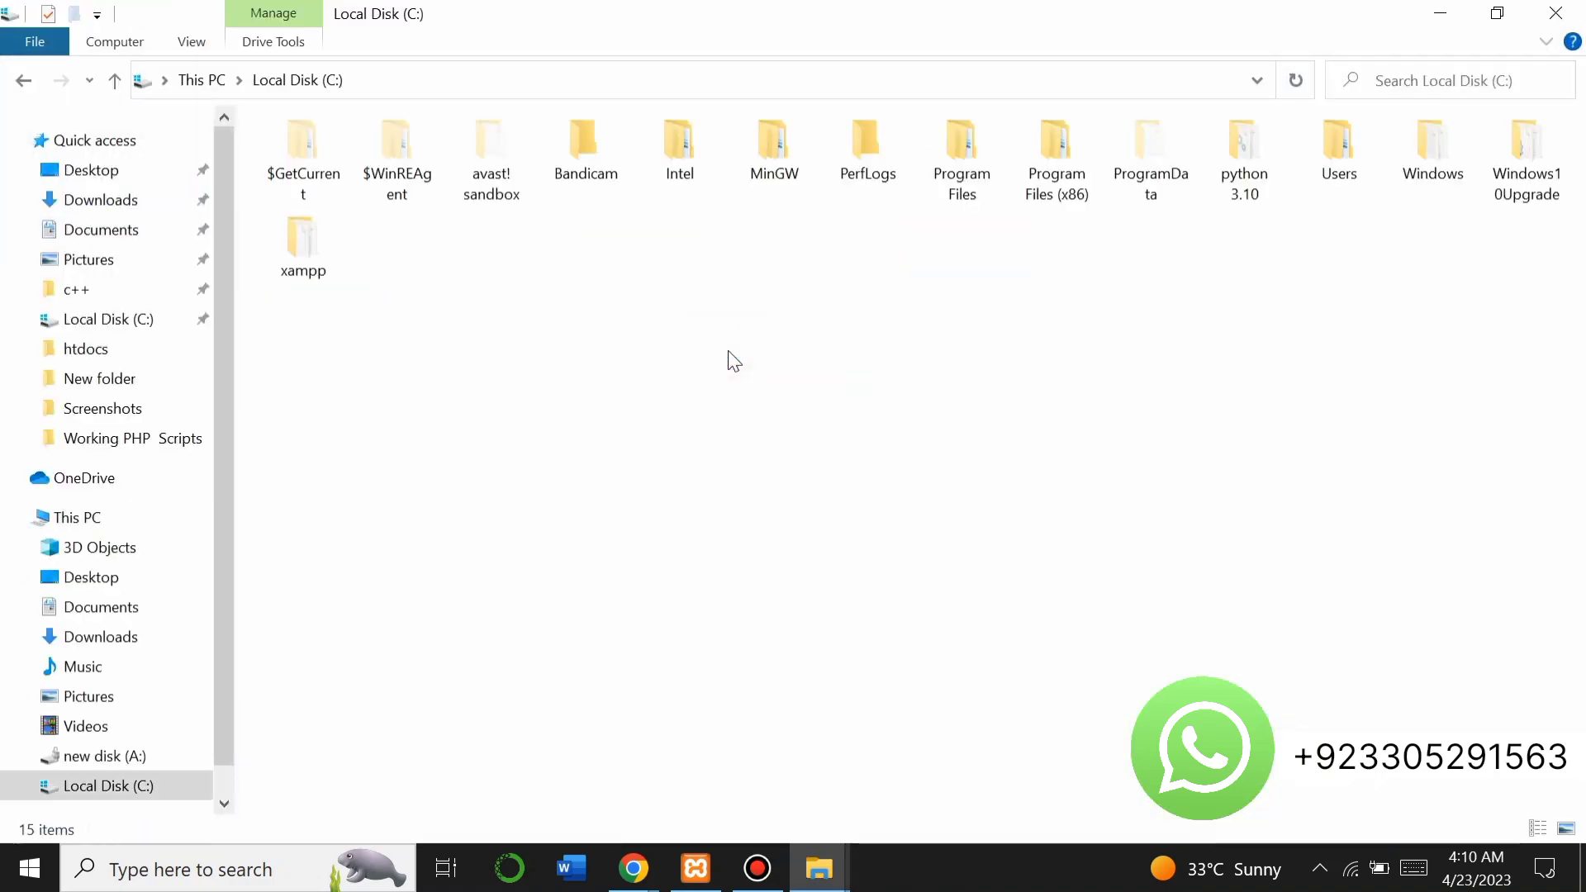
pyautogui.doubleClick(318, 255)
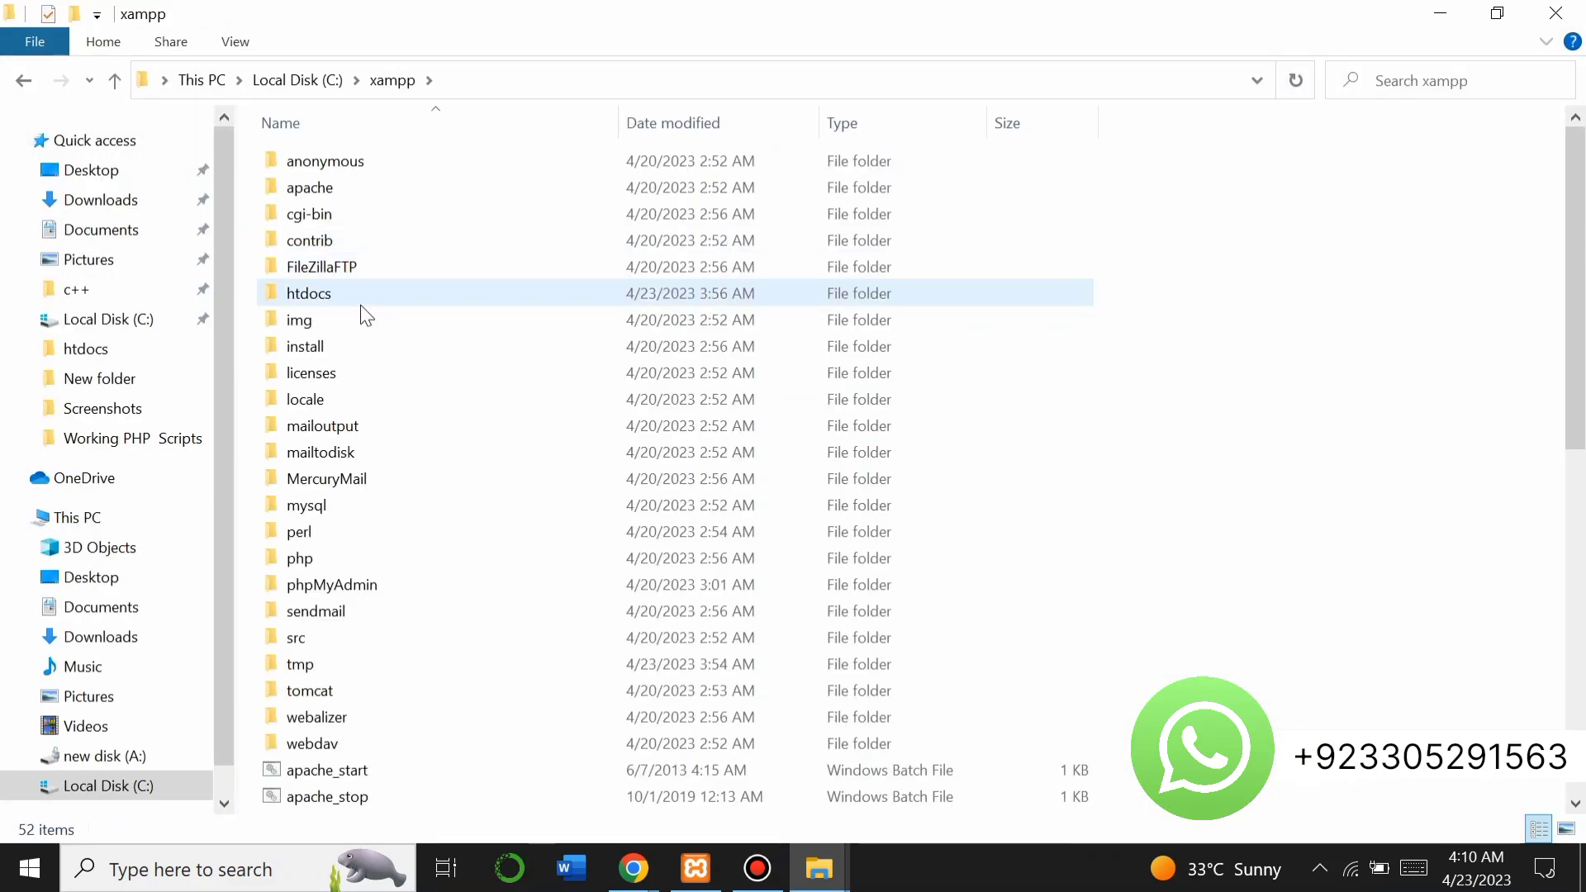
pyautogui.doubleClick(360, 301)
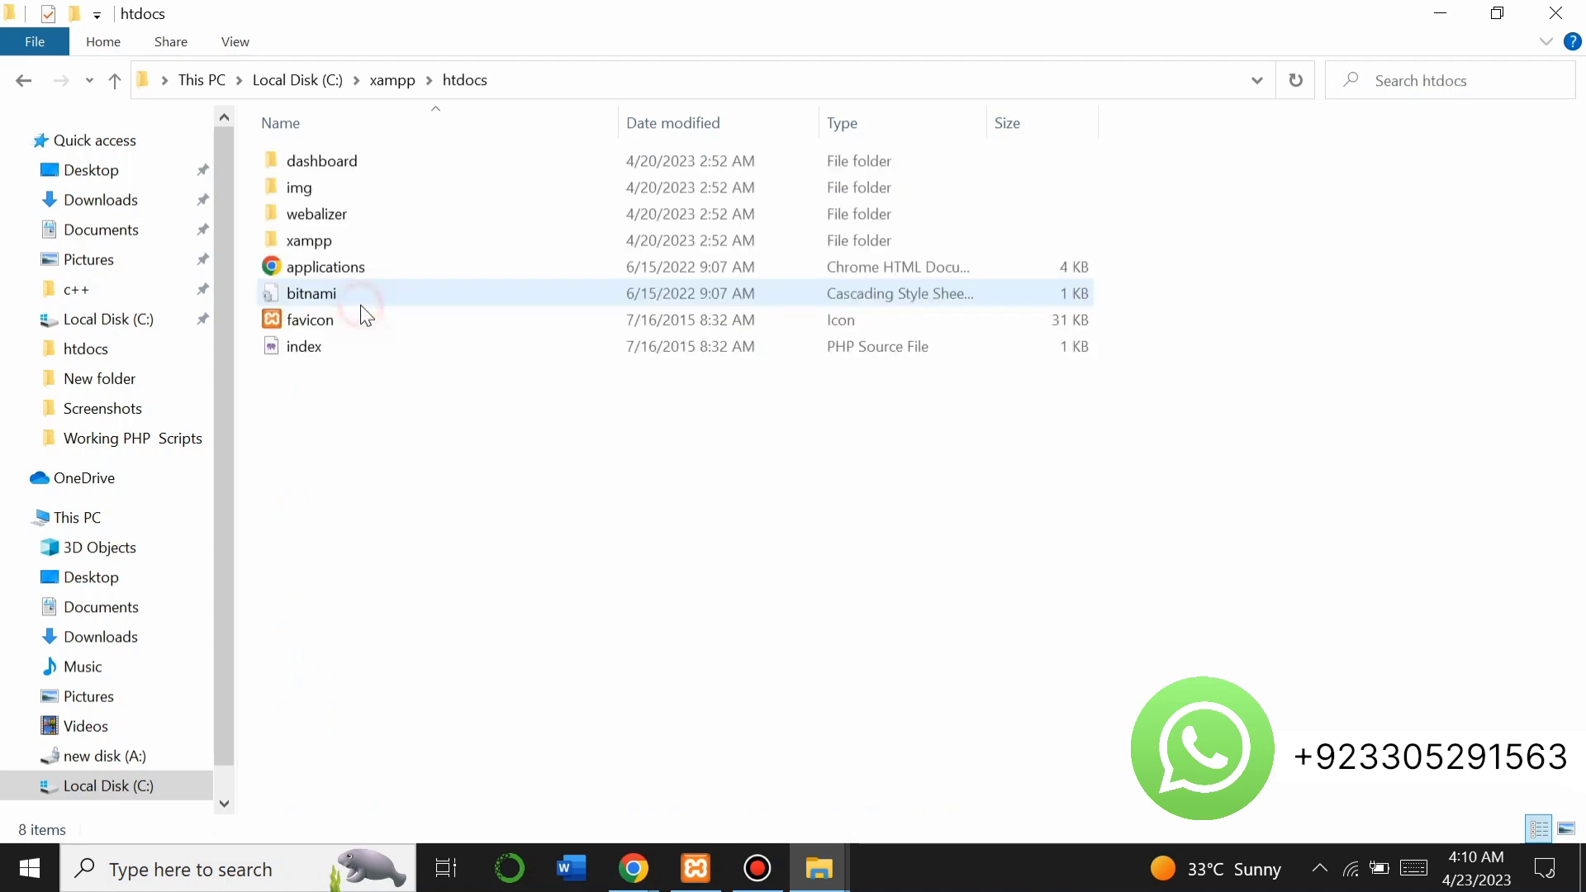
# Create a new folder named ptclab in htdocs.
pyautogui.rightClick(294, 421)
pyautogui.moveTo(253, 716)
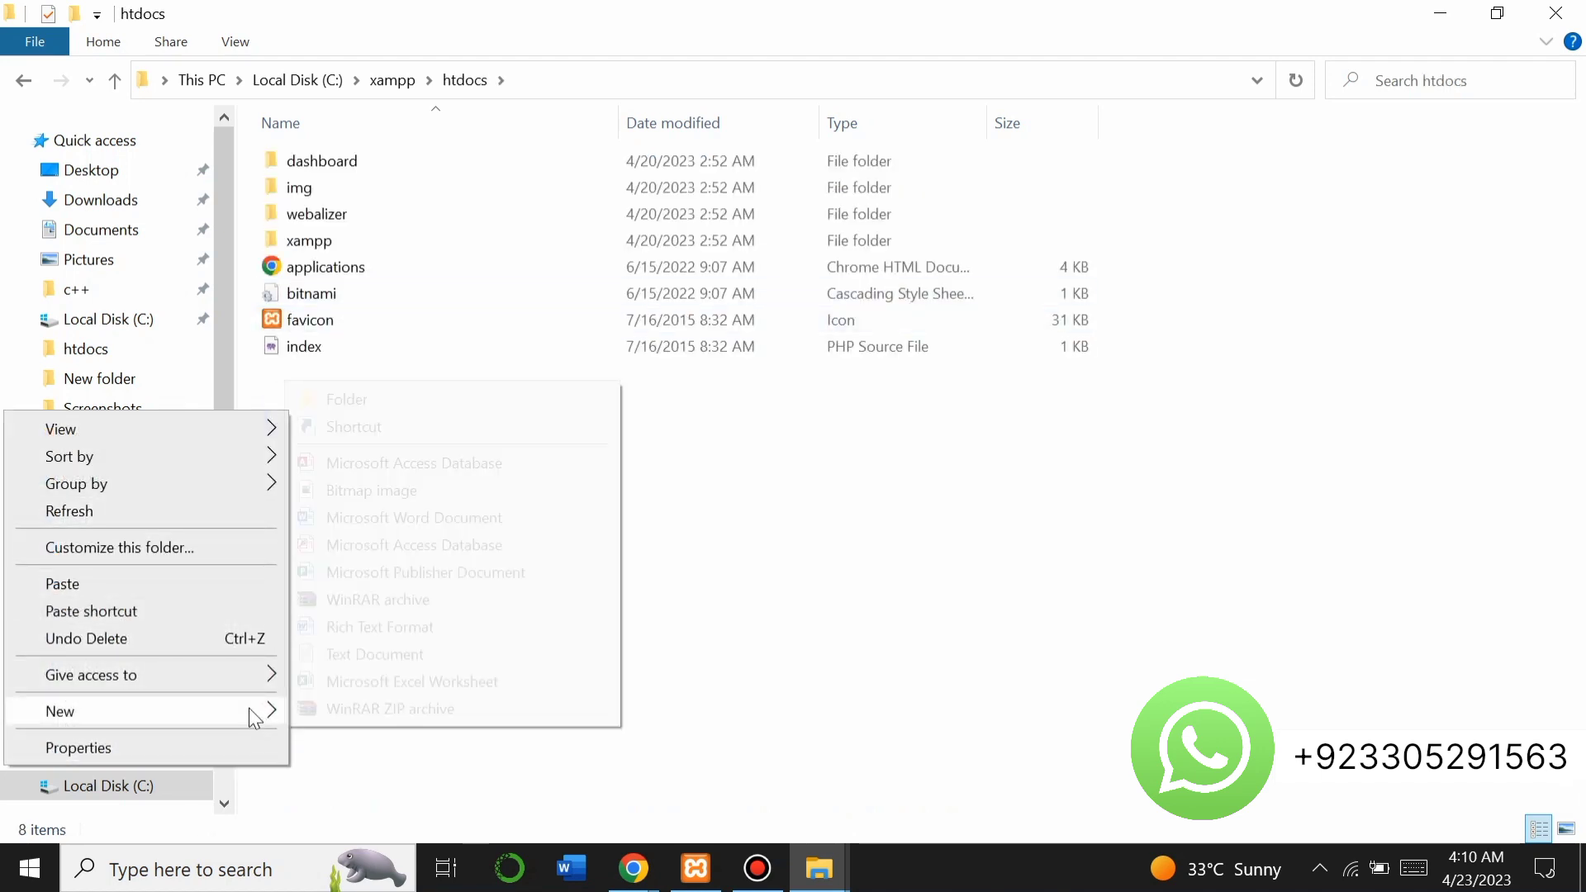
pyautogui.click(390, 399)
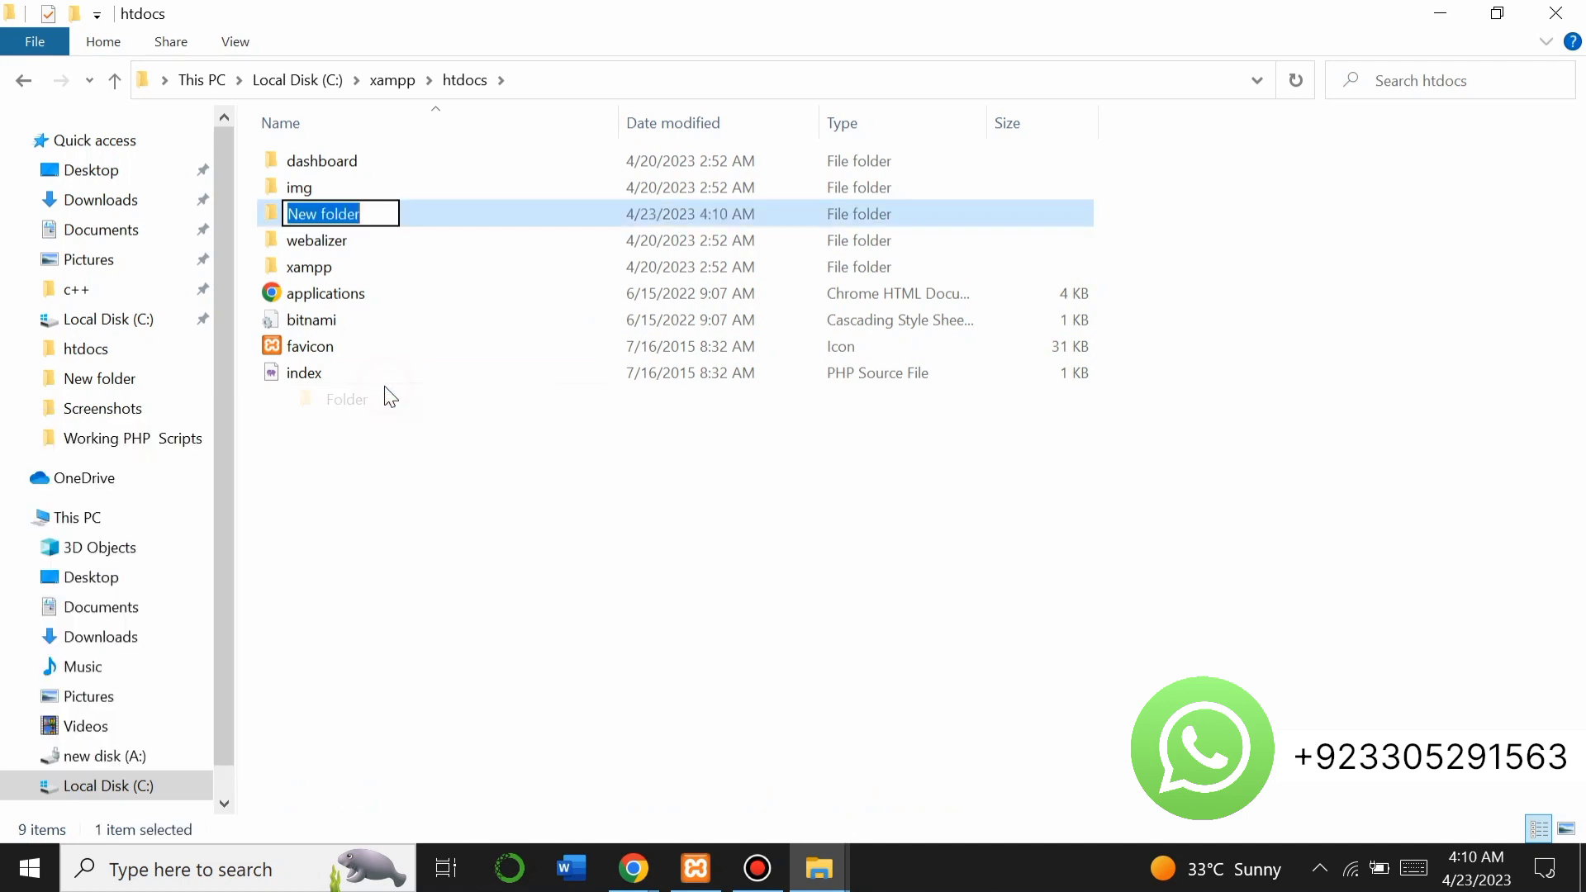
pyautogui.write('ptclab')
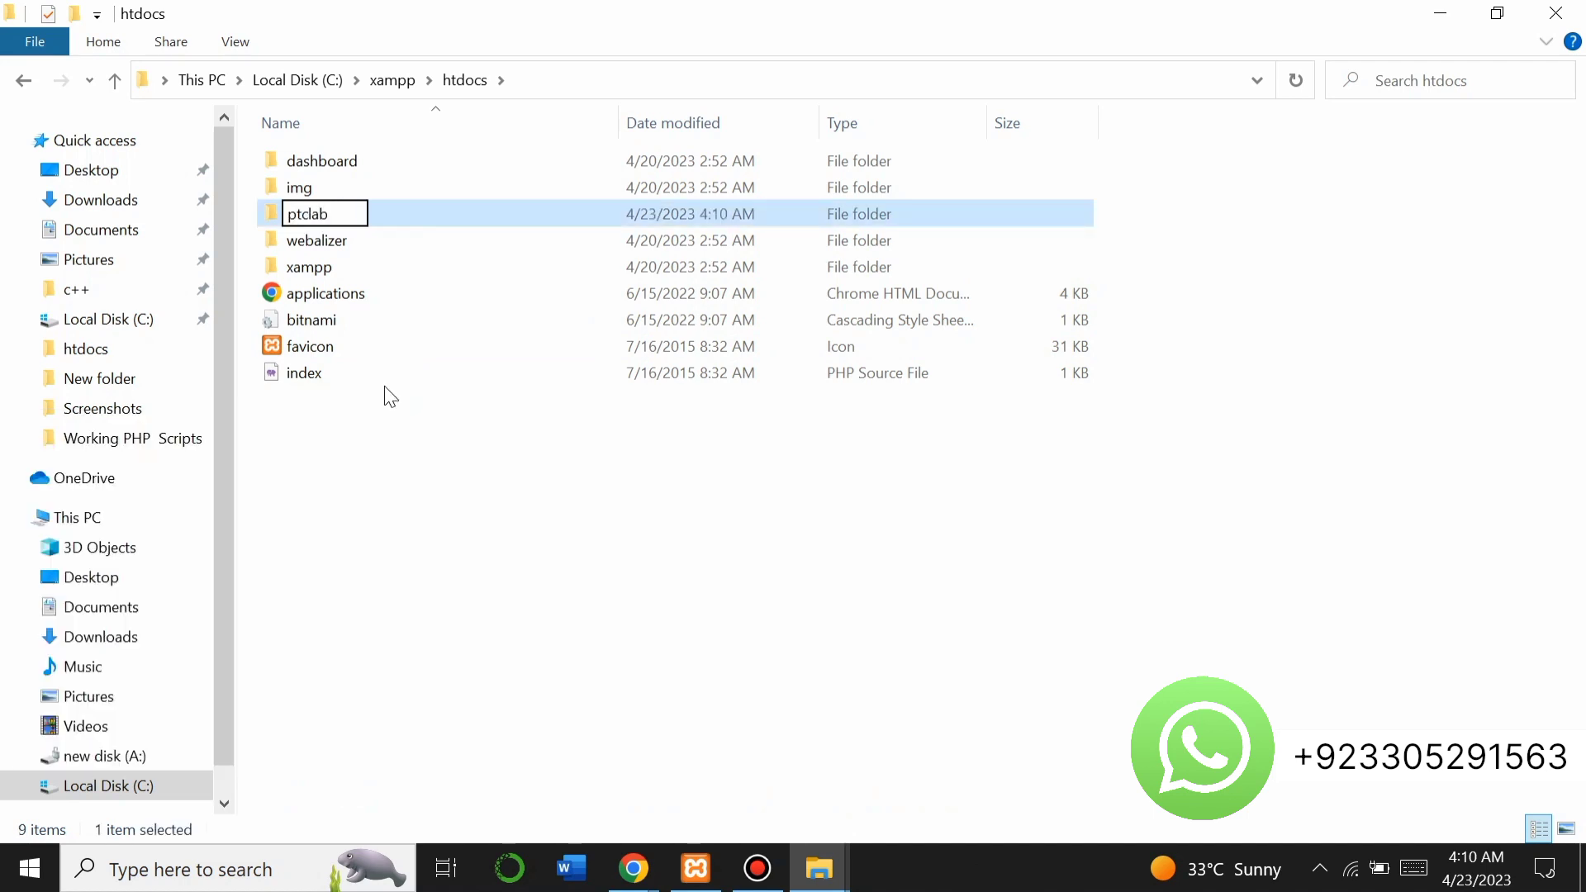
pyautogui.press('Return')
pyautogui.press('Return')
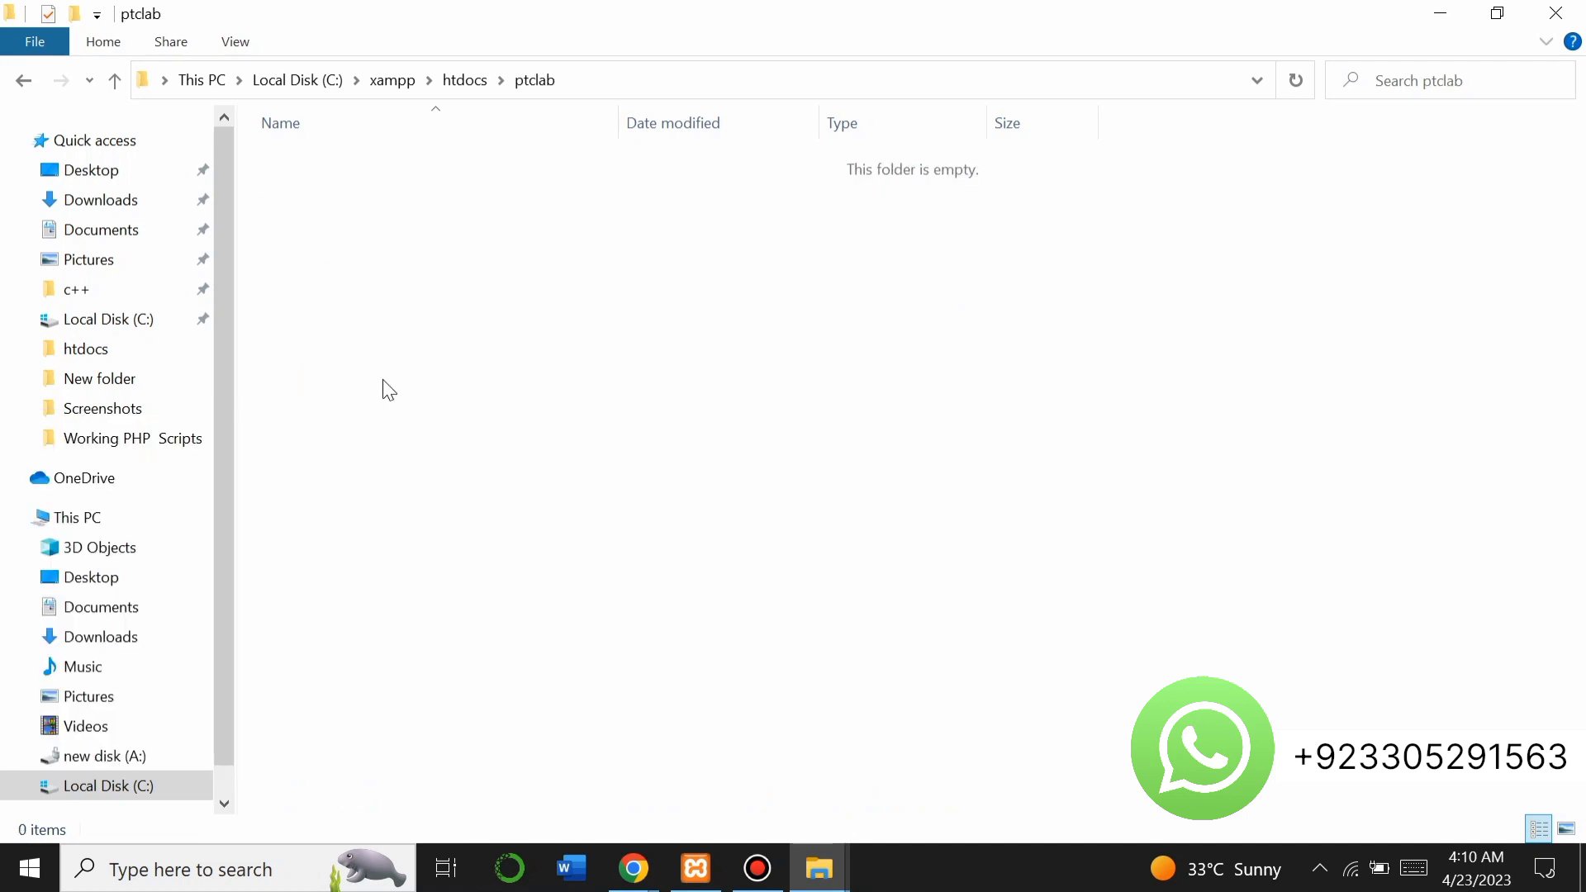
# Paste the ptclab-36 archive into the ptclab folder and extract it there.
pyautogui.click(366, 332)
pyautogui.rightClick(366, 333)
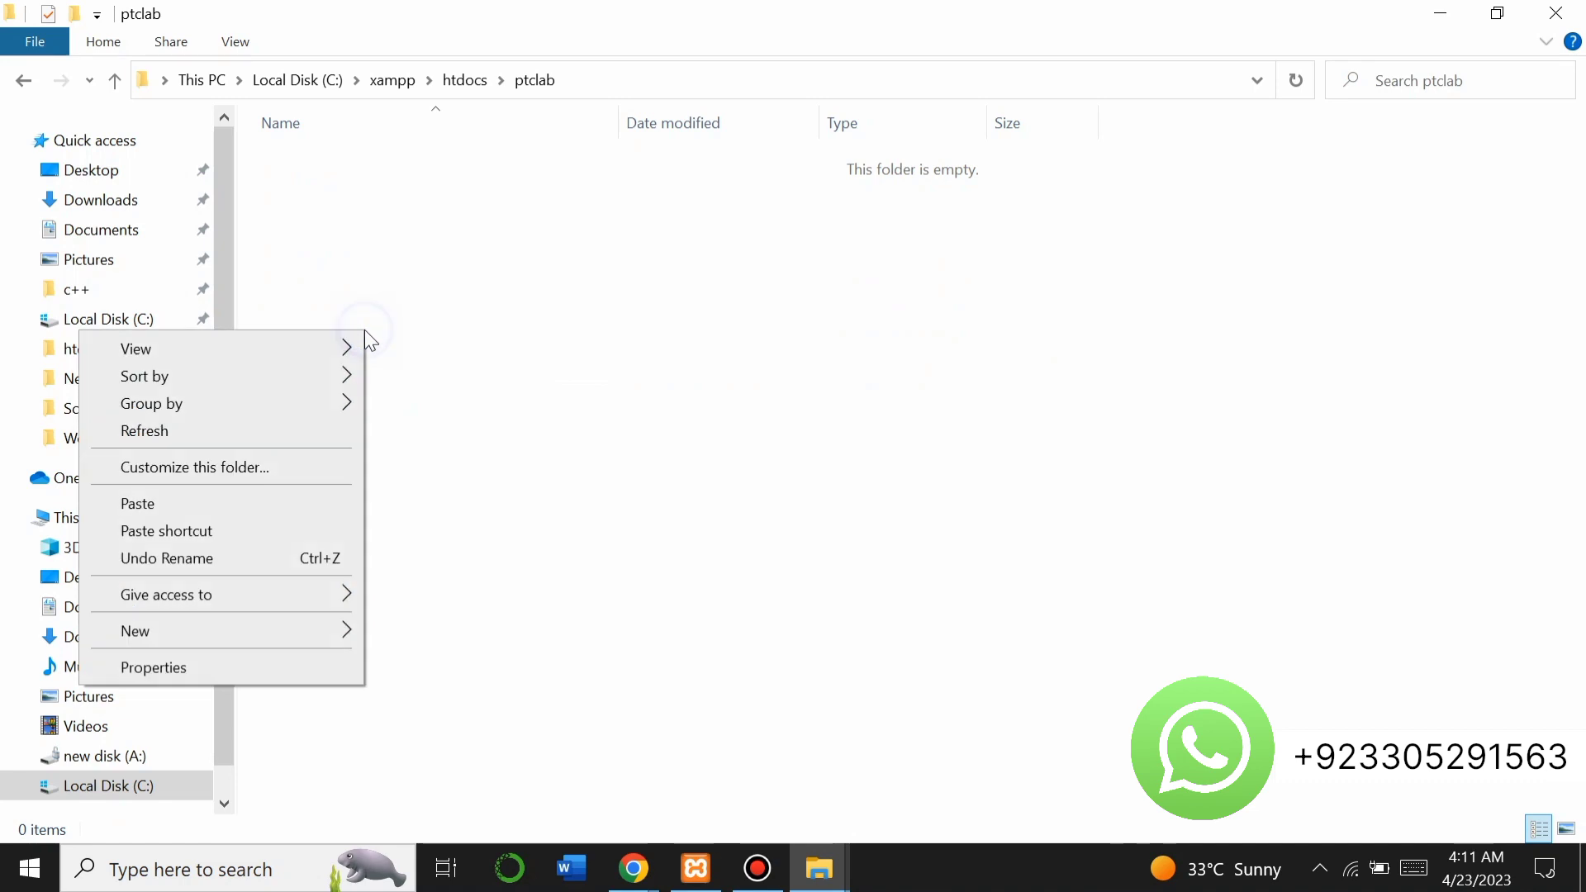
pyautogui.click(336, 499)
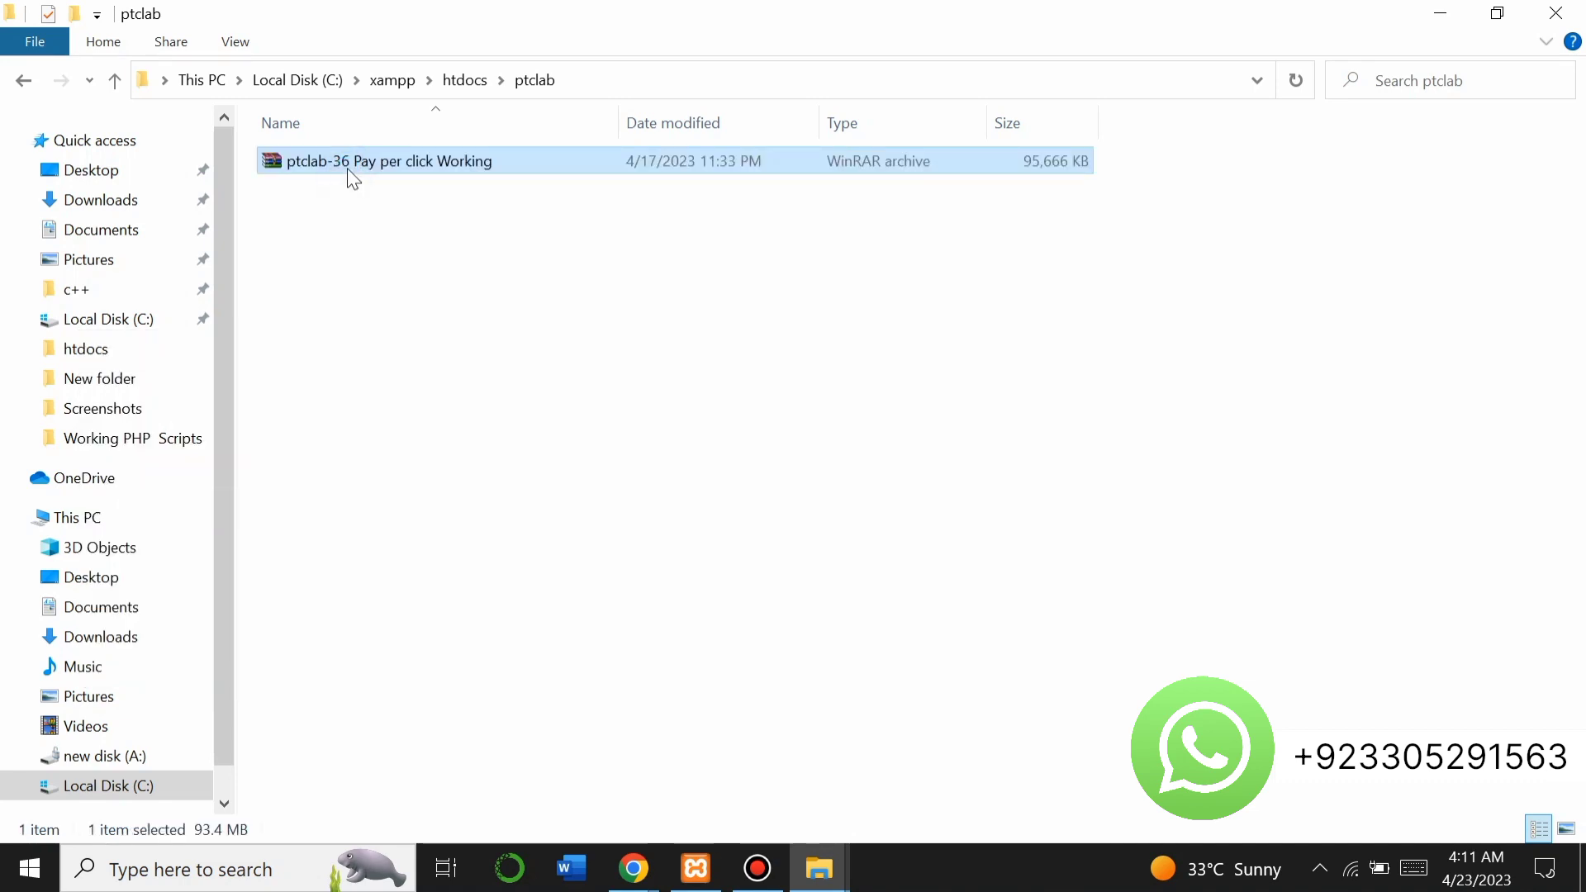
pyautogui.rightClick(348, 175)
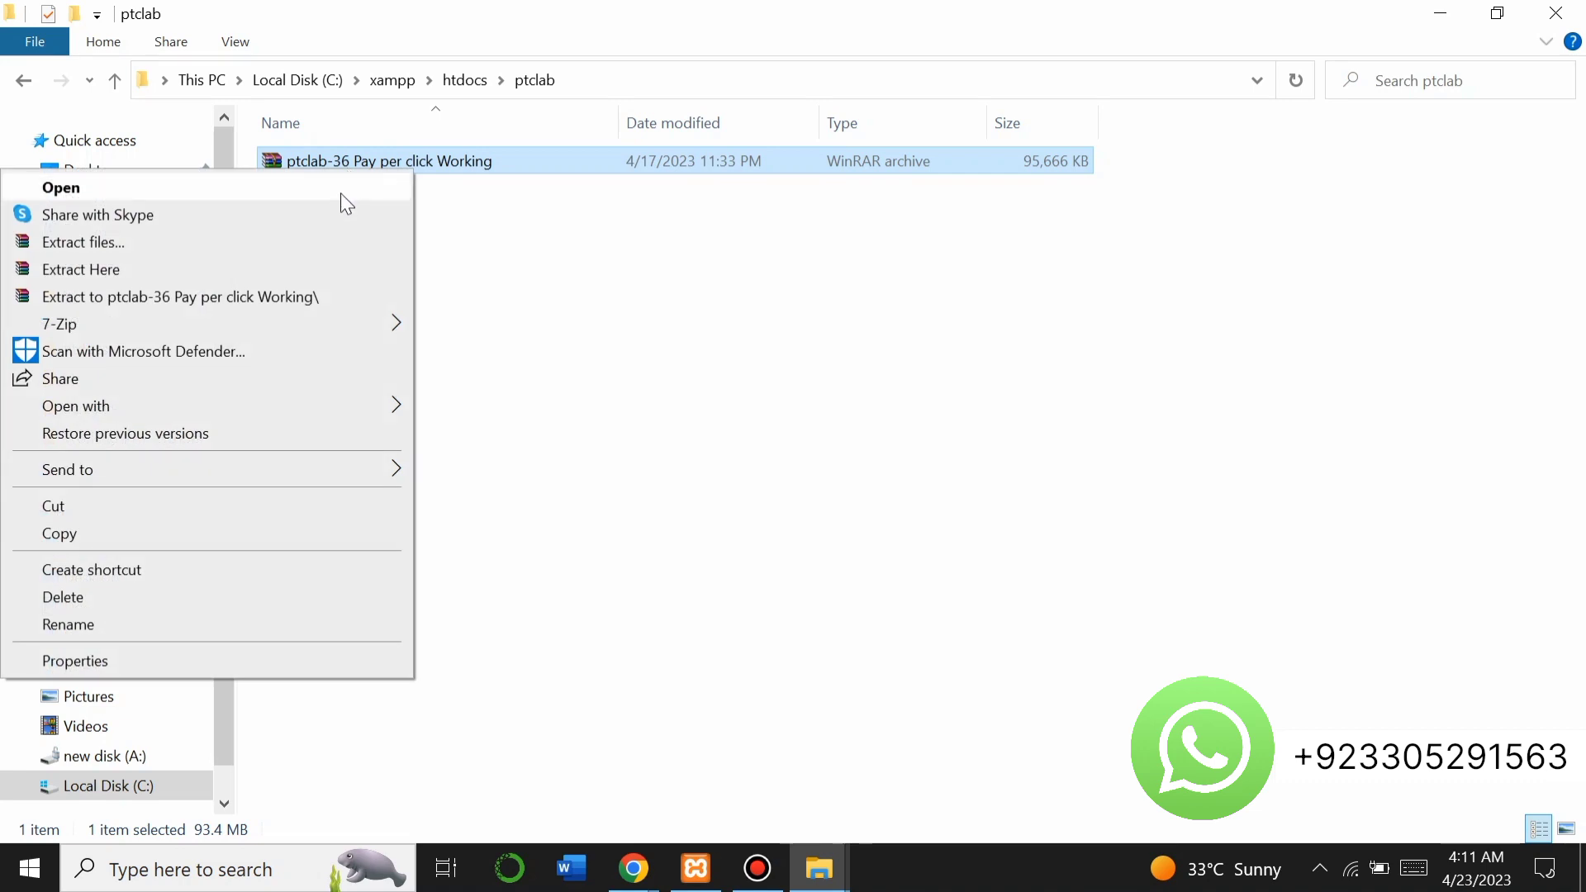
pyautogui.click(337, 261)
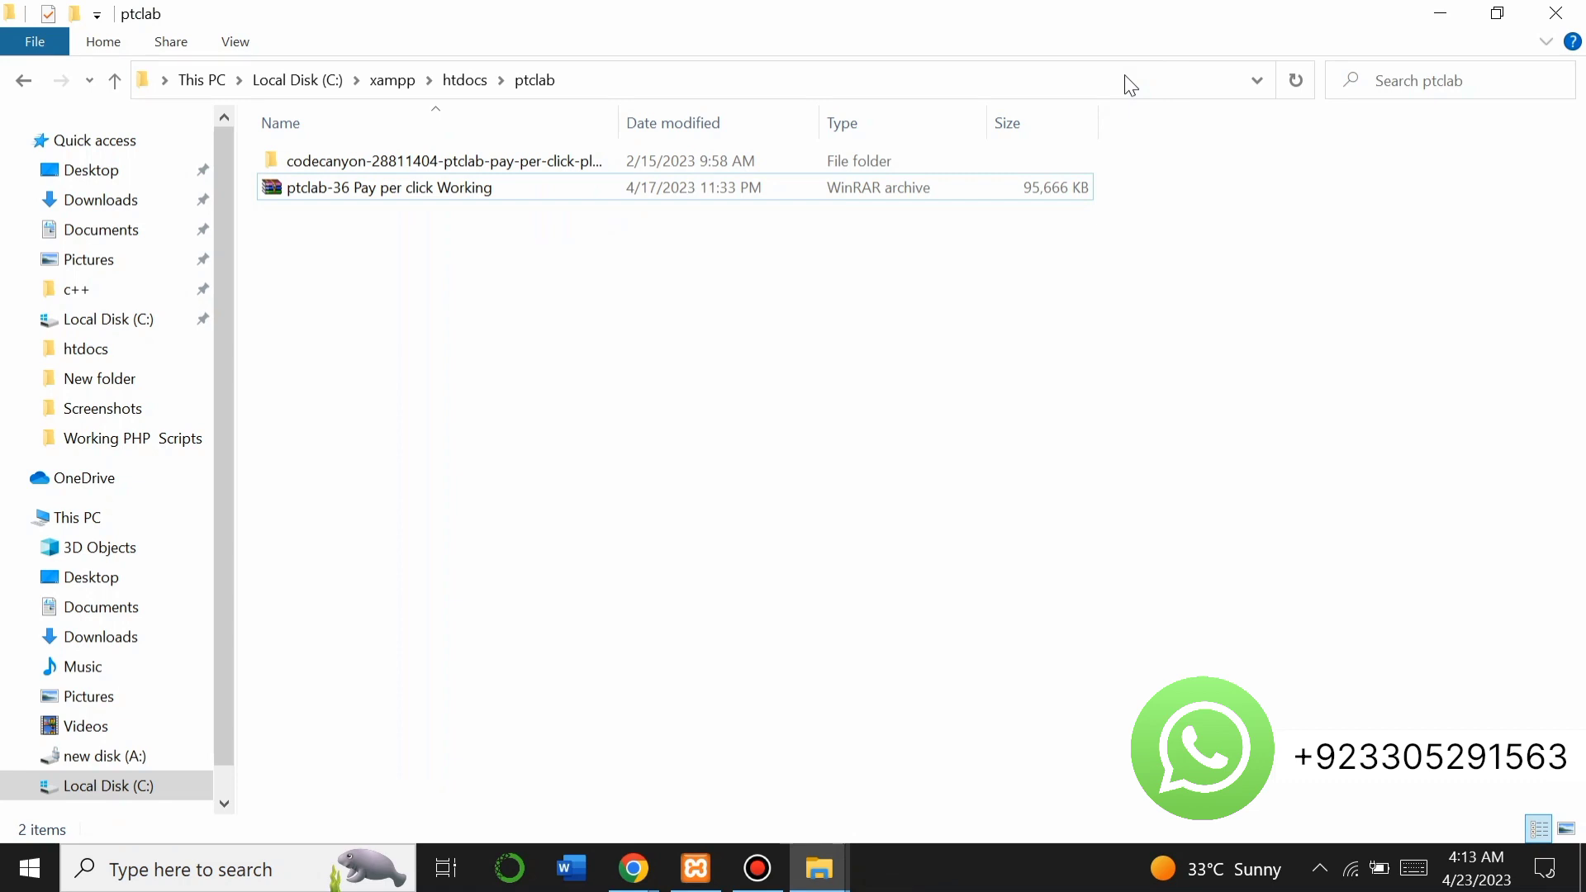
# Delete the ptclab-36 archive, return to htdocs, and minimize Explorer.
pyautogui.click(408, 187)
pyautogui.press('Delete')
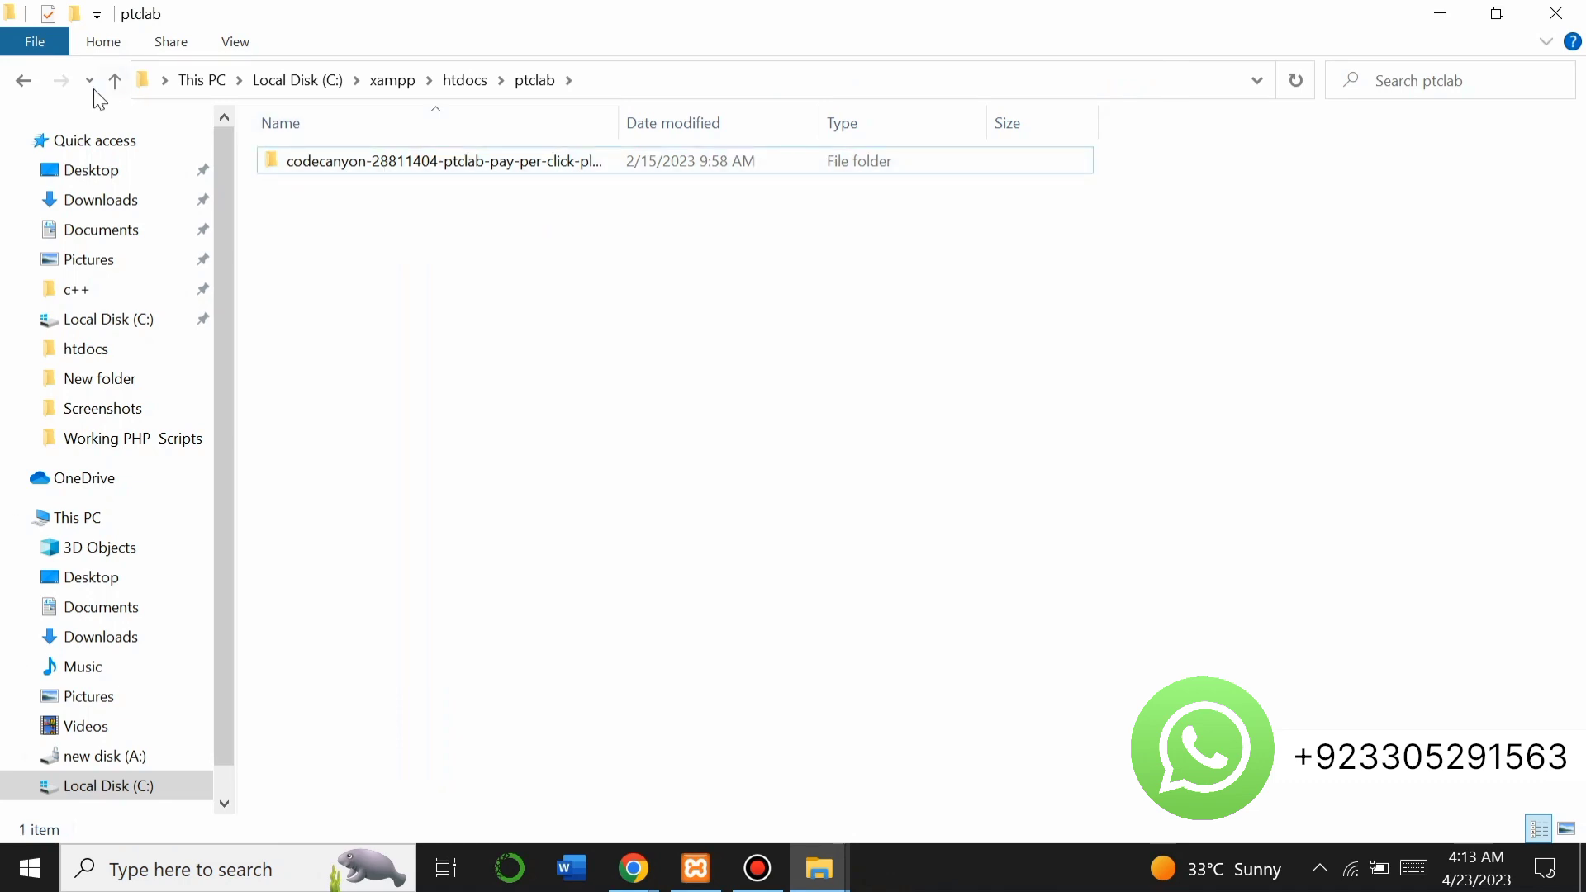
pyautogui.click(23, 80)
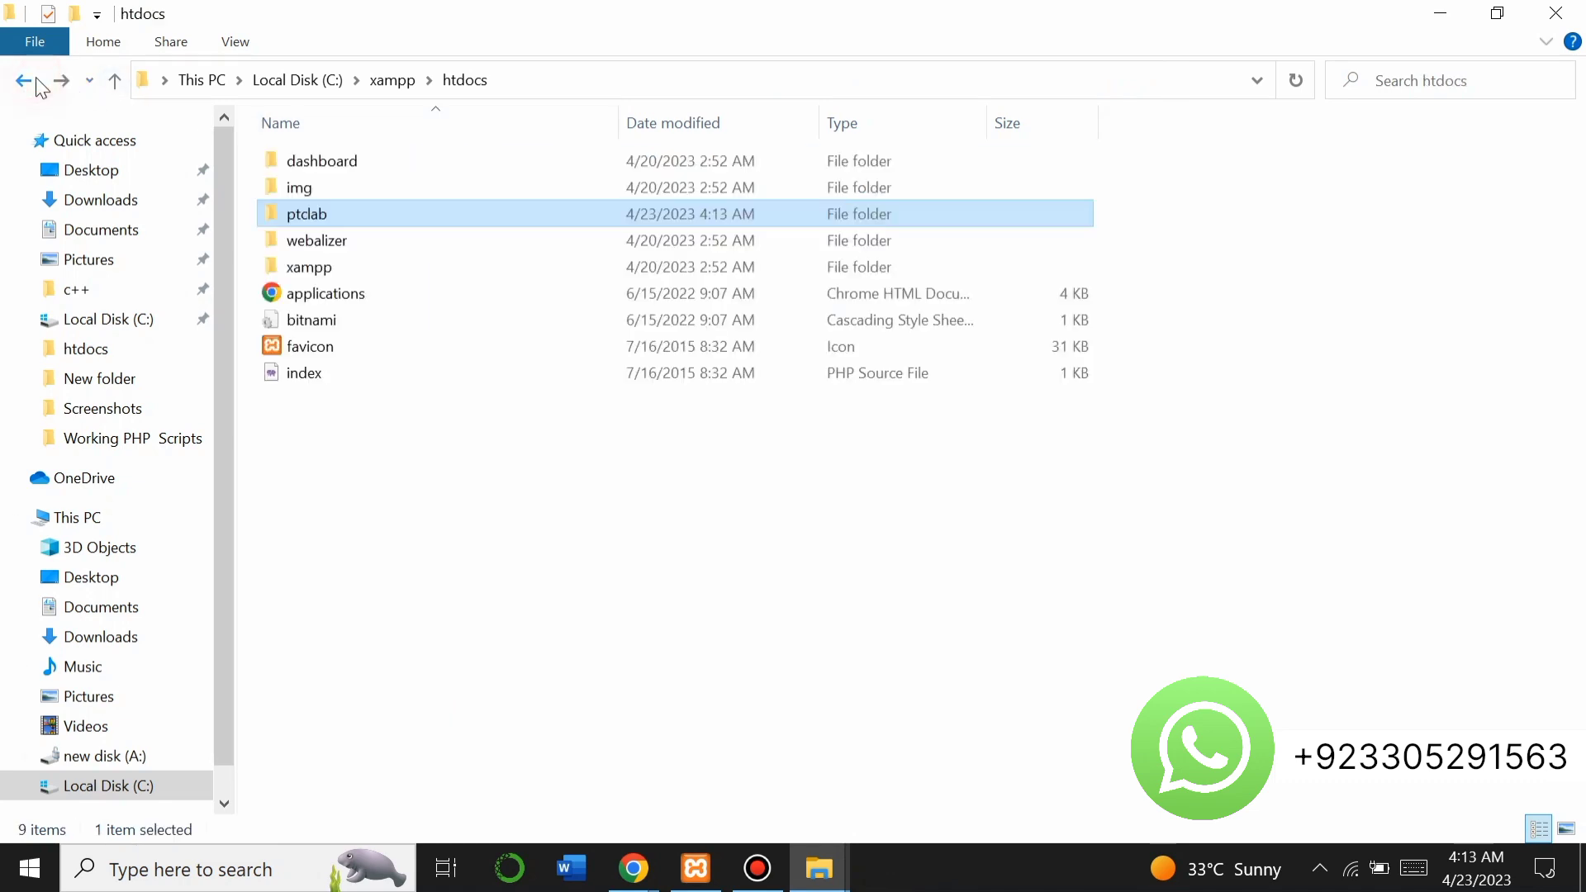
pyautogui.rightClick(313, 225)
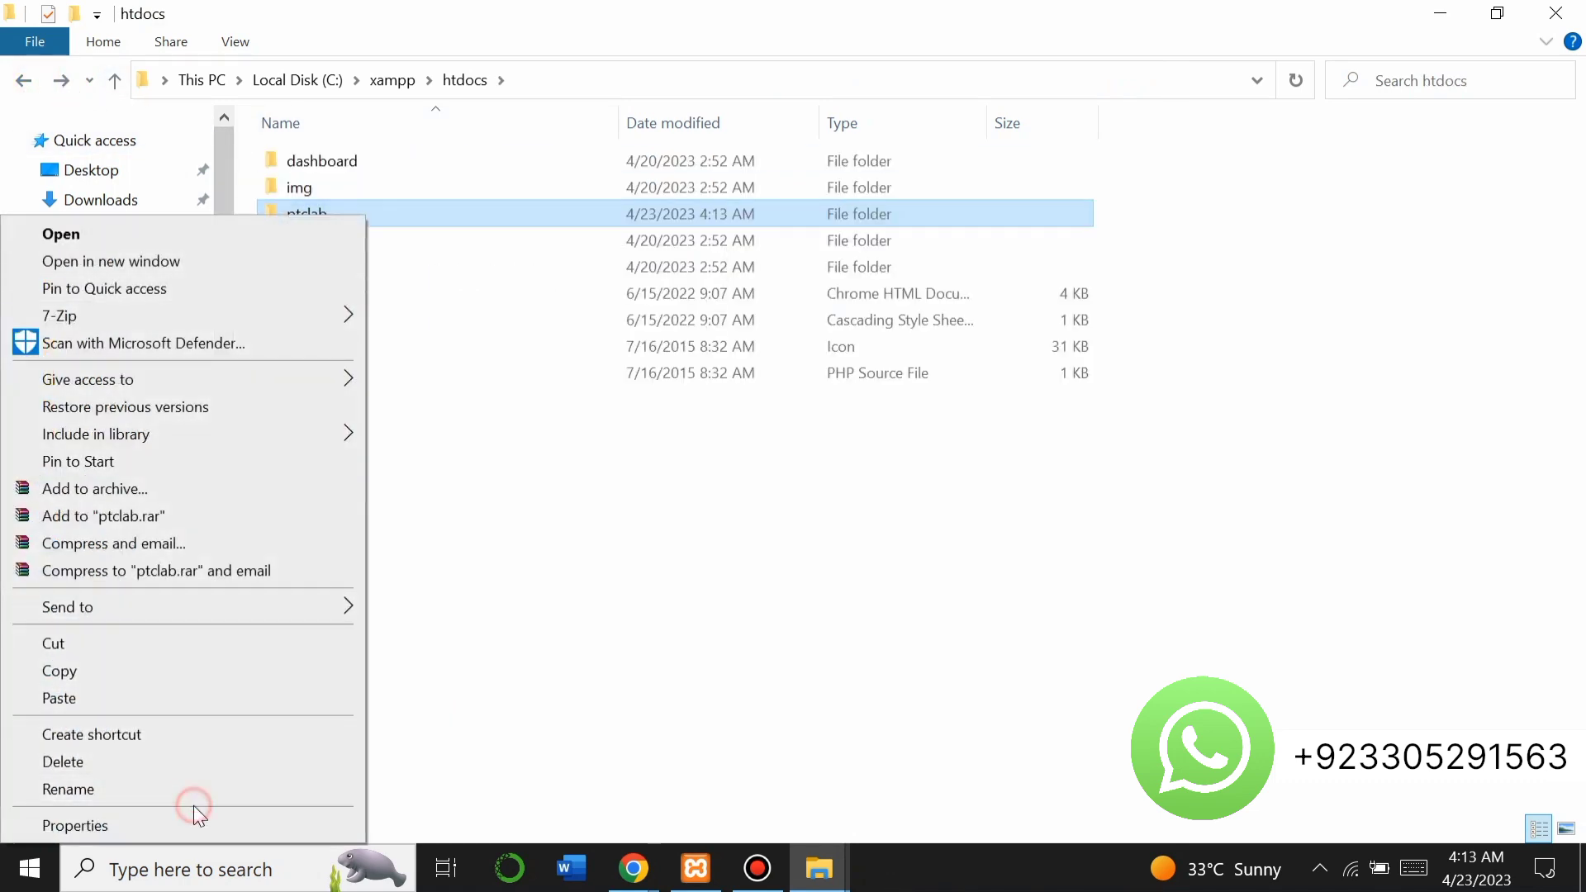
pyautogui.click(164, 782)
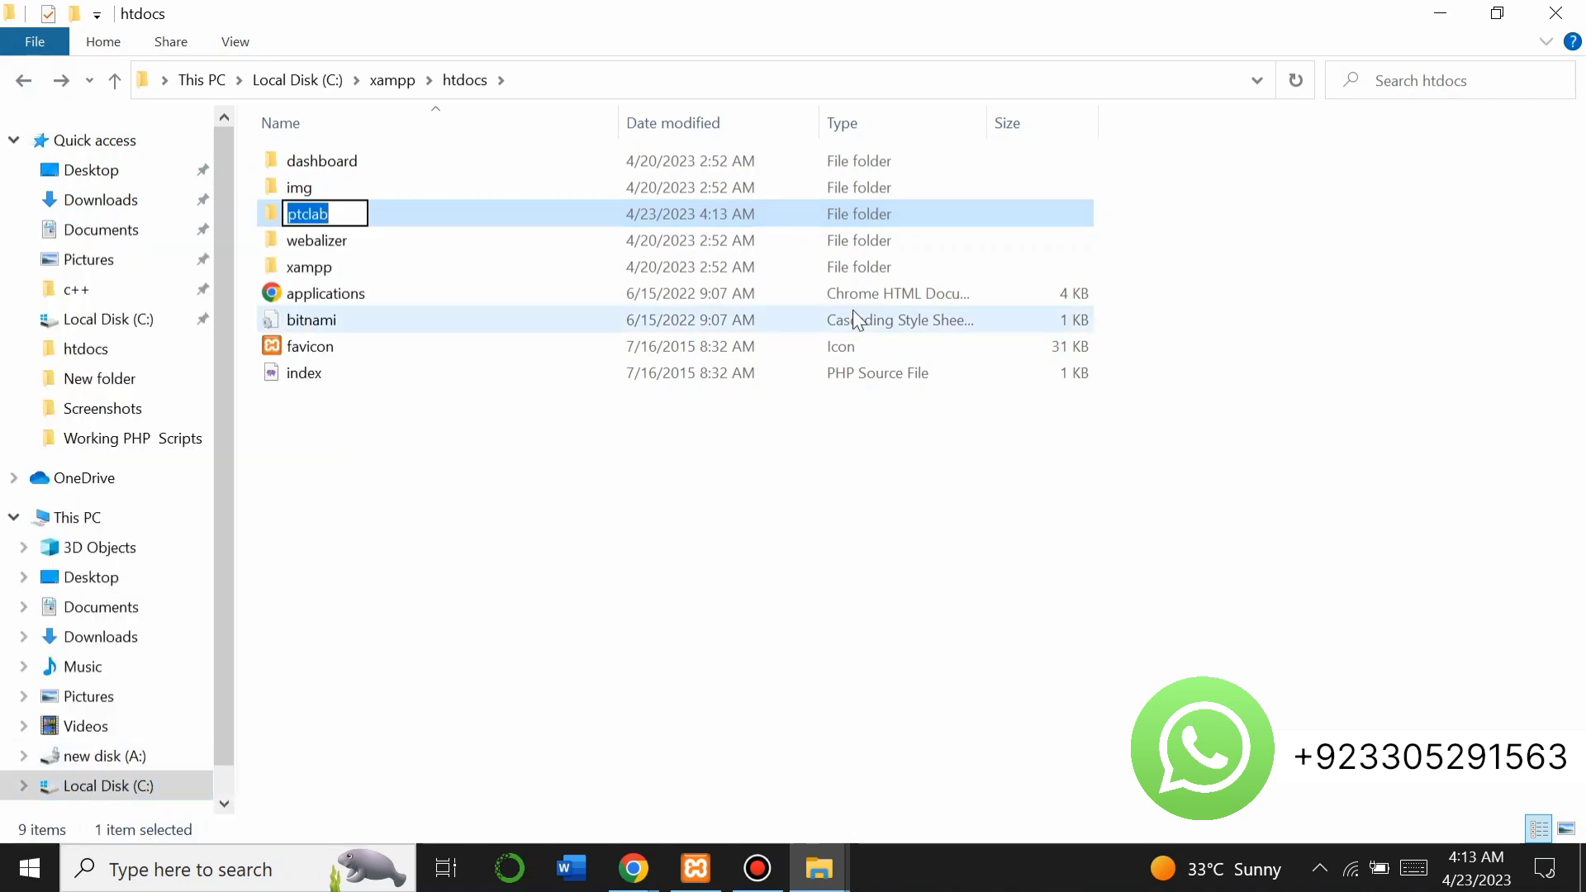
pyautogui.click(1443, 10)
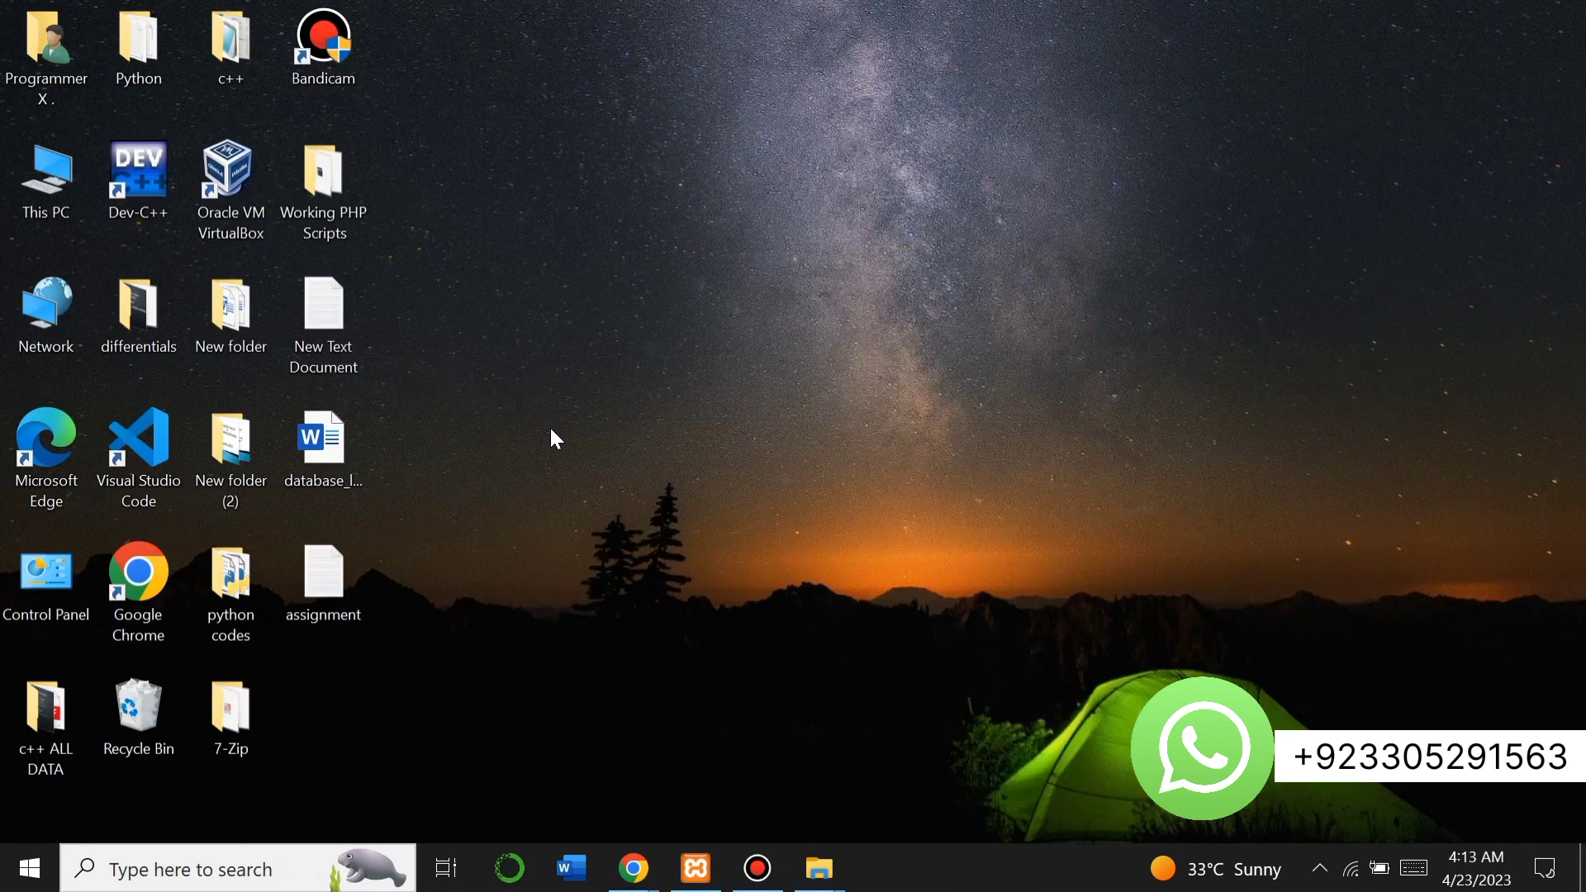
# Launch Chrome maximized, load localhost/ptclab/, and open the codecanyon-28811404 folder's Files directory.
pyautogui.doubleClick(150, 569)
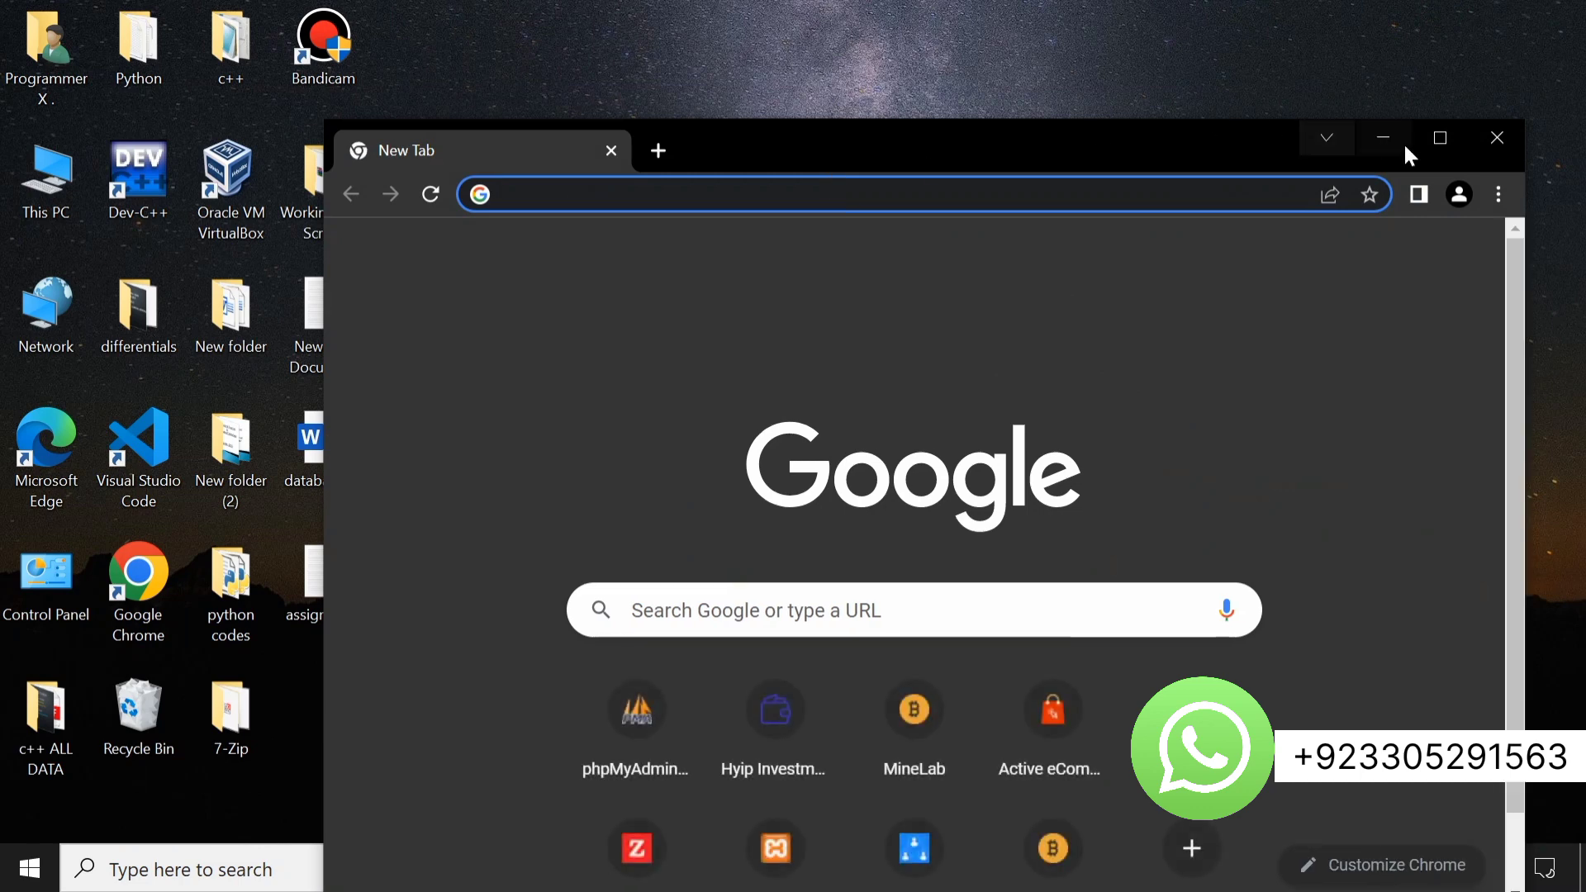
pyautogui.click(1433, 151)
pyautogui.write('localhost/phpmyadmin/')
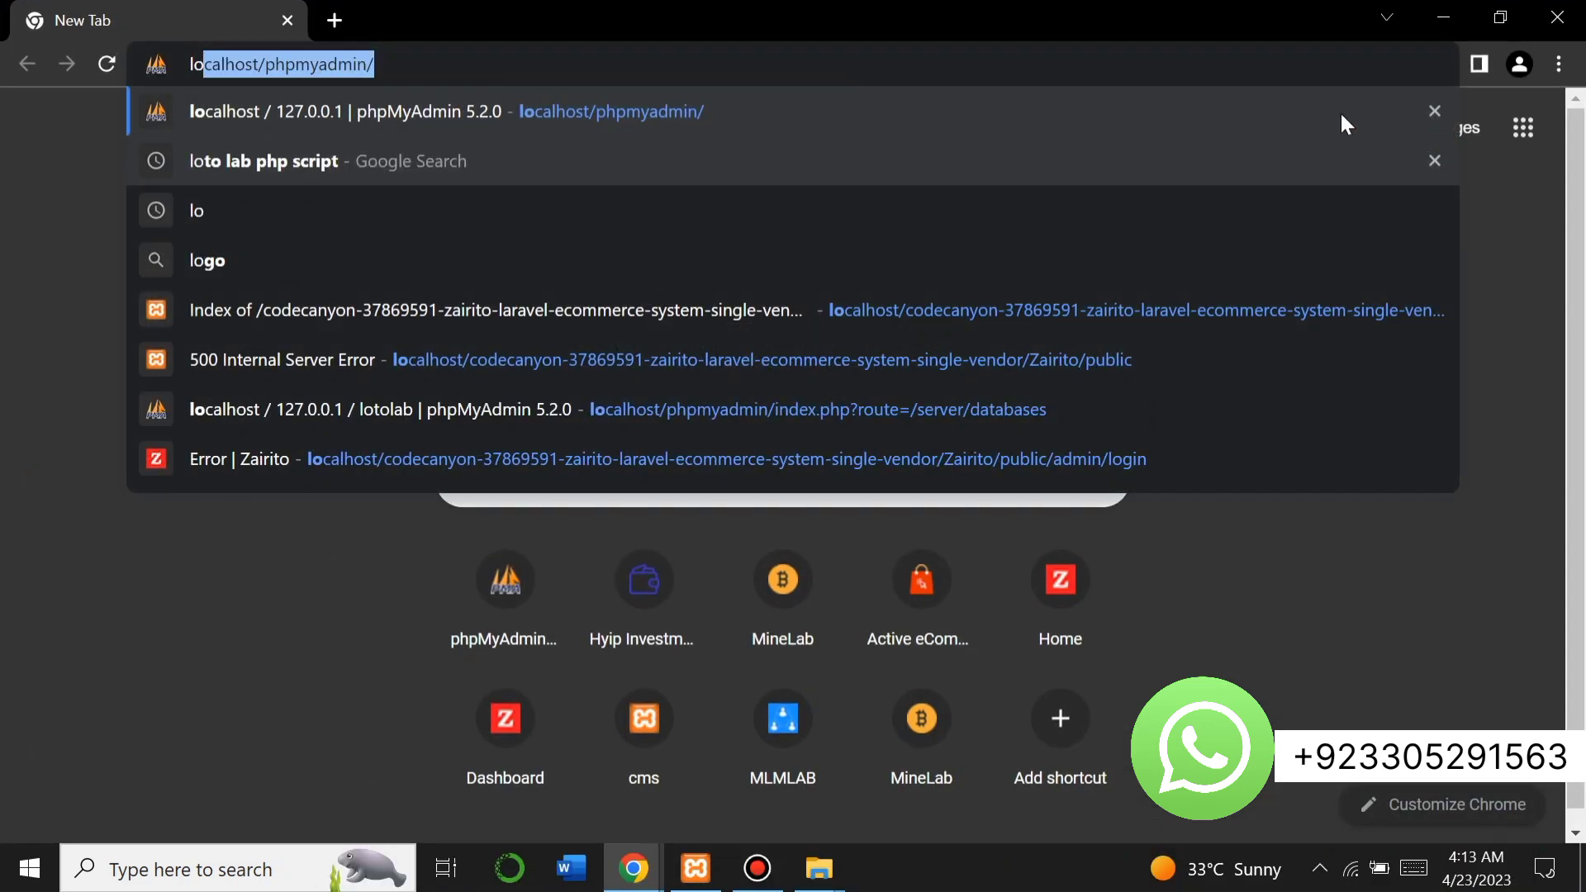
pyautogui.click(370, 63)
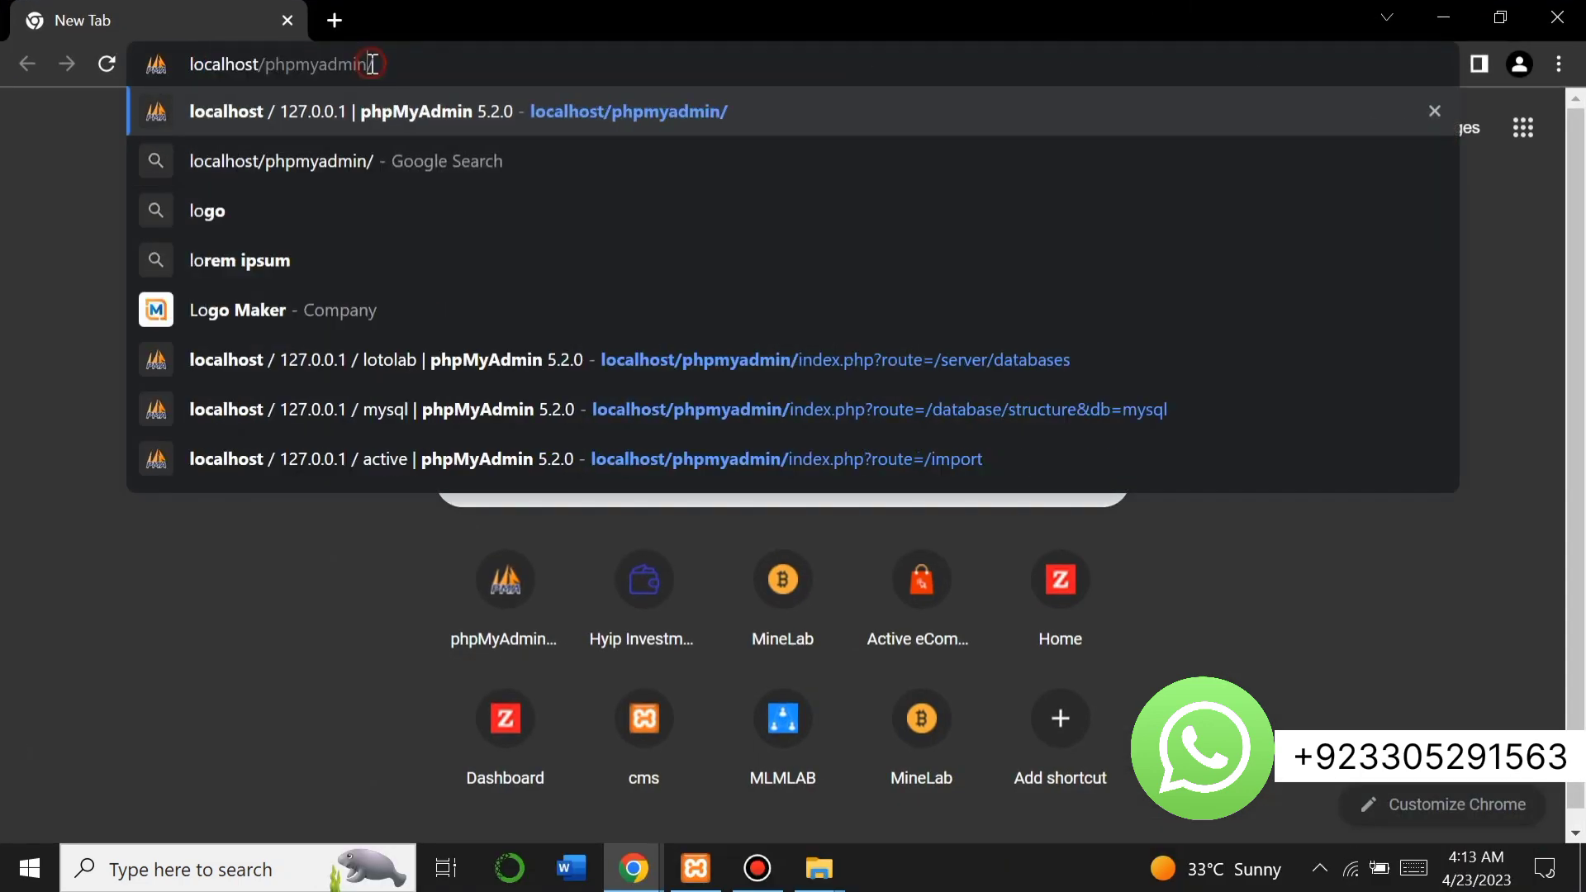
pyautogui.press('BackSpace')
pyautogui.press('BackSpace')
pyautogui.press('BackSpace')
pyautogui.press('BackSpace')
pyautogui.press('BackSpace')
pyautogui.press('BackSpace')
pyautogui.press('BackSpace')
pyautogui.press('BackSpace')
pyautogui.press('BackSpace')
pyautogui.press('BackSpace')
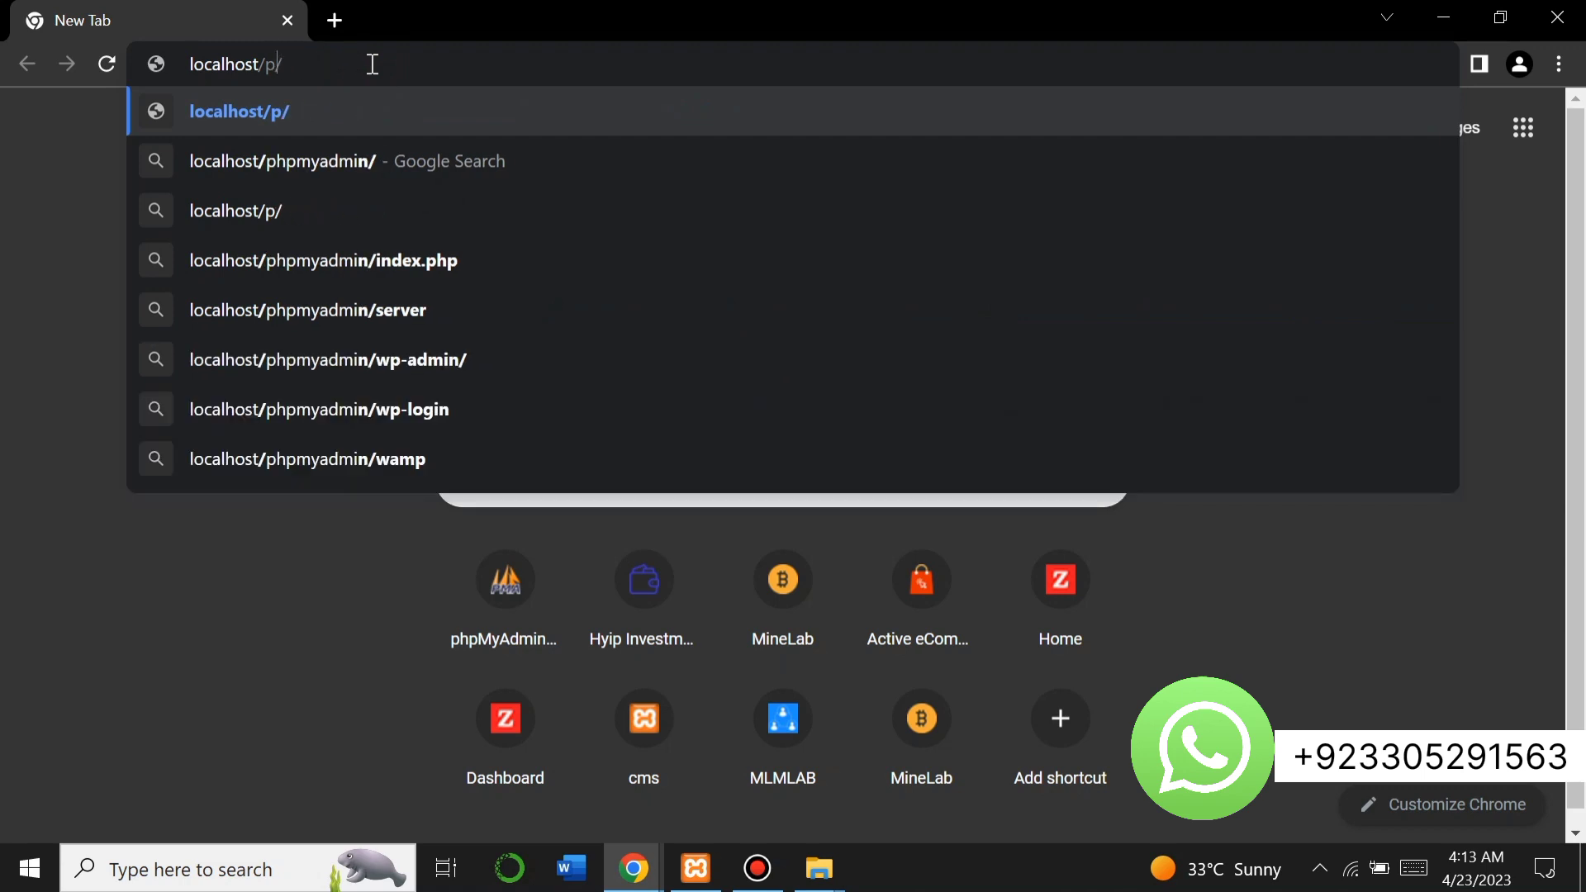
pyautogui.write('ptclab')
pyautogui.press('Return')
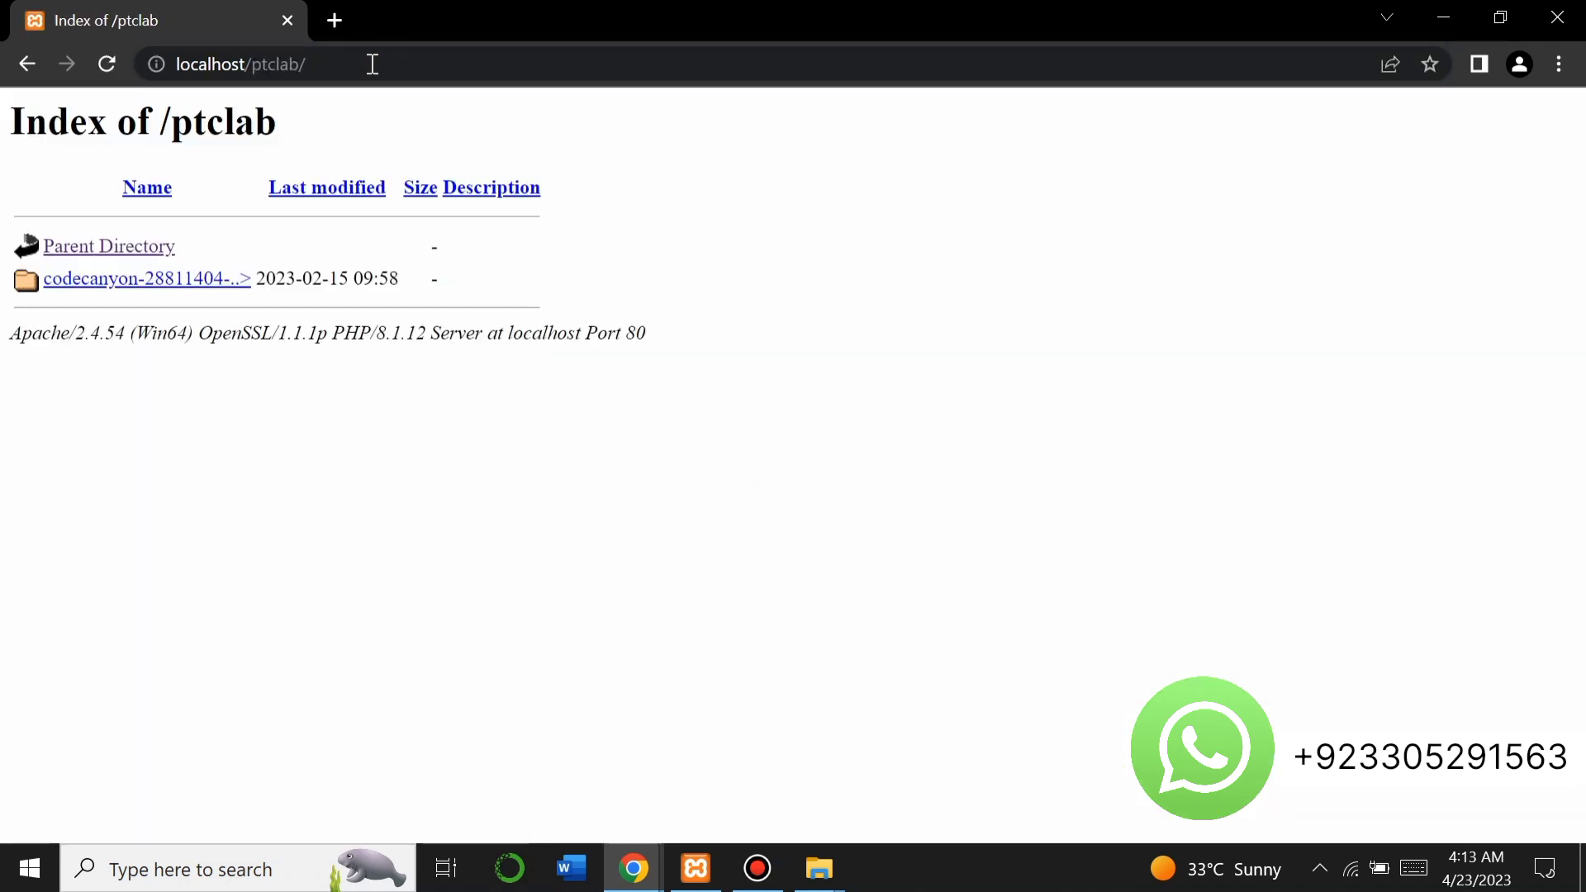
pyautogui.click(181, 275)
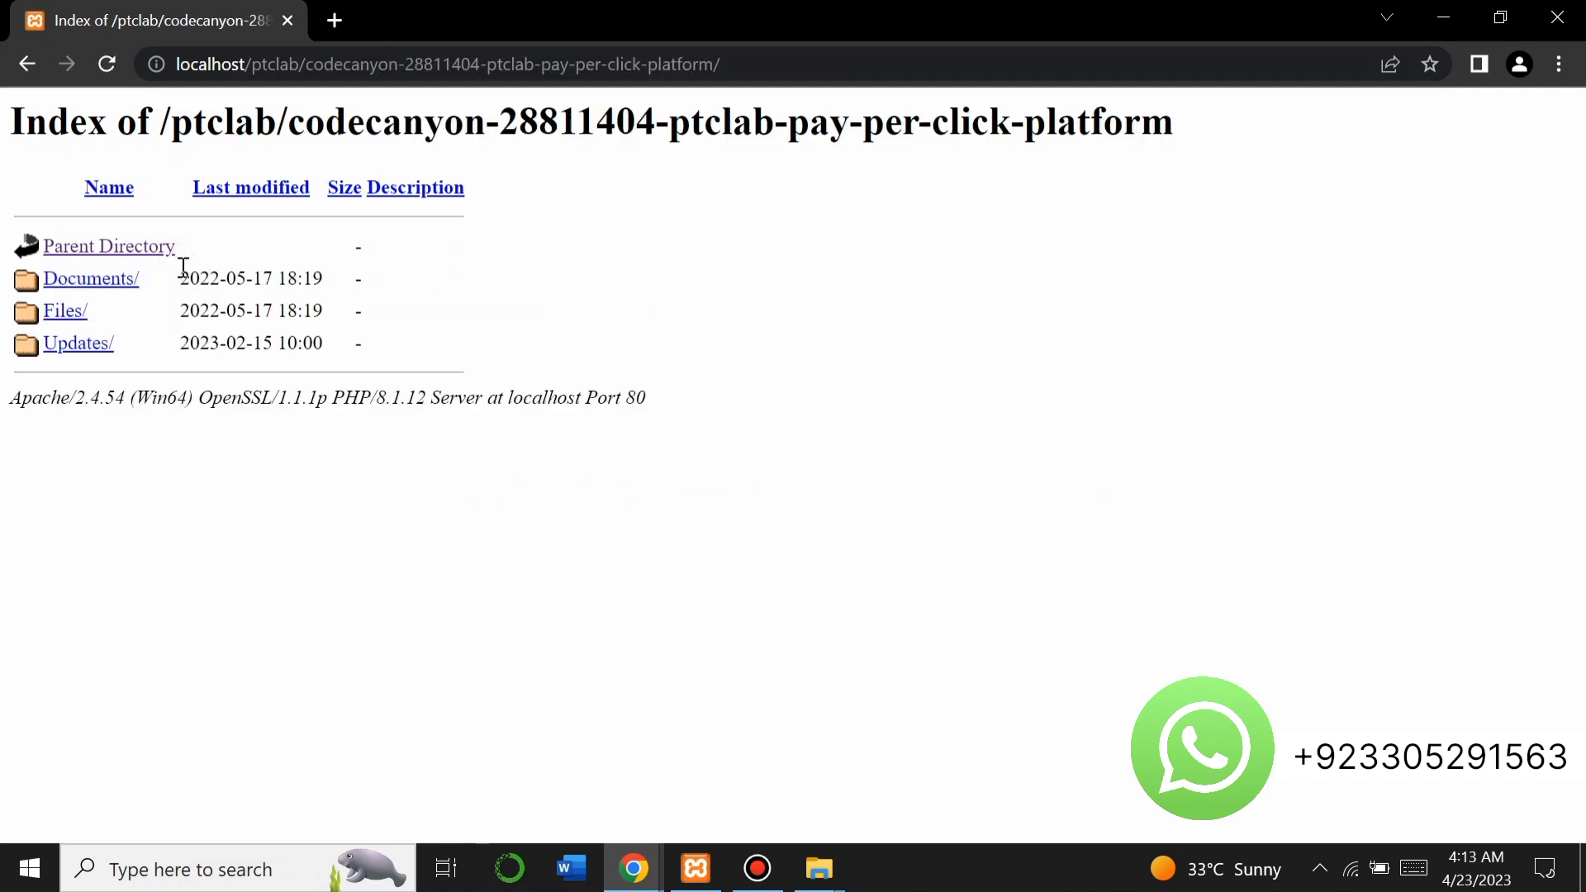
pyautogui.click(75, 314)
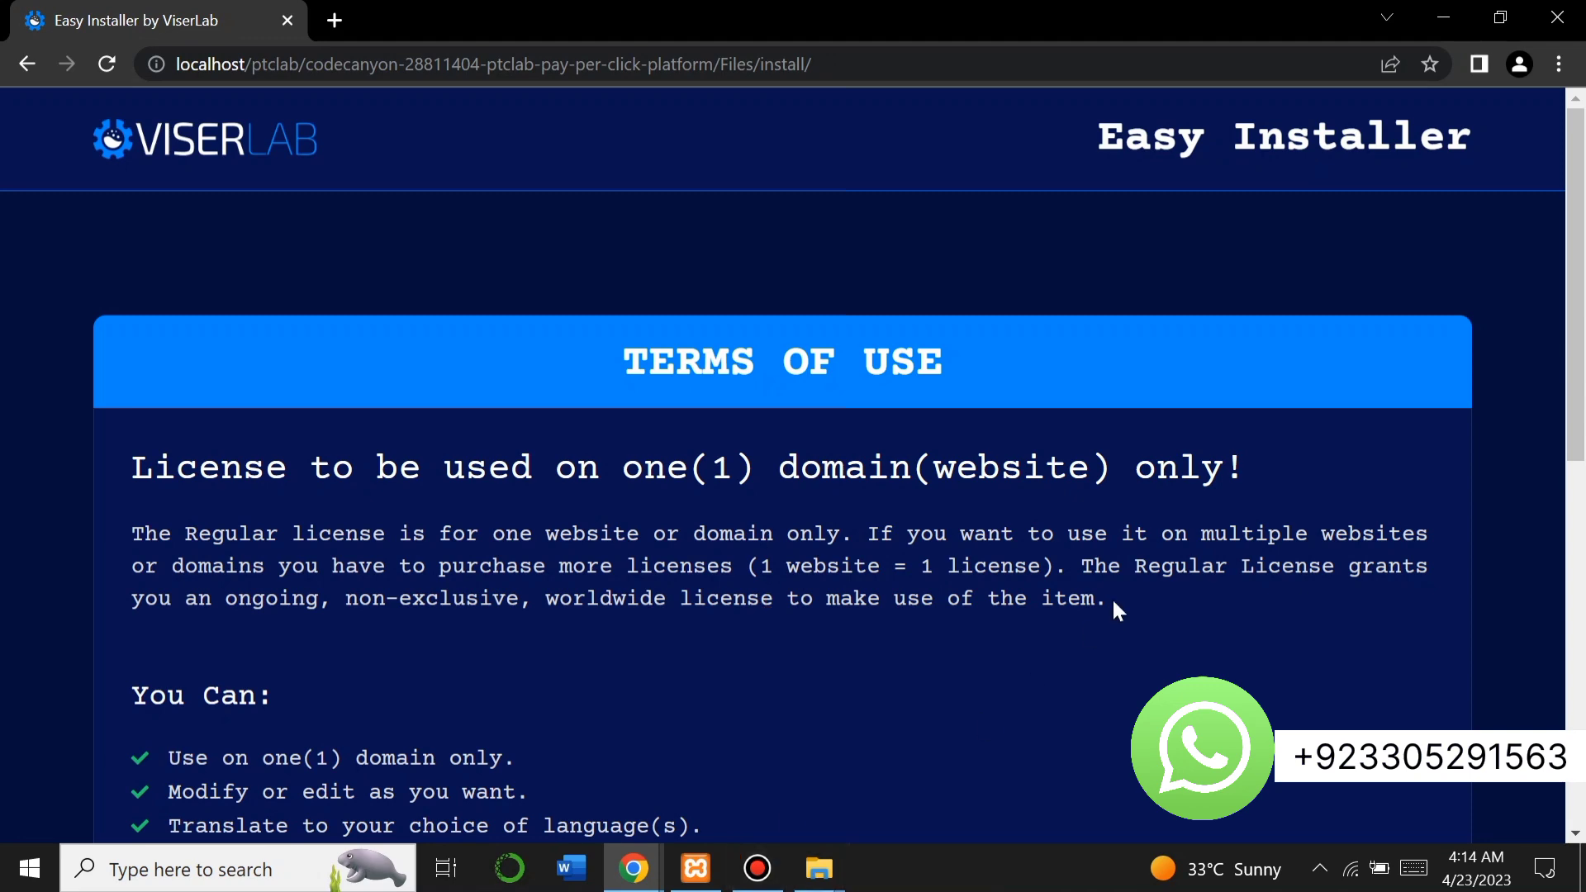
# Agree to the installer terms and pass the detailed requirements check.
pyautogui.scroll(-8, 1114, 603)
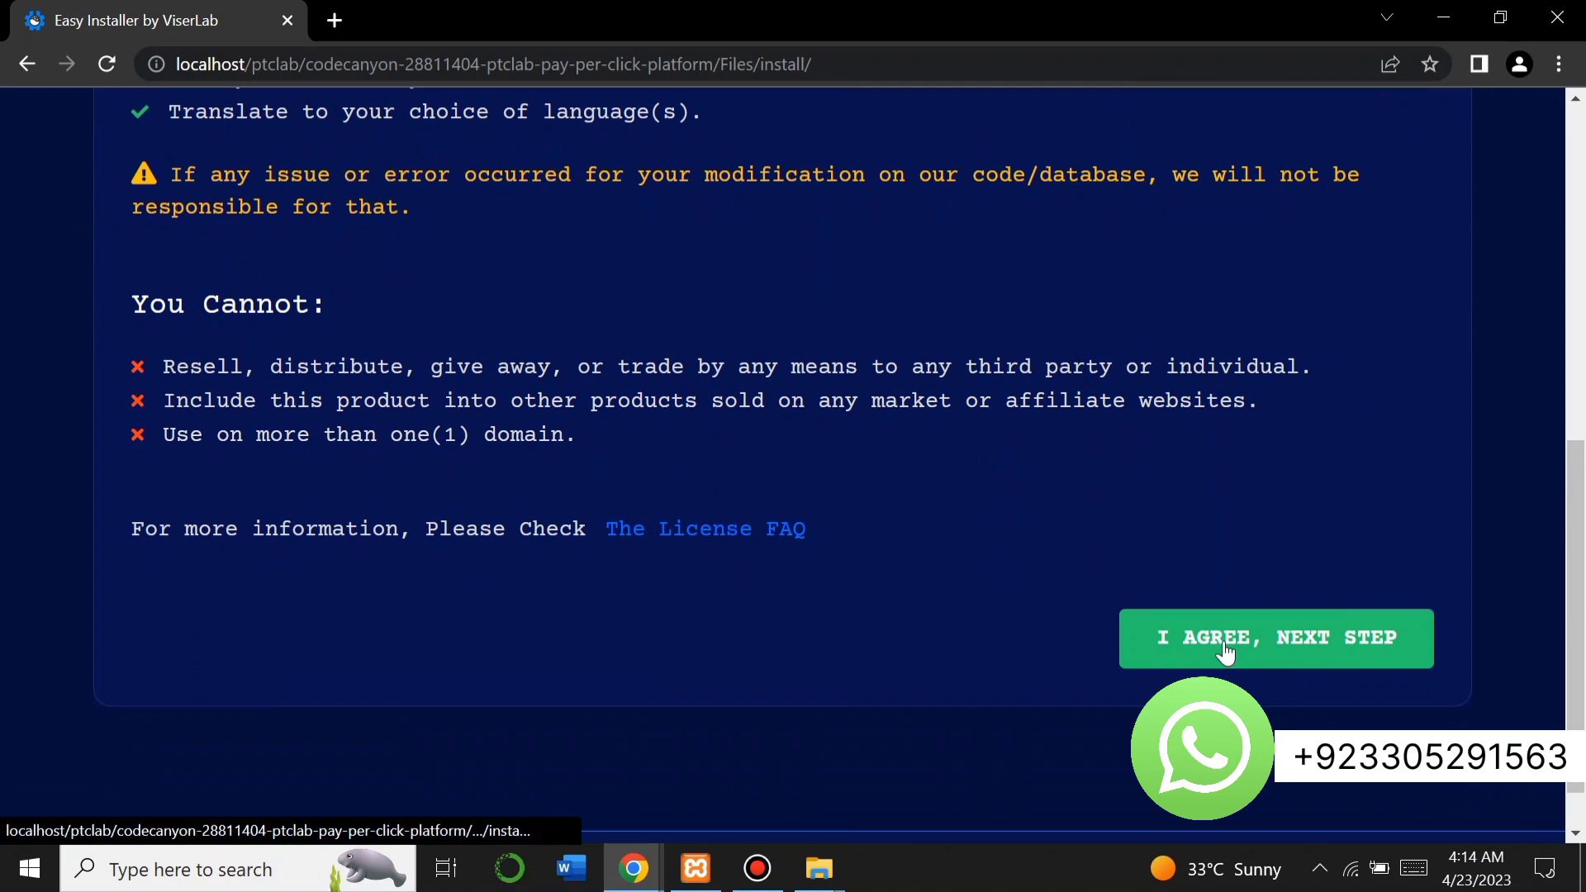
pyautogui.click(1225, 648)
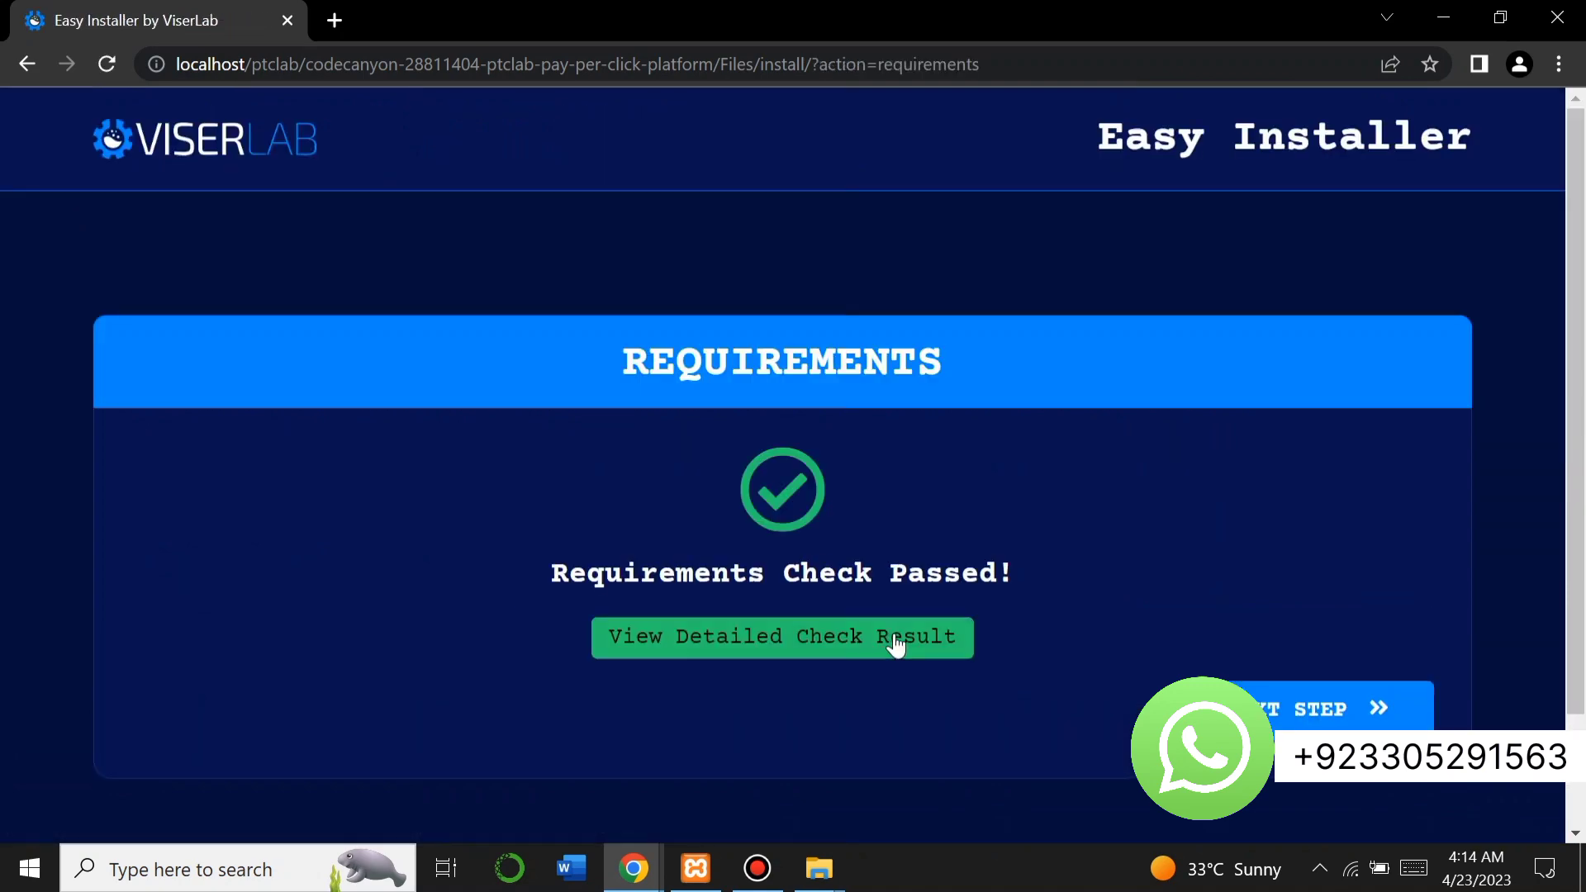
pyautogui.click(889, 640)
pyautogui.scroll(-4, 891, 647)
pyautogui.scroll(-12, 890, 646)
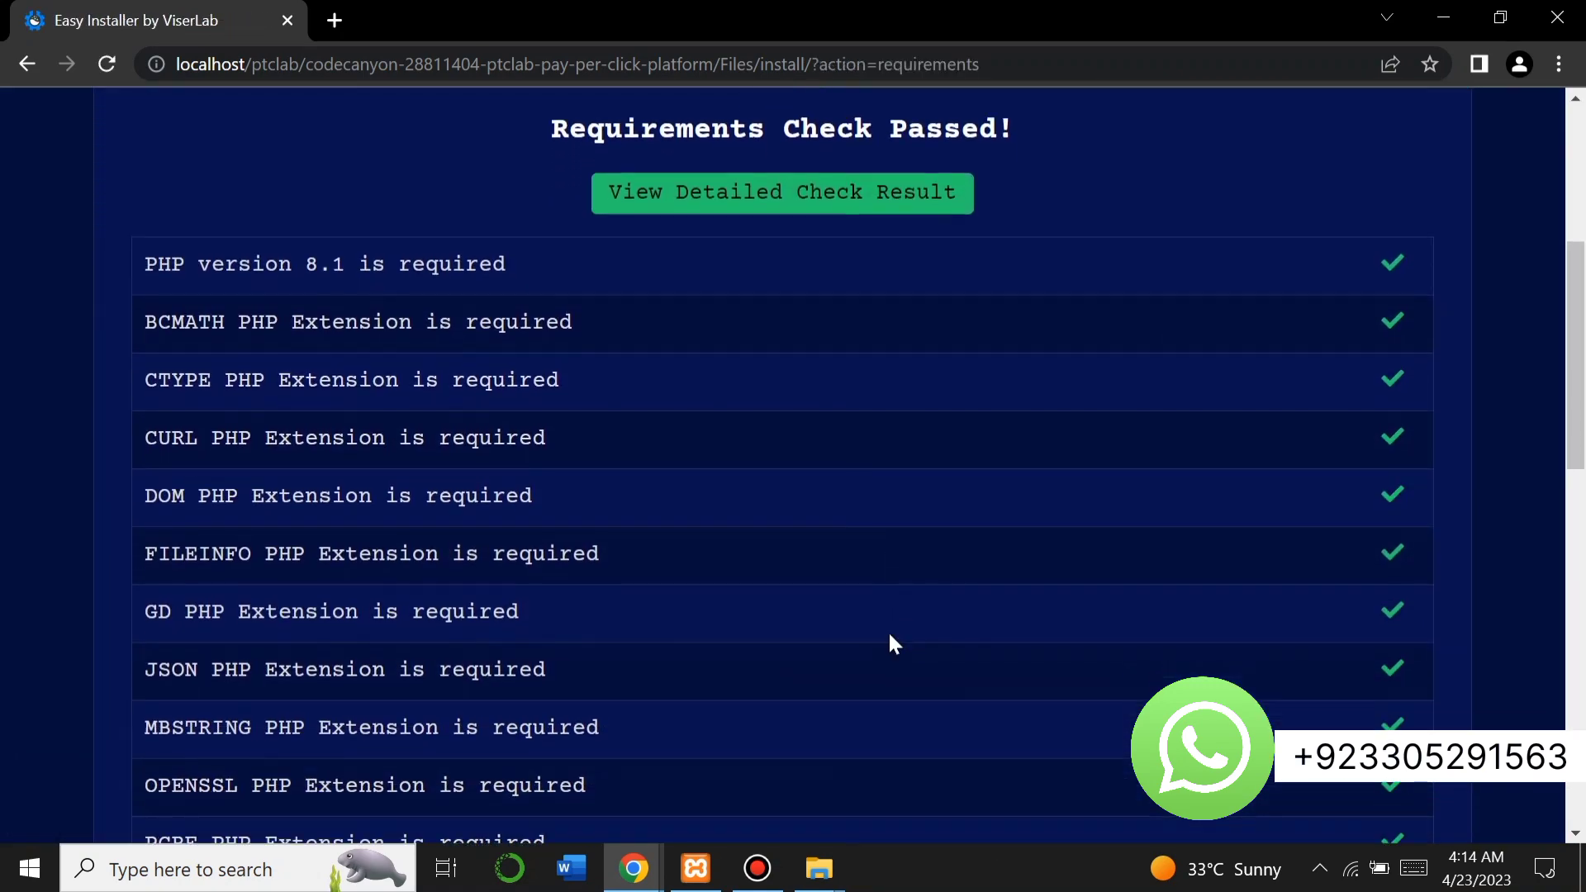
pyautogui.scroll(-4, 889, 631)
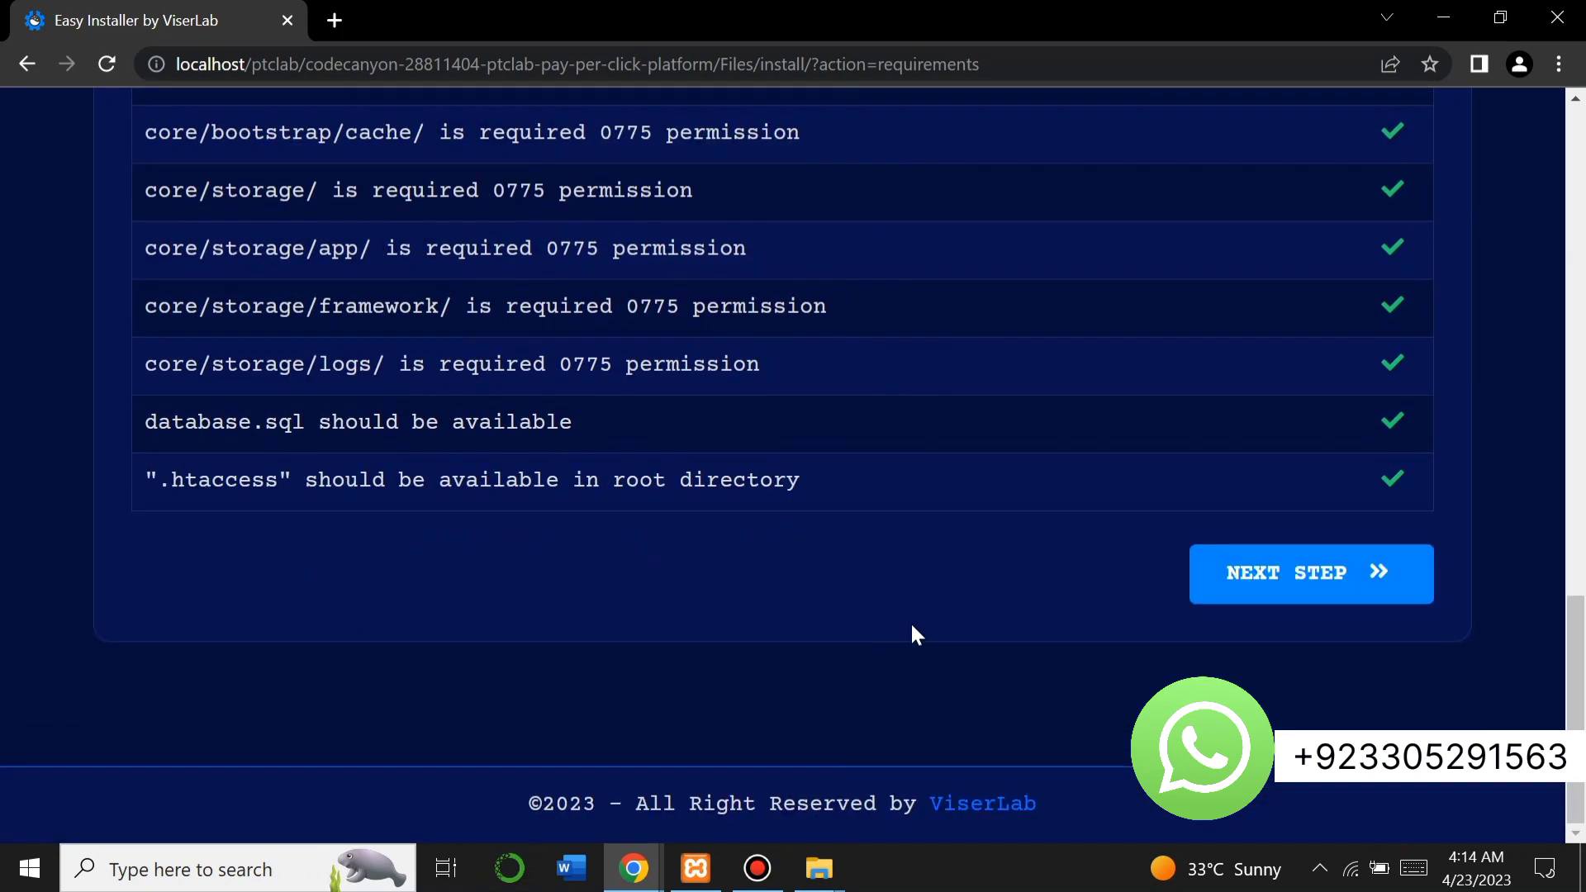
pyautogui.click(1285, 576)
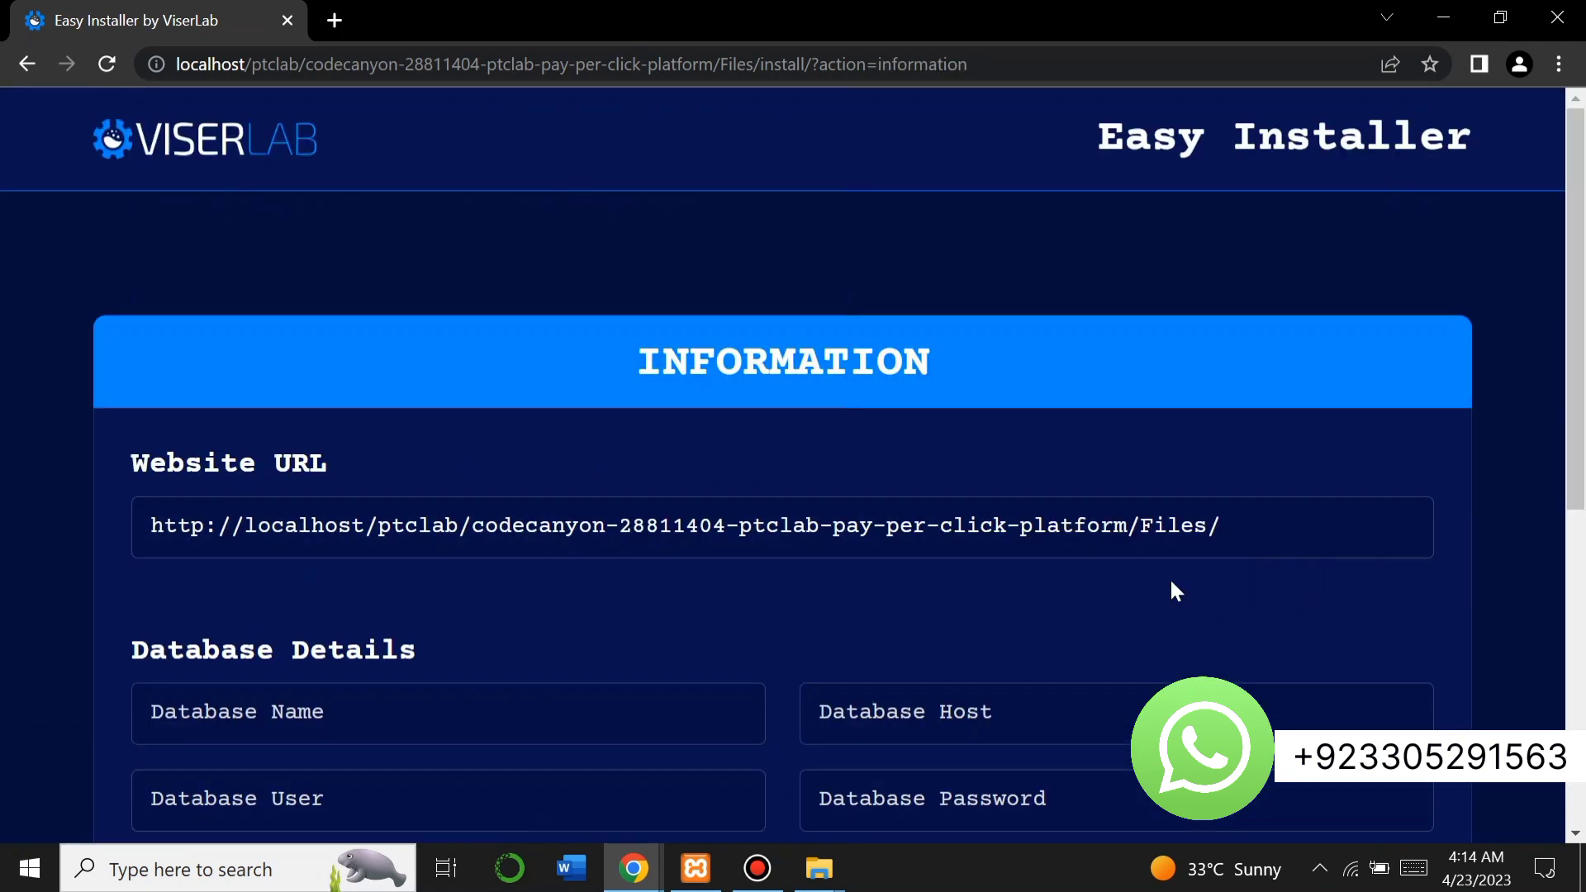
# Review the installer's Information form and start a second browser tab.
pyautogui.scroll(-4, 787, 574)
pyautogui.scroll(-2, 785, 567)
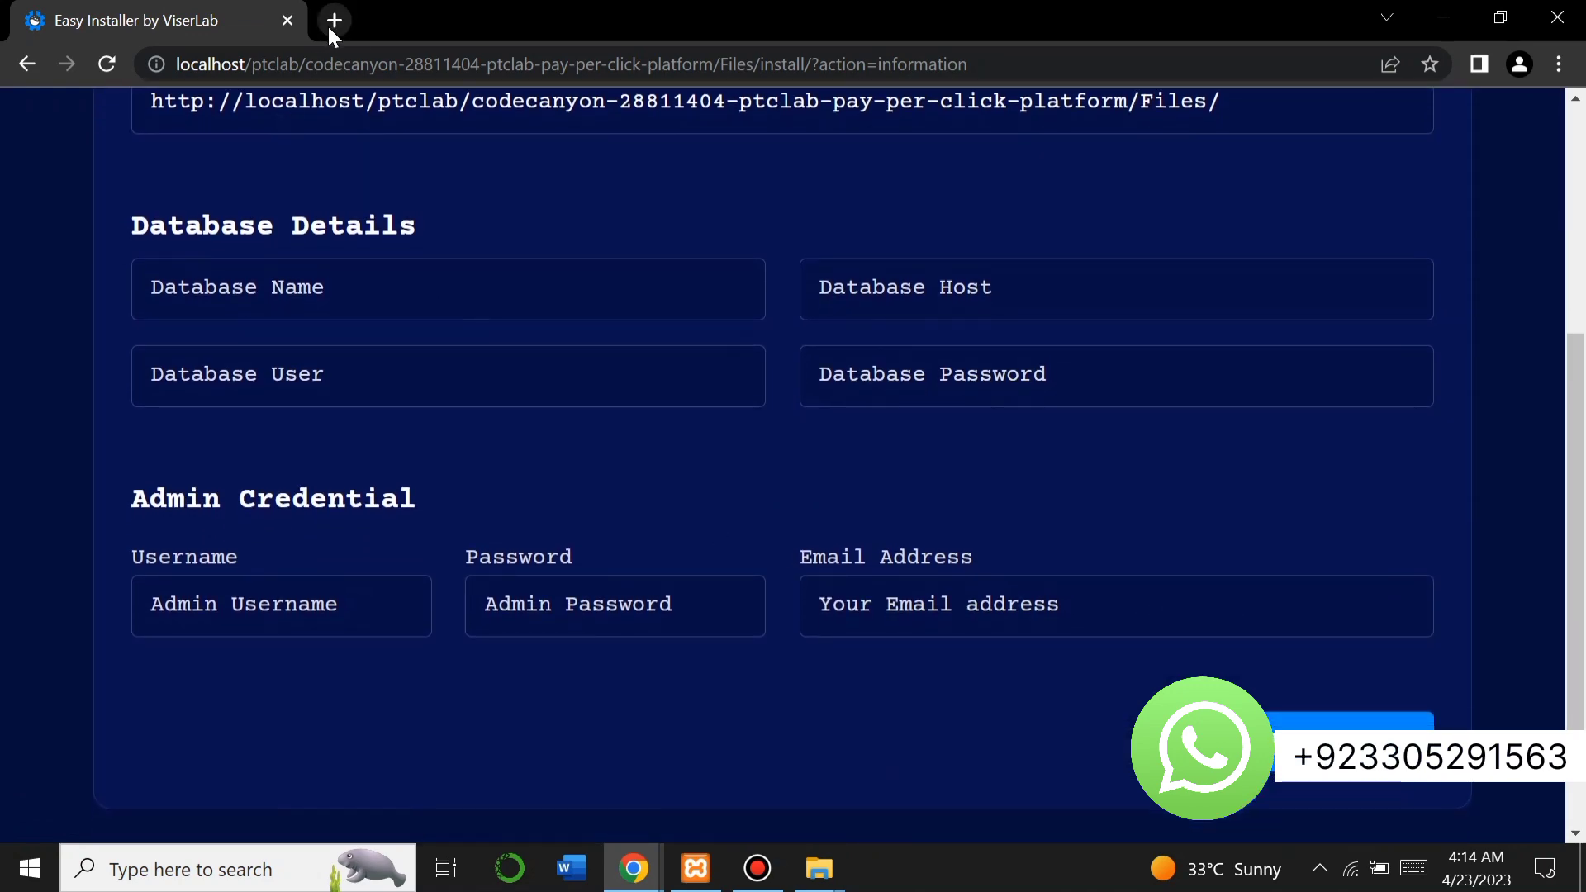
pyautogui.click(328, 24)
# In localhost/phpmyadmin, create a database named ptc with utf8mb4_general_ci collation.
pyautogui.write('lo')
pyautogui.press('Return')
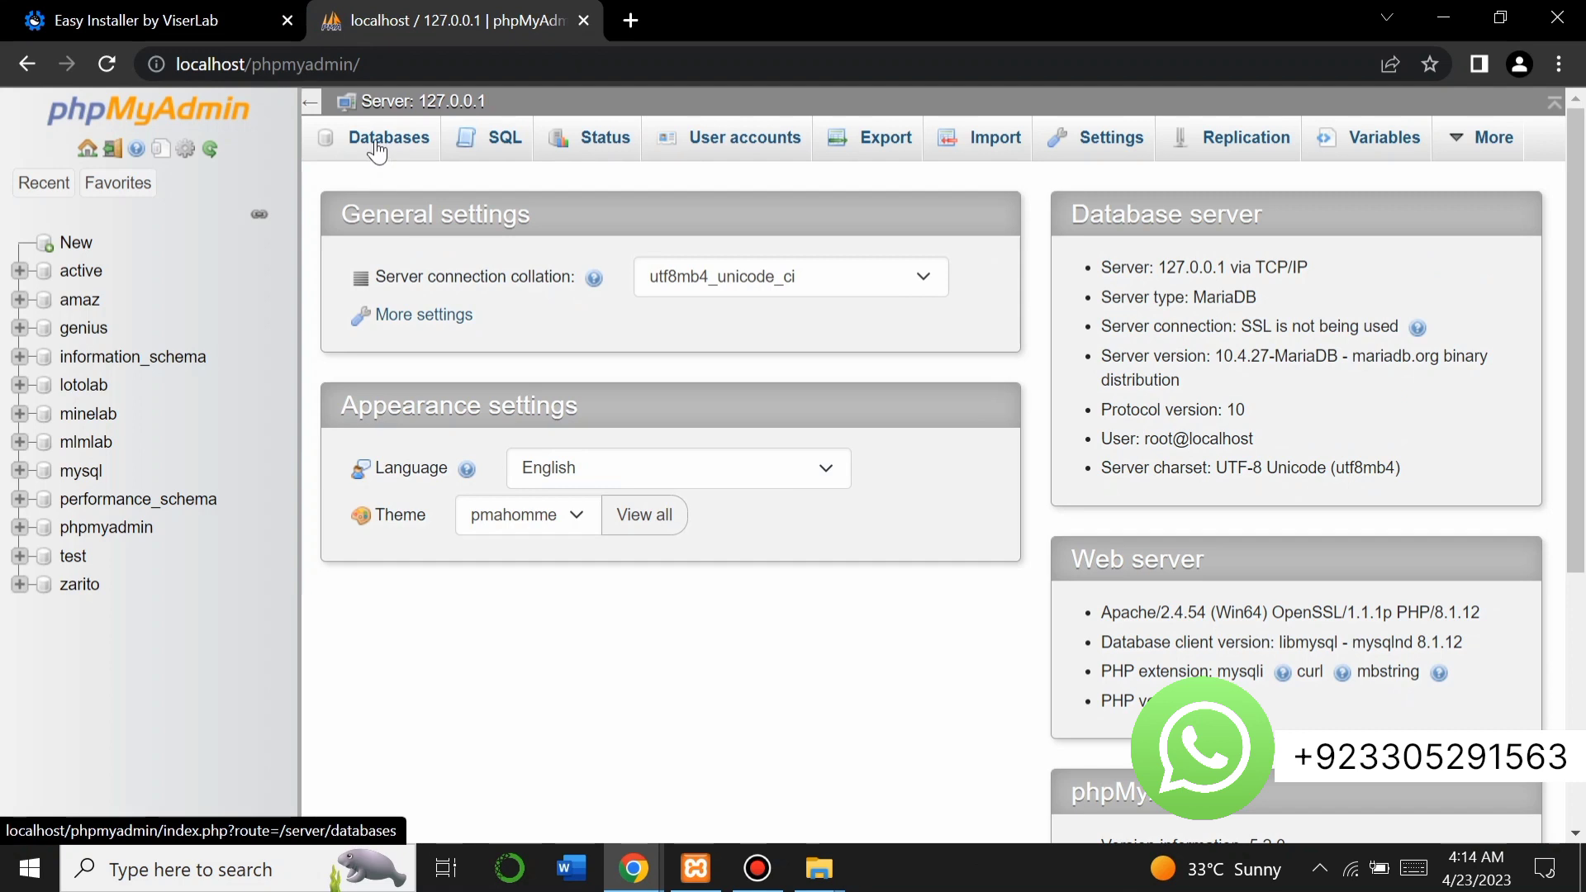
pyautogui.click(377, 142)
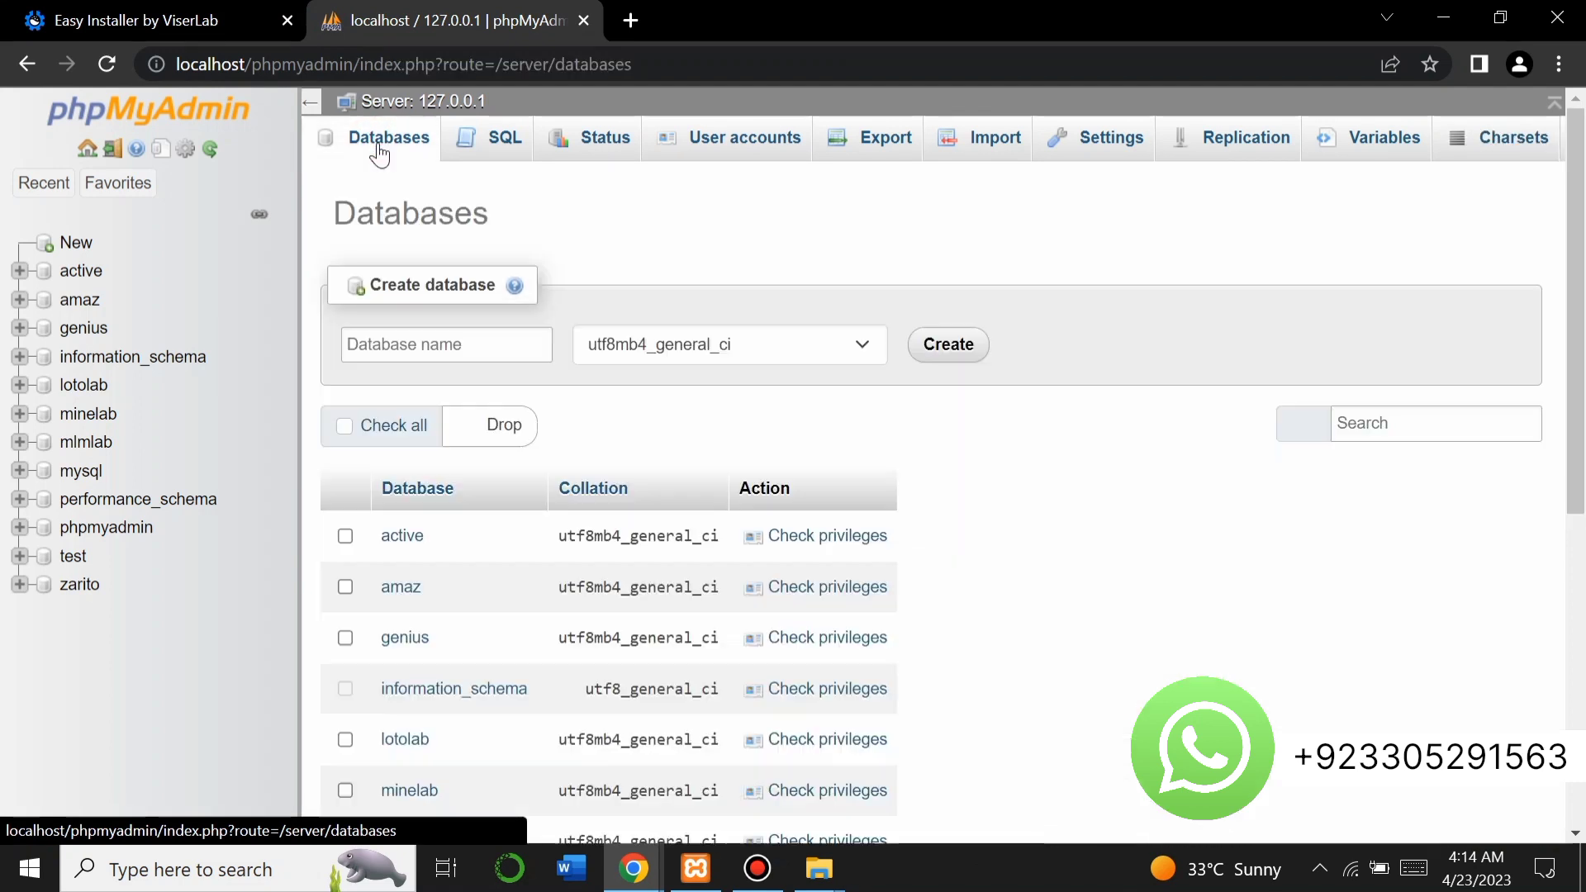
pyautogui.click(453, 345)
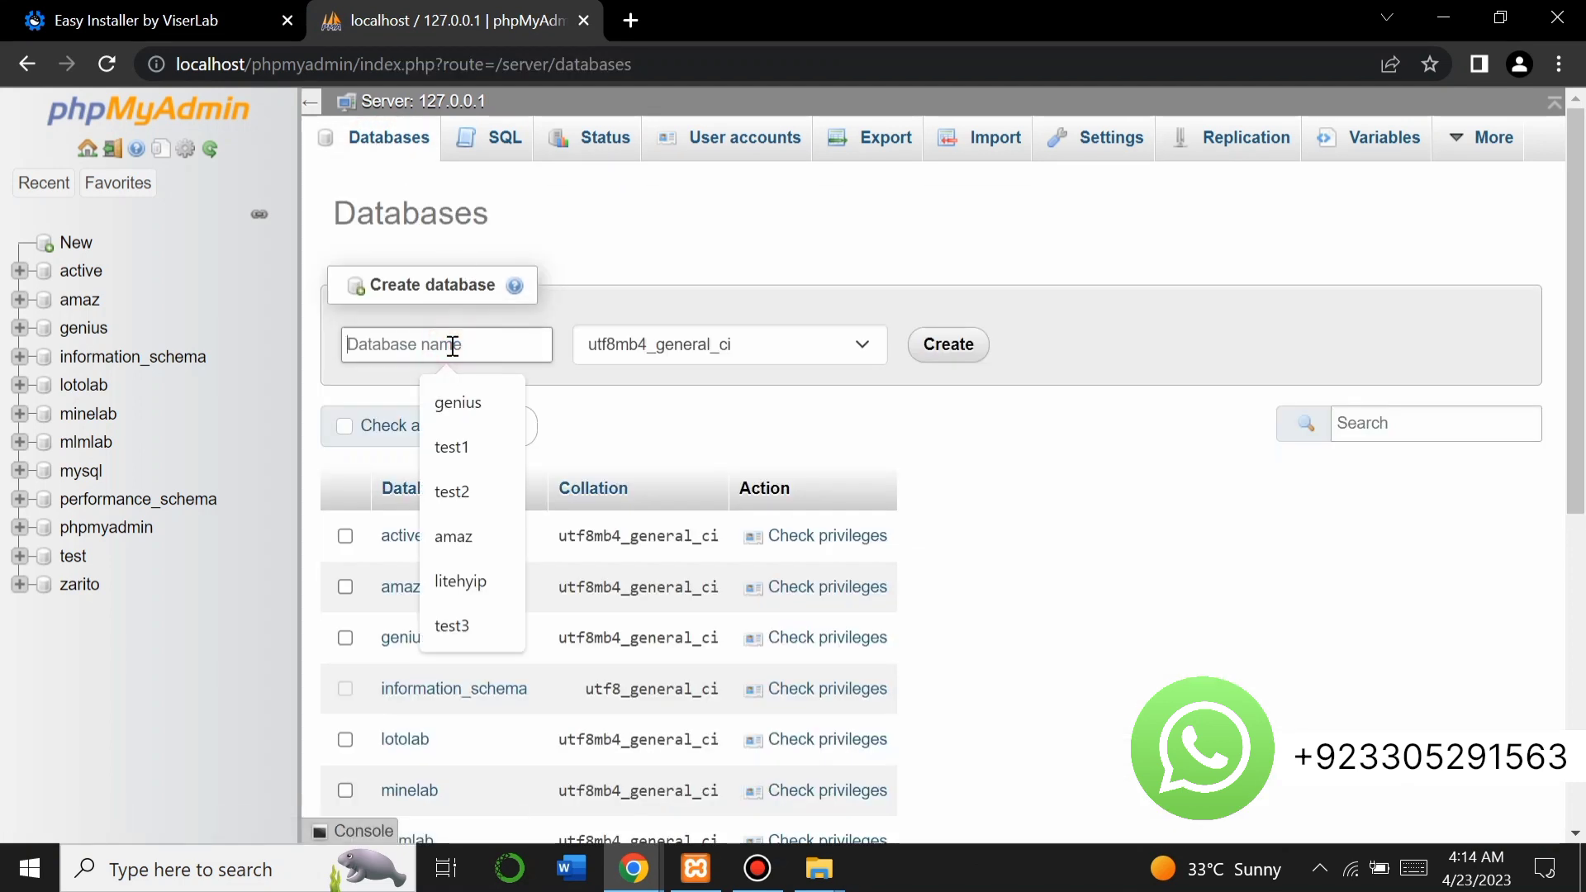
pyautogui.write('ptc')
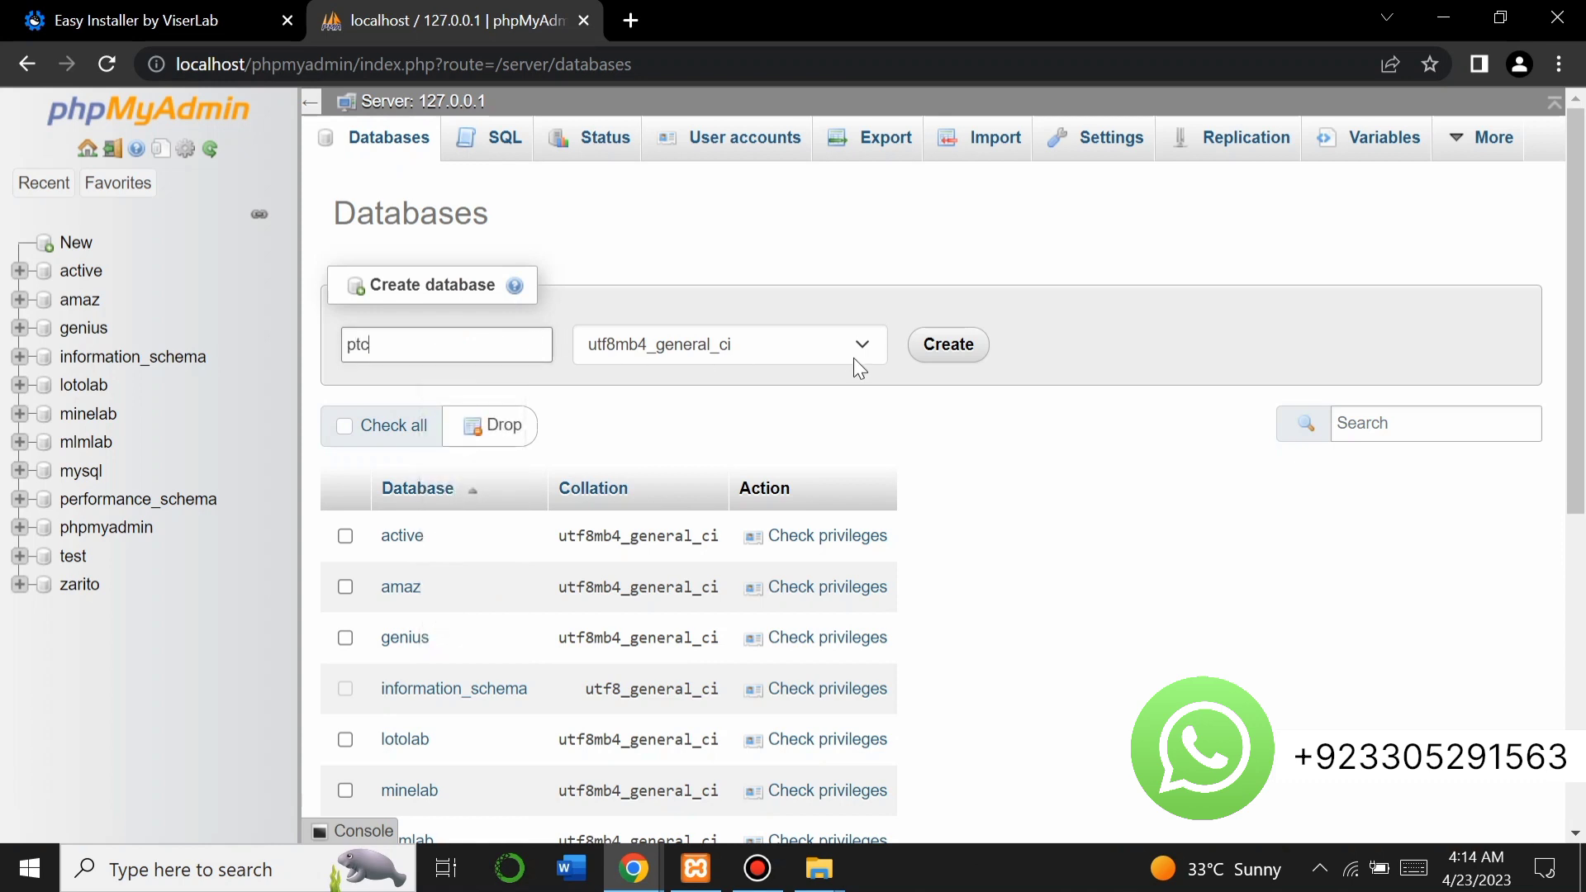
pyautogui.click(974, 354)
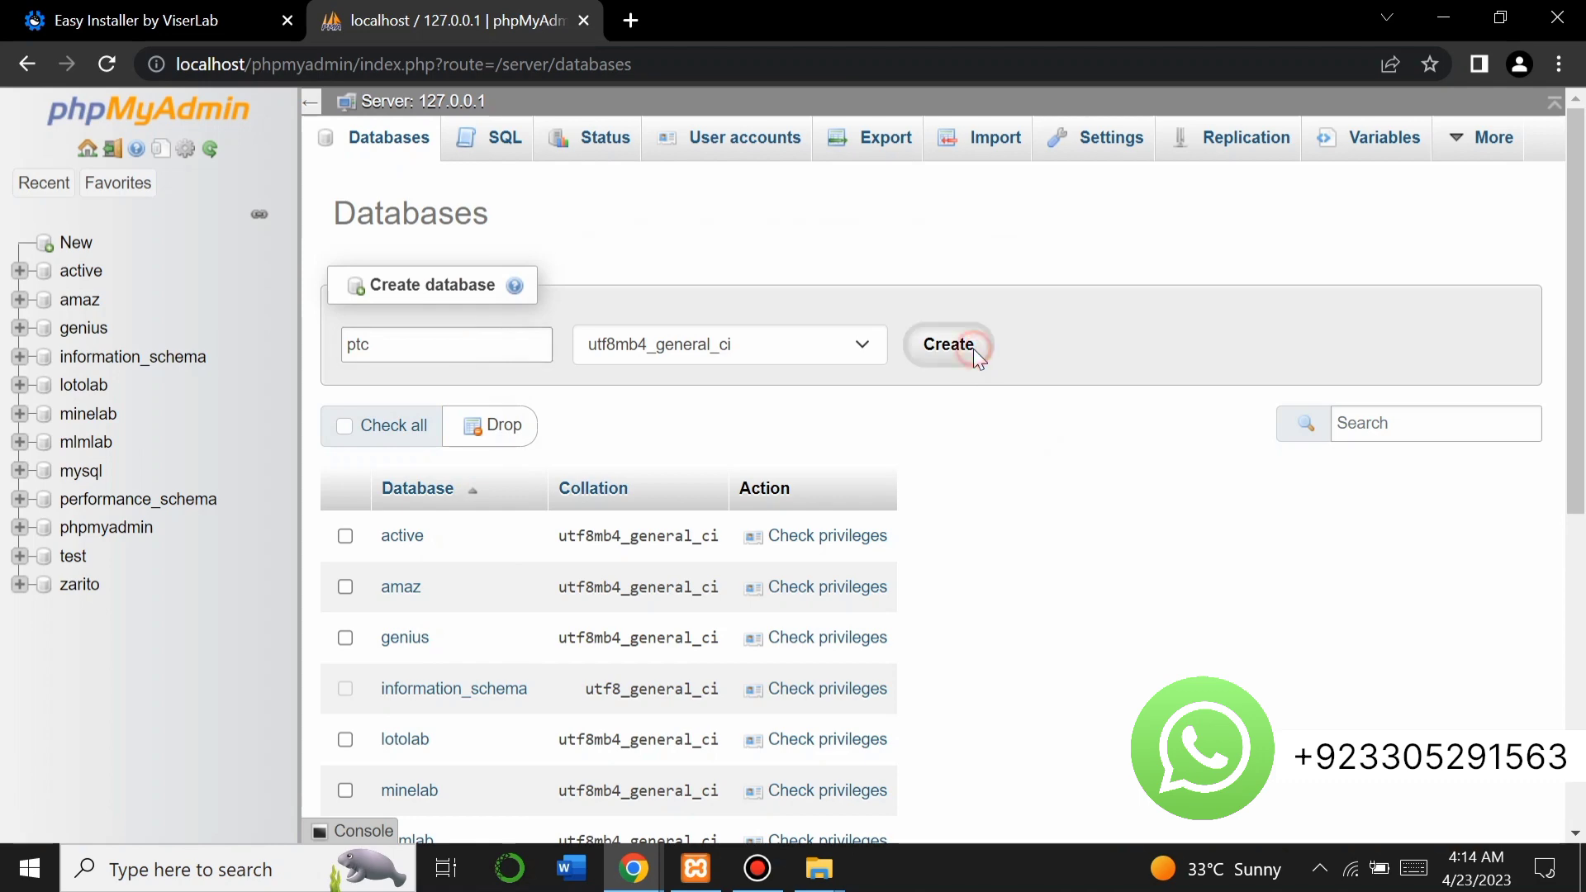
# Show the Privileges list of users with access to the ptc database.
pyautogui.click(1231, 141)
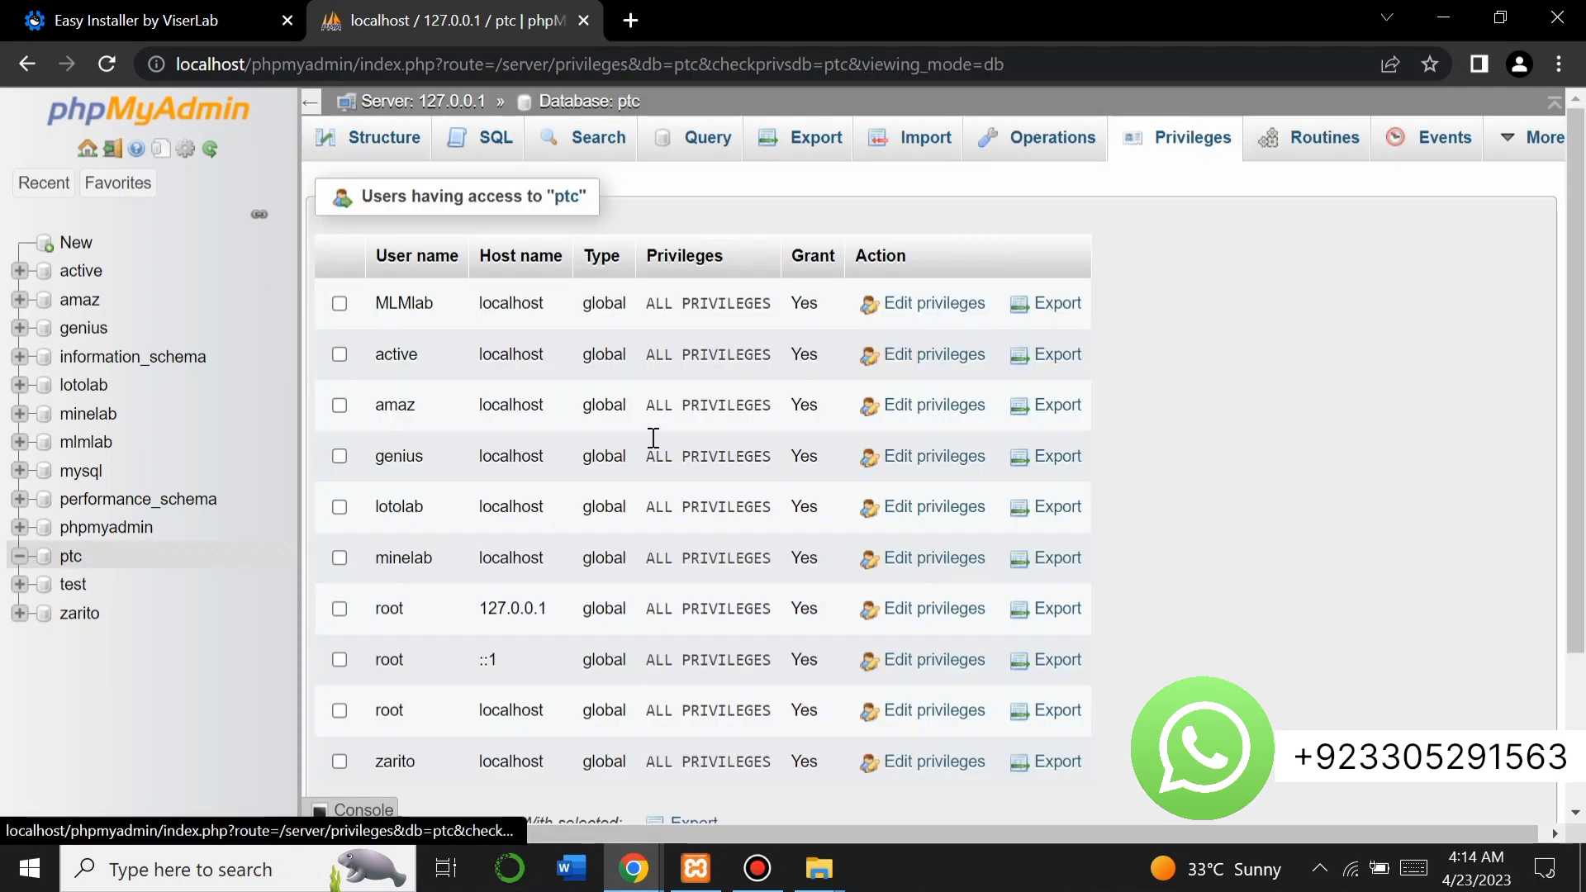
pyautogui.scroll(-1, 479, 549)
pyautogui.scroll(-2, 478, 544)
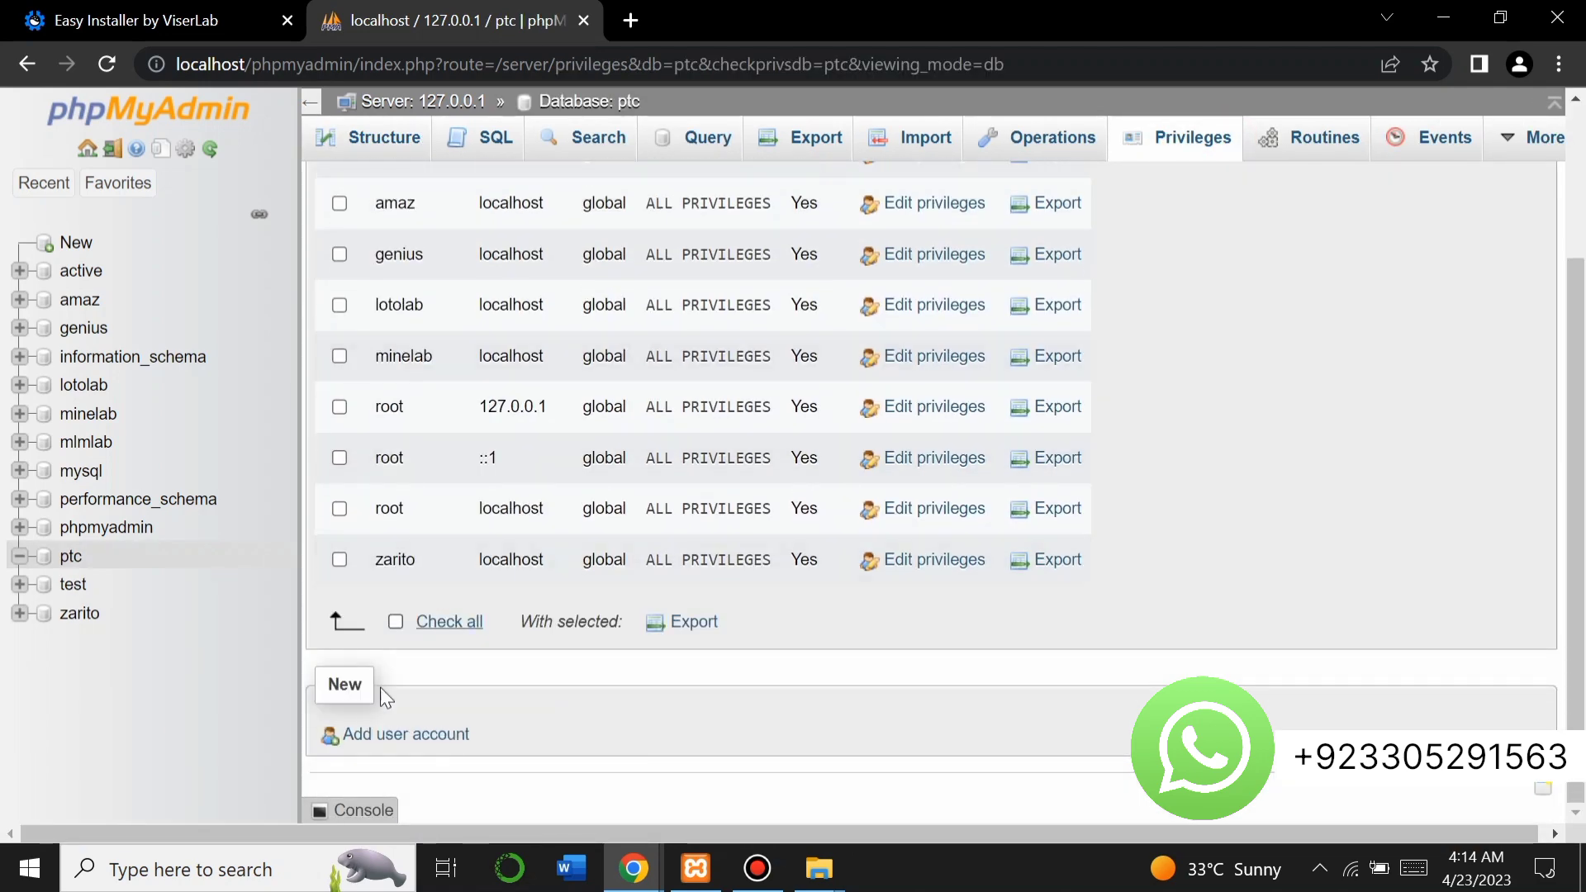
# Add user account ptc on Local host and enter its password twice.
pyautogui.click(385, 737)
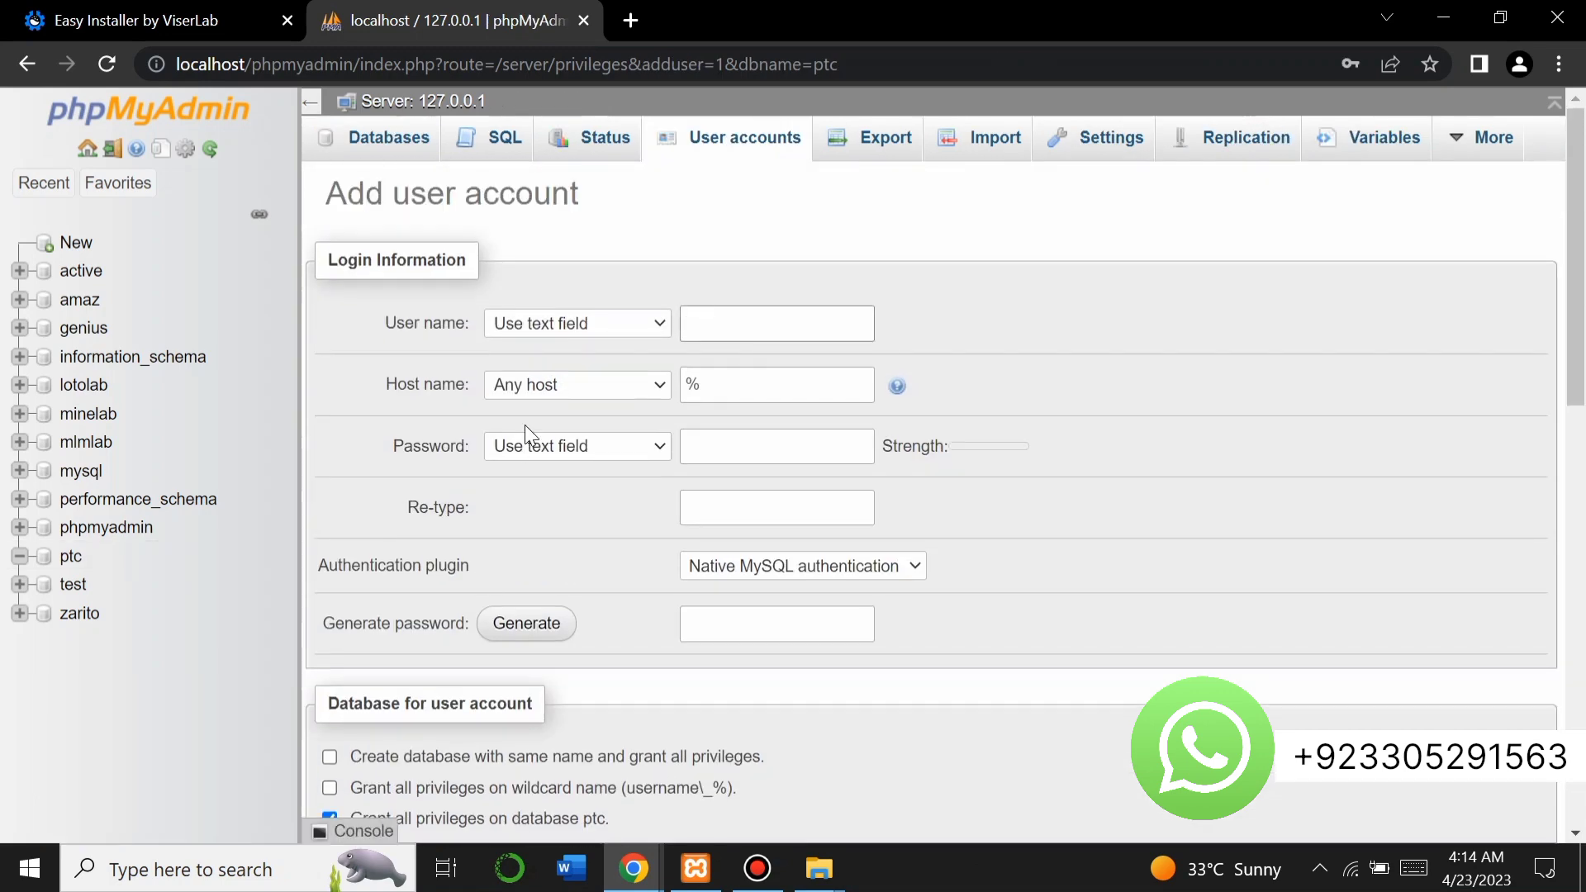
pyautogui.click(750, 336)
pyautogui.write('ptc')
pyautogui.click(647, 383)
pyautogui.click(632, 428)
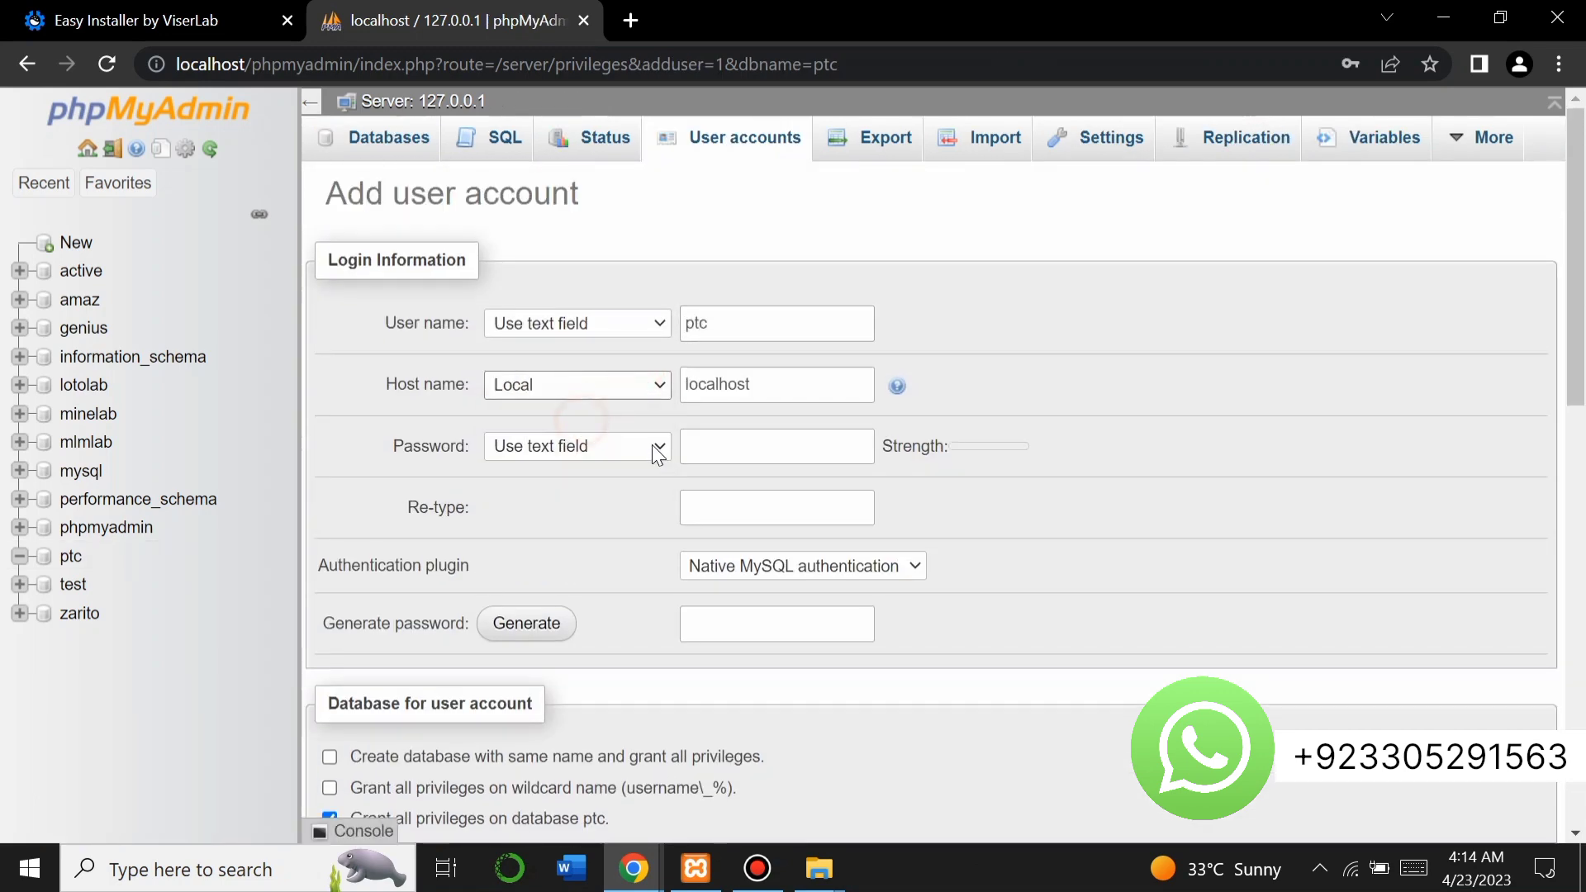
pyautogui.click(719, 450)
pyautogui.write('12')
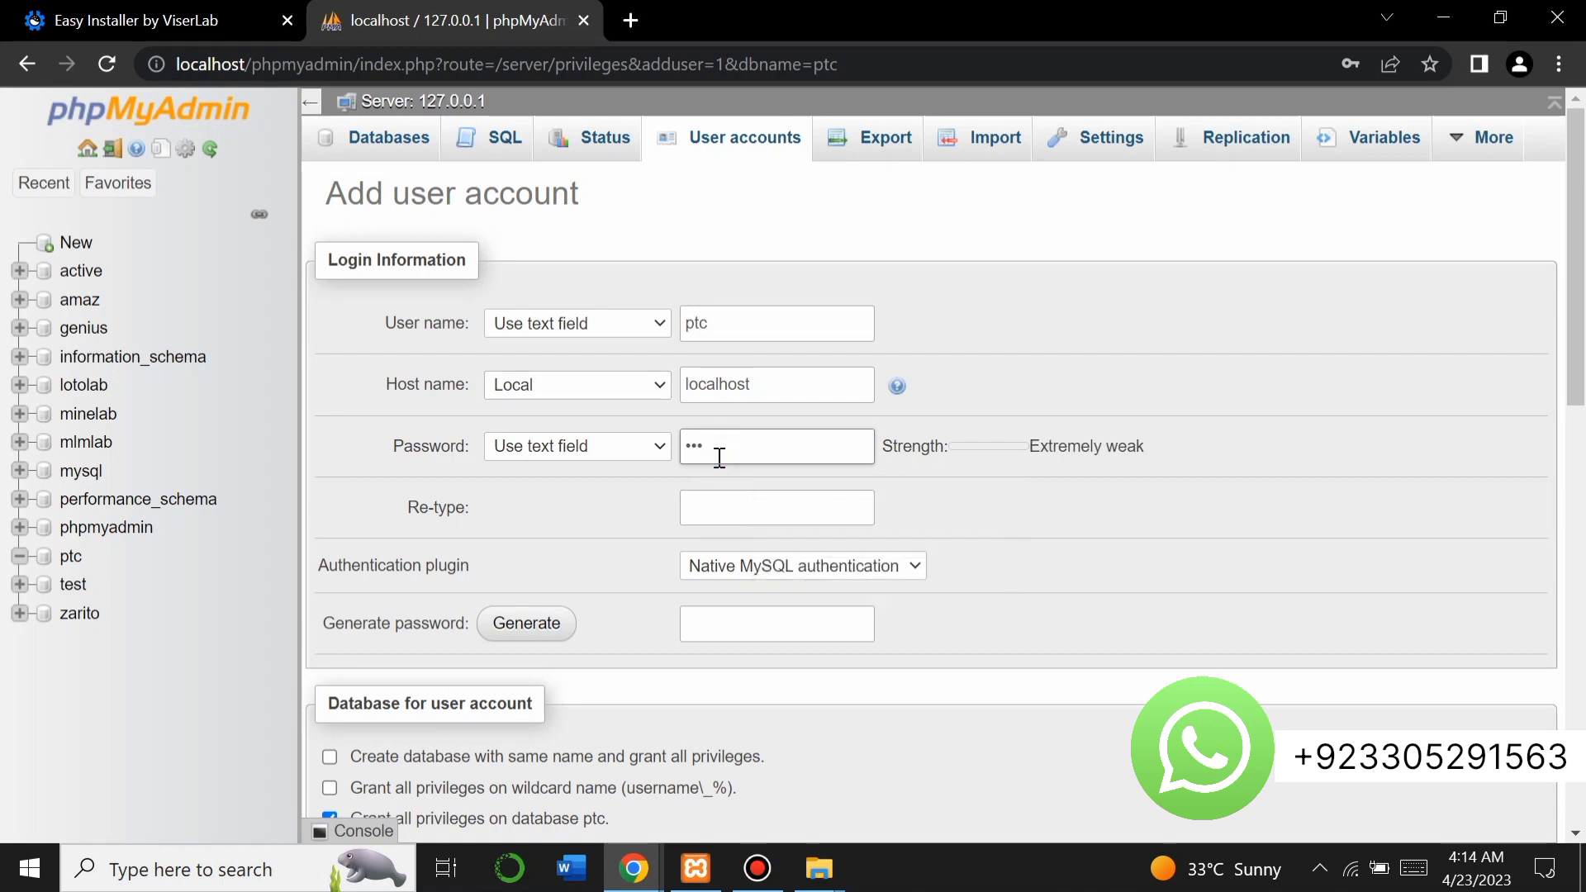
pyautogui.click(721, 504)
pyautogui.write('12')
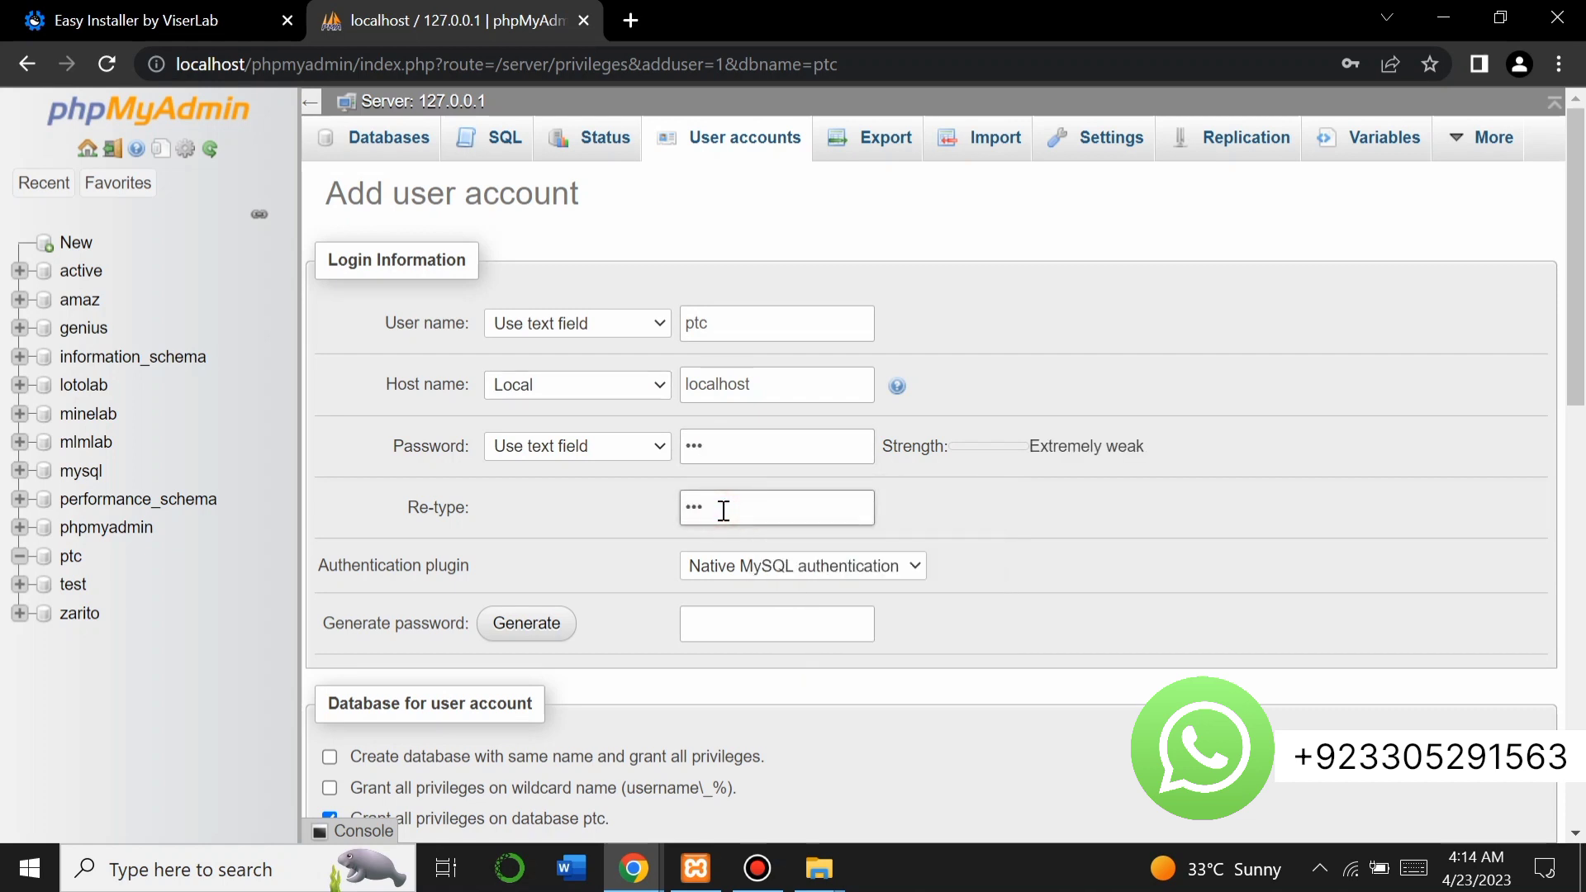
# Grant all global privileges and create the ptc@localhost account.
pyautogui.scroll(-5, 681, 603)
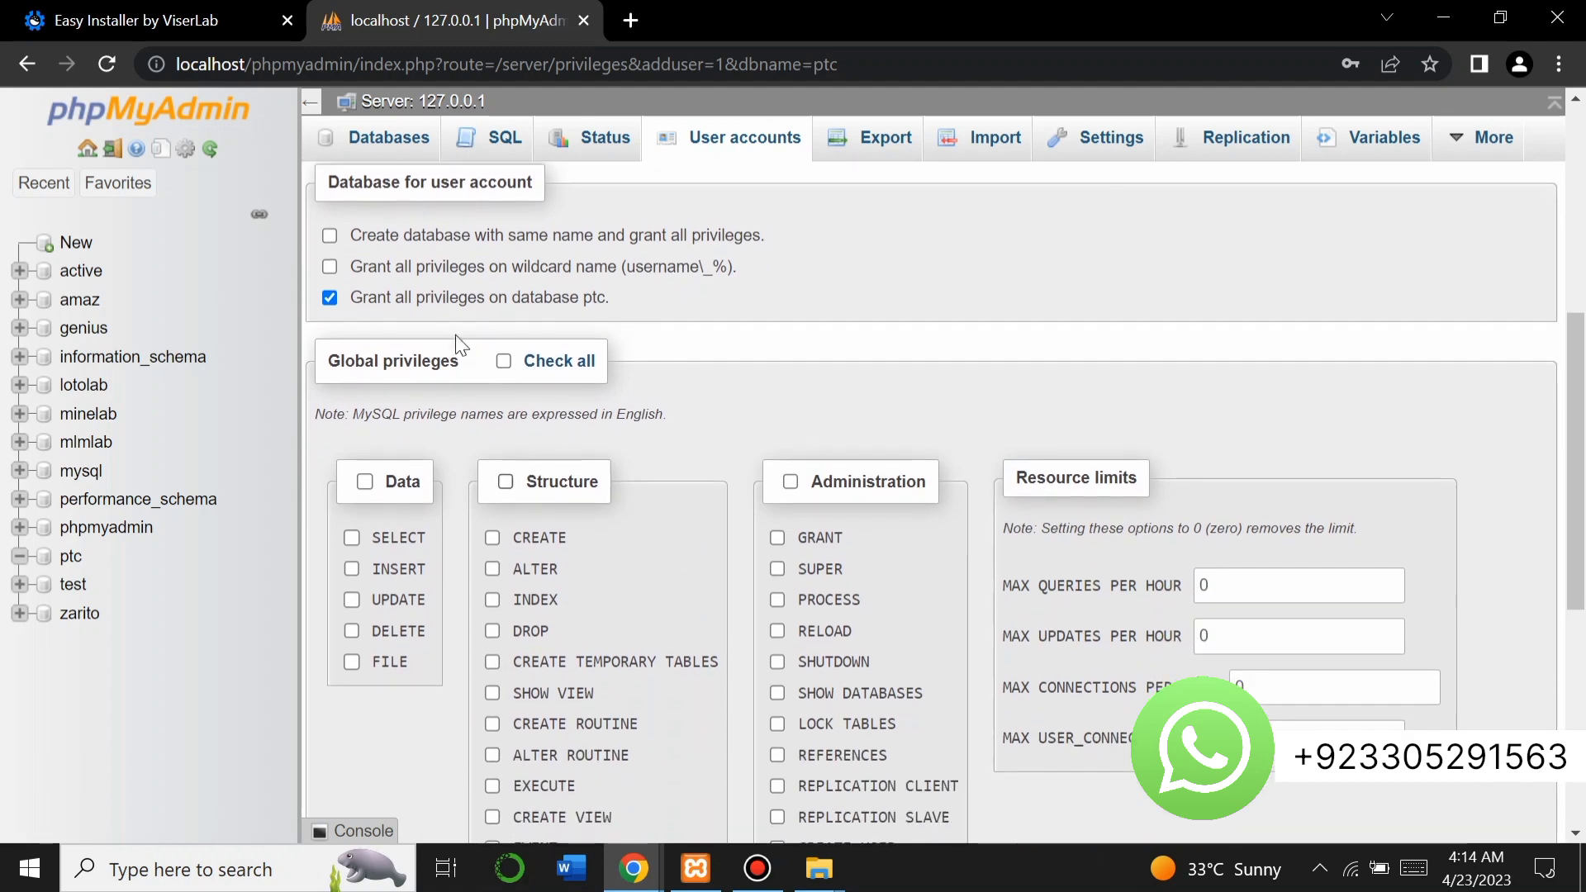
pyautogui.click(509, 369)
pyautogui.scroll(-3, 506, 363)
pyautogui.scroll(-3, 502, 355)
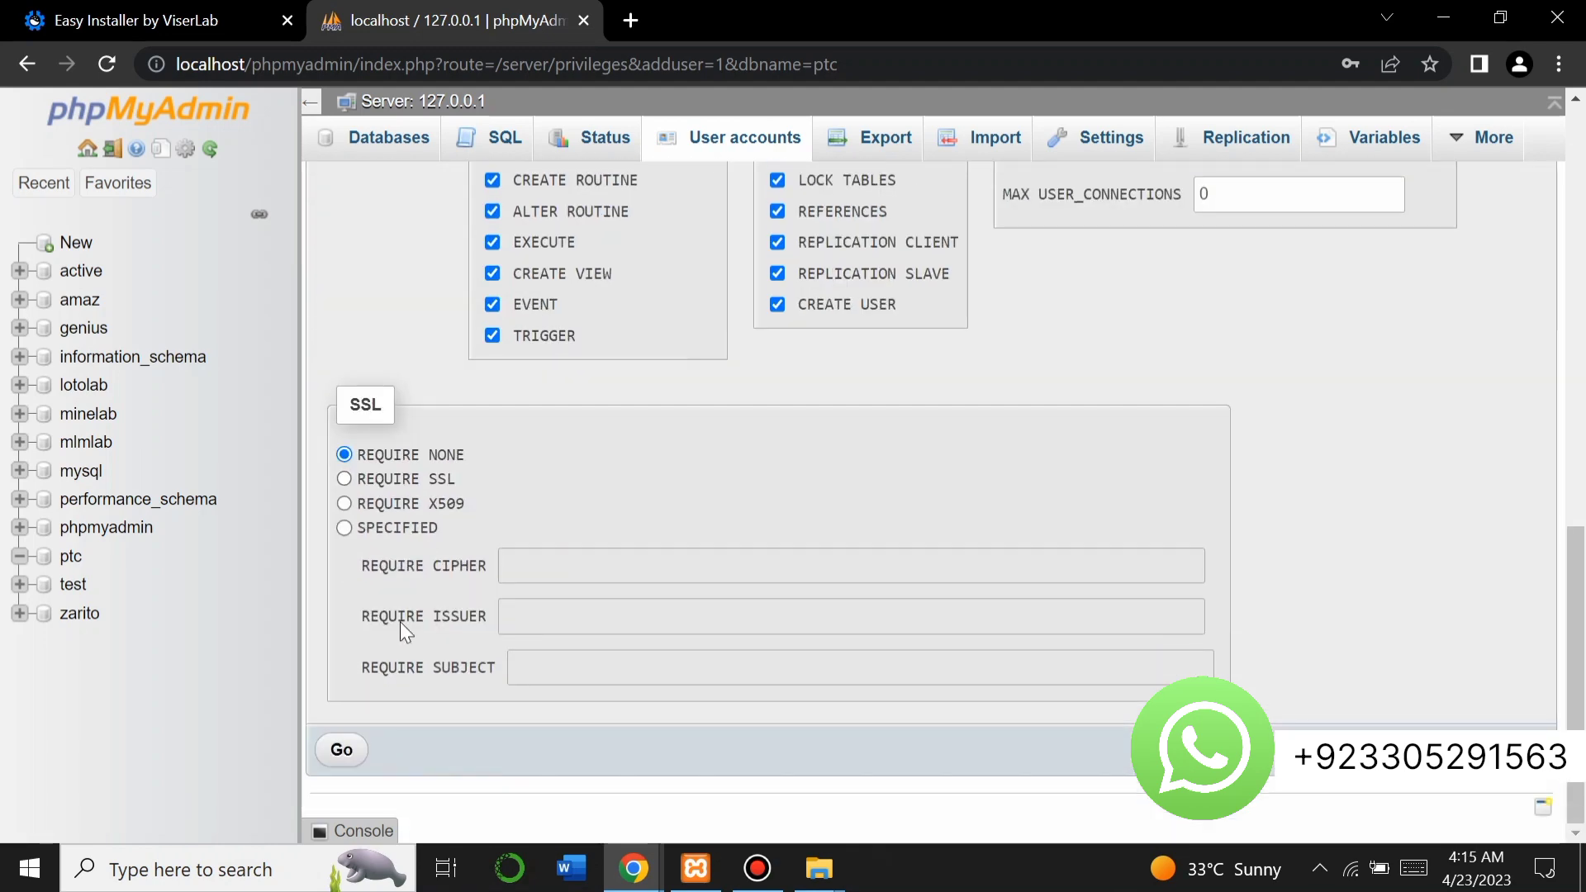
pyautogui.click(340, 748)
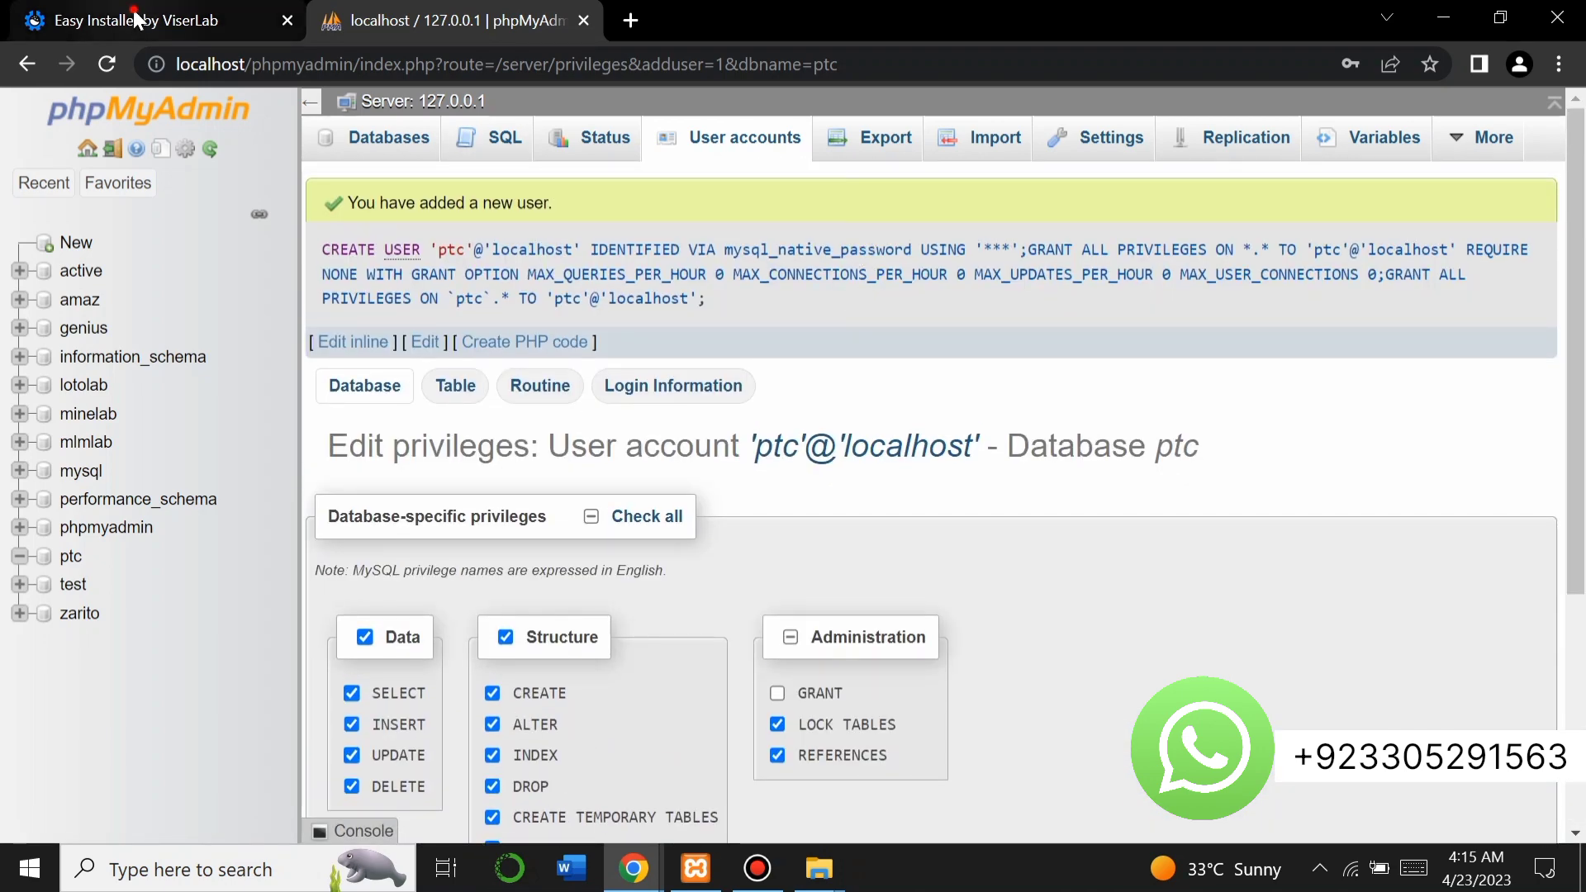
# Fill in the database details: name ptc, host localhost, user ptc and its password.
pyautogui.click(136, 17)
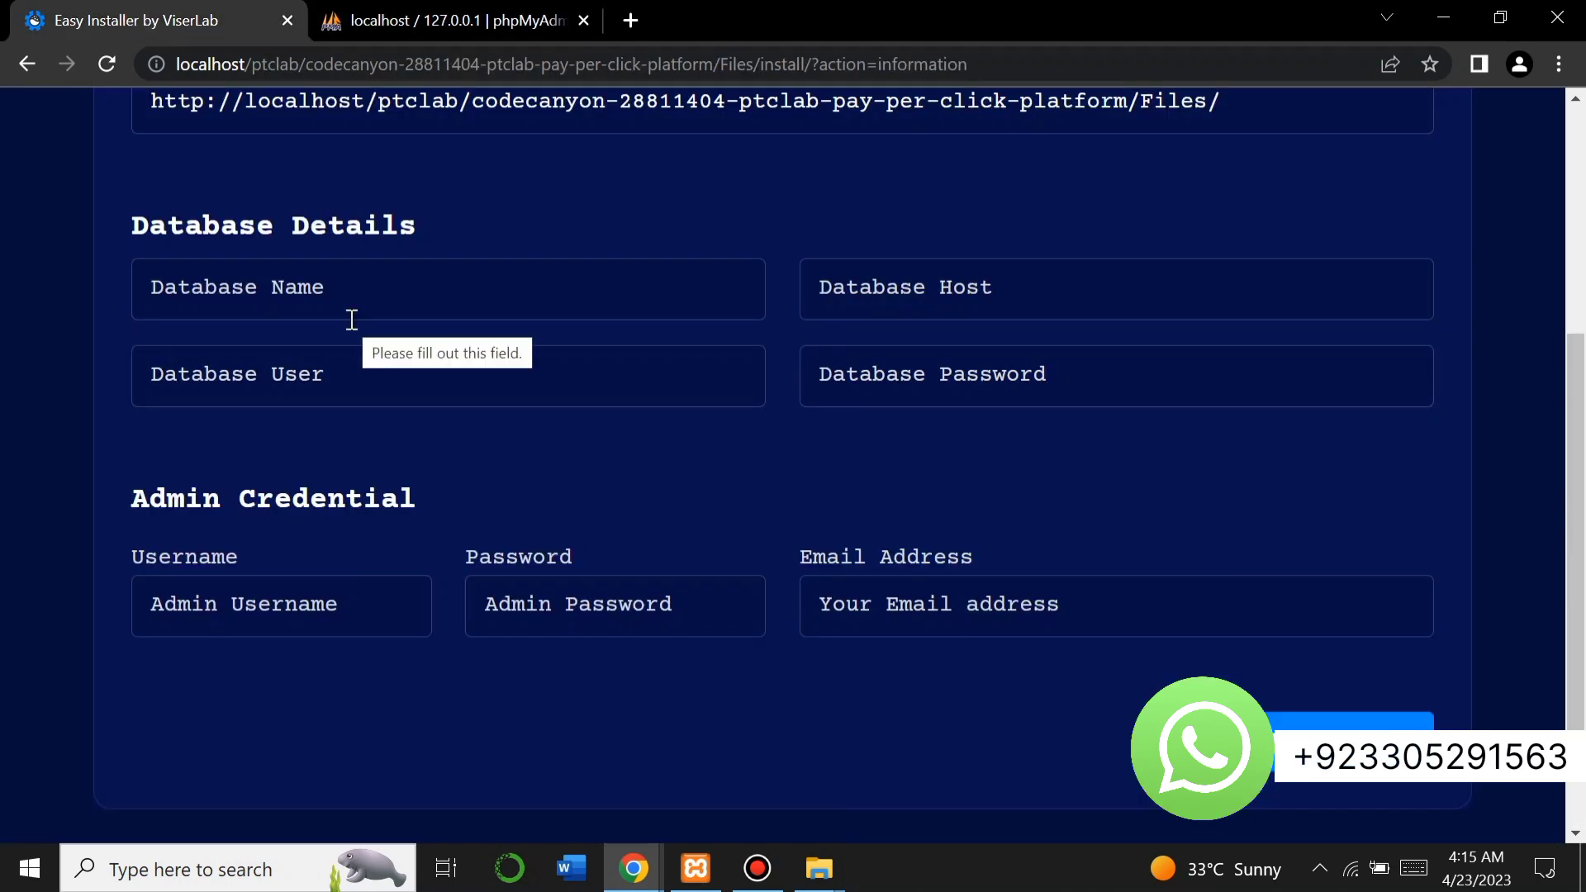
pyautogui.click(298, 291)
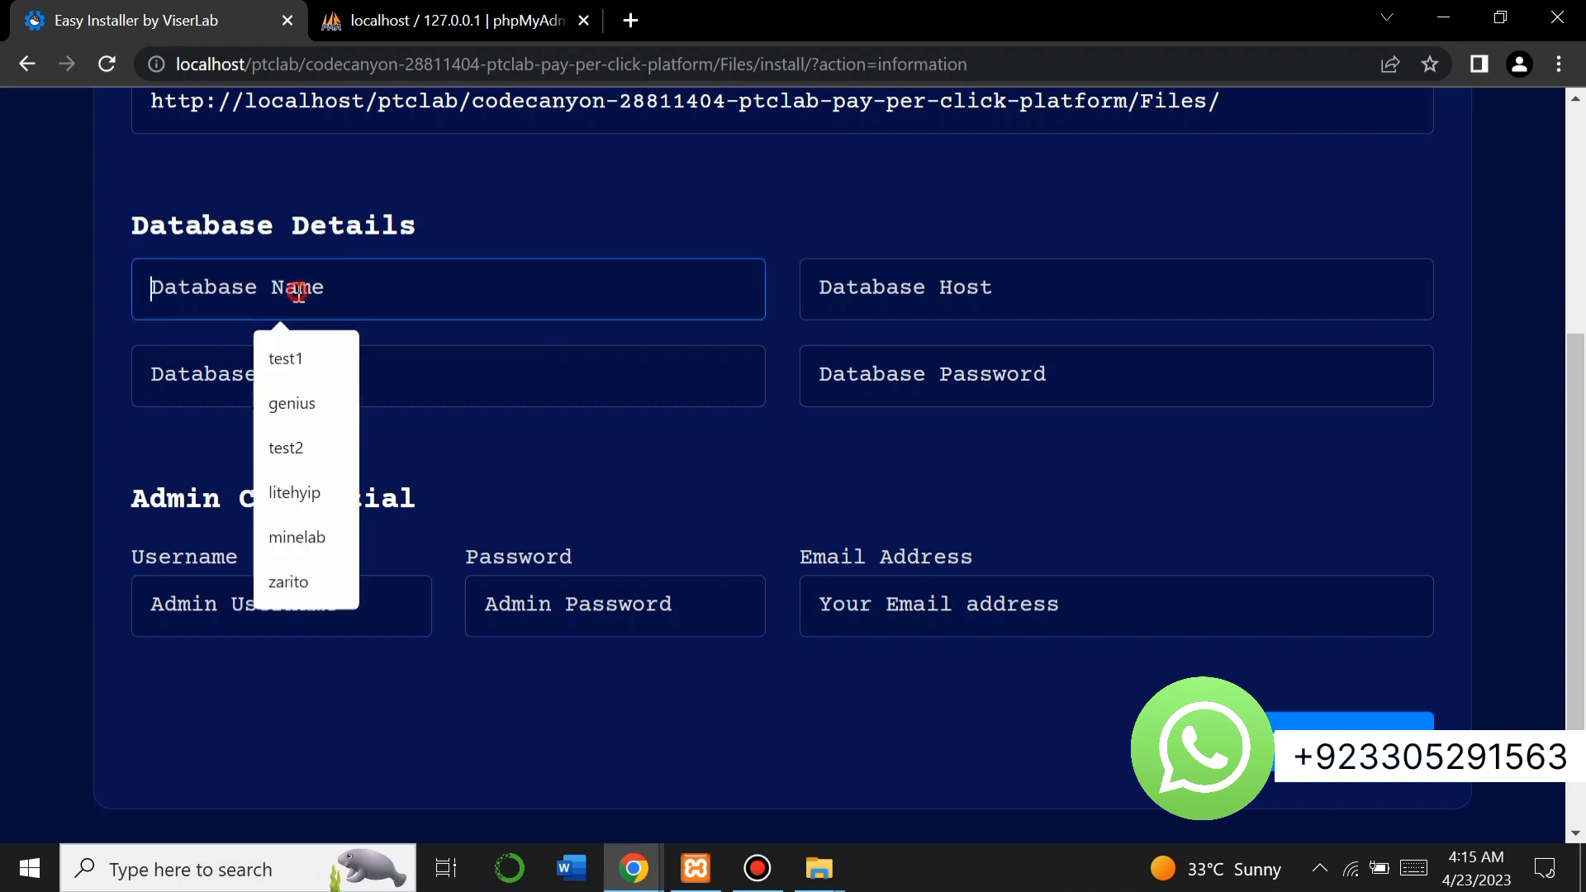
pyautogui.write('ptc')
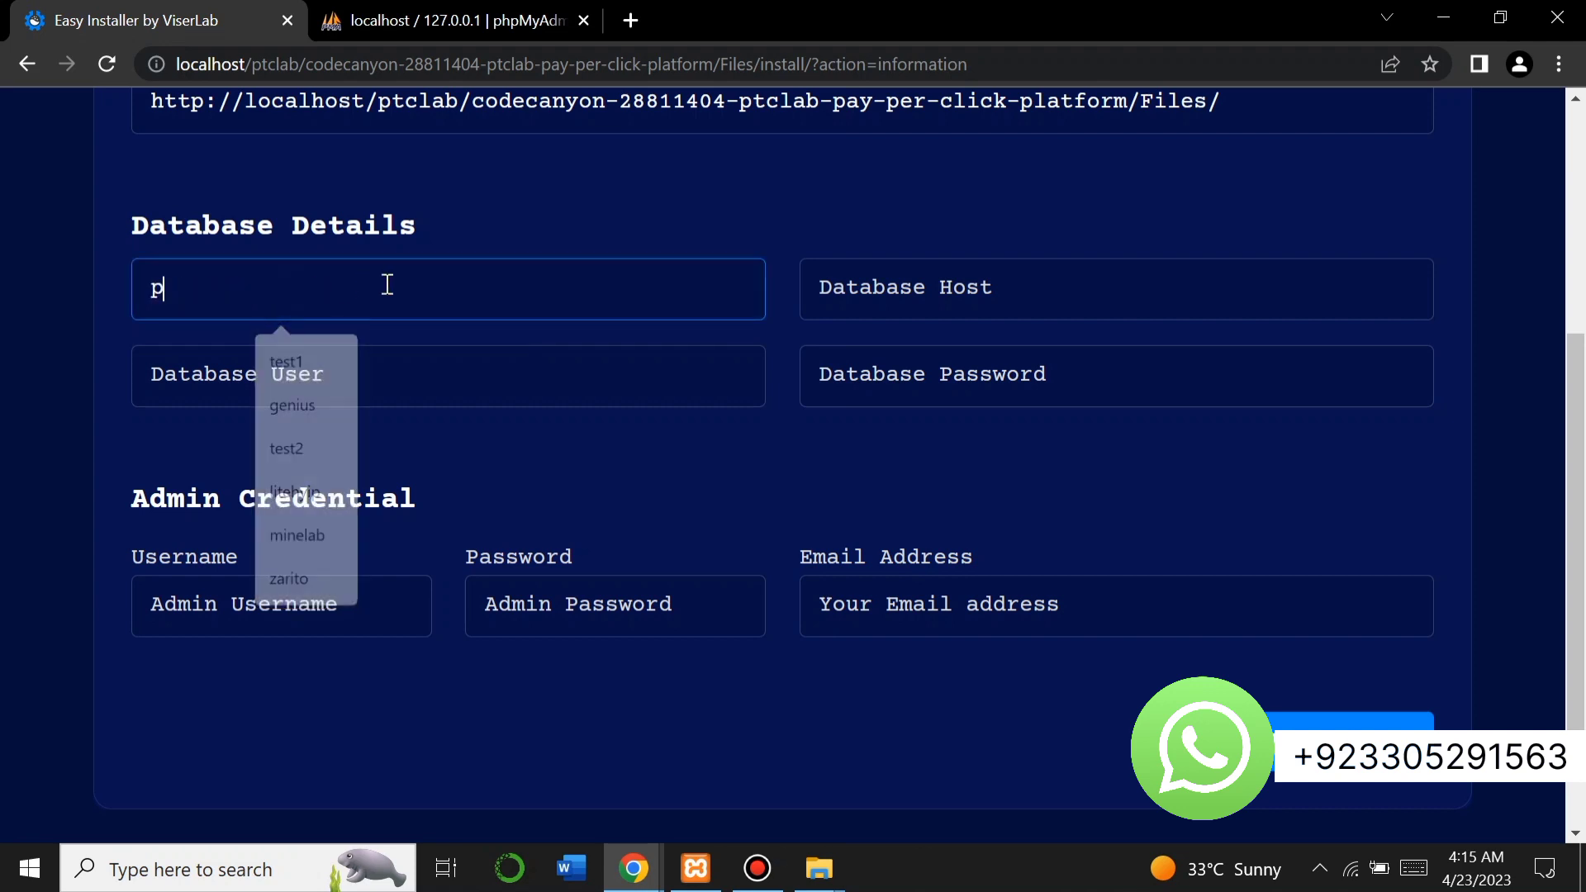
pyautogui.click(909, 299)
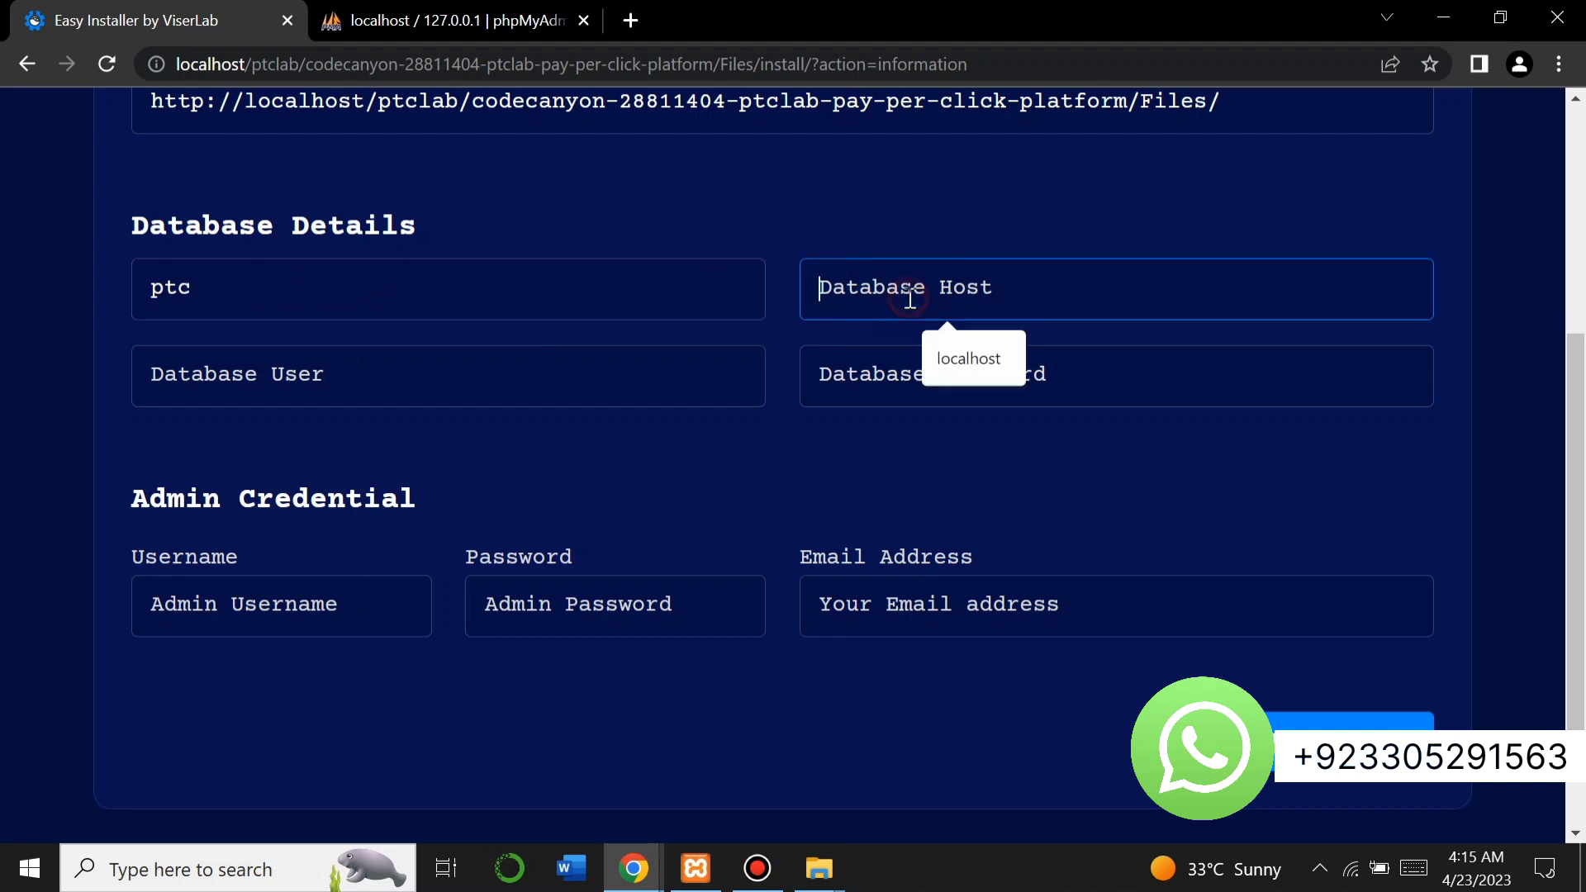
pyautogui.click(950, 354)
pyautogui.click(517, 382)
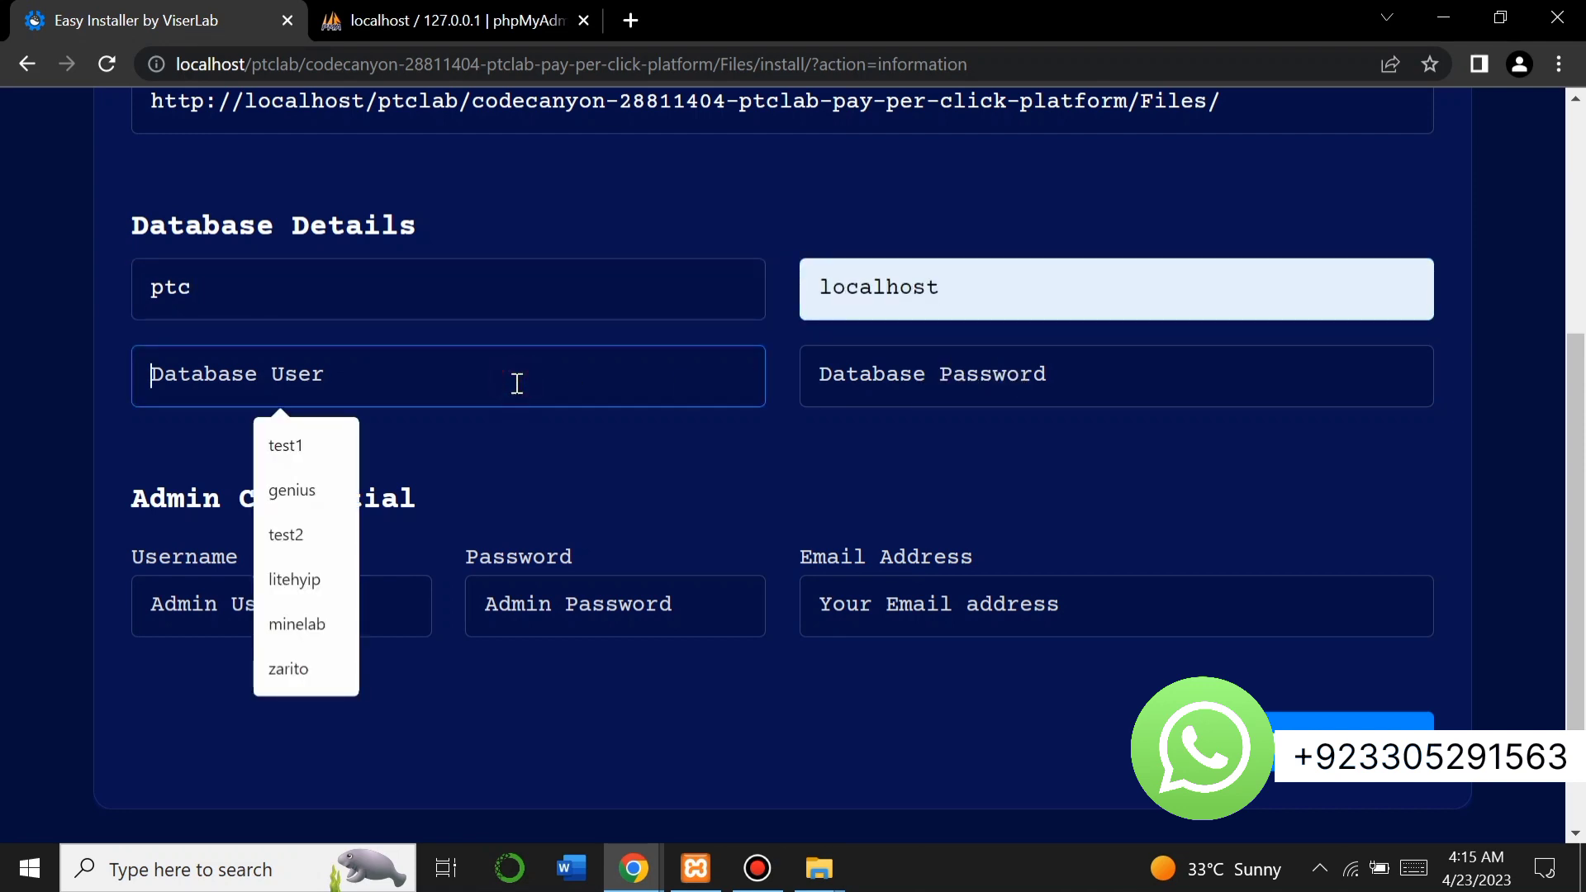
pyautogui.write('ptc')
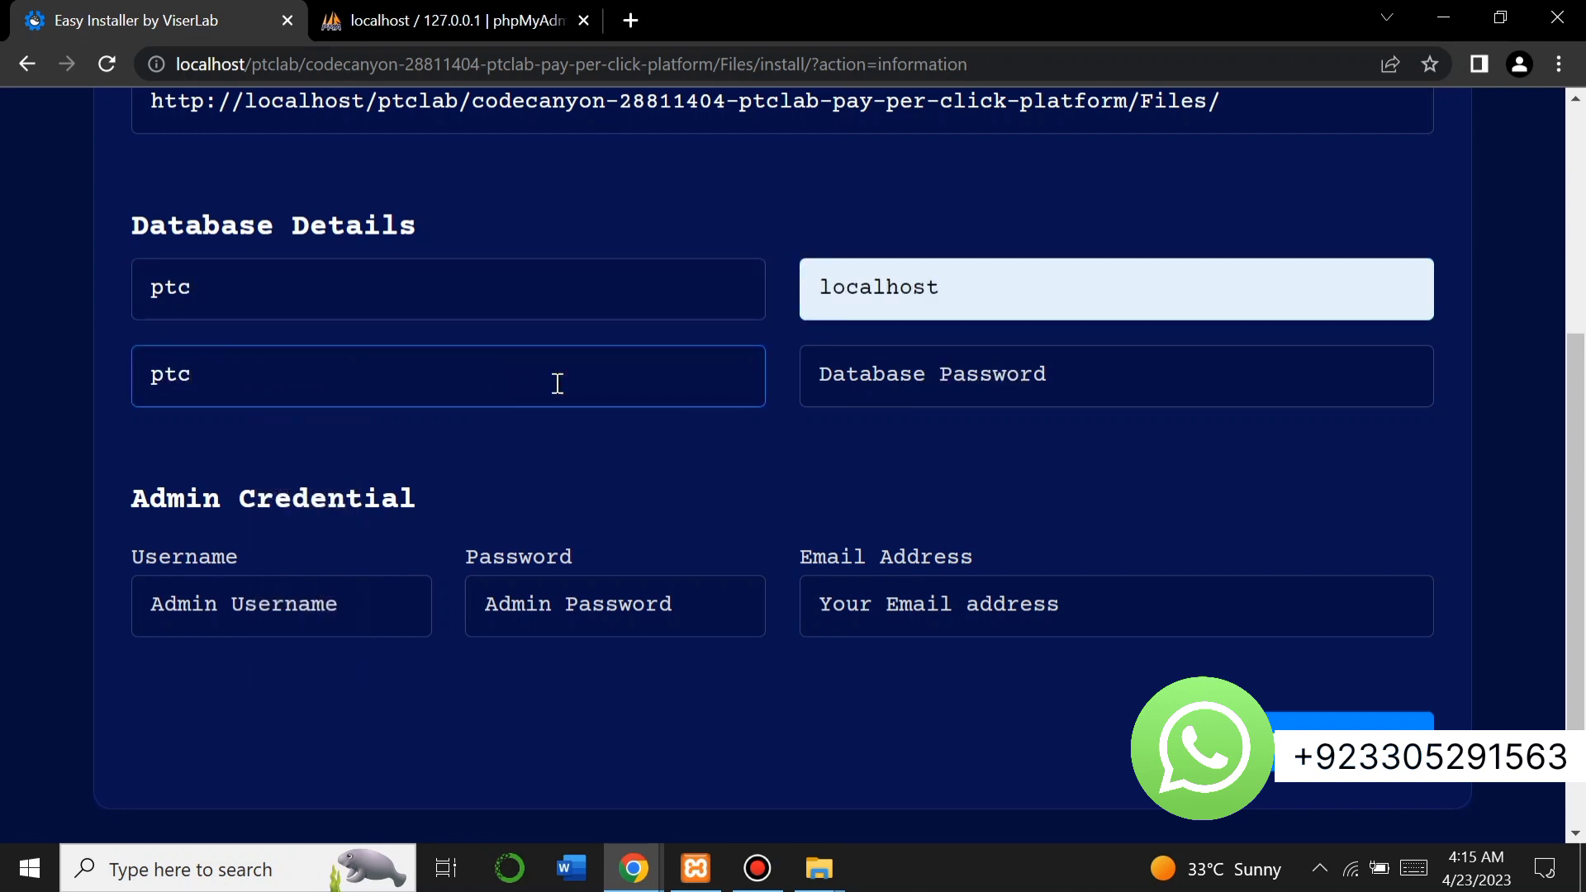
pyautogui.click(944, 397)
pyautogui.write('ptc')
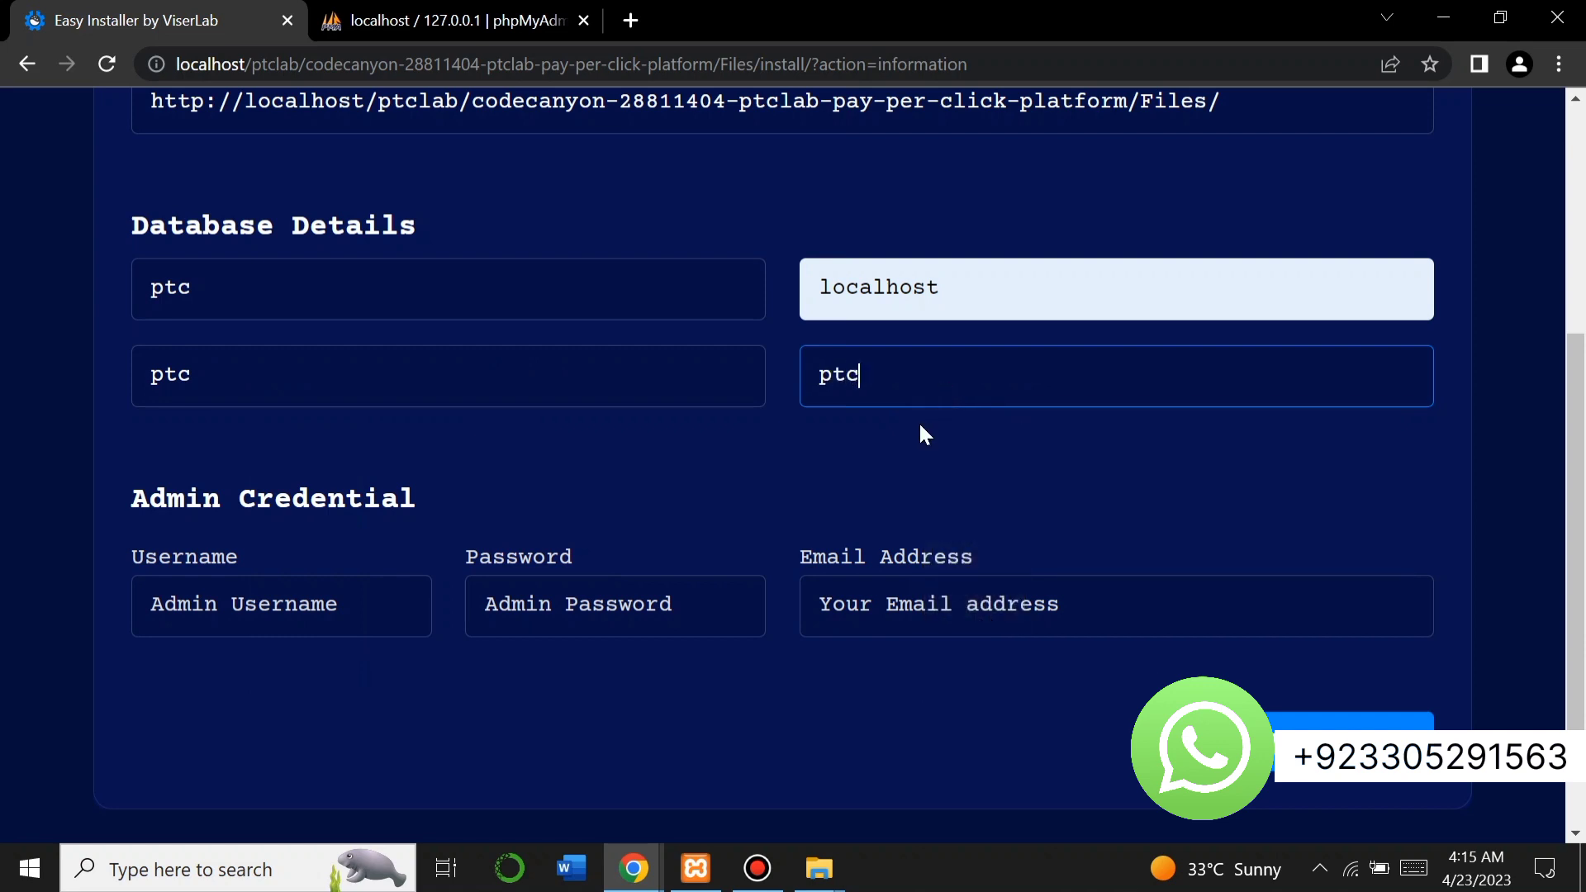
# Fill in the admin username, password and e-mail from saved entries and run the installation.
pyautogui.click(433, 601)
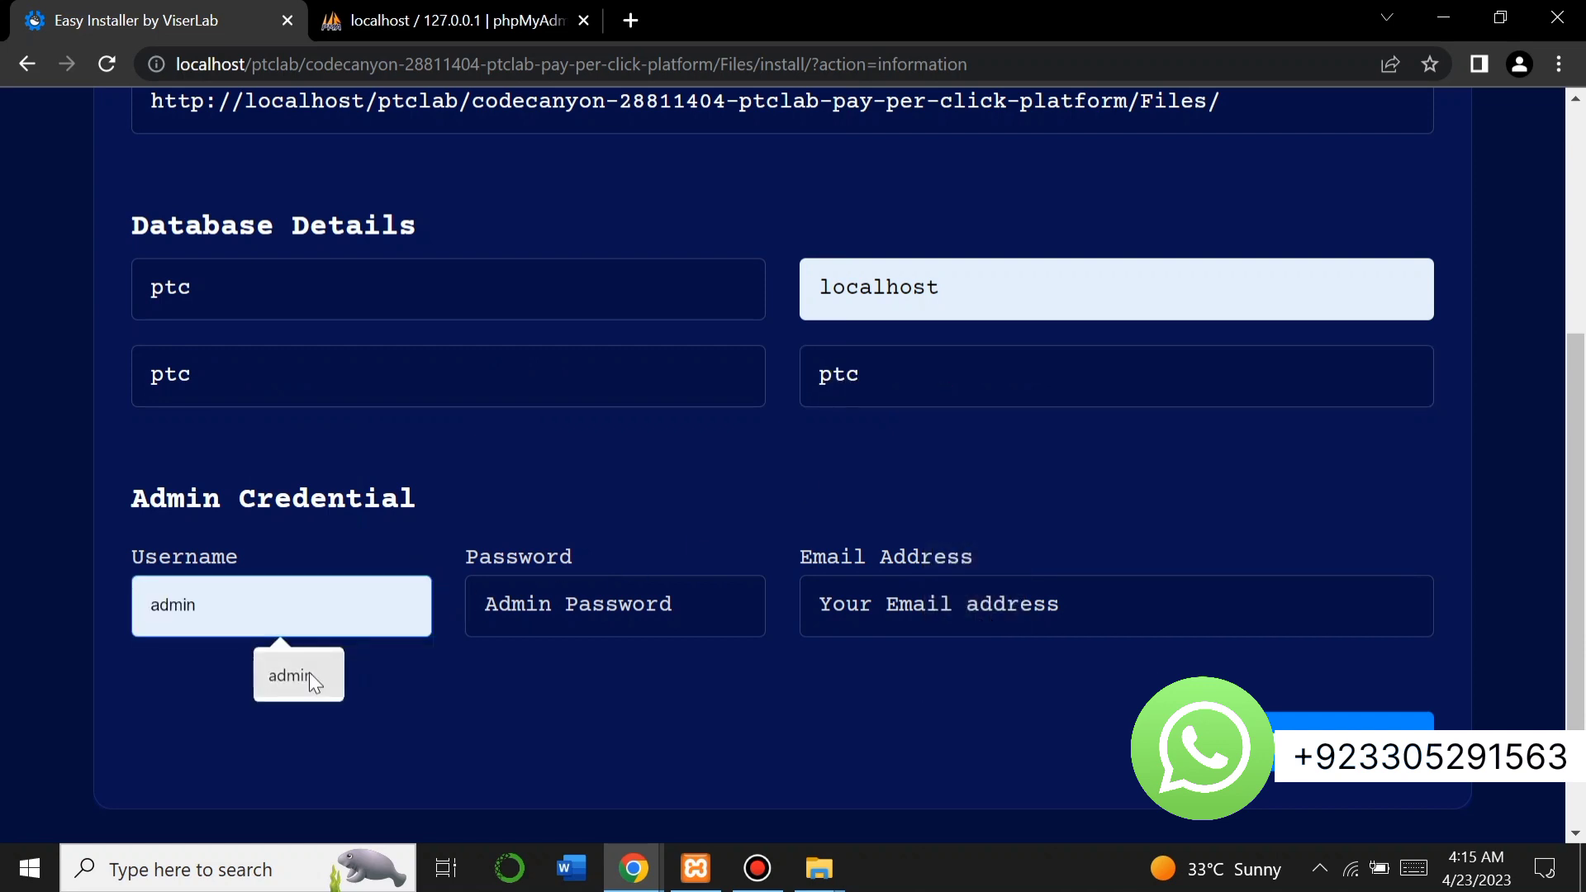
pyautogui.click(308, 673)
pyautogui.click(468, 634)
pyautogui.click(621, 670)
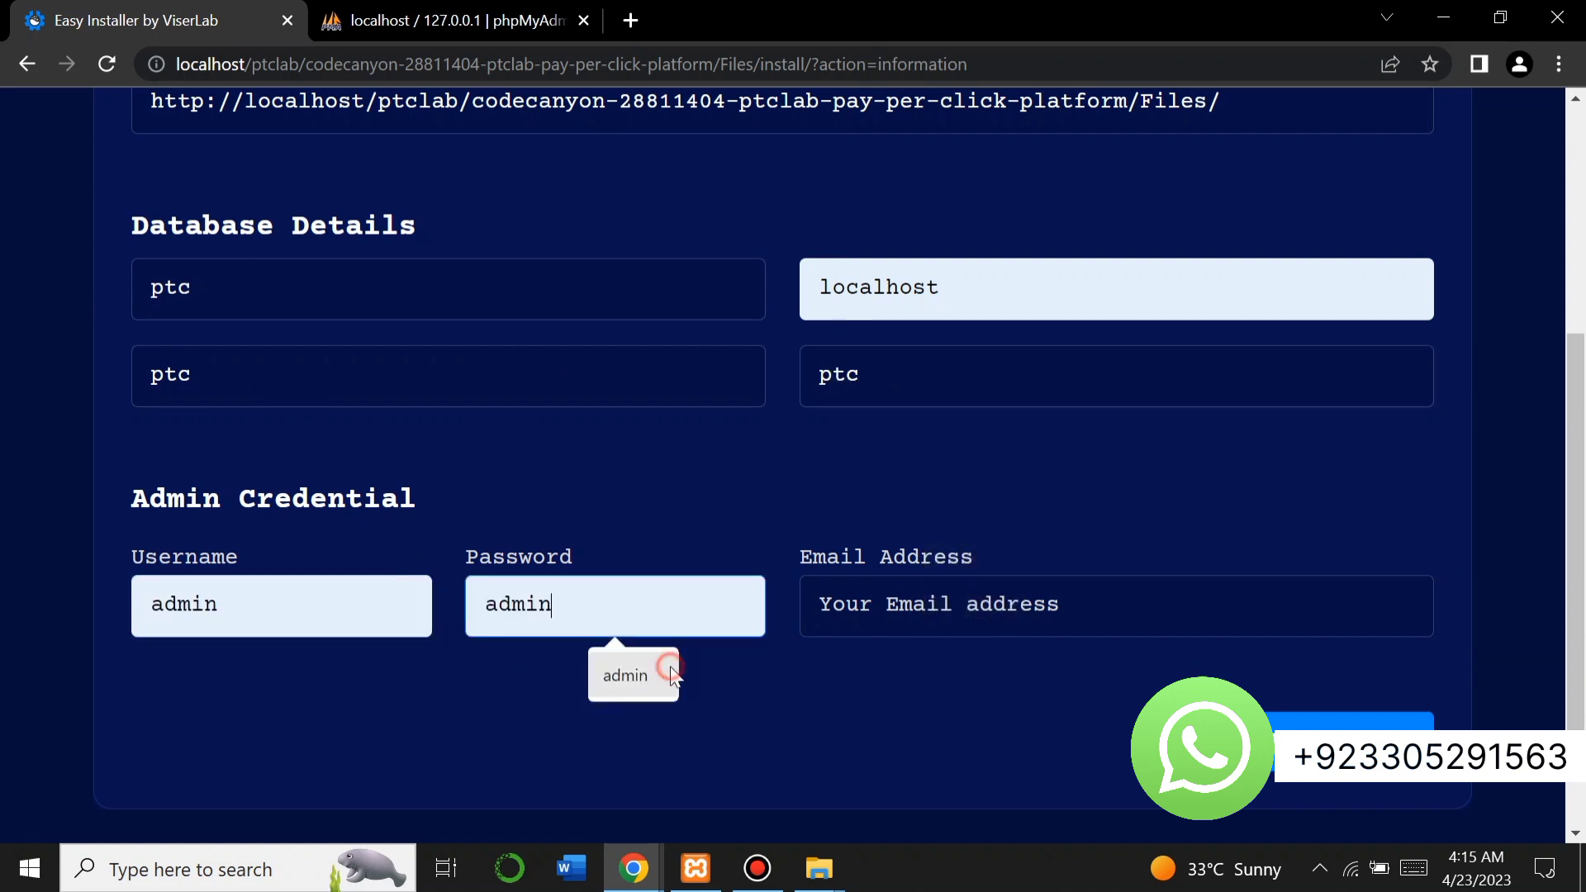
pyautogui.click(871, 621)
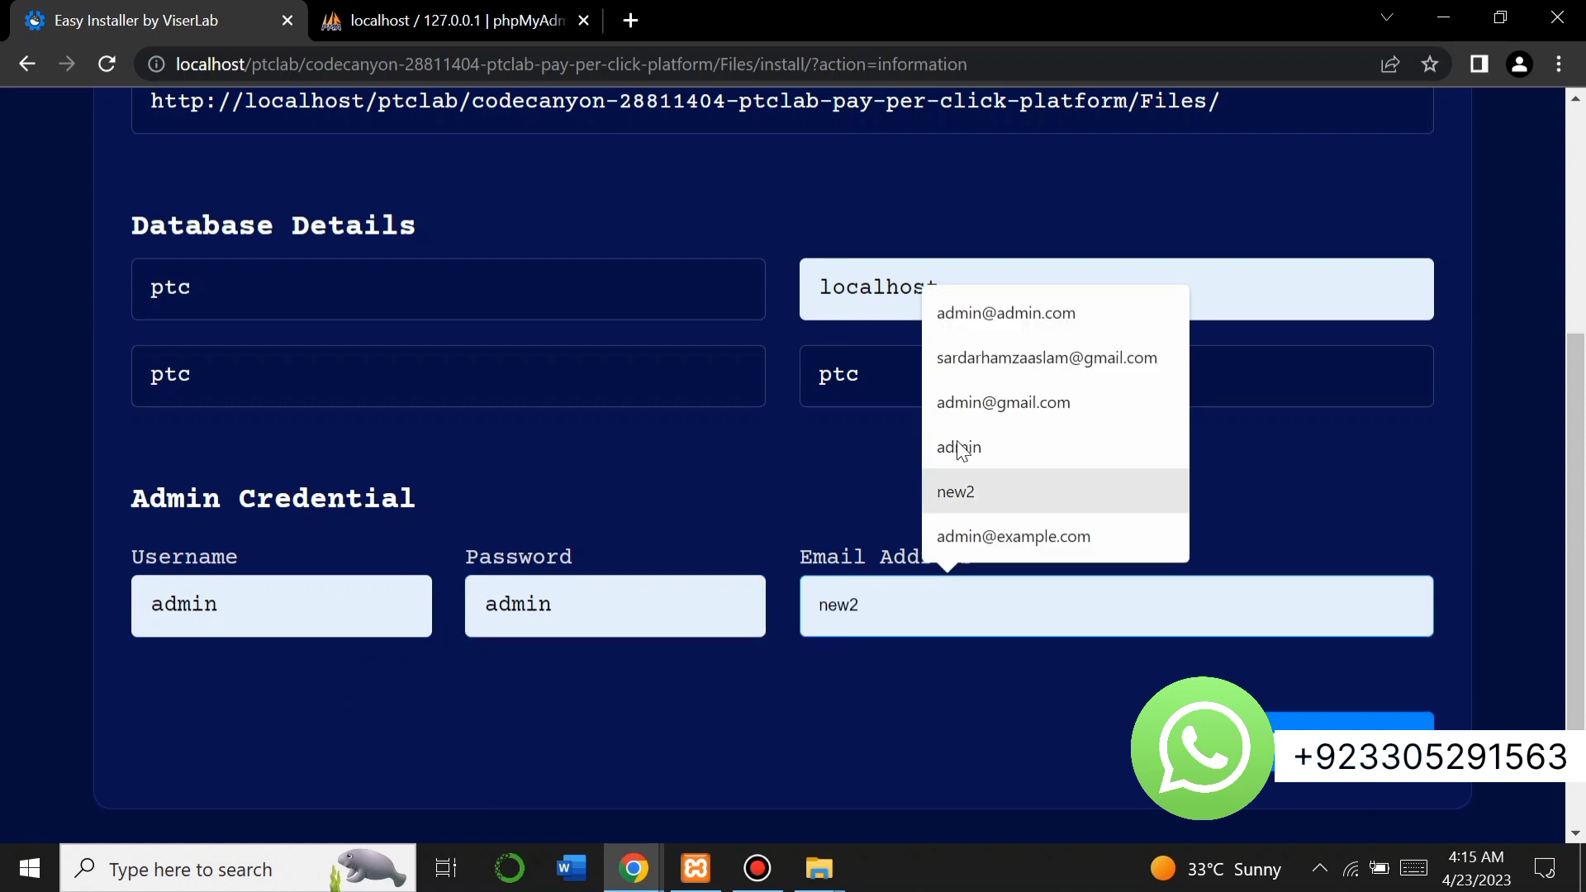
pyautogui.click(1003, 322)
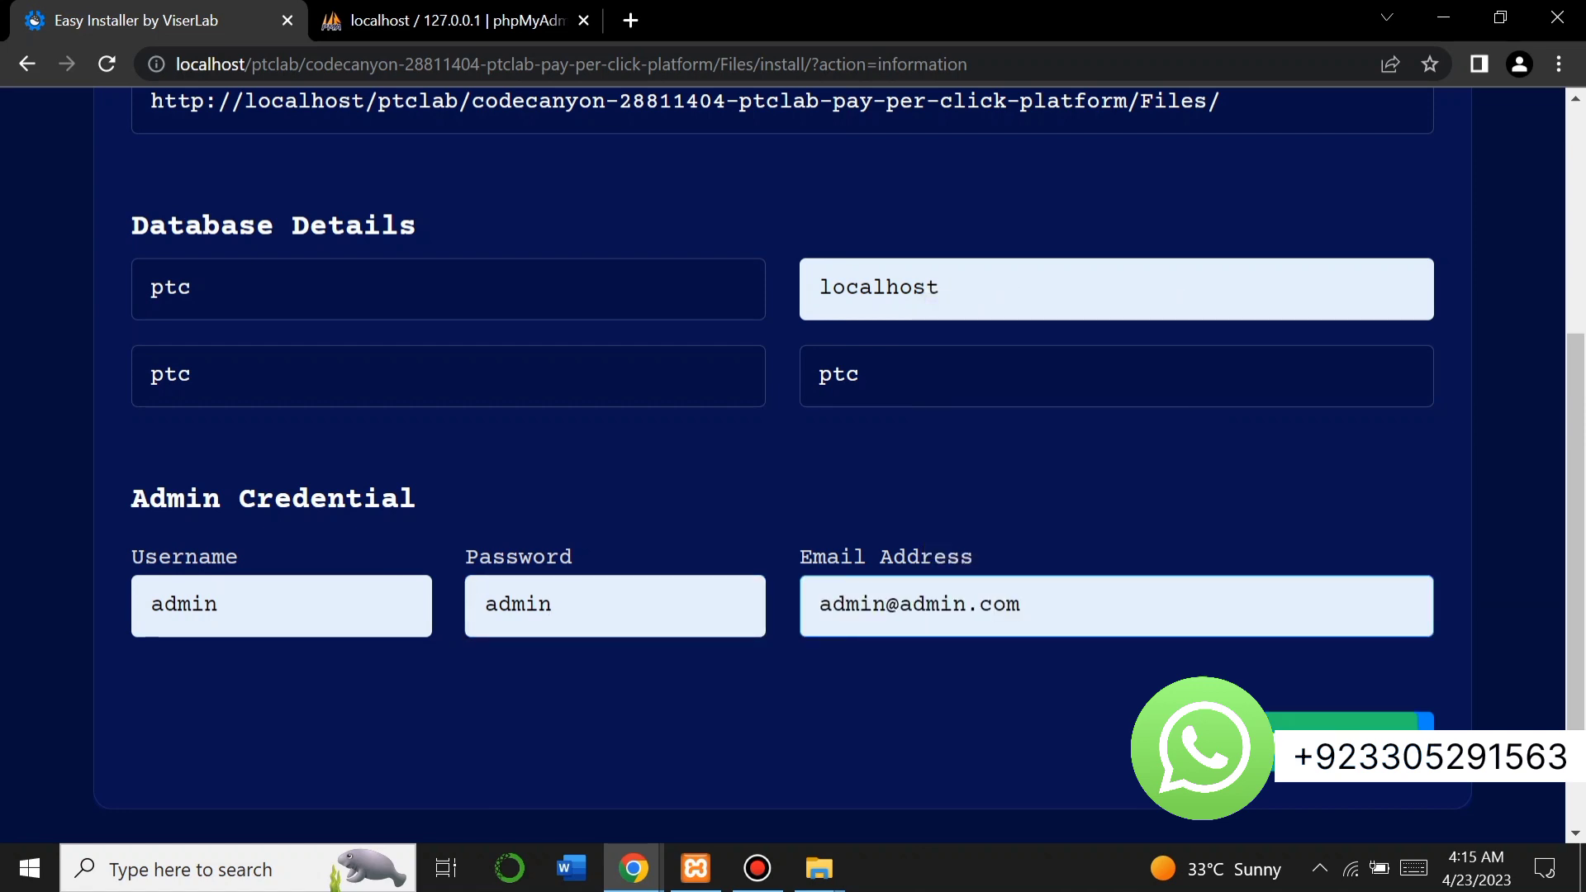
pyautogui.click(1293, 720)
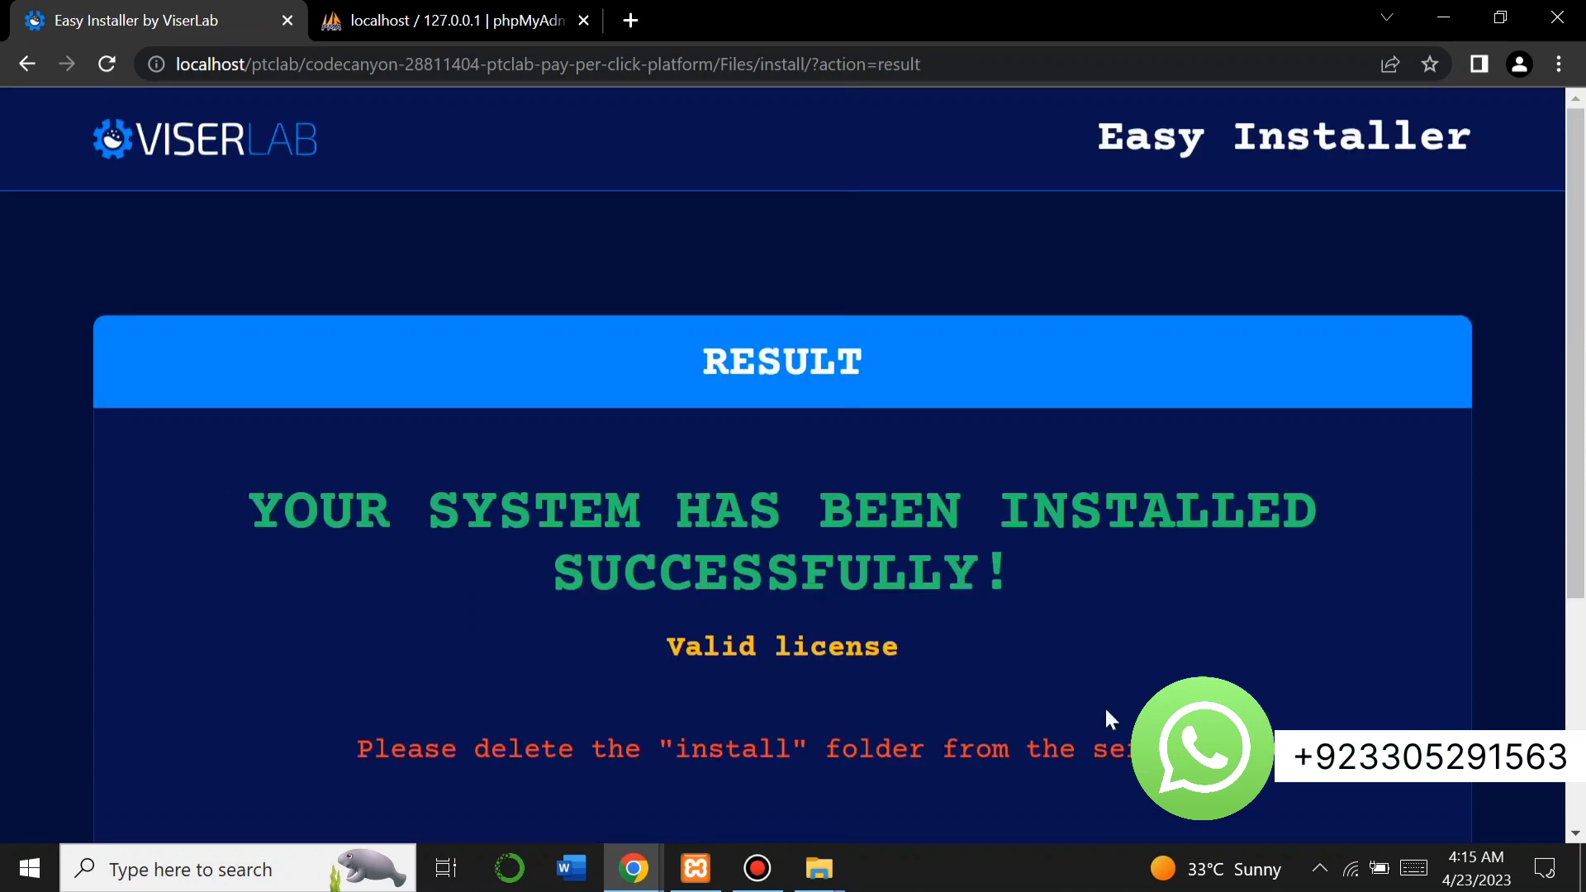
# Review the success message and the delete-install-folder reminder, then go to the installed website.
pyautogui.moveTo(902, 671); pyautogui.dragTo(281, 510)
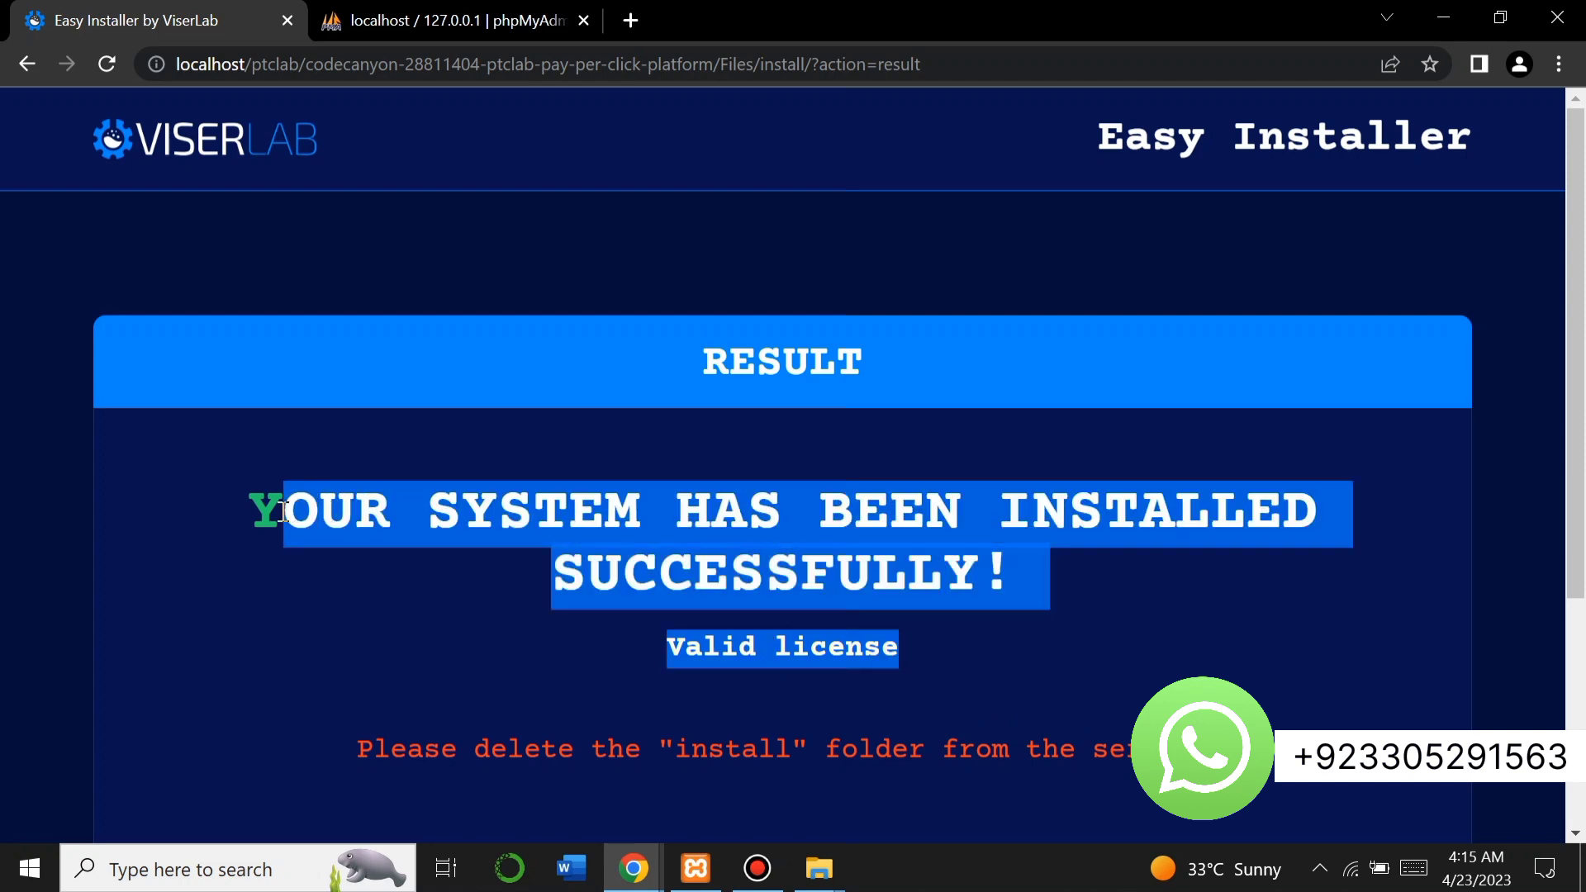
pyautogui.click(876, 686)
pyautogui.scroll(-2, 876, 687)
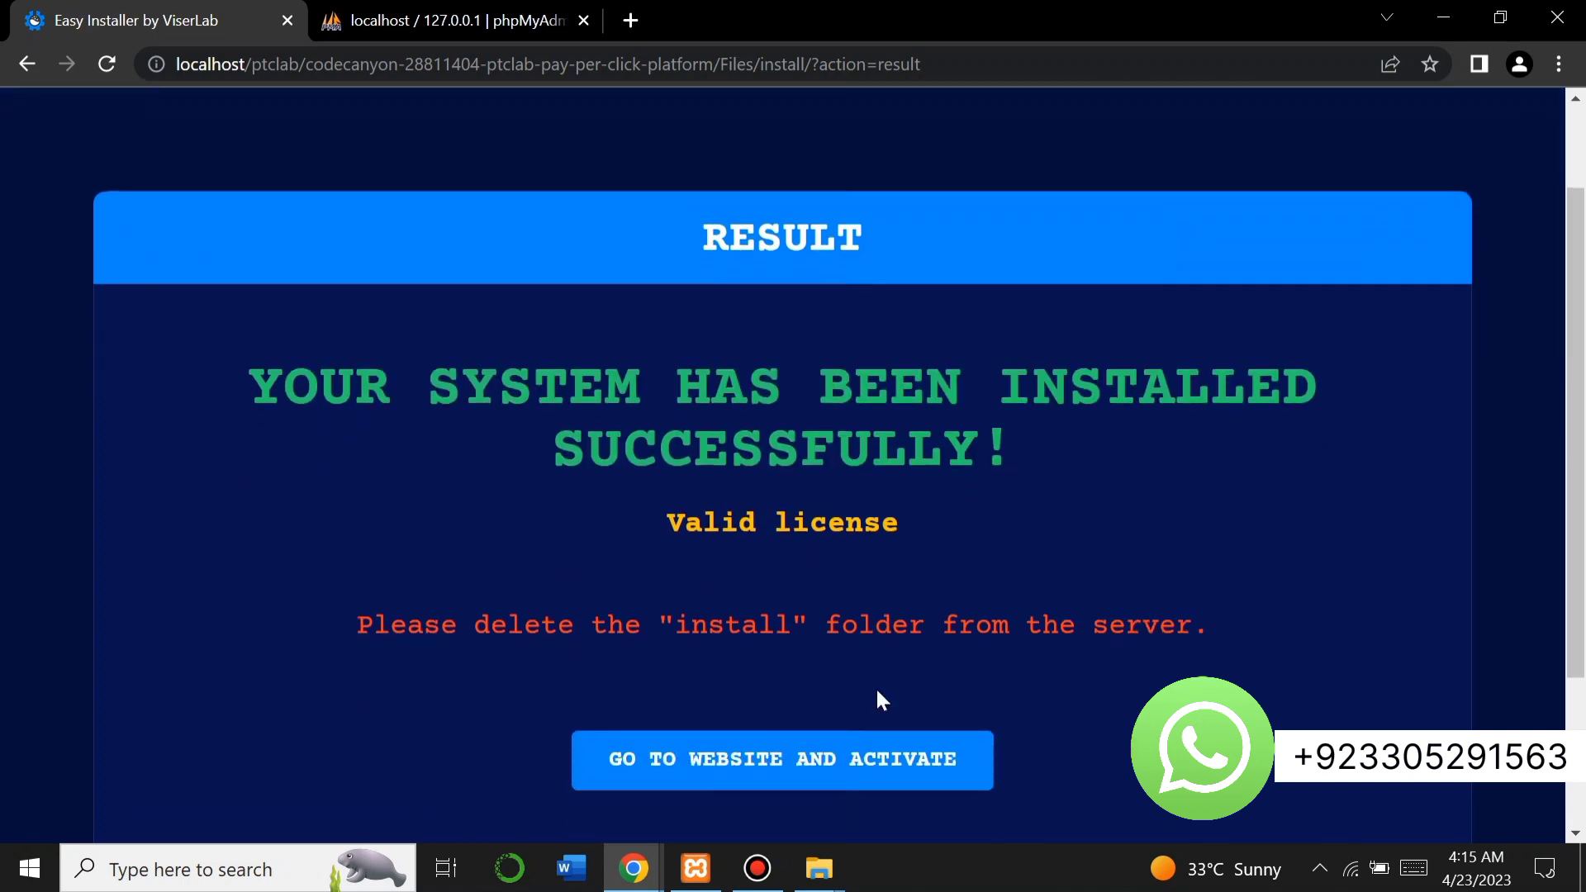
pyautogui.moveTo(1197, 570); pyautogui.dragTo(361, 567)
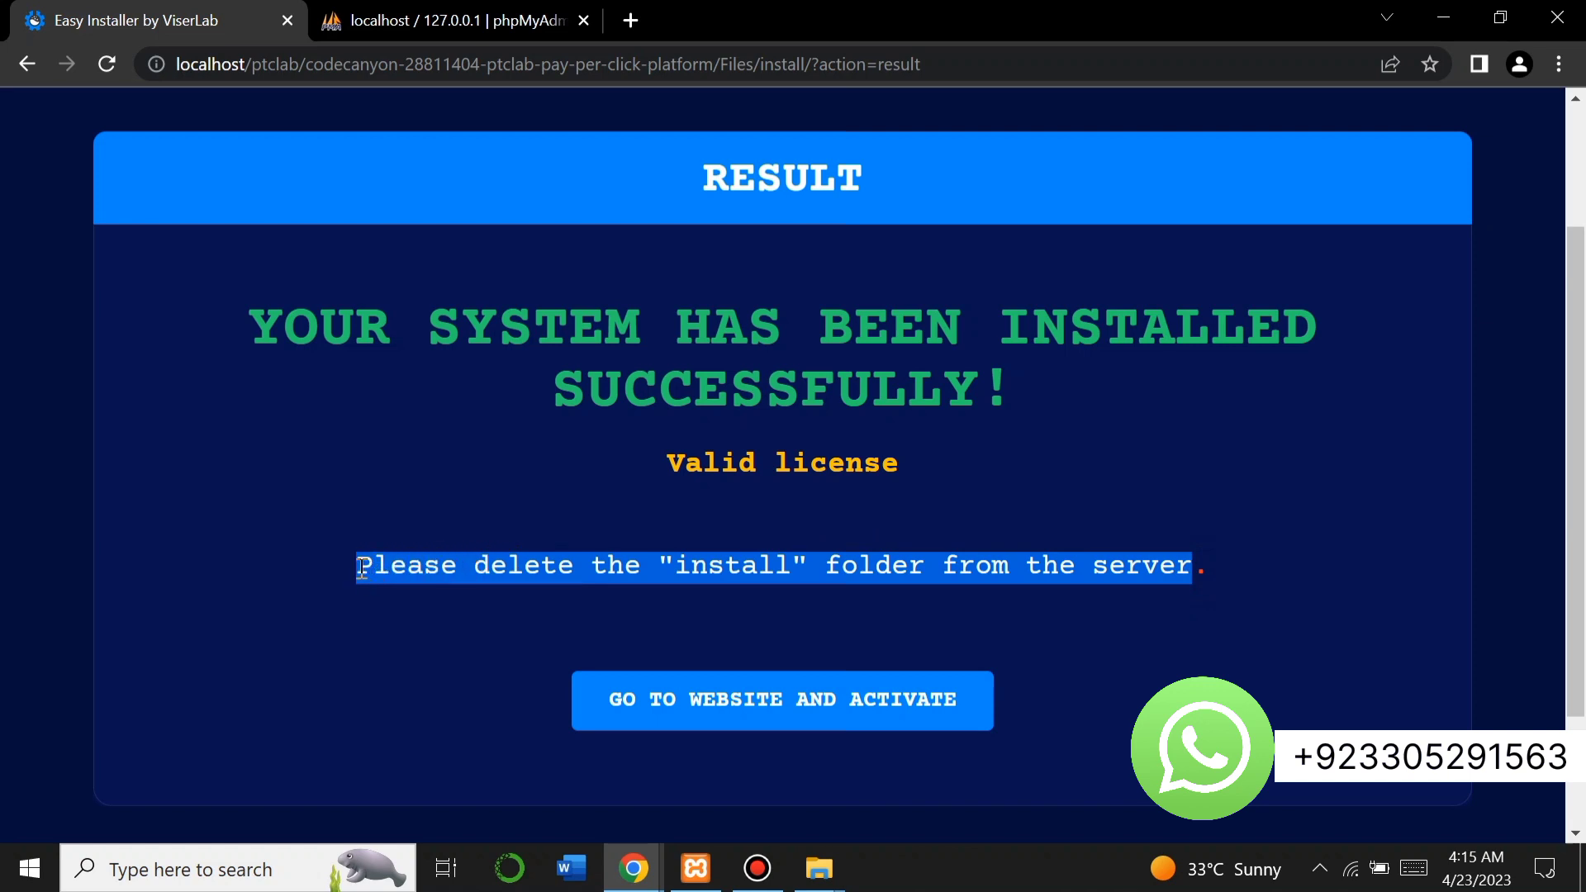
pyautogui.click(507, 610)
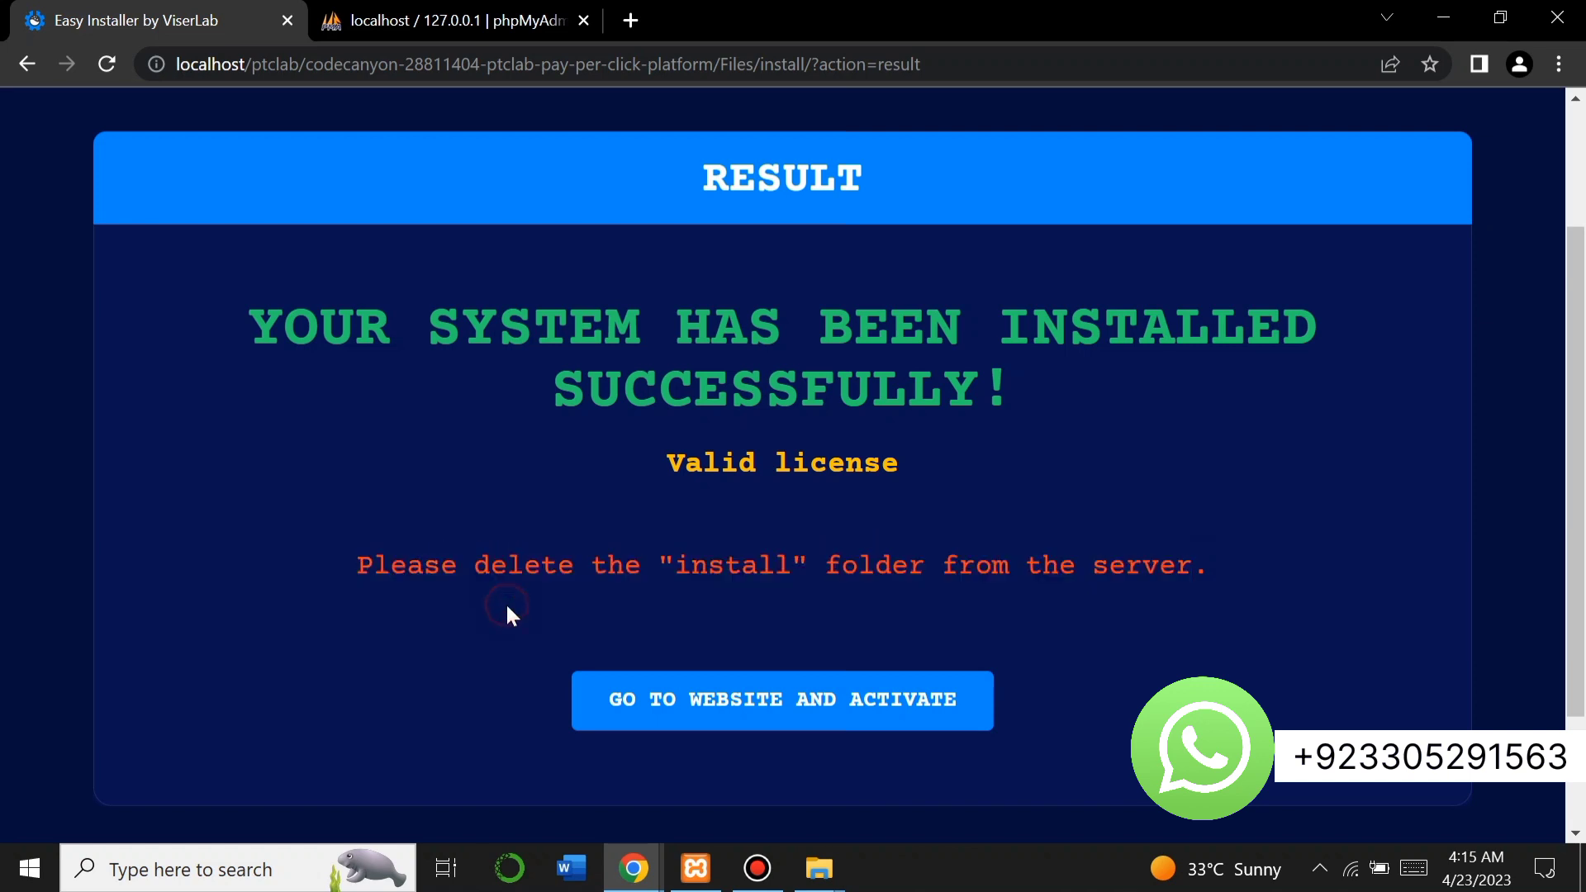
pyautogui.click(689, 713)
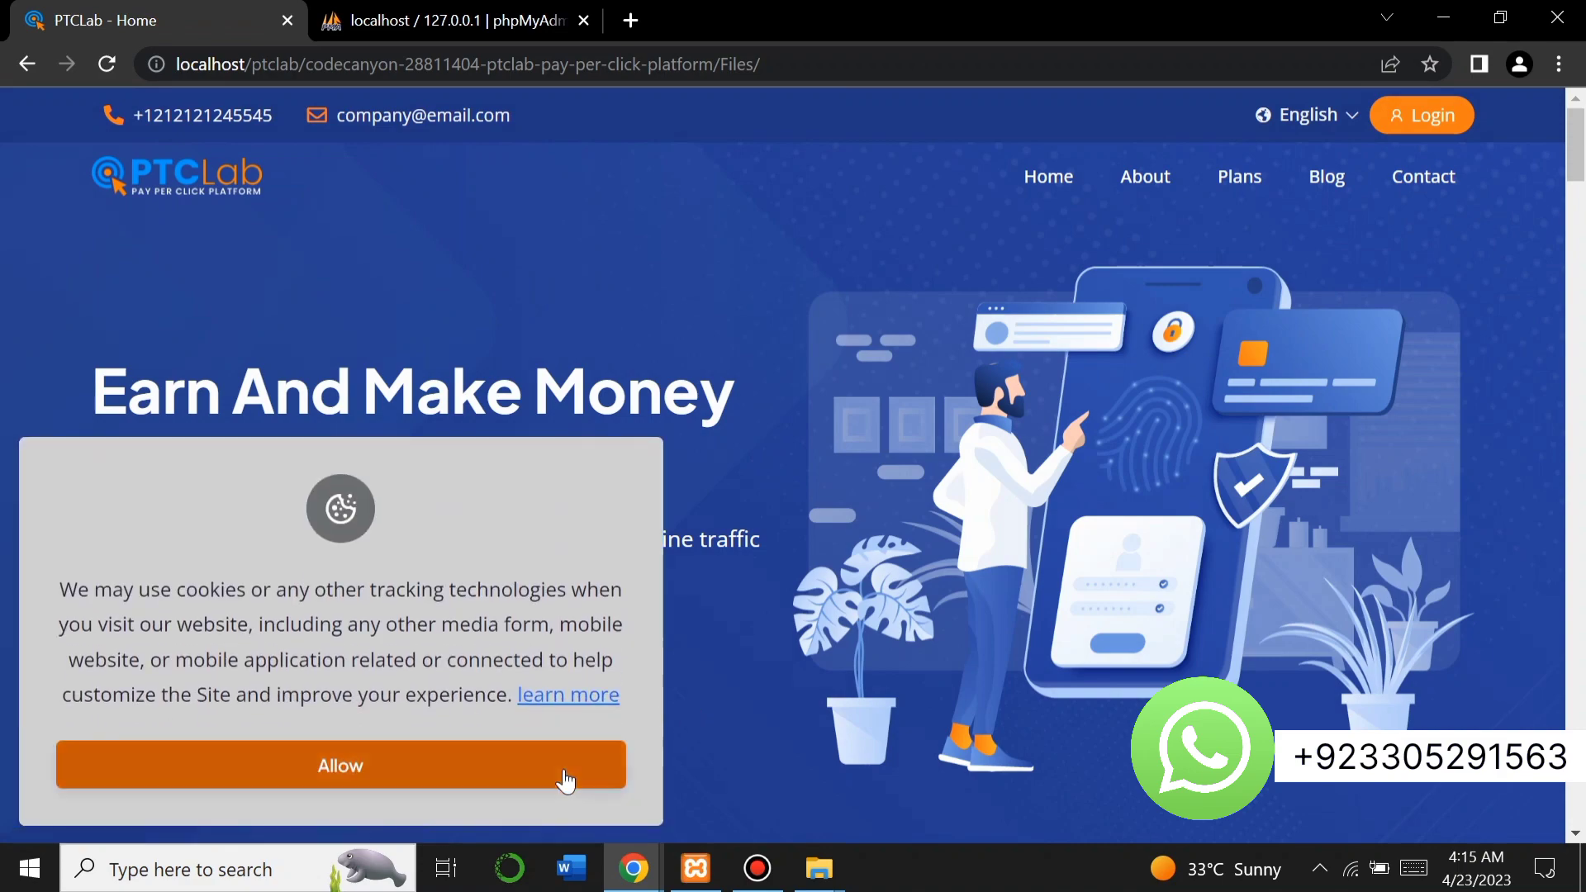
# Accept the cookie notice and load the site's /admin login page.
pyautogui.click(565, 781)
pyautogui.scroll(-10, 566, 776)
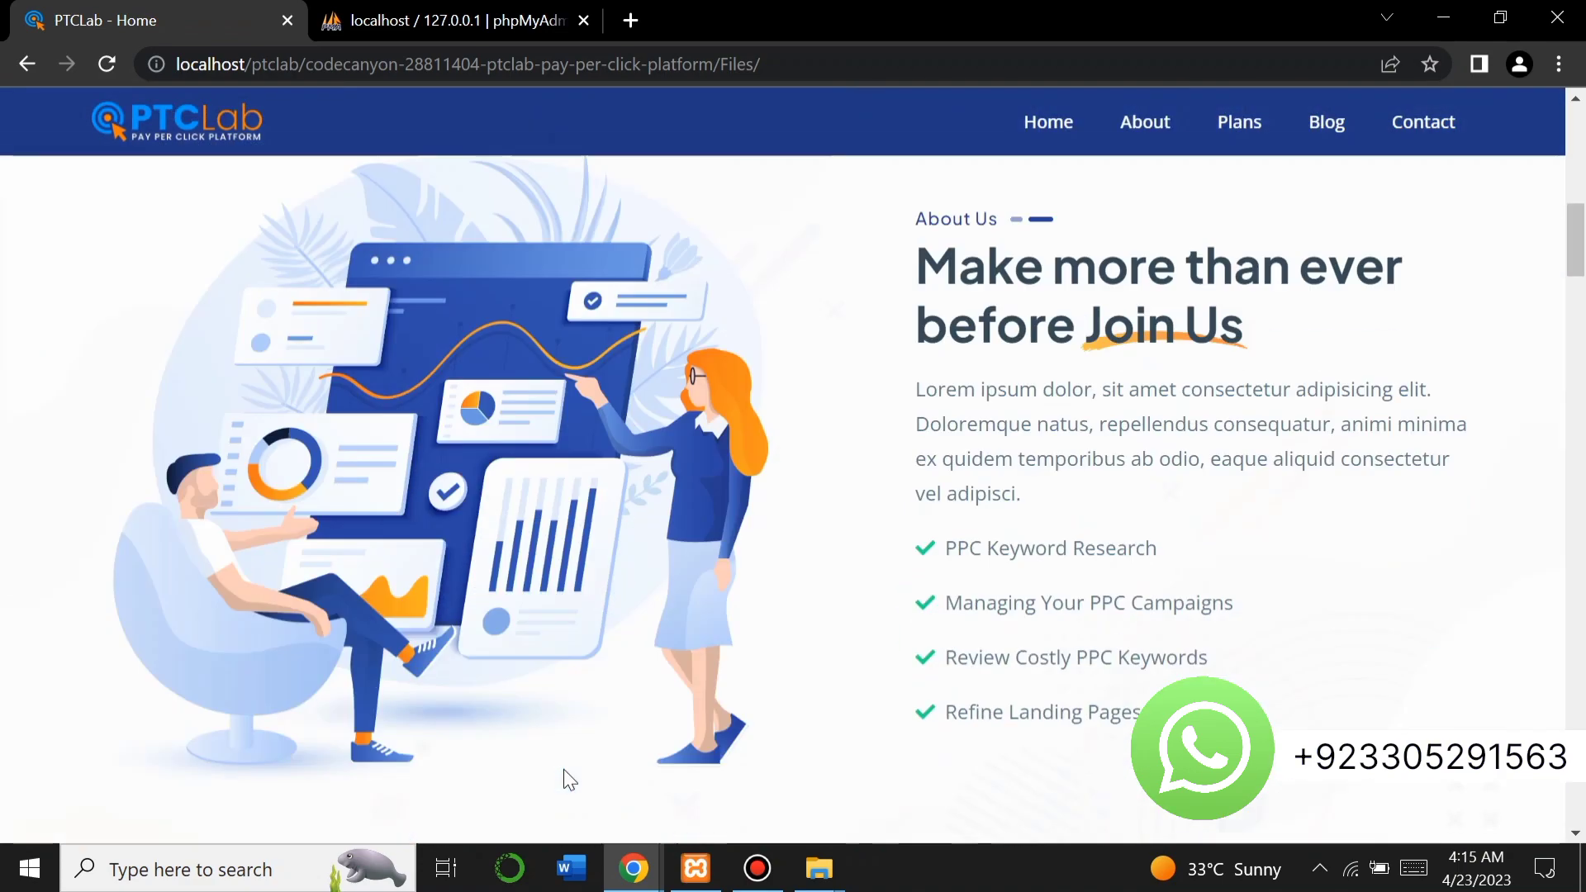
pyautogui.scroll(15, 562, 765)
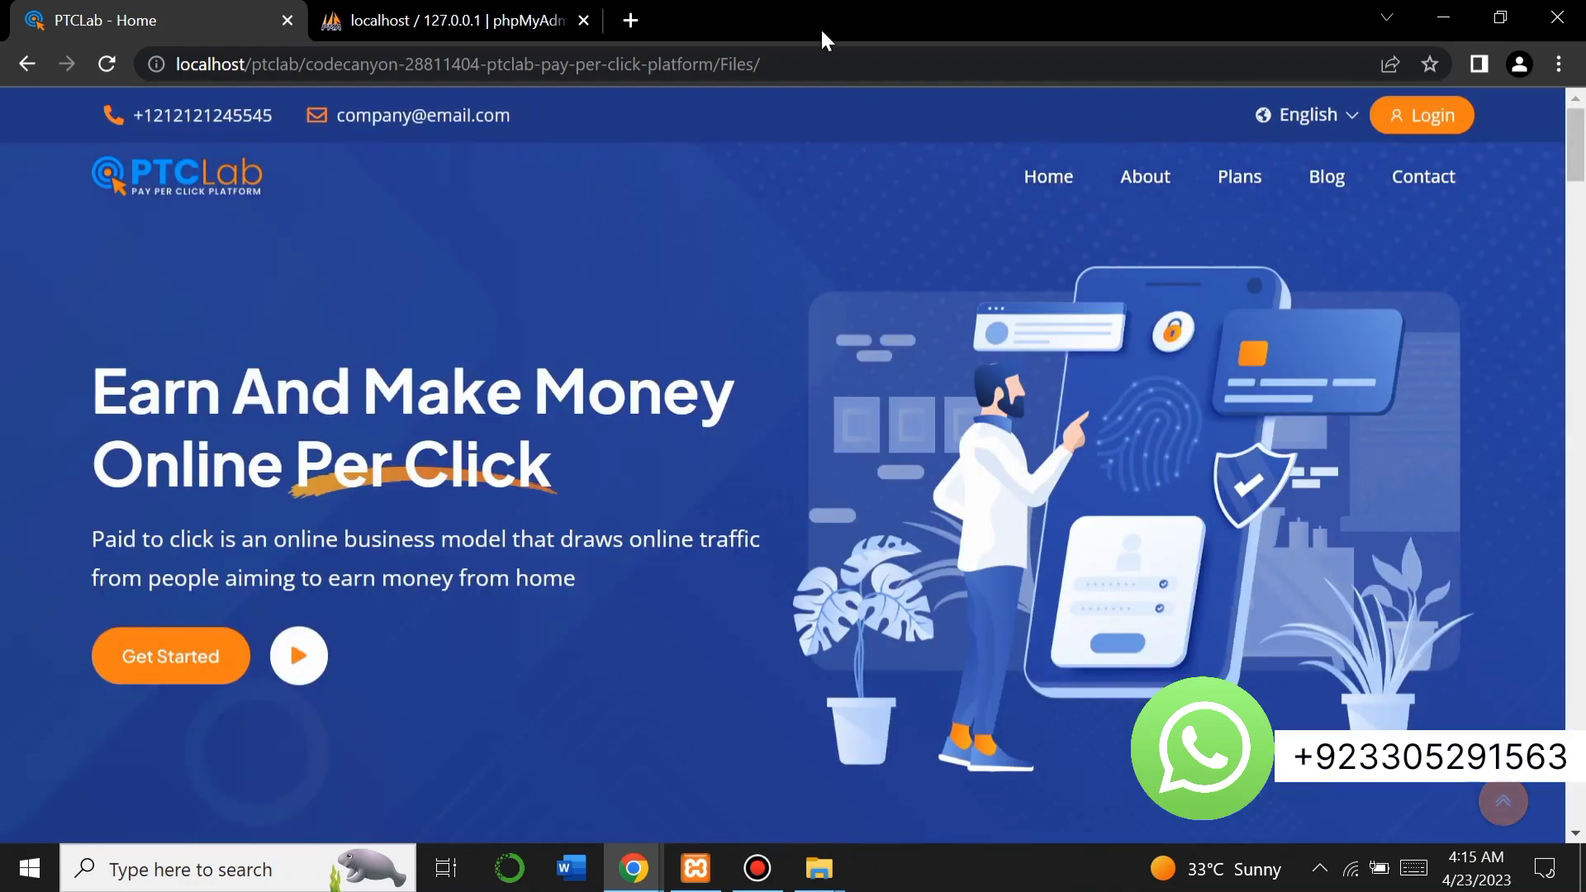
pyautogui.click(795, 63)
pyautogui.click(795, 63)
pyautogui.click(796, 62)
pyautogui.write('admin')
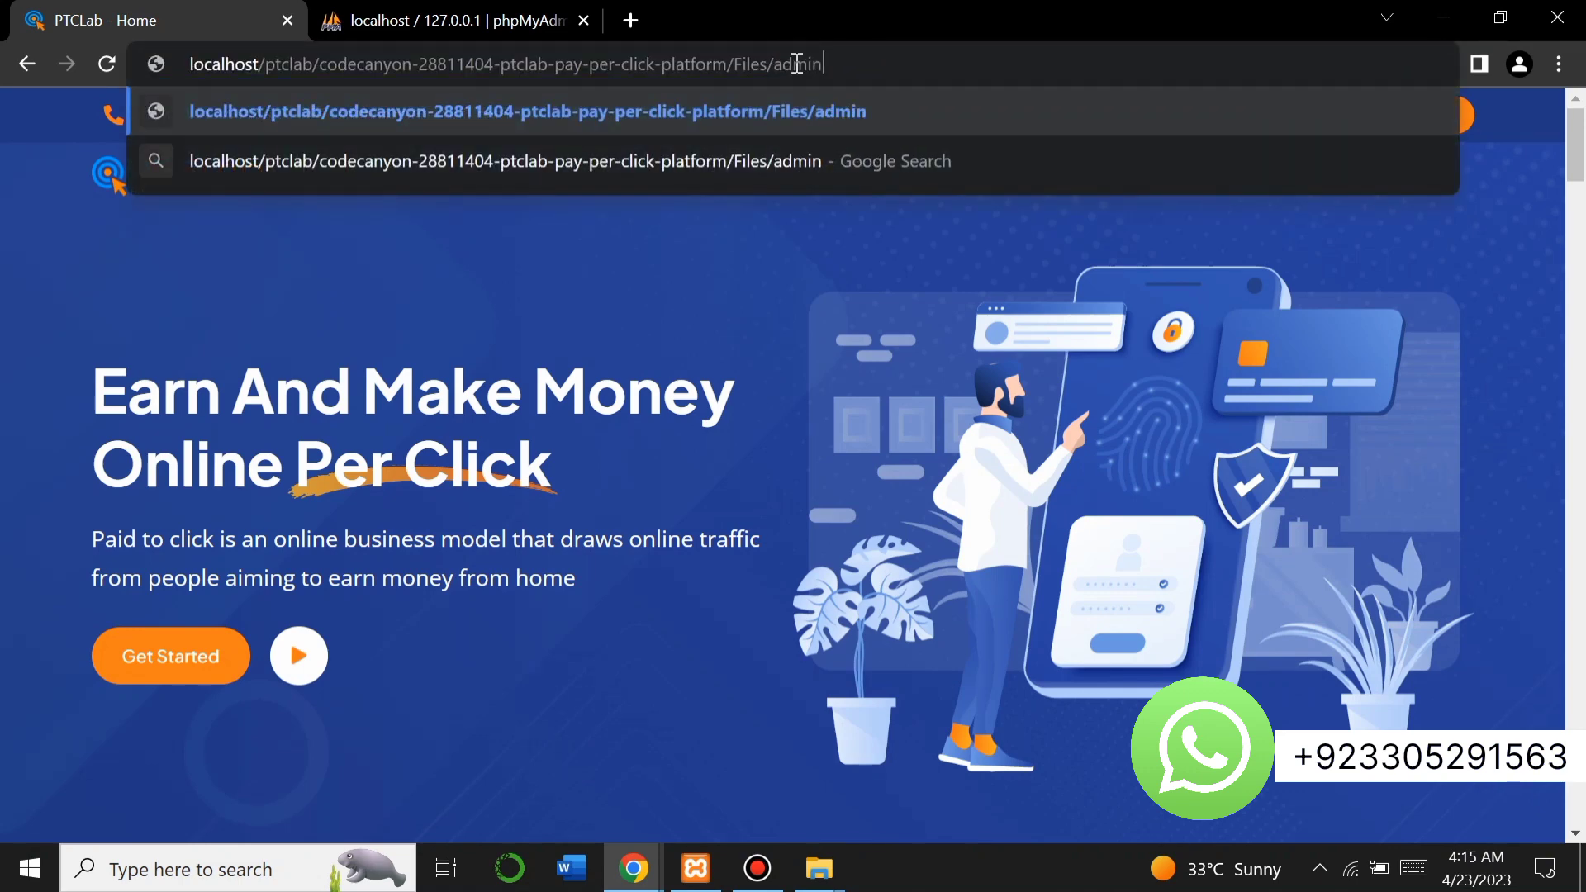
pyautogui.press('Return')
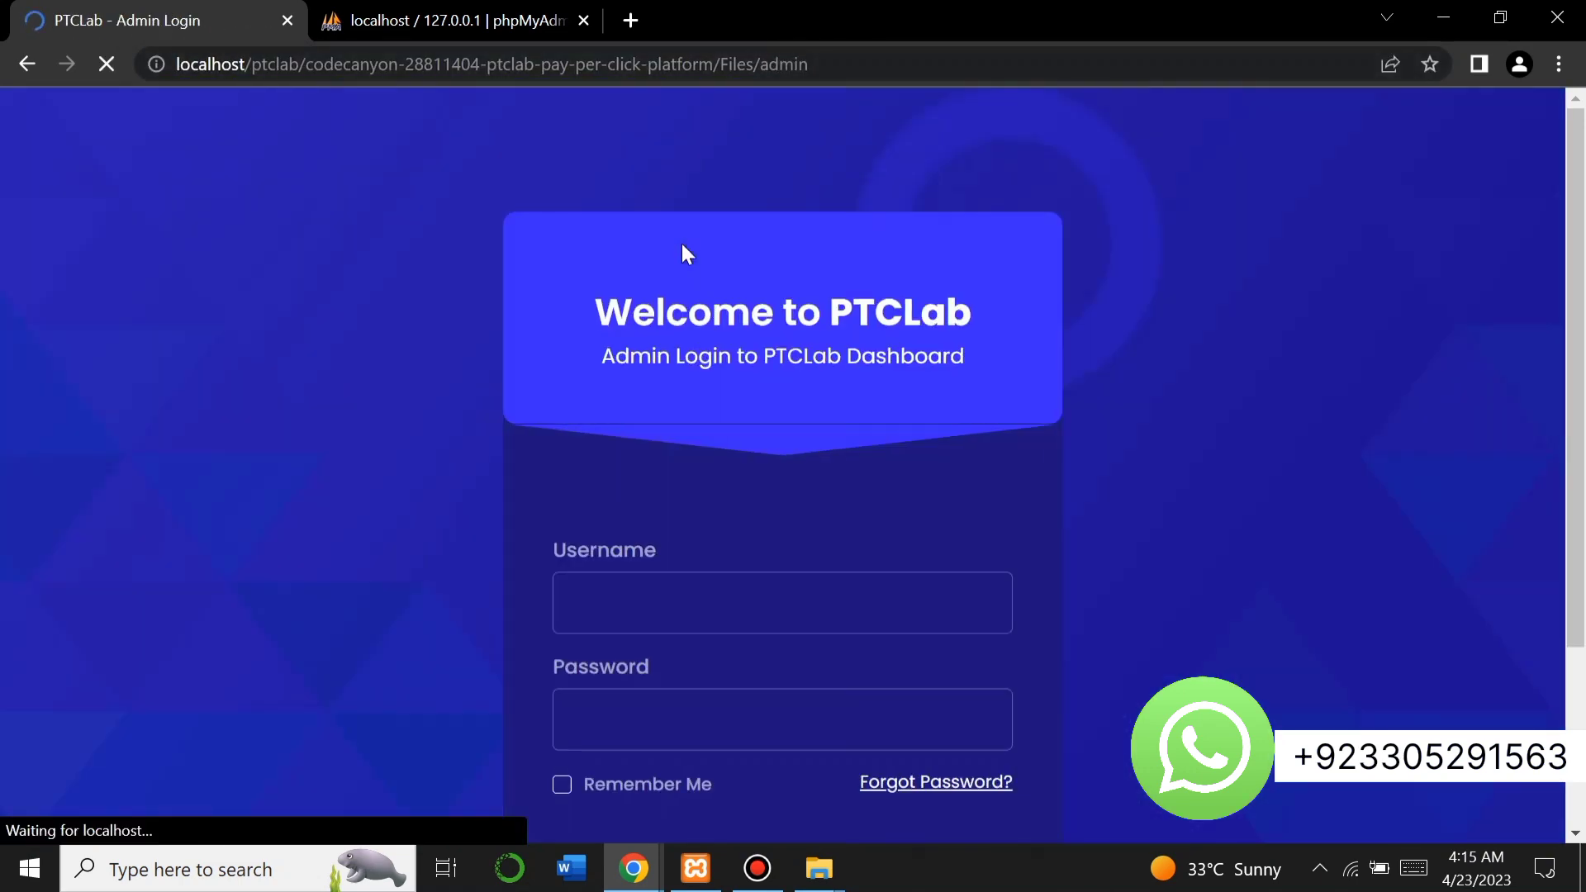
# Replace the autofilled credentials with the administrator username and password and log in.
pyautogui.click(667, 615)
pyautogui.press('BackSpace')
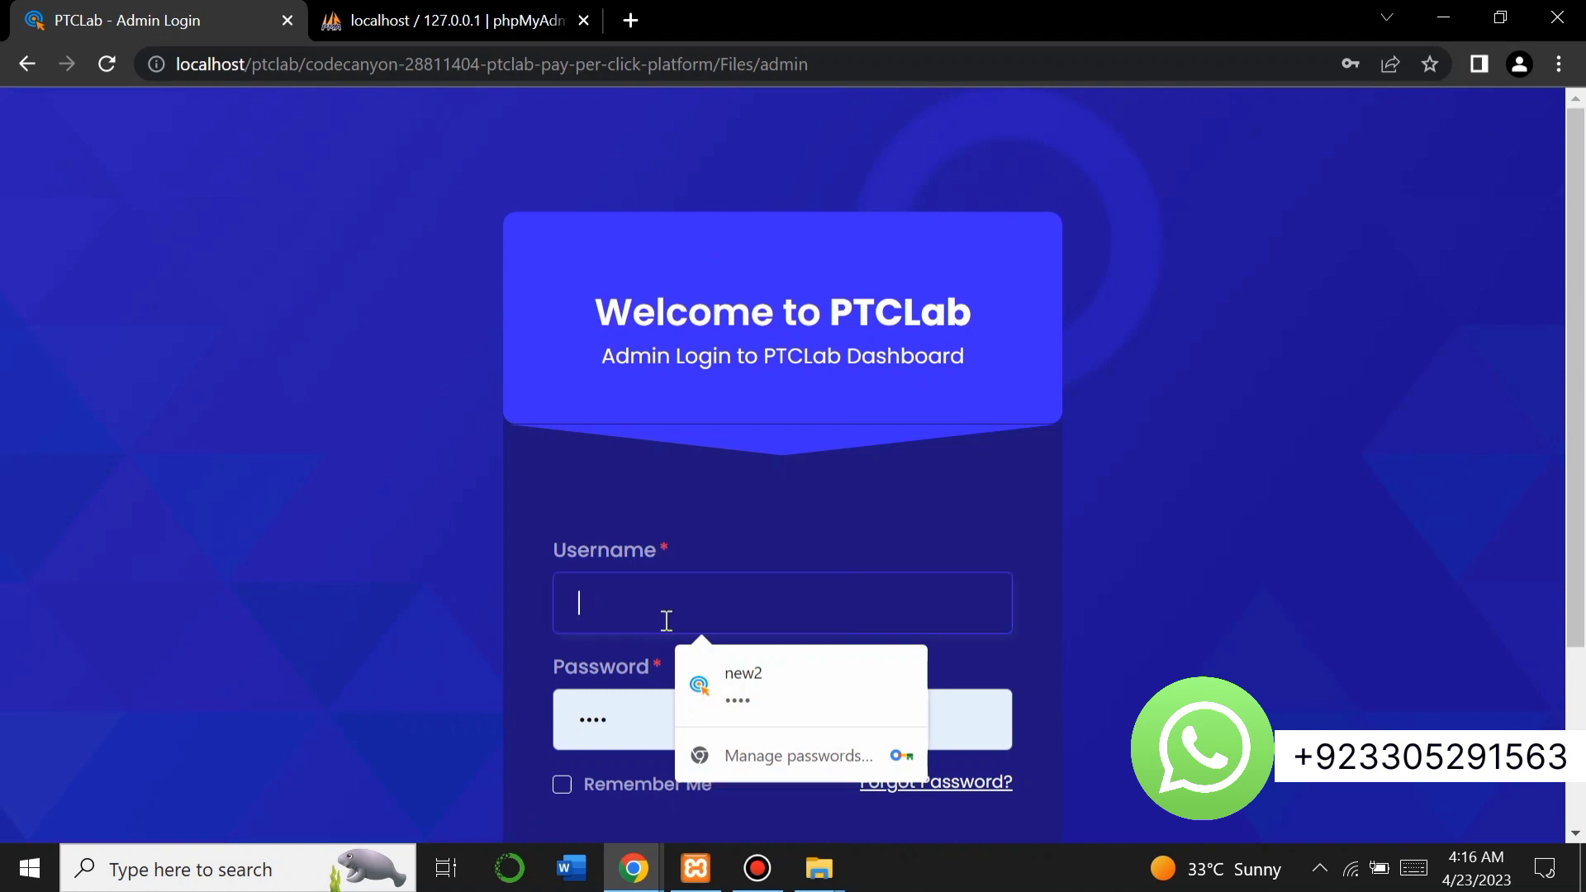
pyautogui.write('admin')
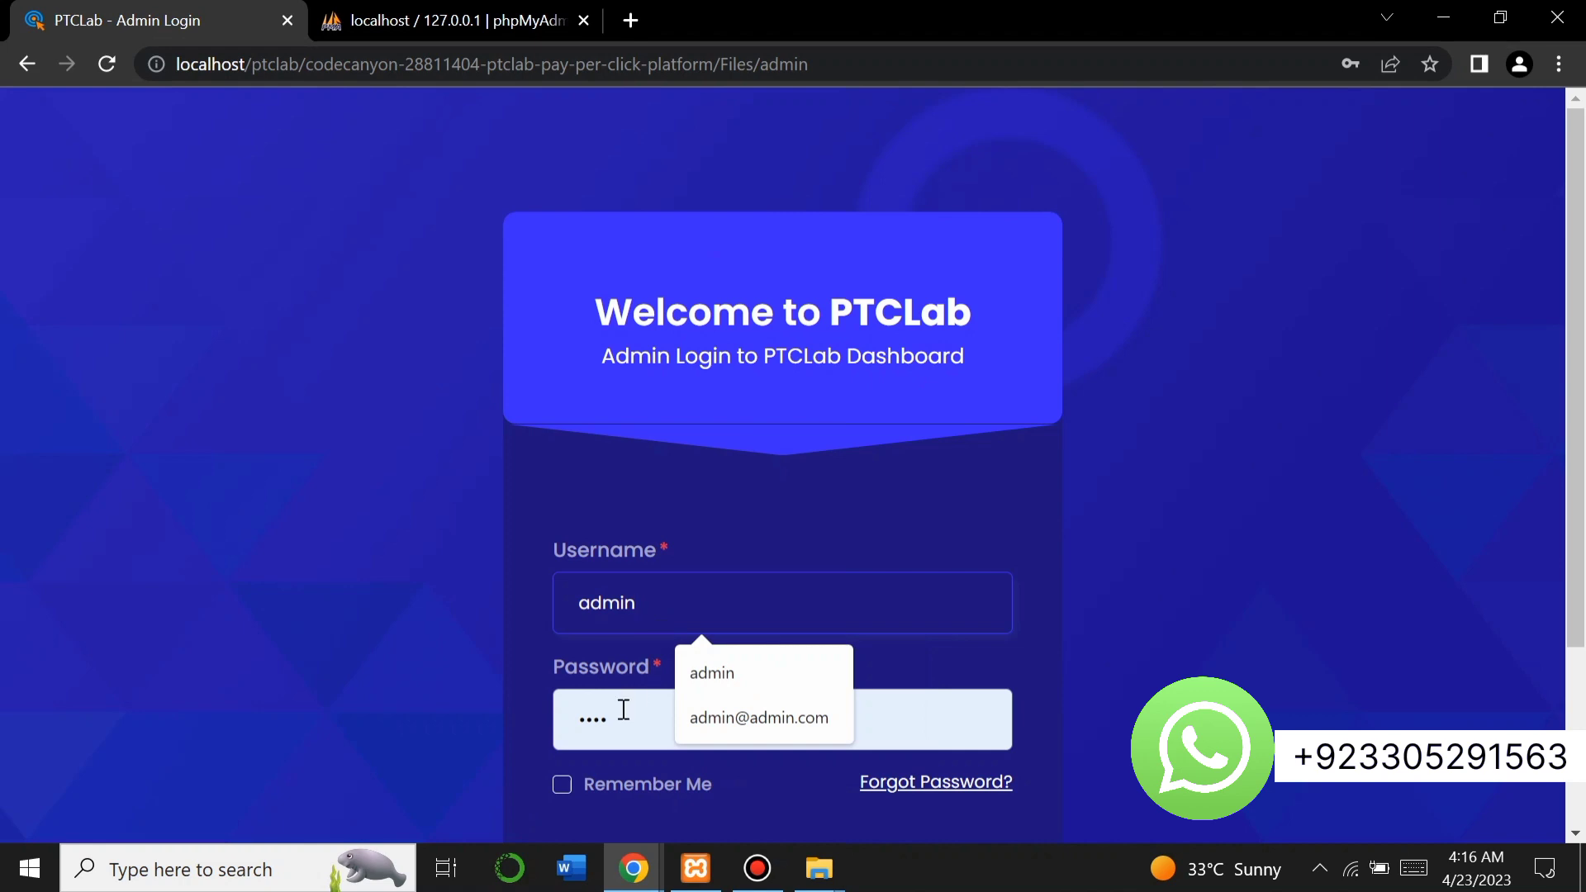
pyautogui.doubleClick(624, 709)
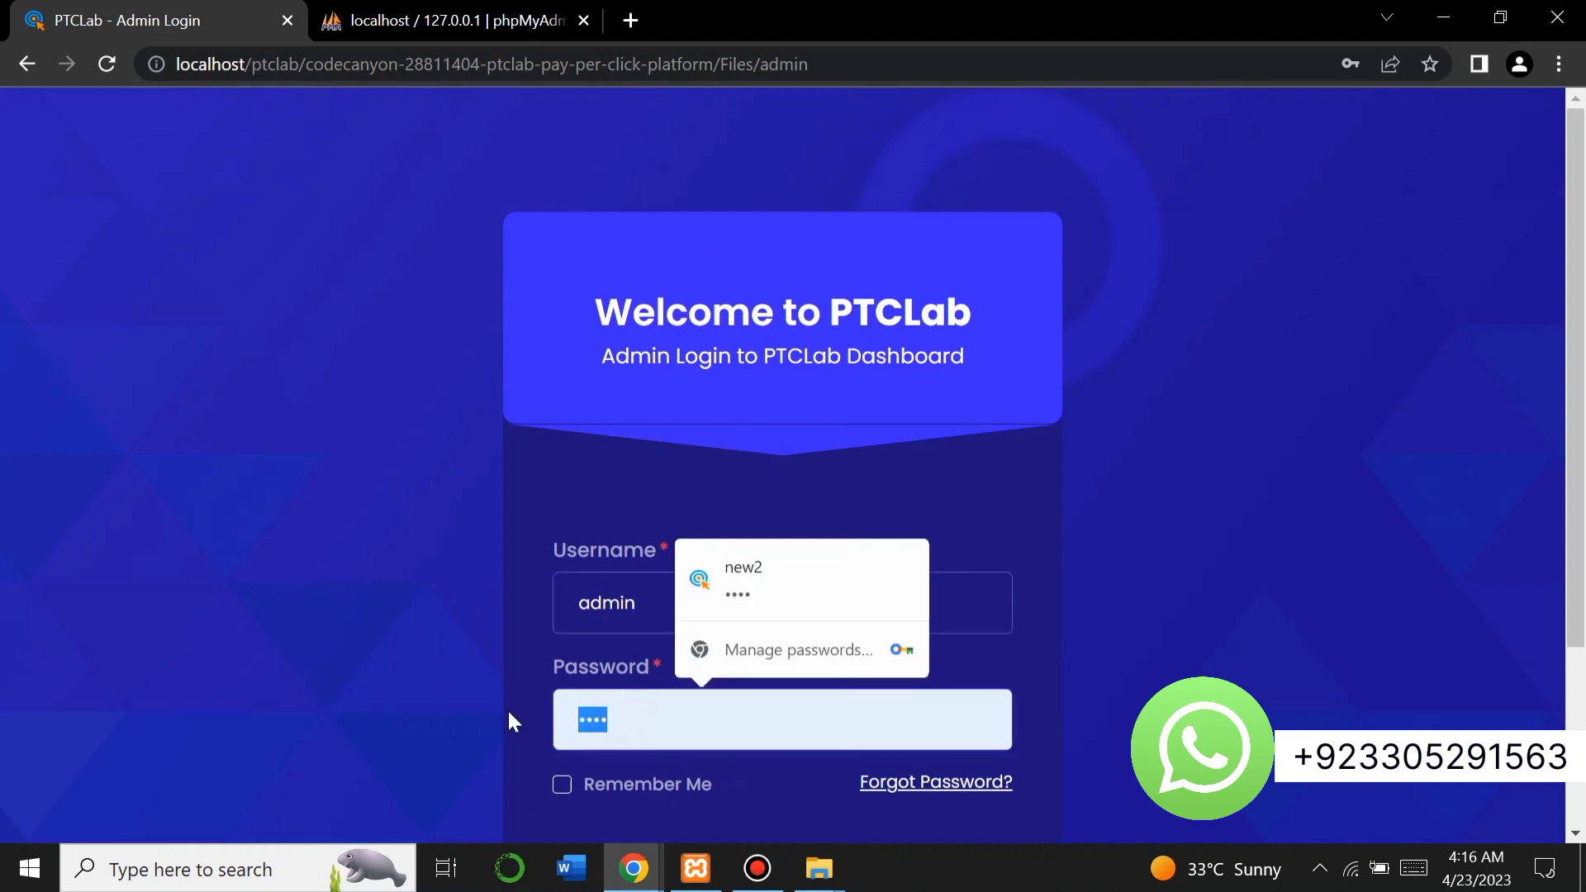
pyautogui.write('admin')
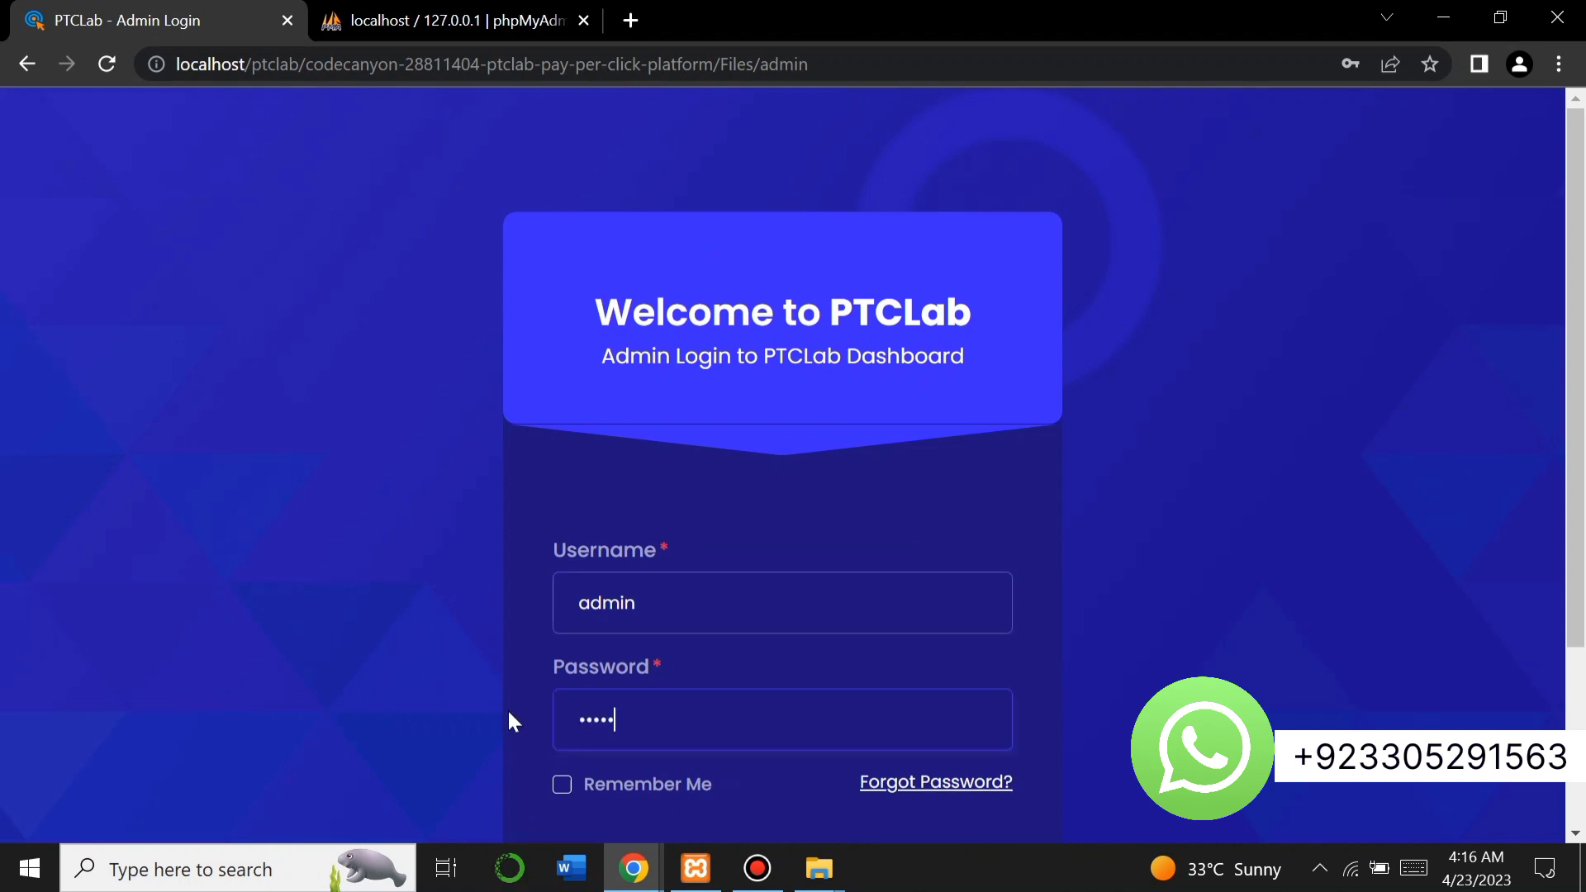
pyautogui.scroll(-2, 508, 718)
pyautogui.click(667, 676)
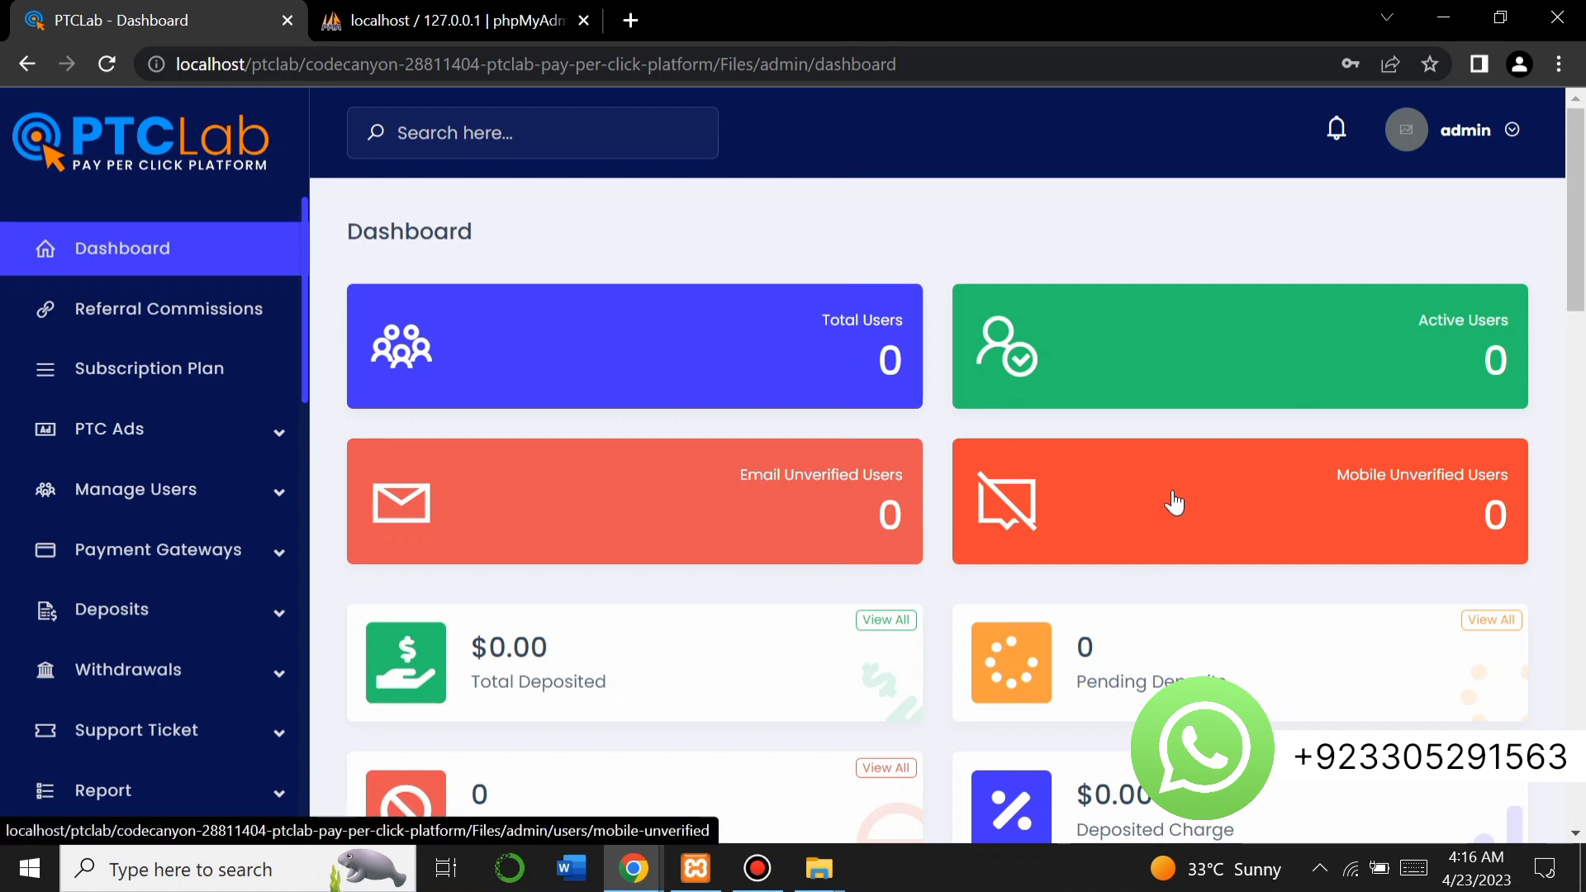
# Scroll through the dashboard statistics and back up.
pyautogui.scroll(-2, 1167, 489)
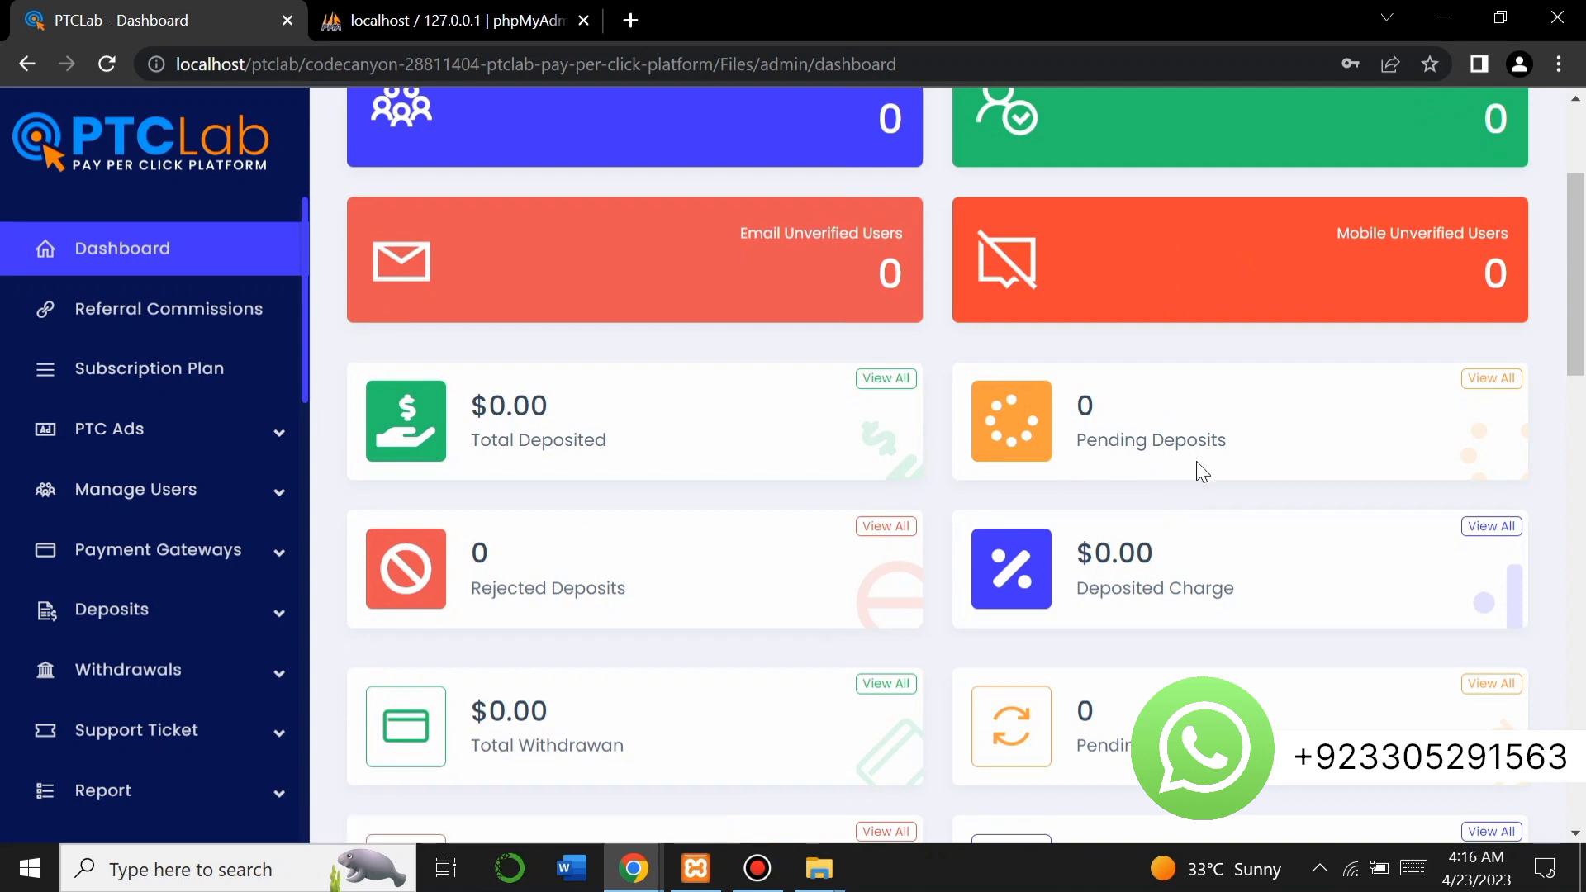
pyautogui.scroll(-2, 926, 538)
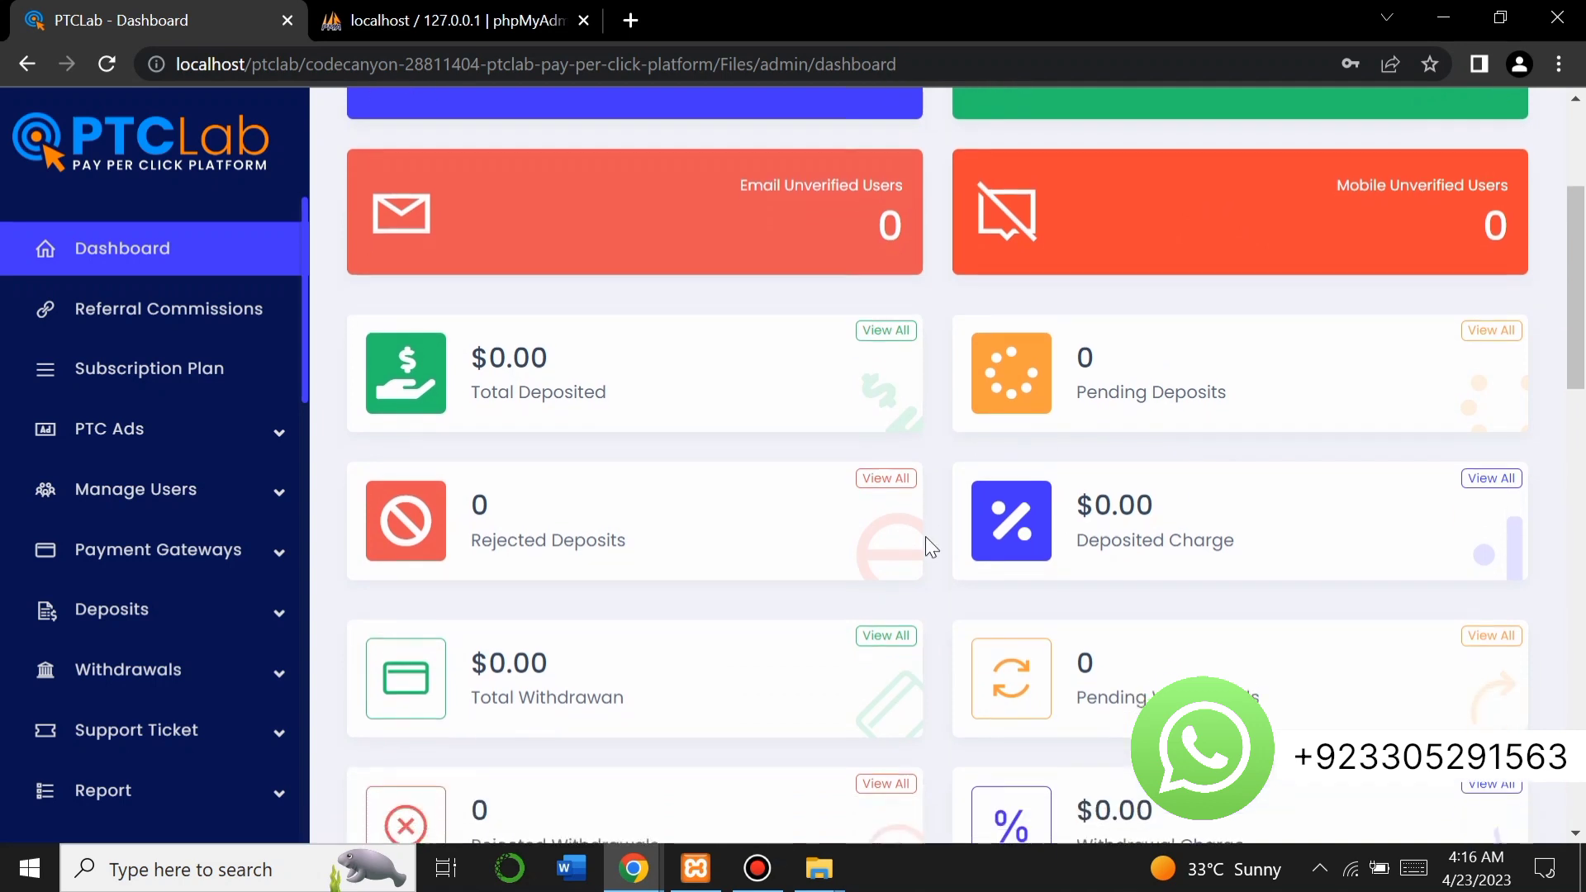
pyautogui.scroll(-5, 925, 536)
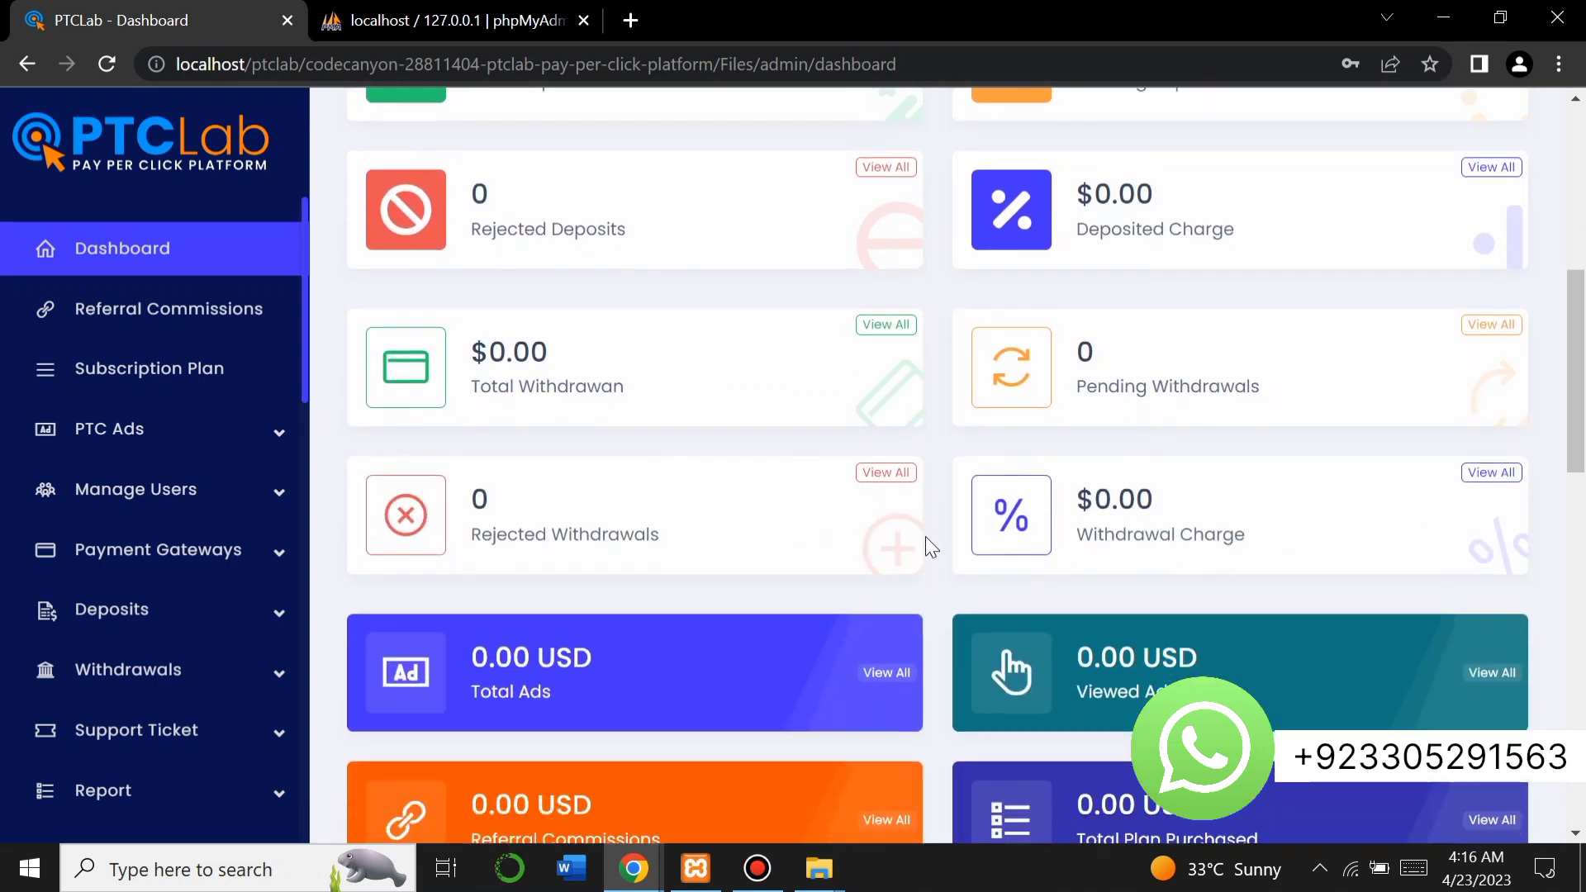
pyautogui.scroll(-7, 925, 537)
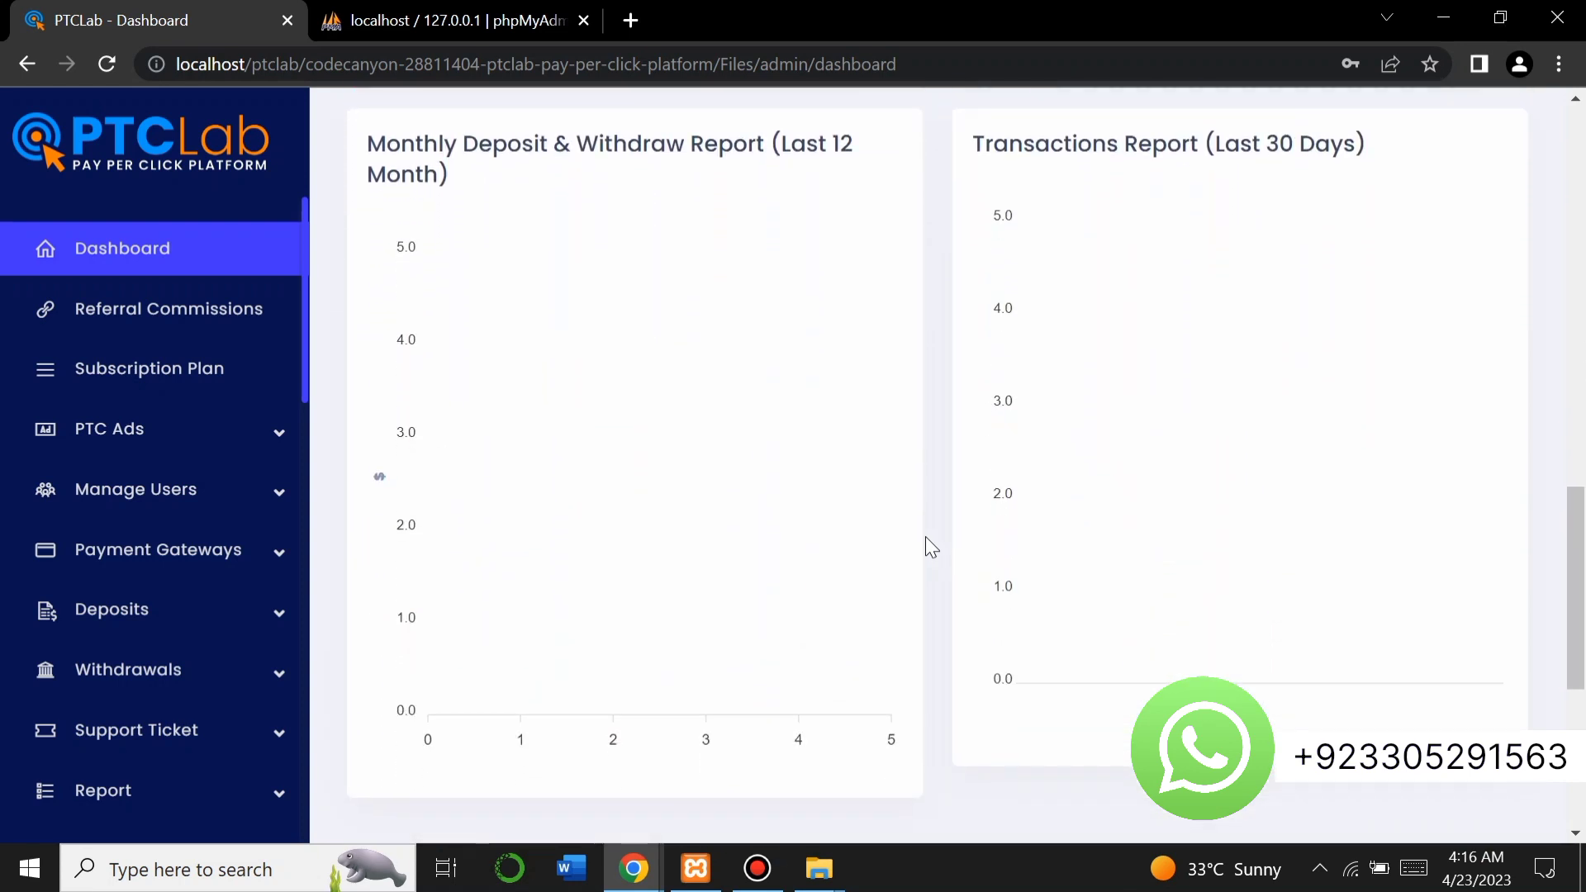
pyautogui.scroll(10, 925, 537)
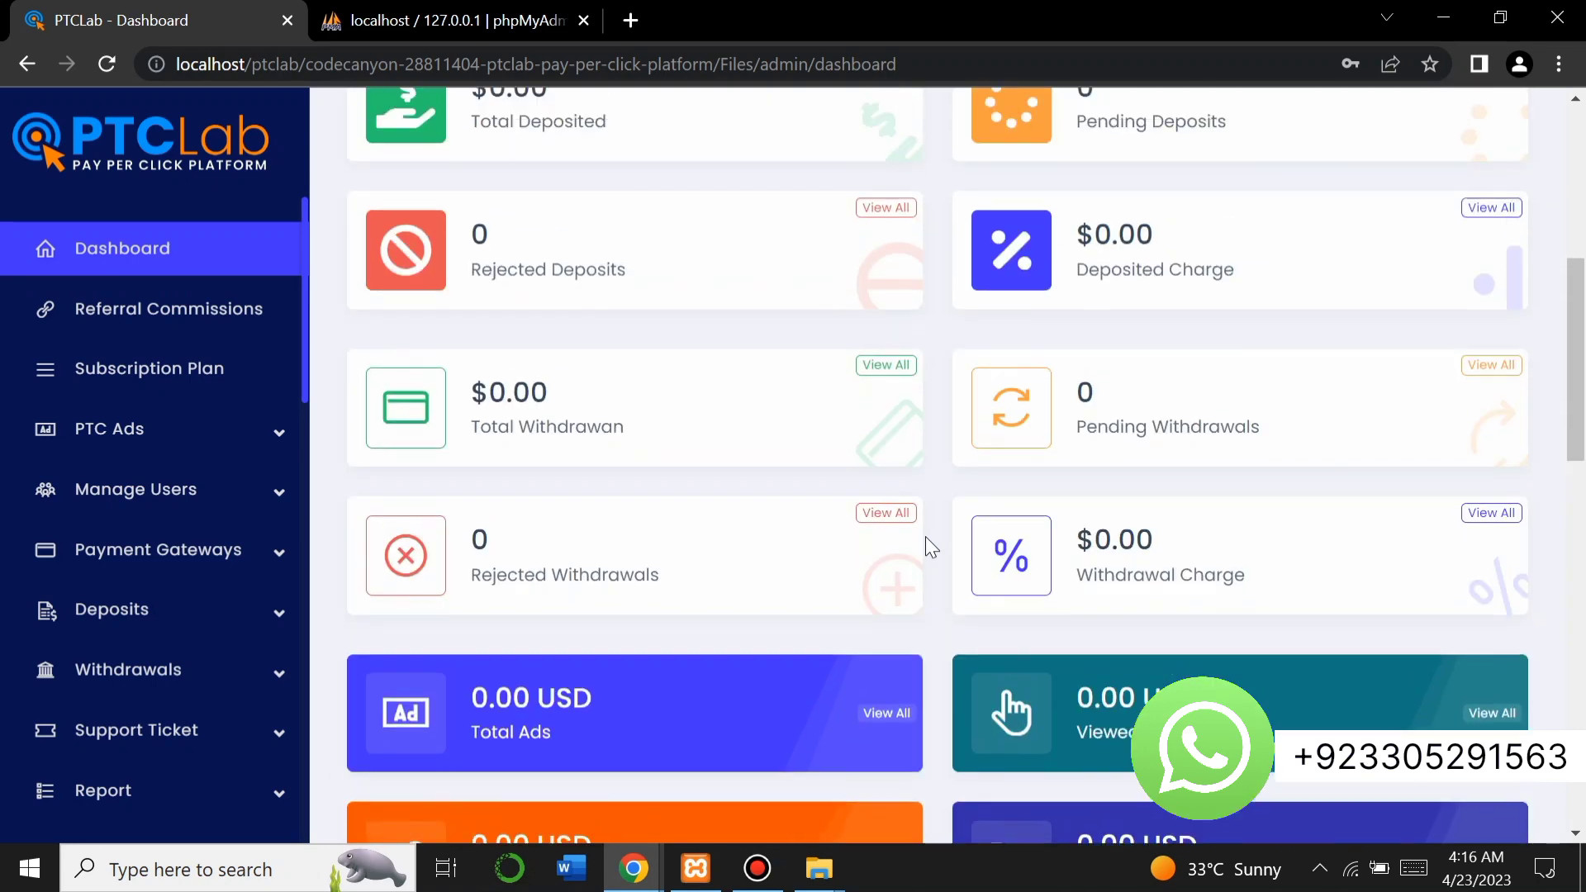
pyautogui.scroll(5, 925, 537)
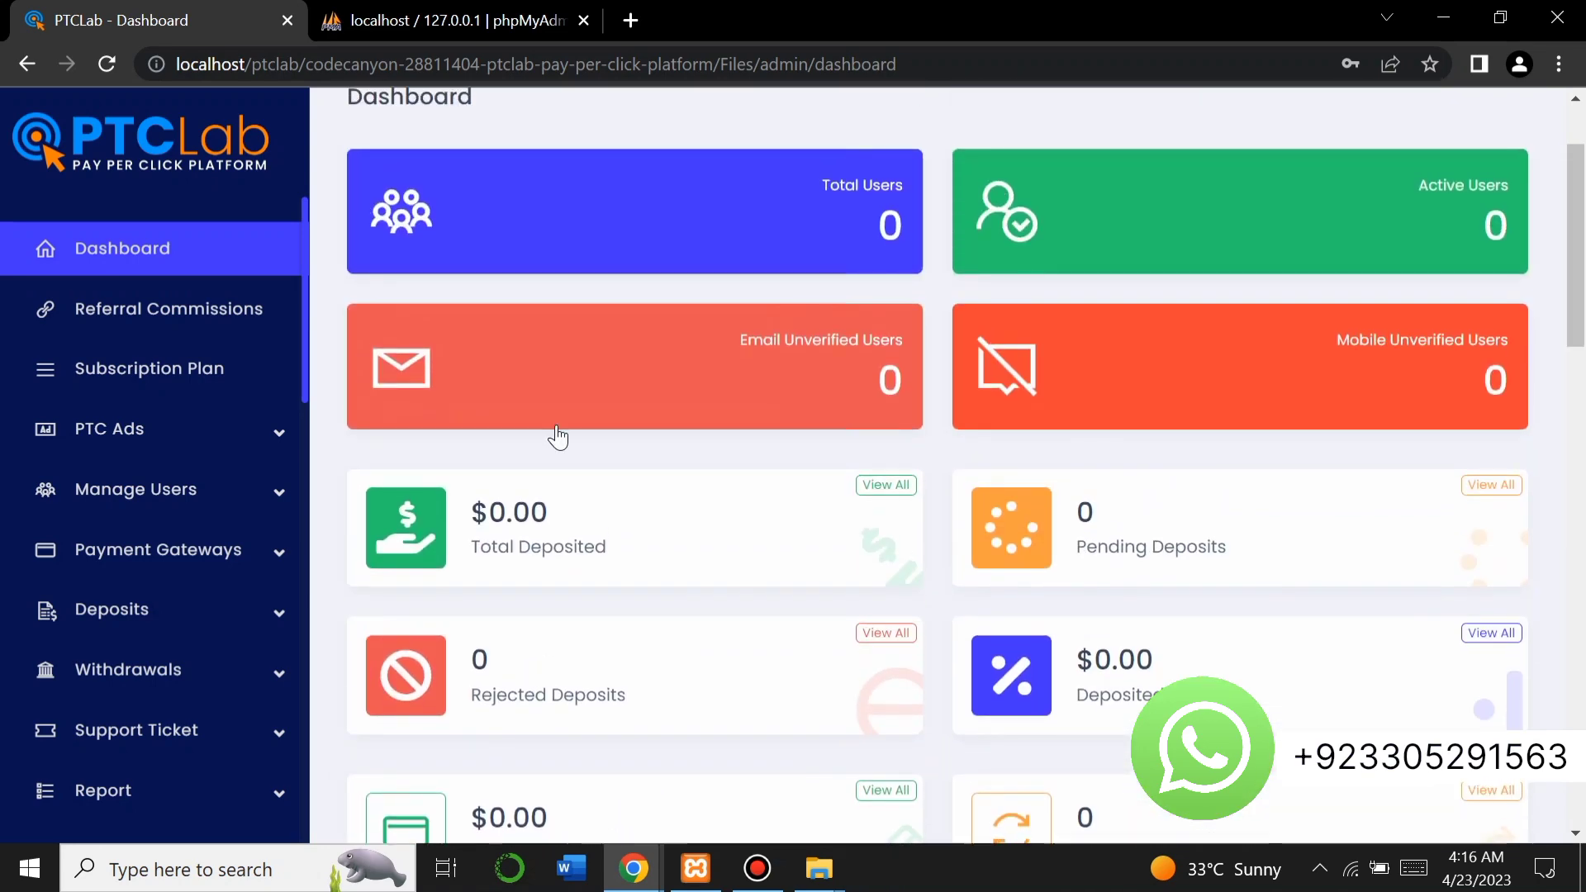
# Visit Referral Commissions and Subscription Plan, expand PTC Ads, Manage Users and Payment Gateways, then open Automatic Gateways.
pyautogui.click(245, 318)
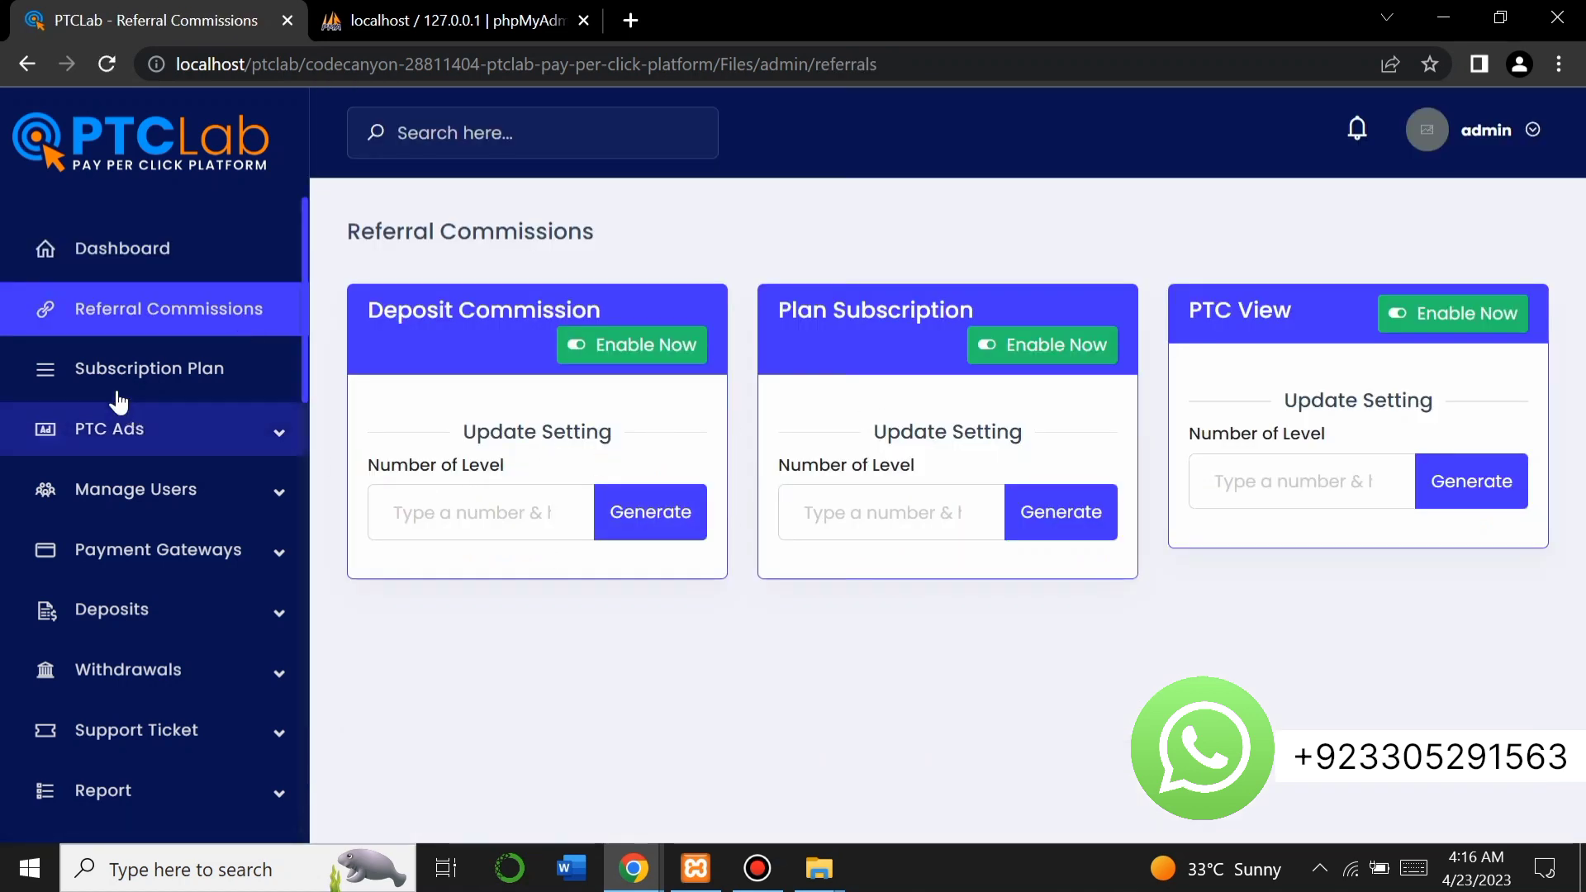
pyautogui.click(103, 372)
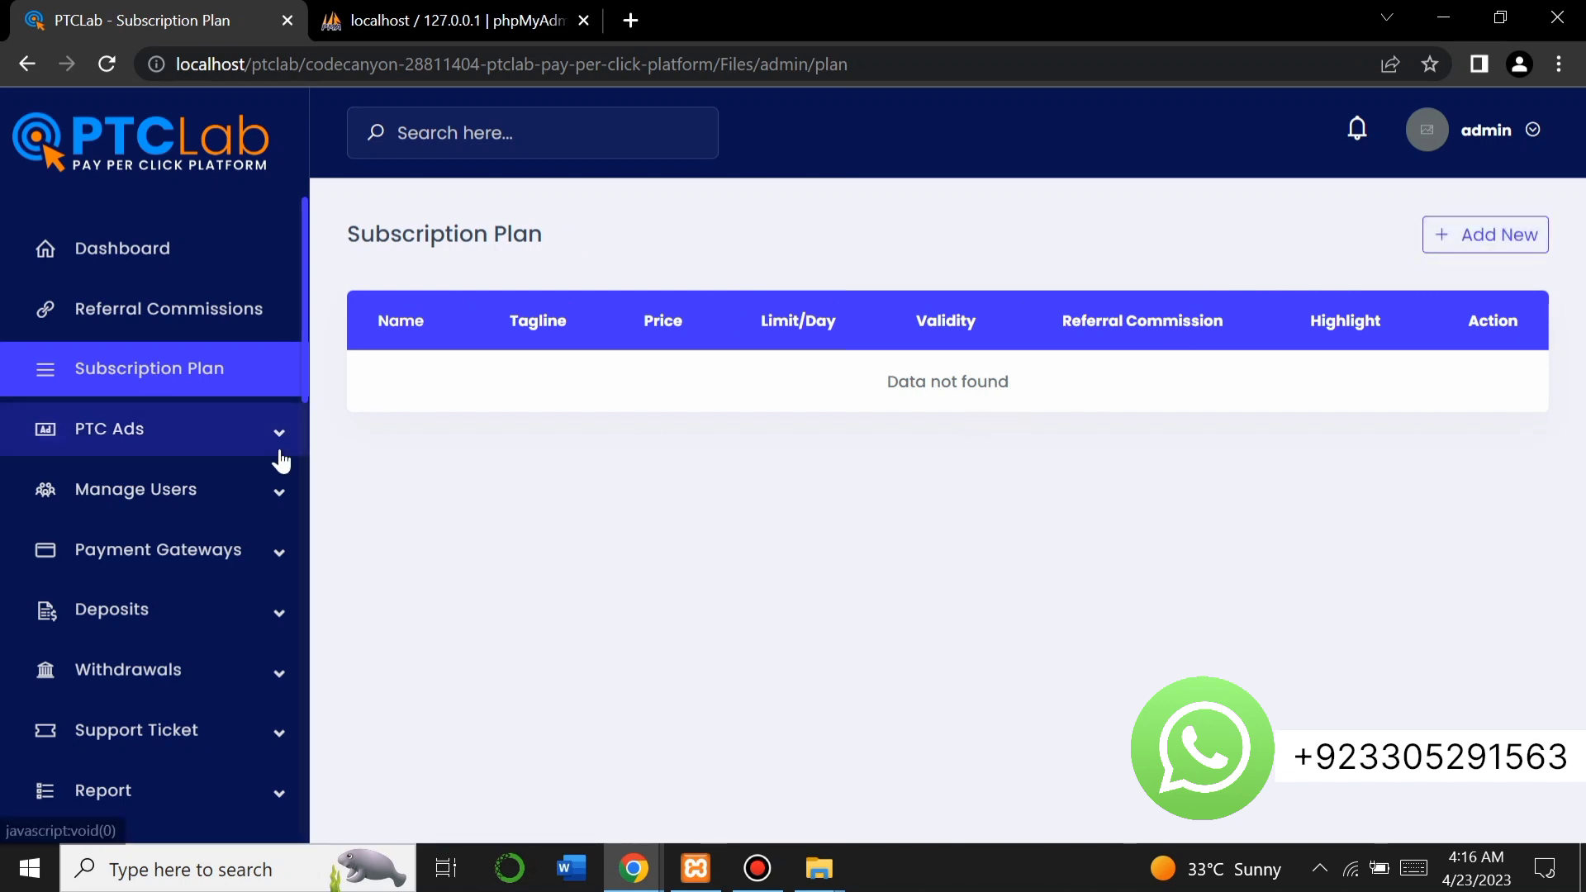
pyautogui.click(213, 442)
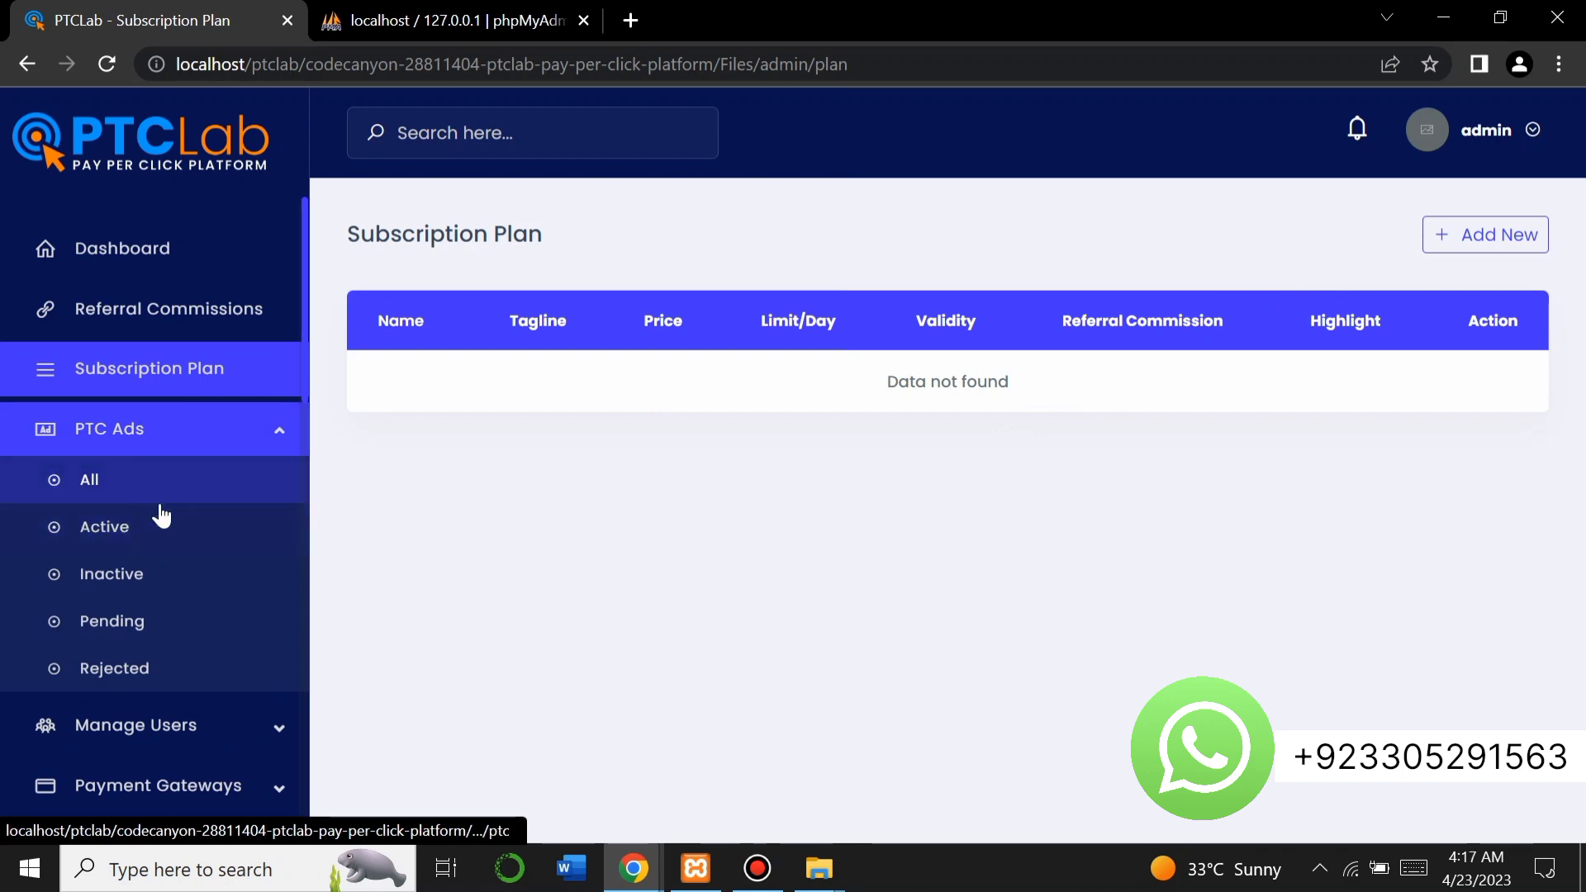
pyautogui.scroll(-3, 165, 559)
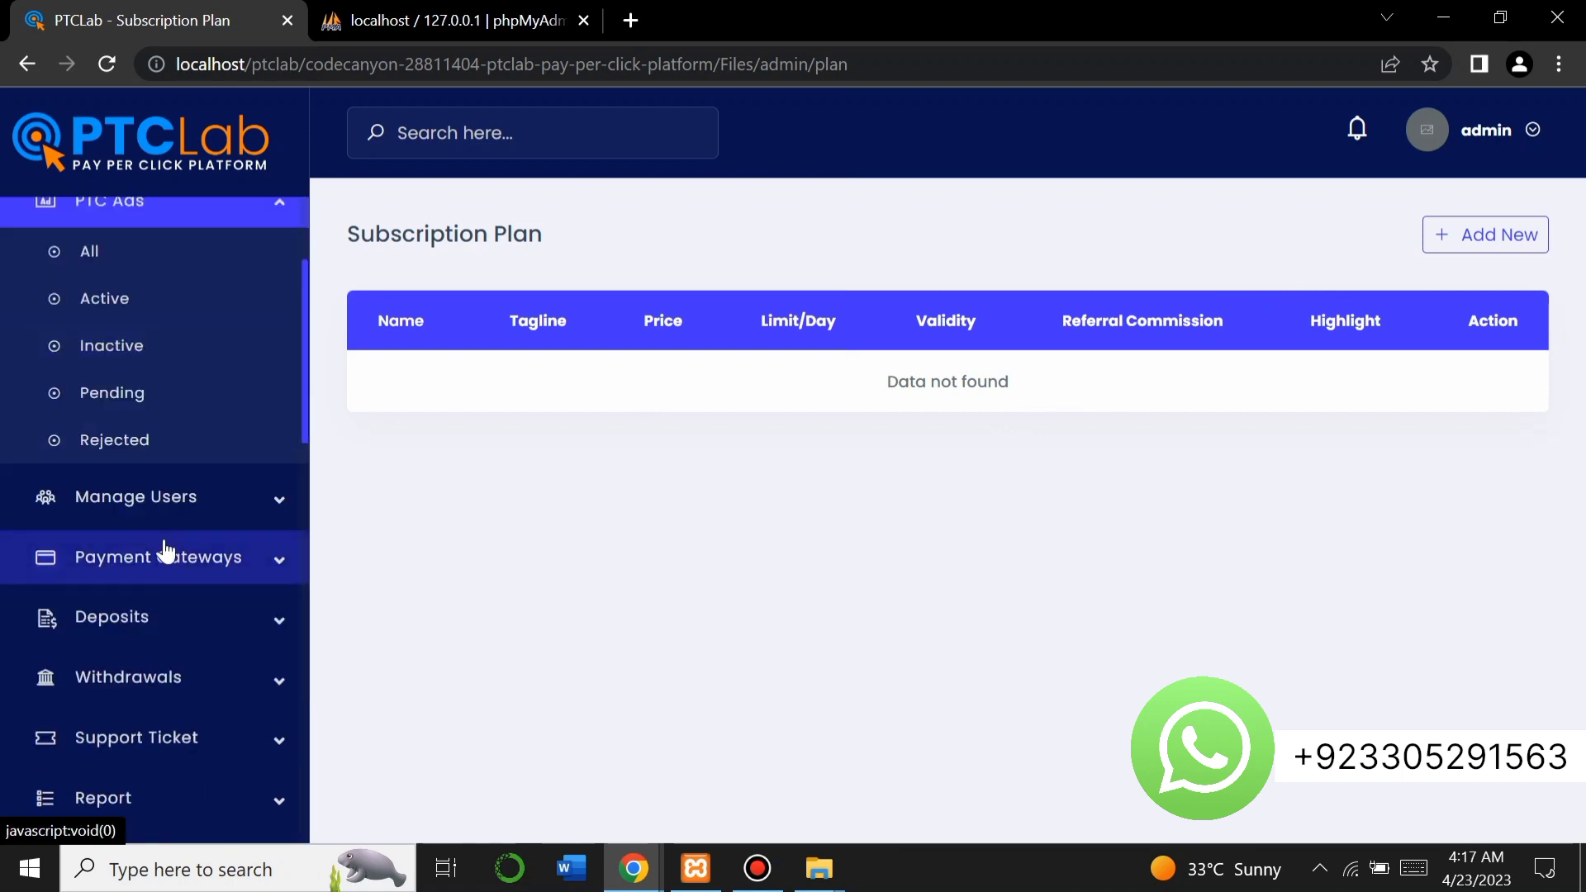
pyautogui.click(153, 516)
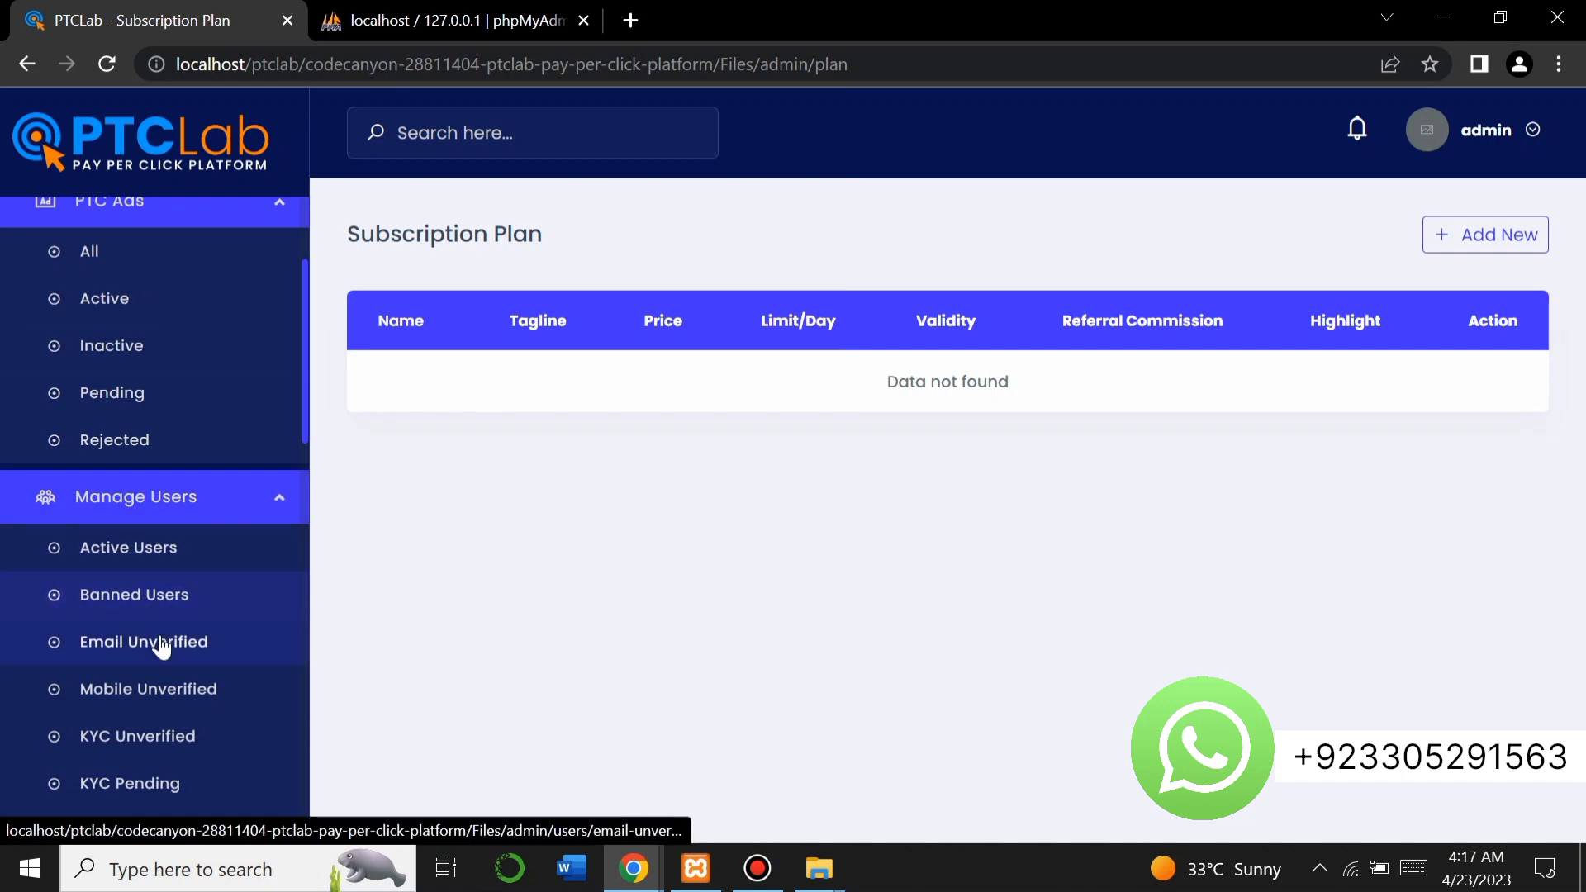
pyautogui.scroll(-3, 148, 673)
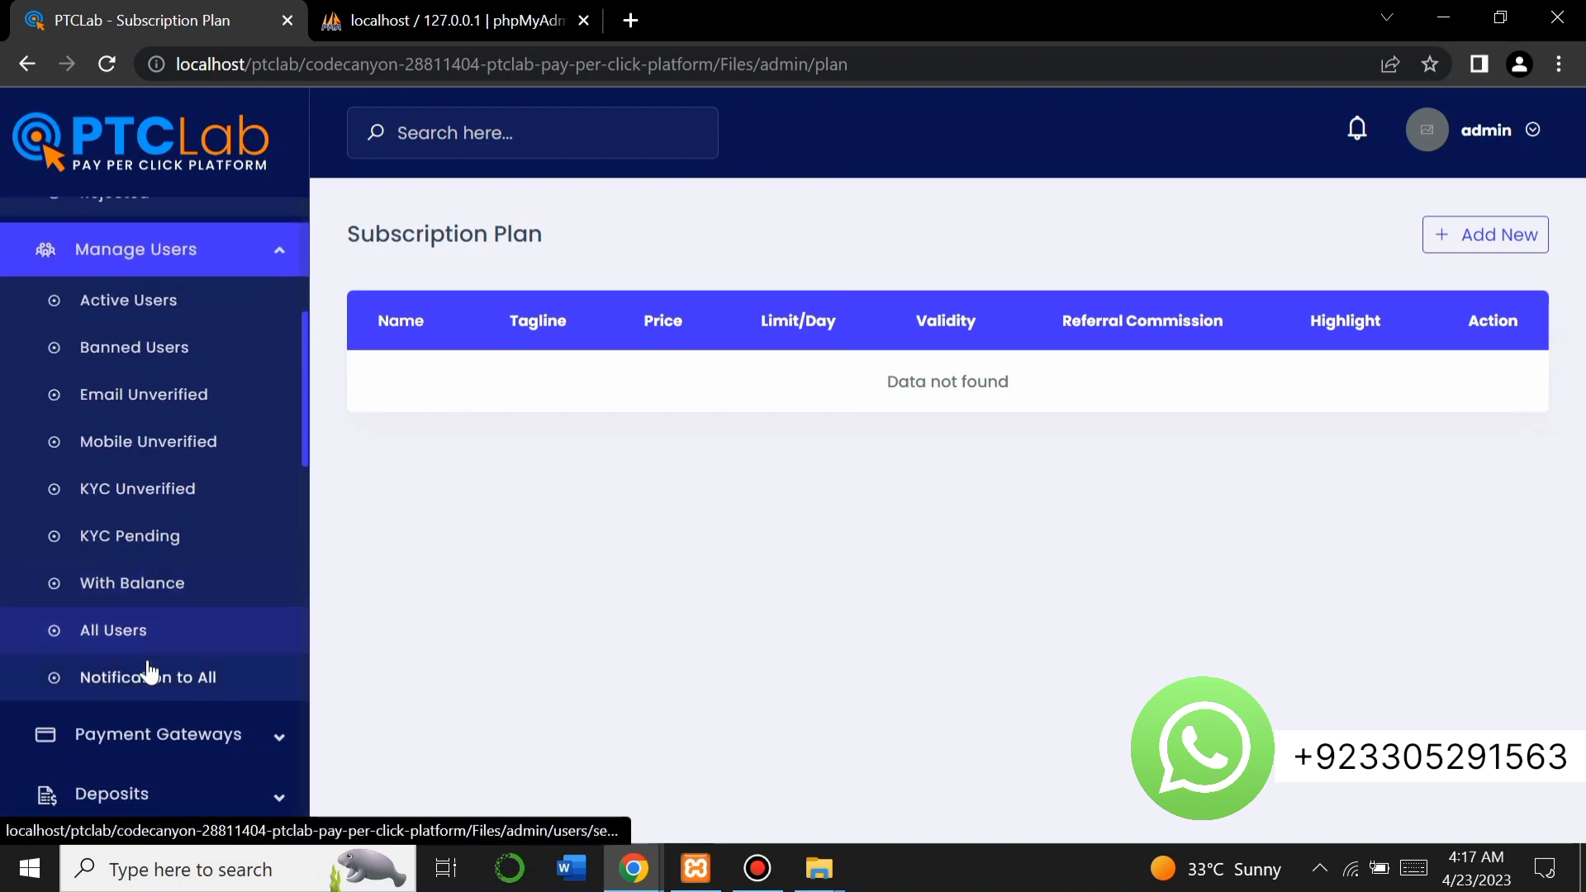
pyautogui.scroll(-2, 148, 706)
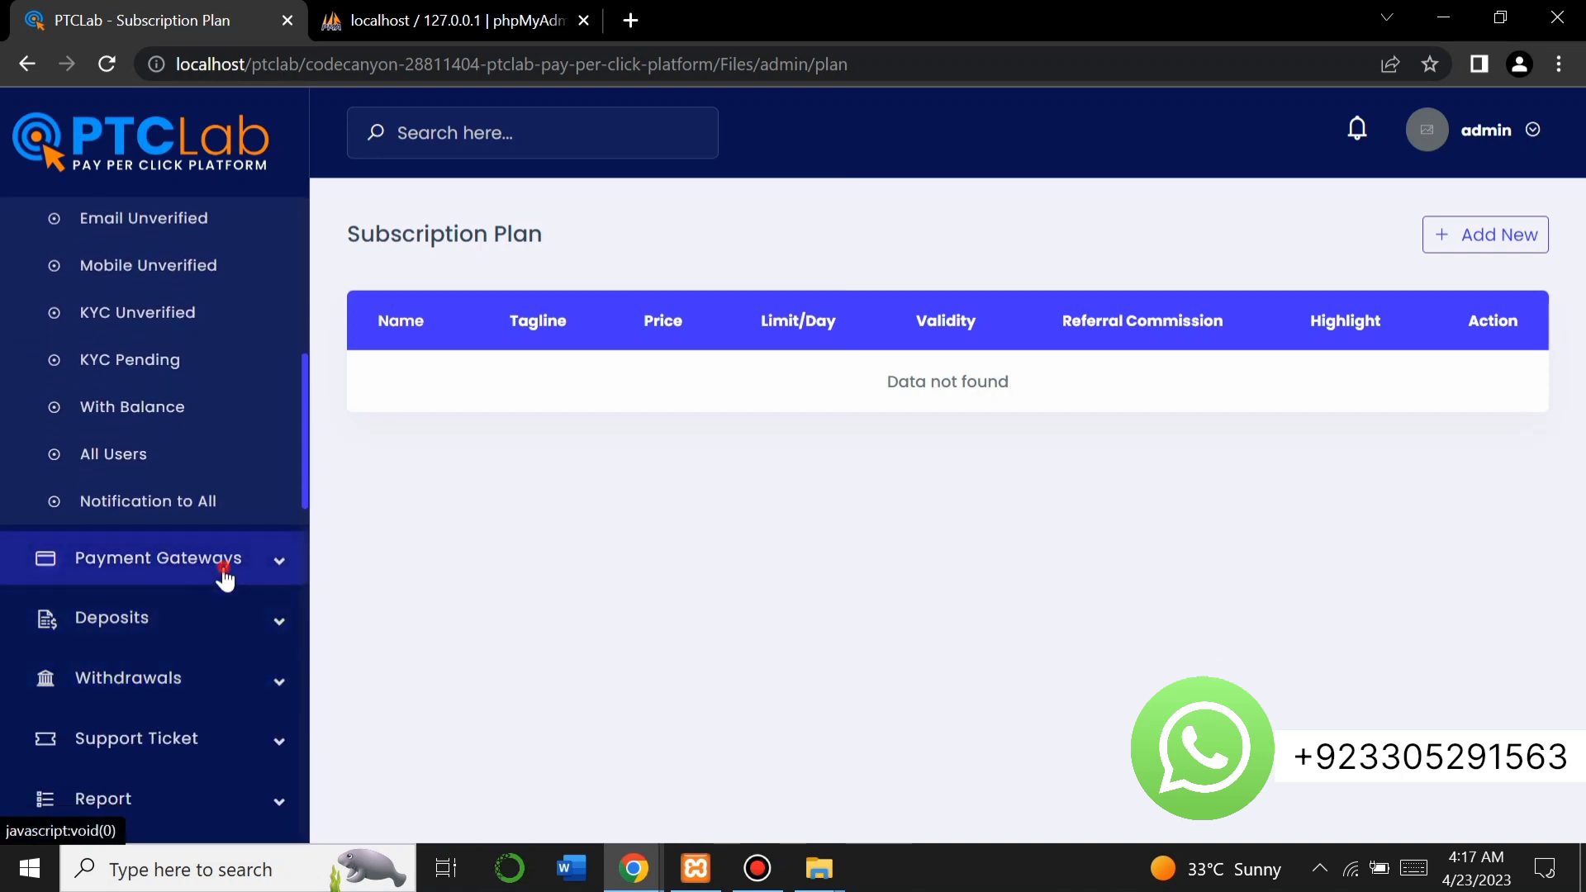
pyautogui.click(219, 573)
pyautogui.click(190, 607)
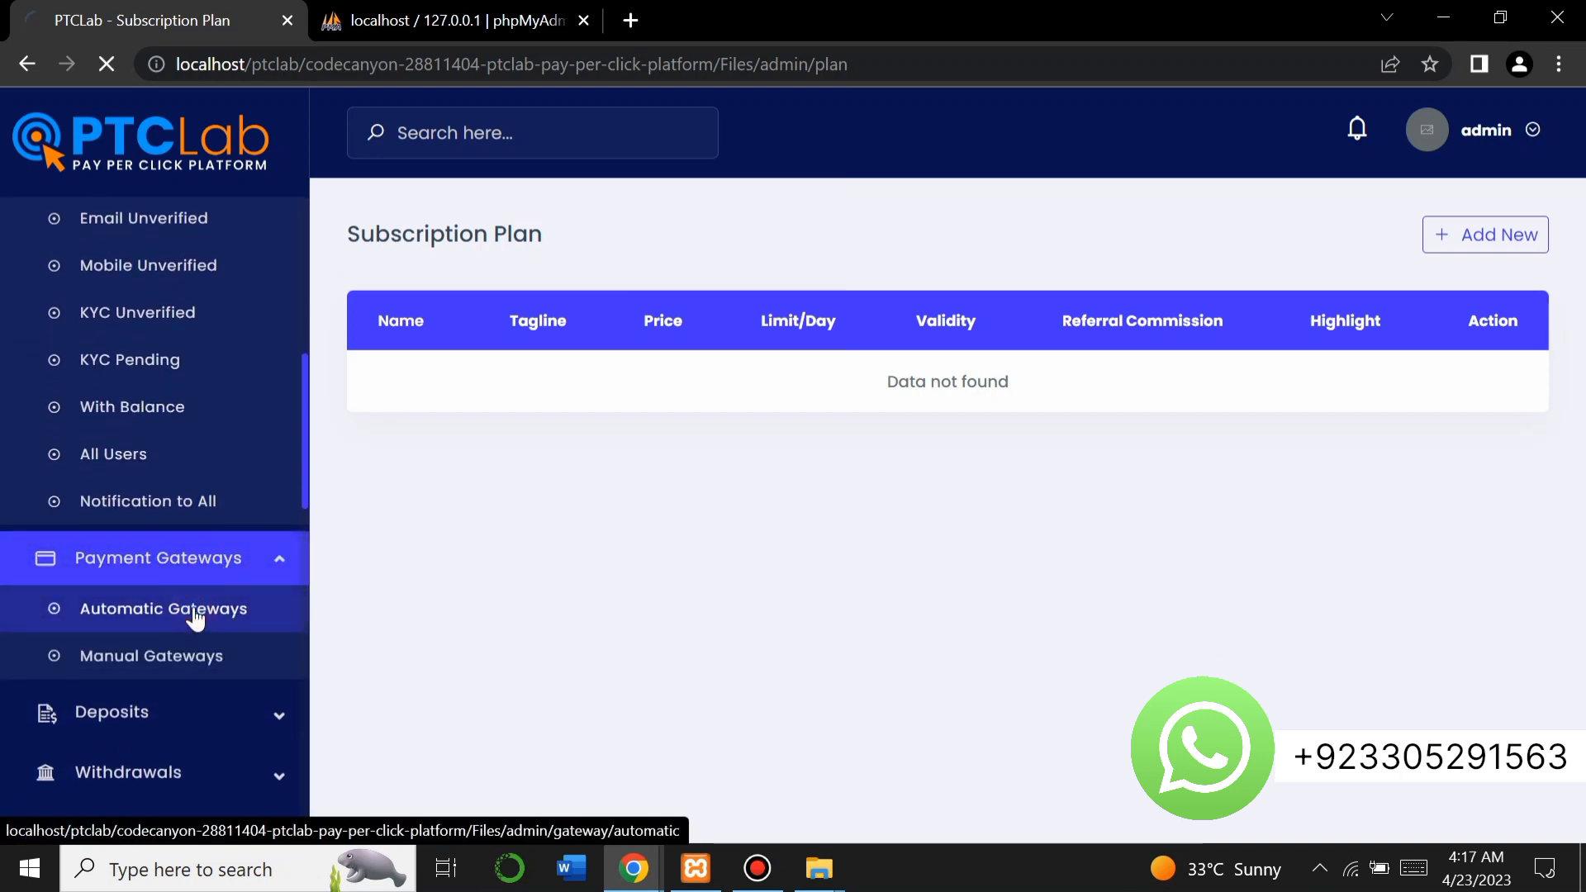
# Scroll the Automatic Gateways list and expand Deposits in the sidebar down to Settings.
pyautogui.scroll(-10, 756, 591)
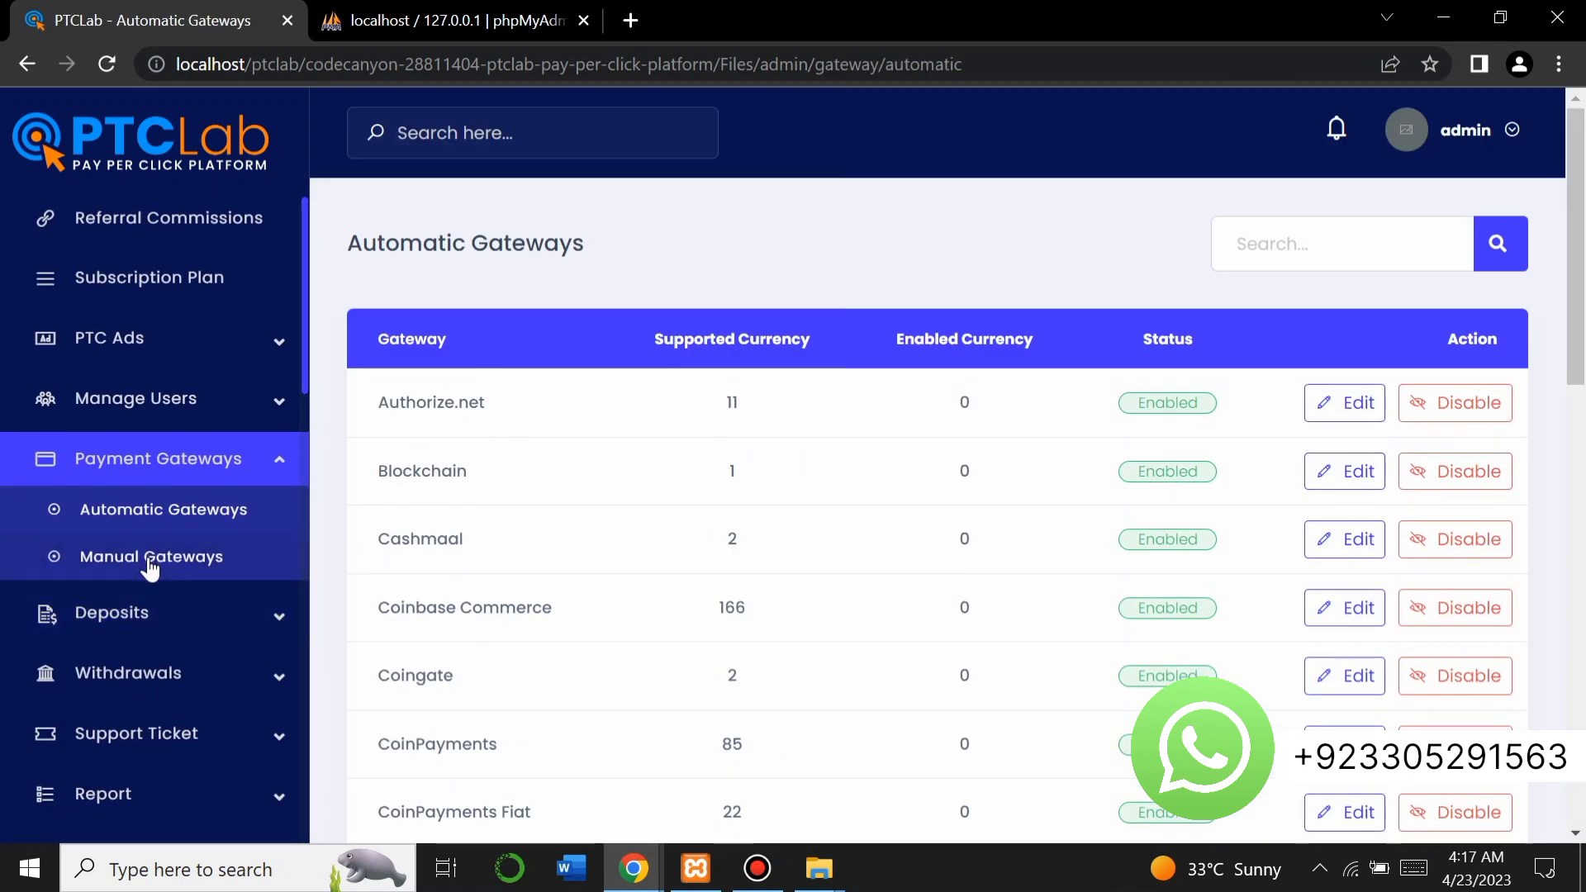
pyautogui.click(106, 618)
pyautogui.scroll(1, 108, 623)
pyautogui.scroll(-6, 107, 624)
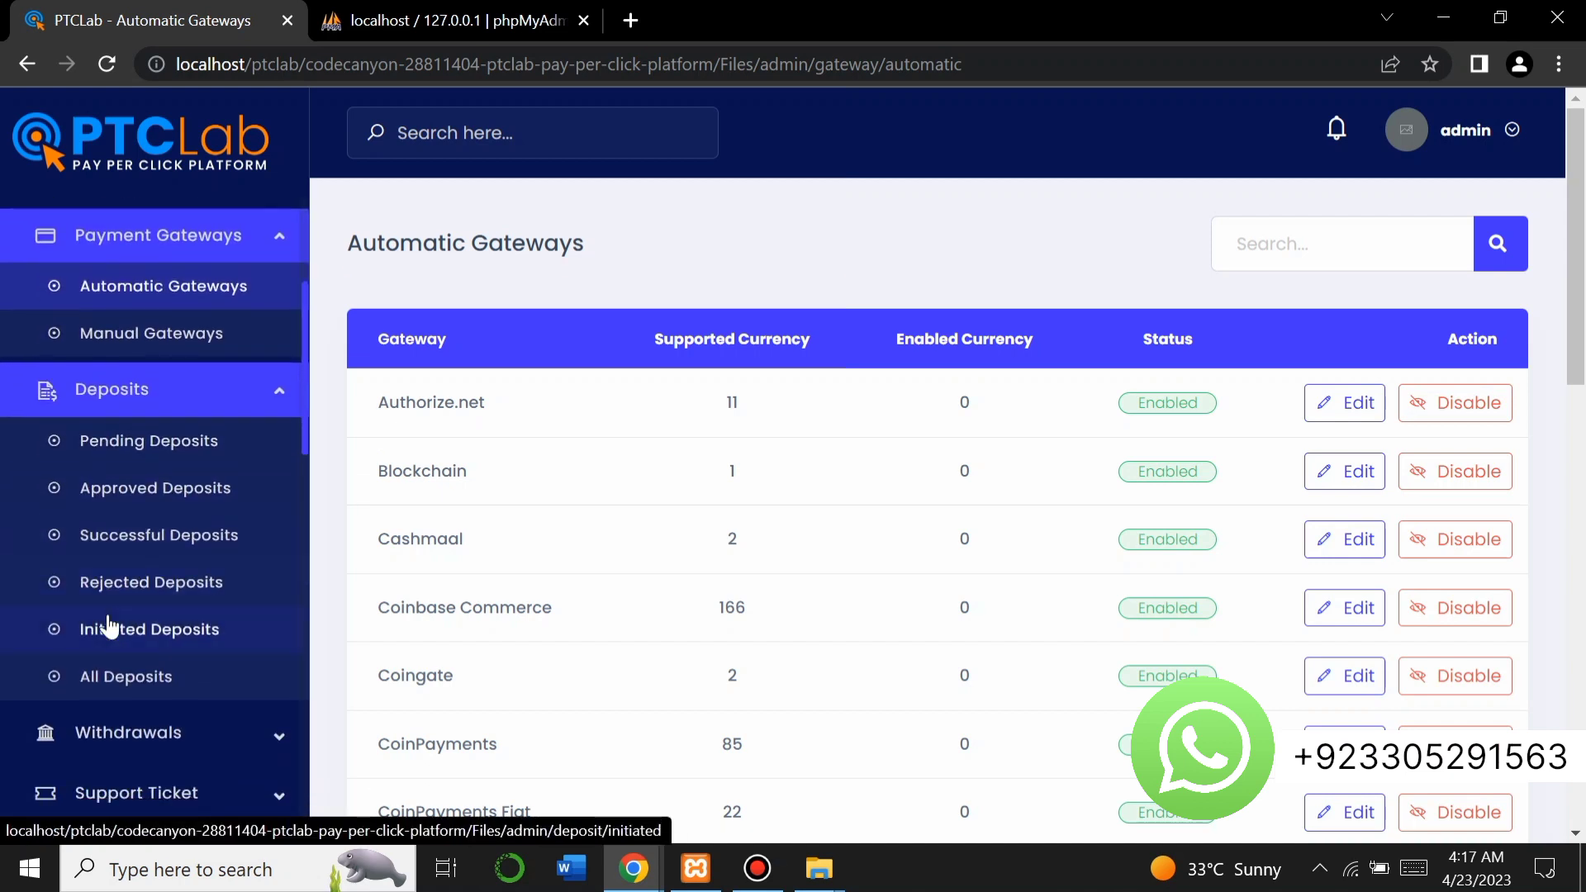
pyautogui.scroll(-2, 109, 628)
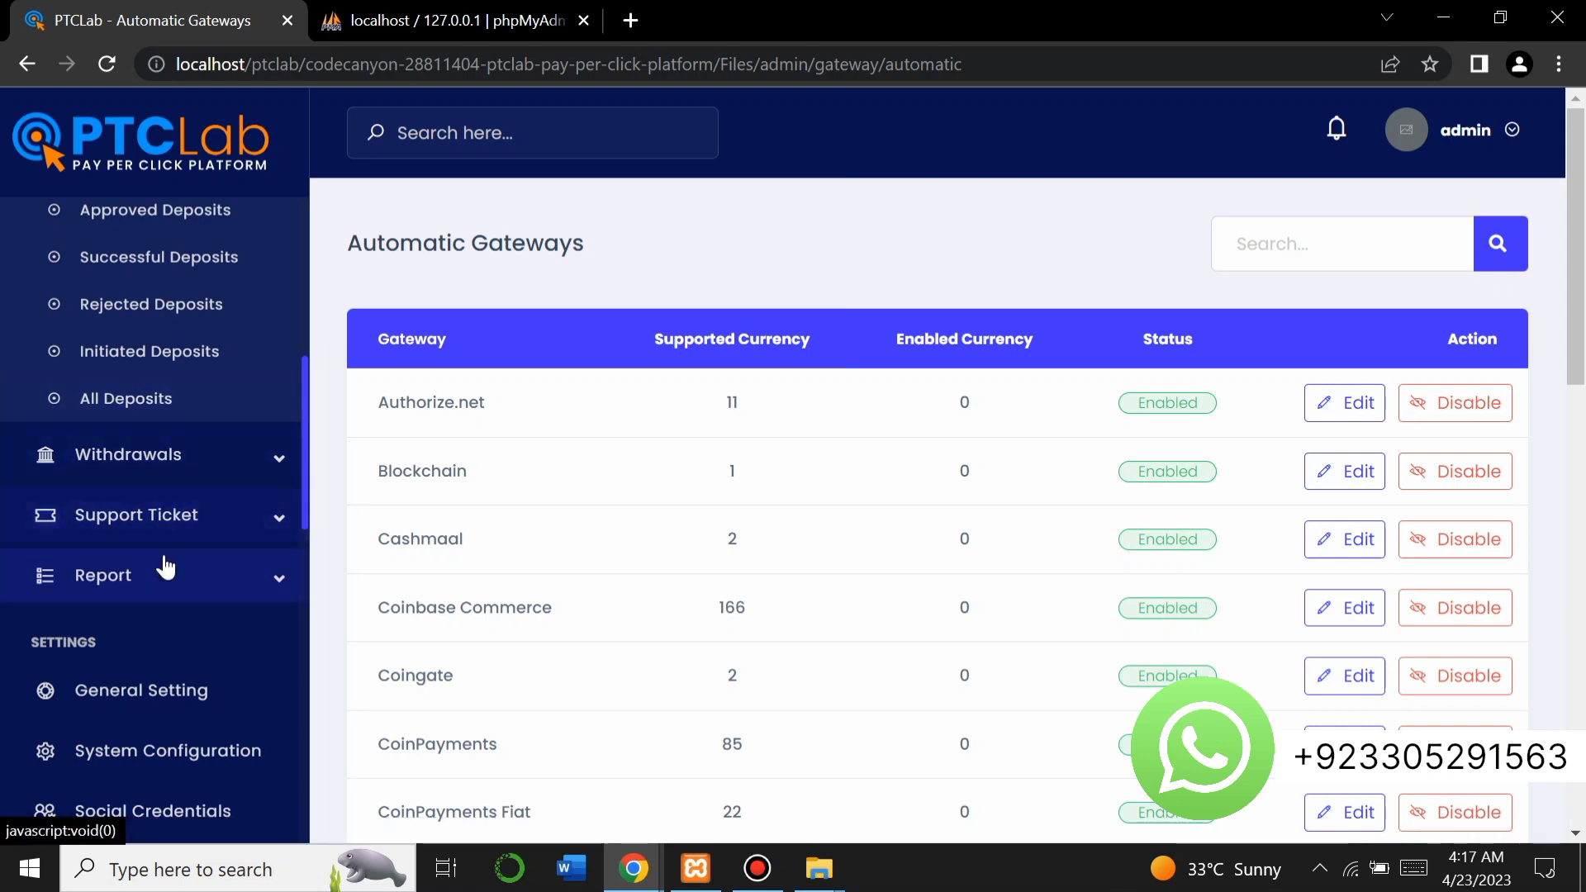
pyautogui.scroll(-3, 149, 619)
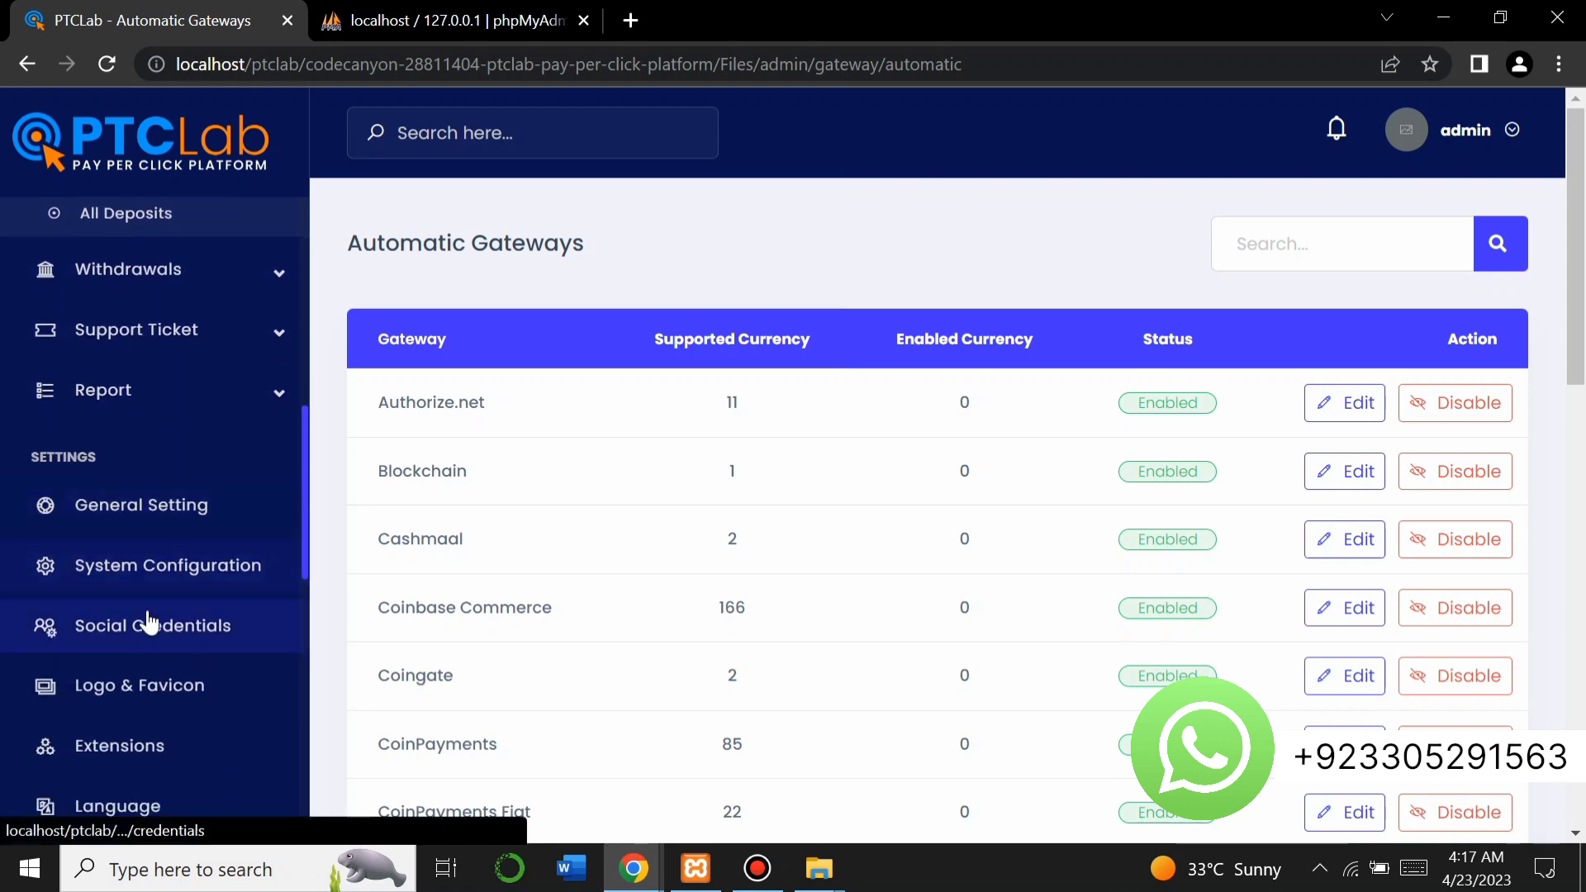
# Check General Setting's site title PTCLab, currency USD and symbol, then view System Configuration.
pyautogui.click(146, 526)
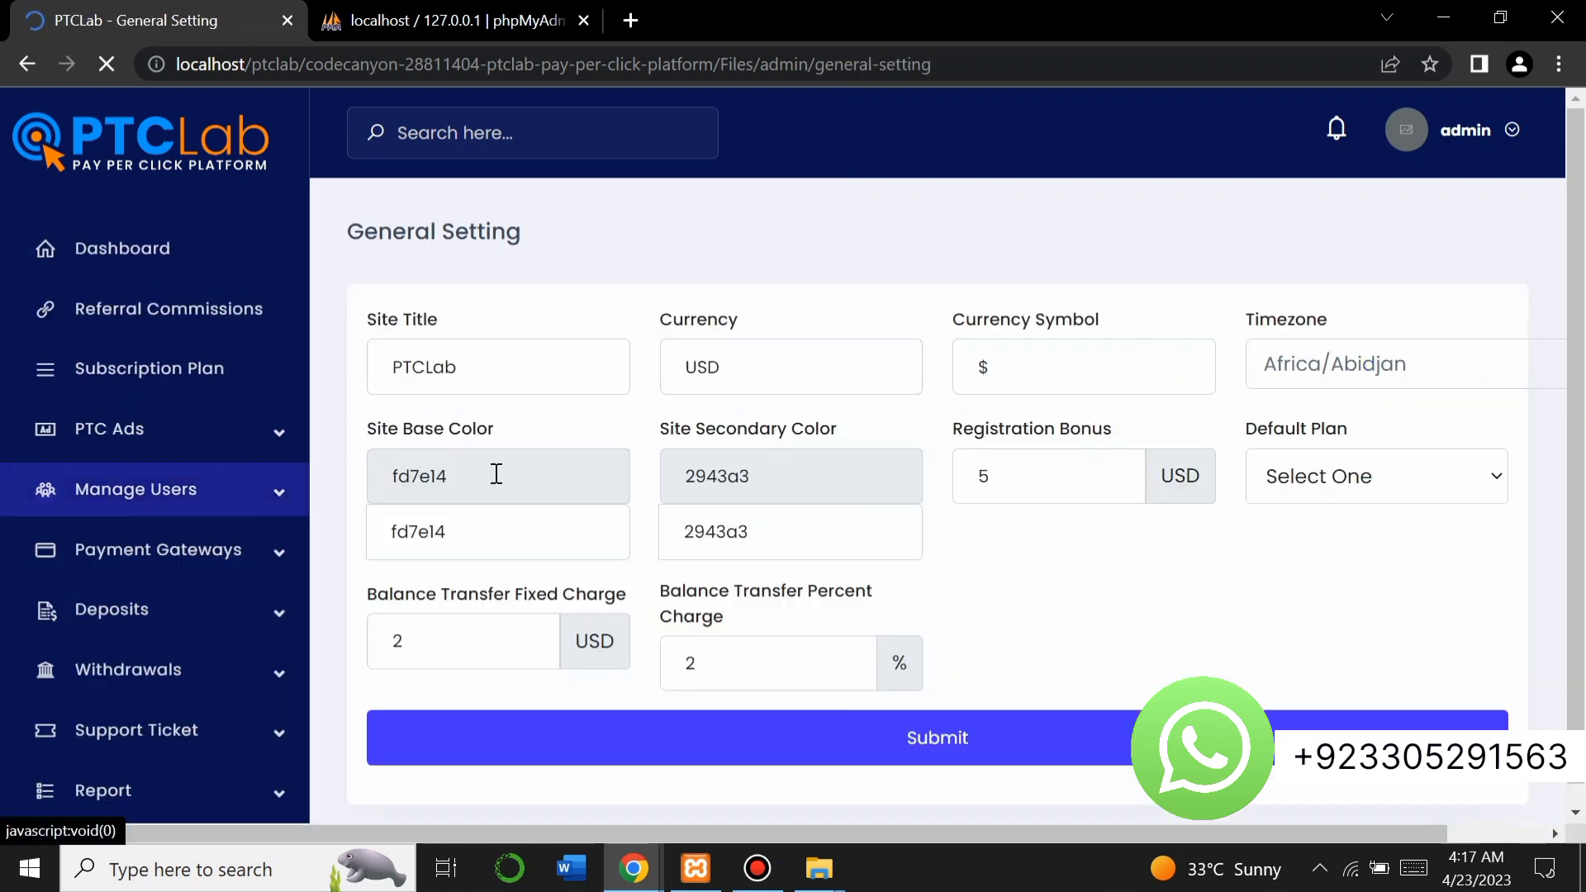
pyautogui.moveTo(514, 370); pyautogui.dragTo(397, 367)
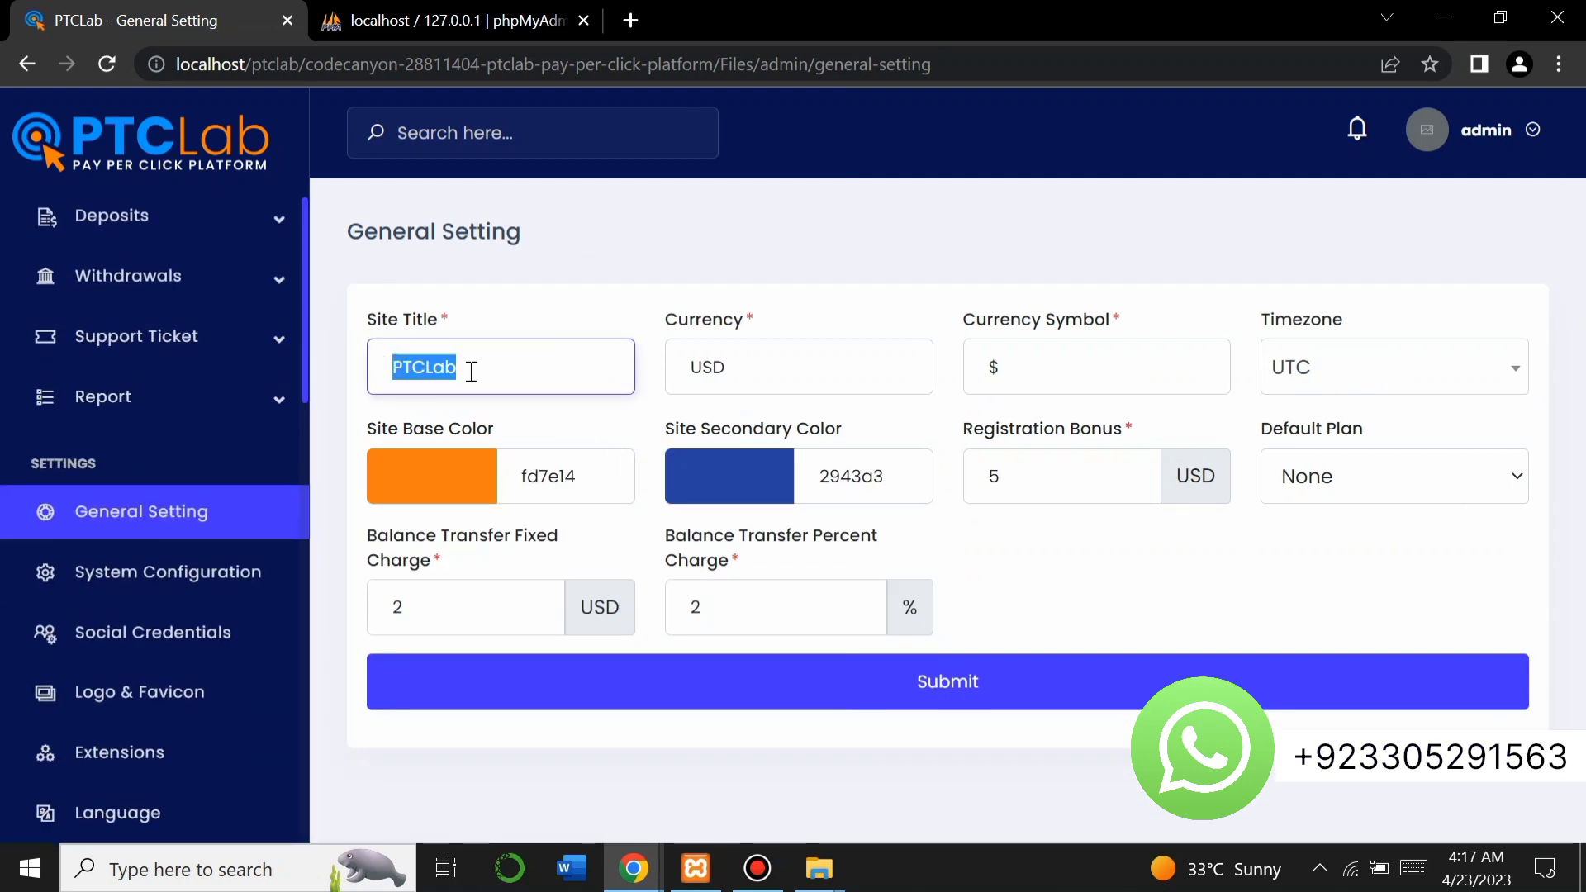
pyautogui.click(471, 372)
pyautogui.click(851, 382)
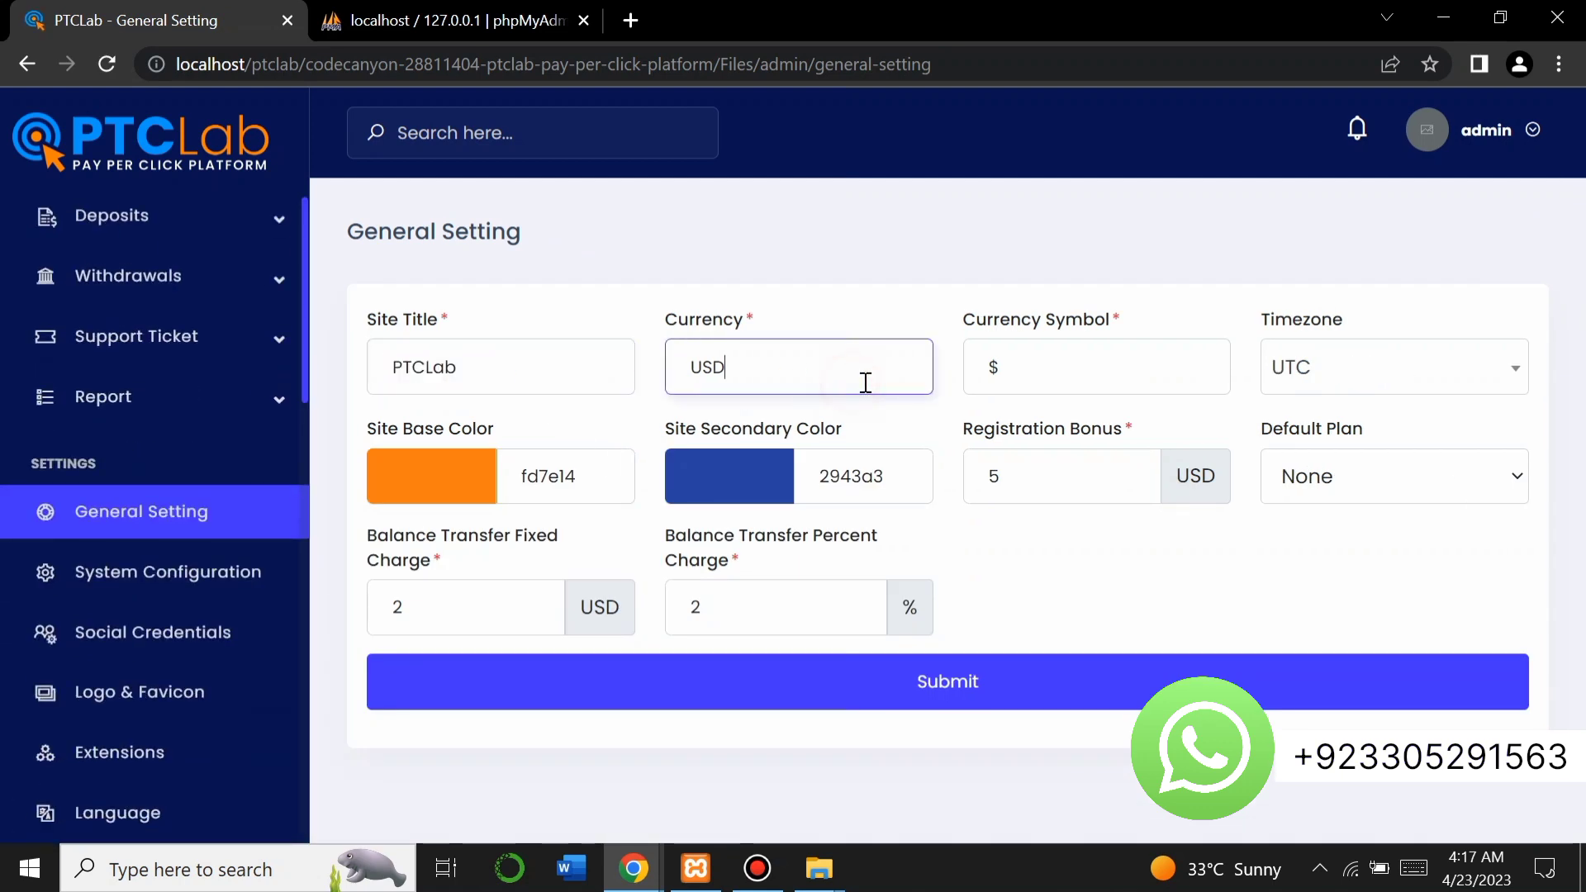
pyautogui.click(1034, 381)
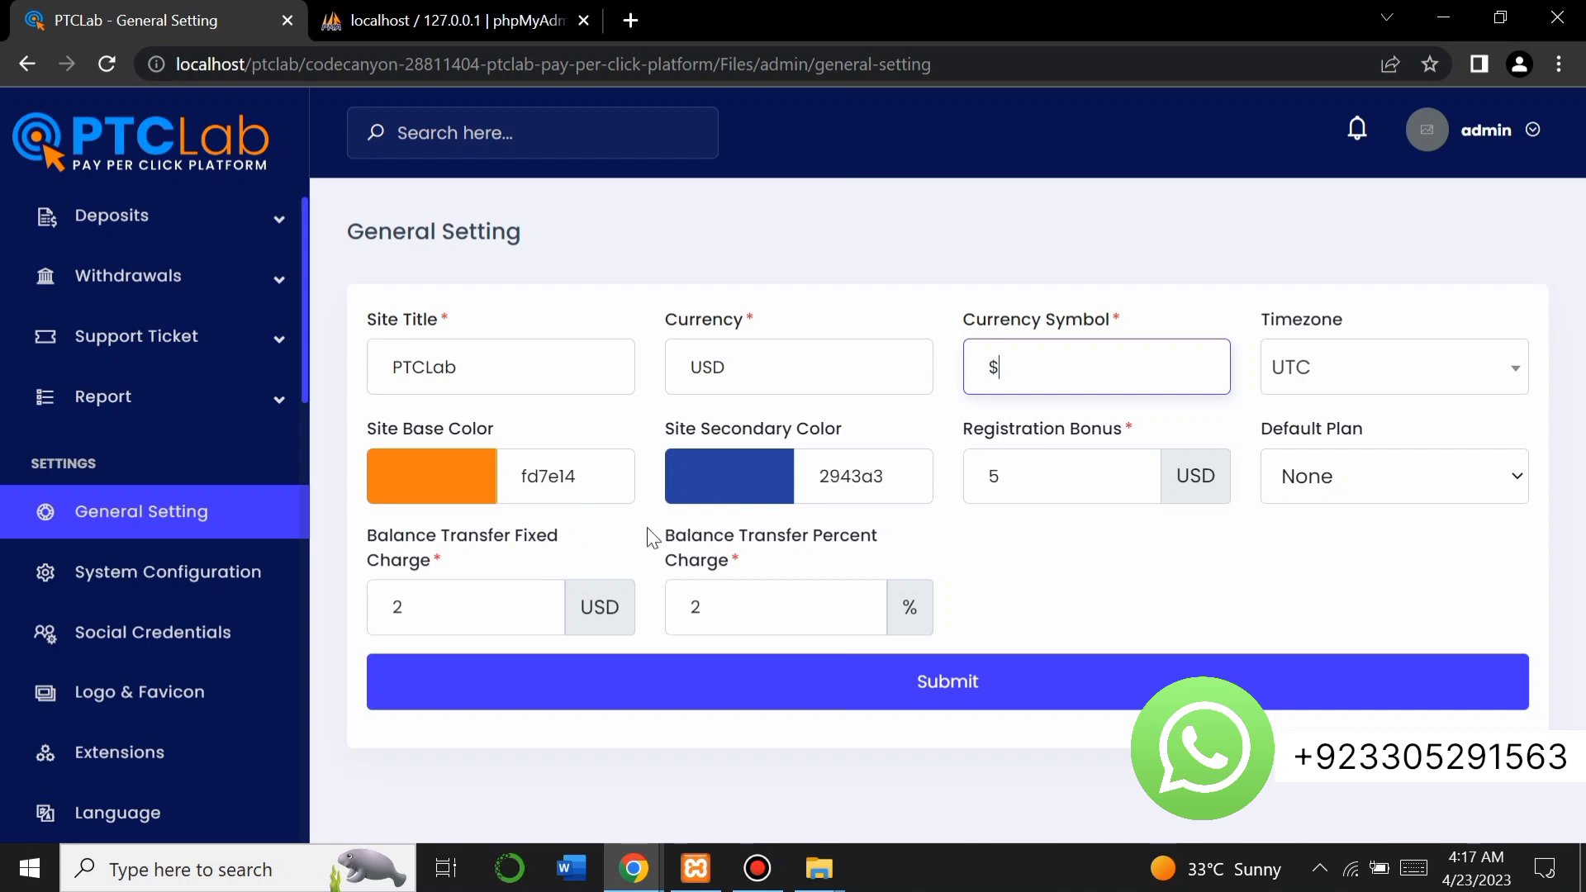
pyautogui.click(196, 585)
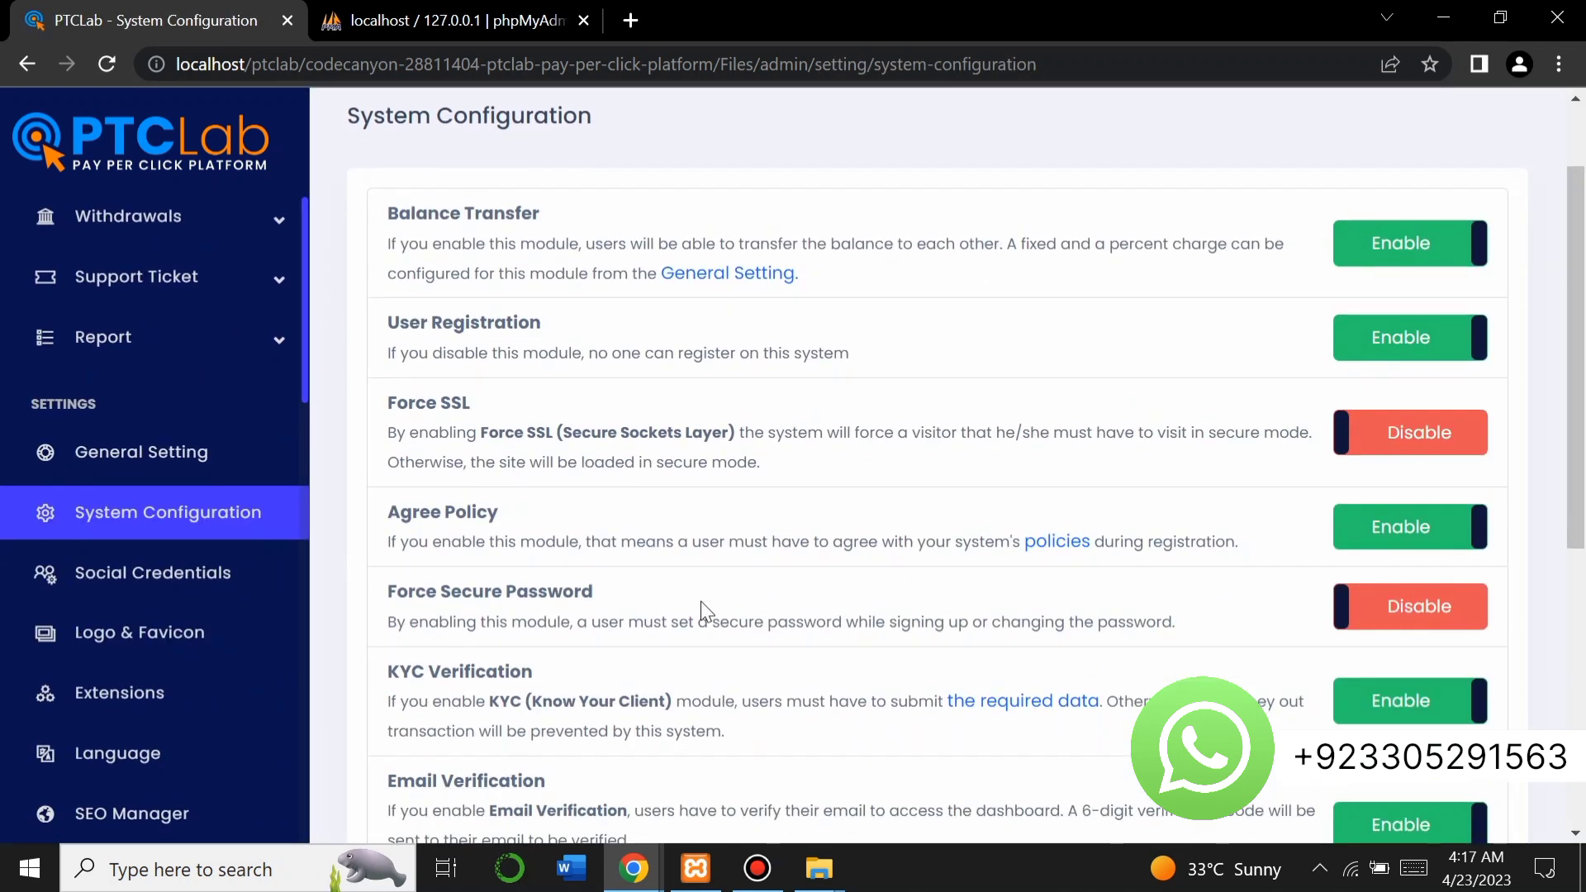
# Scroll through the System Configuration modules, then open Social Credentials.
pyautogui.scroll(-2, 706, 612)
pyautogui.scroll(-1, 706, 611)
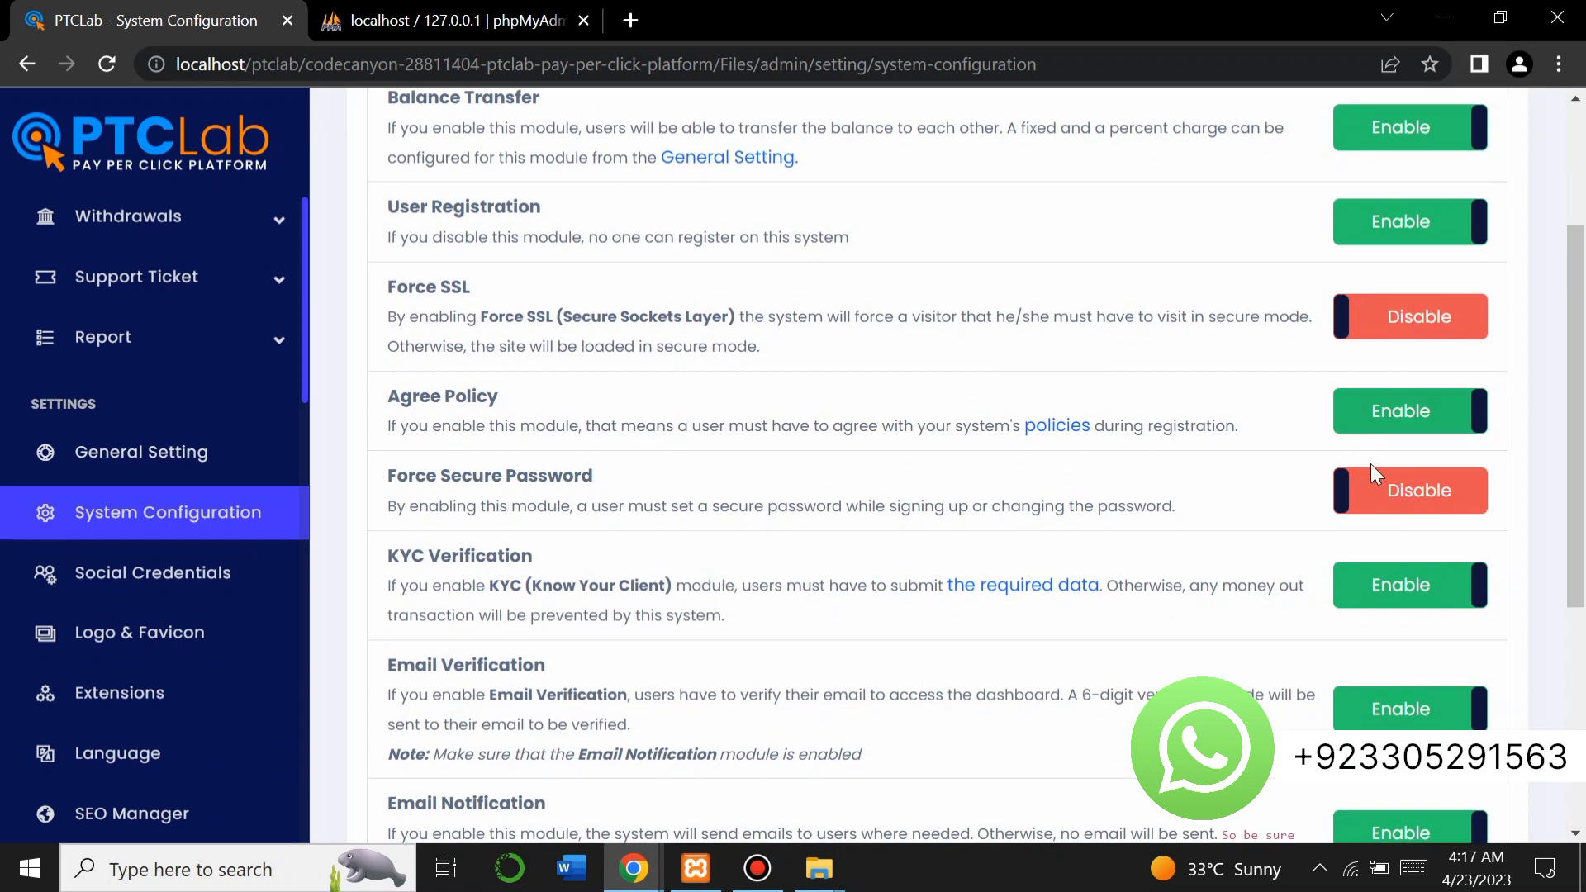
pyautogui.scroll(-1, 1201, 535)
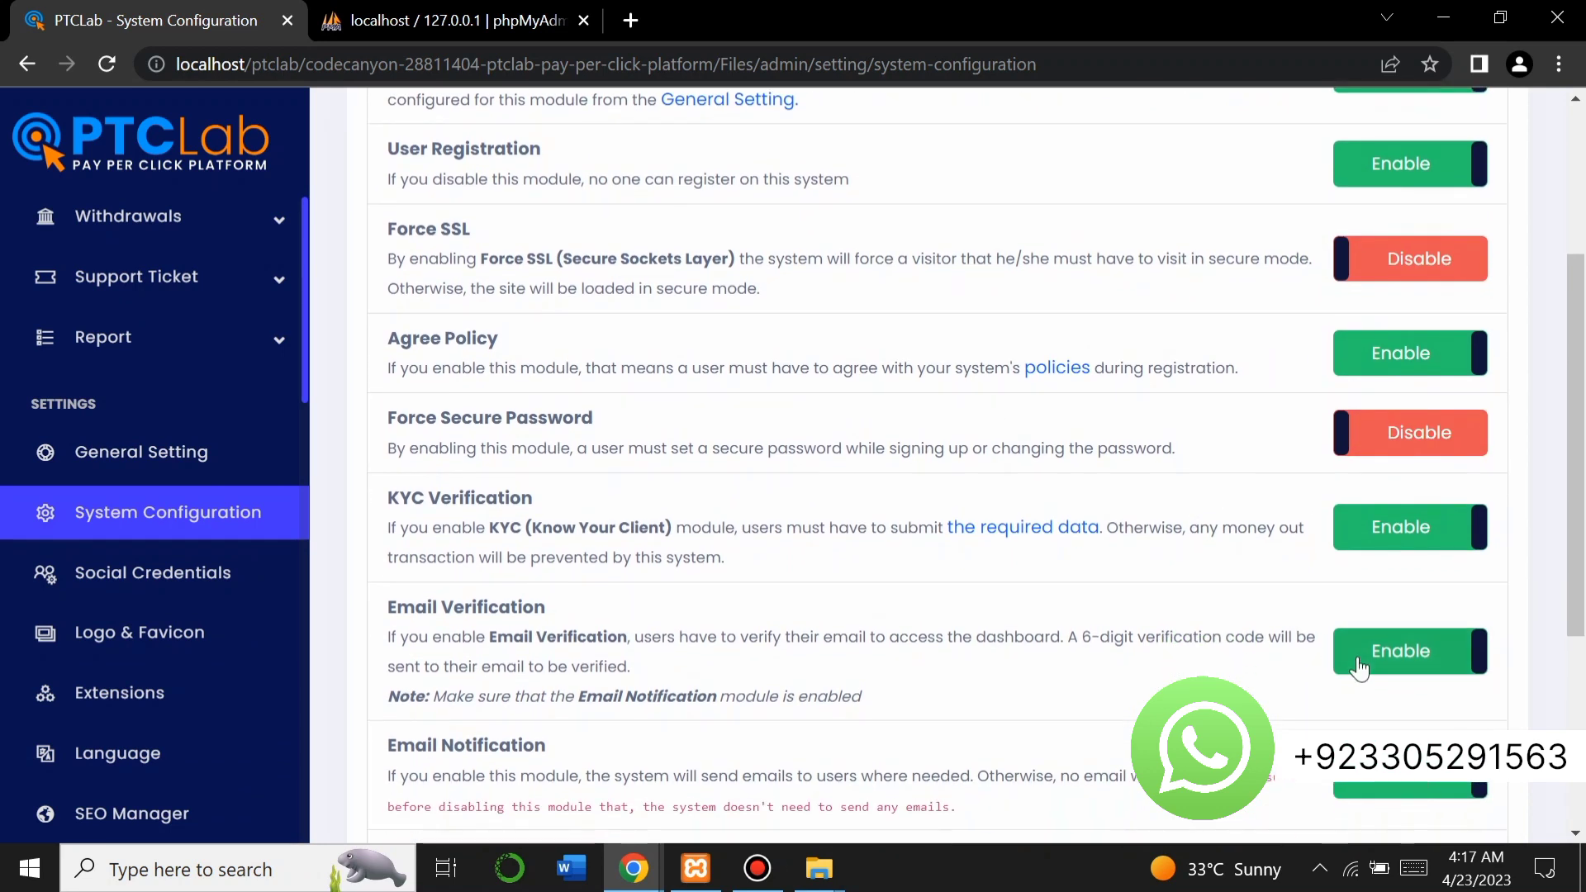
pyautogui.scroll(-1, 1079, 648)
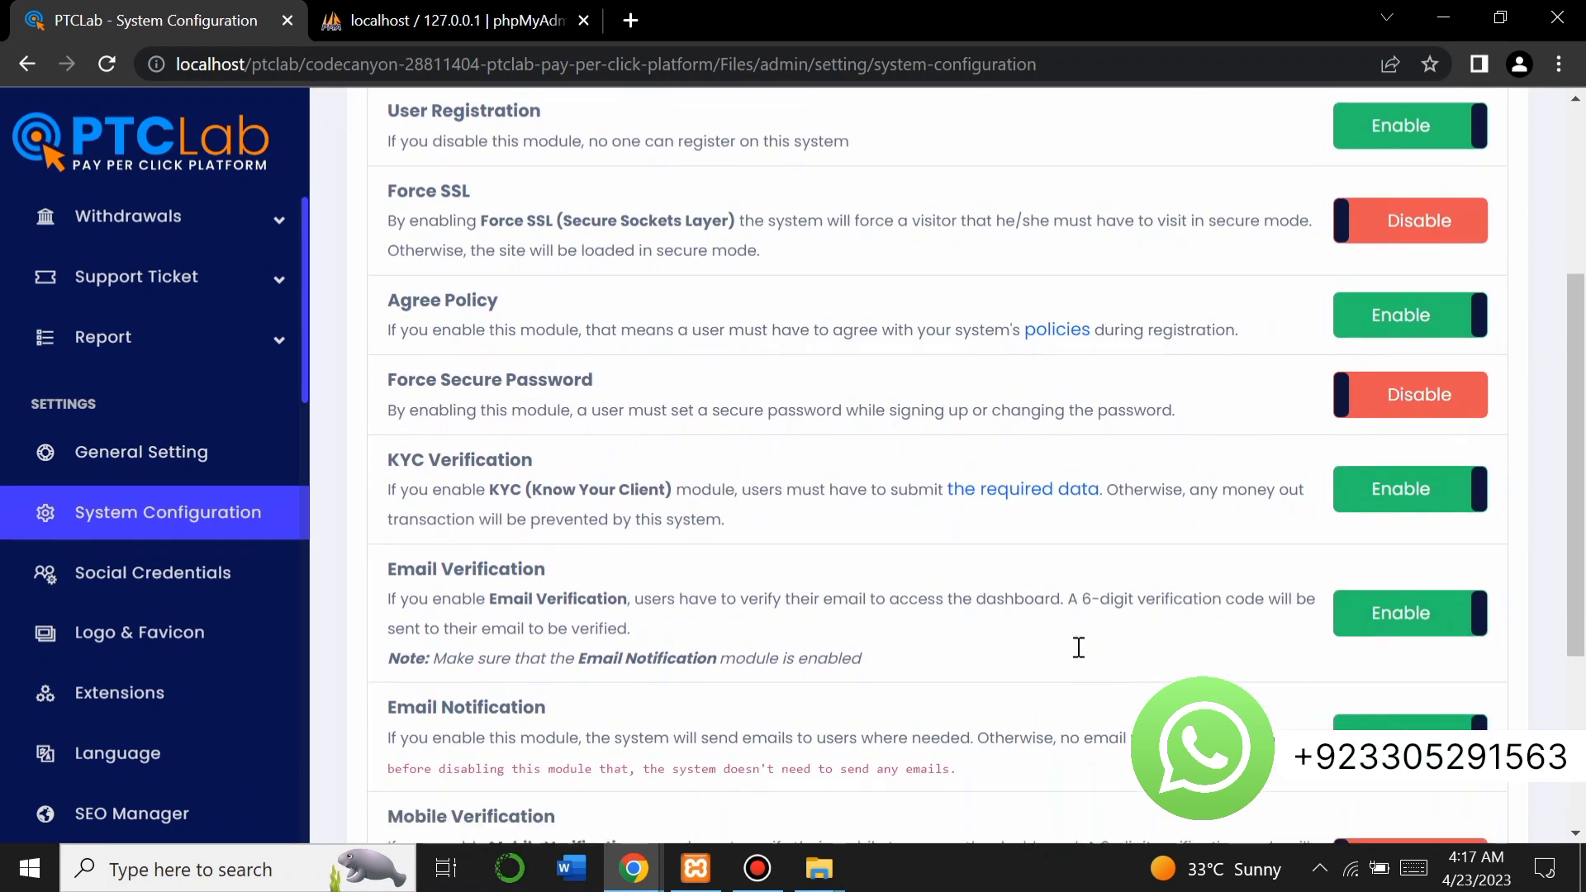
pyautogui.scroll(2, 1111, 512)
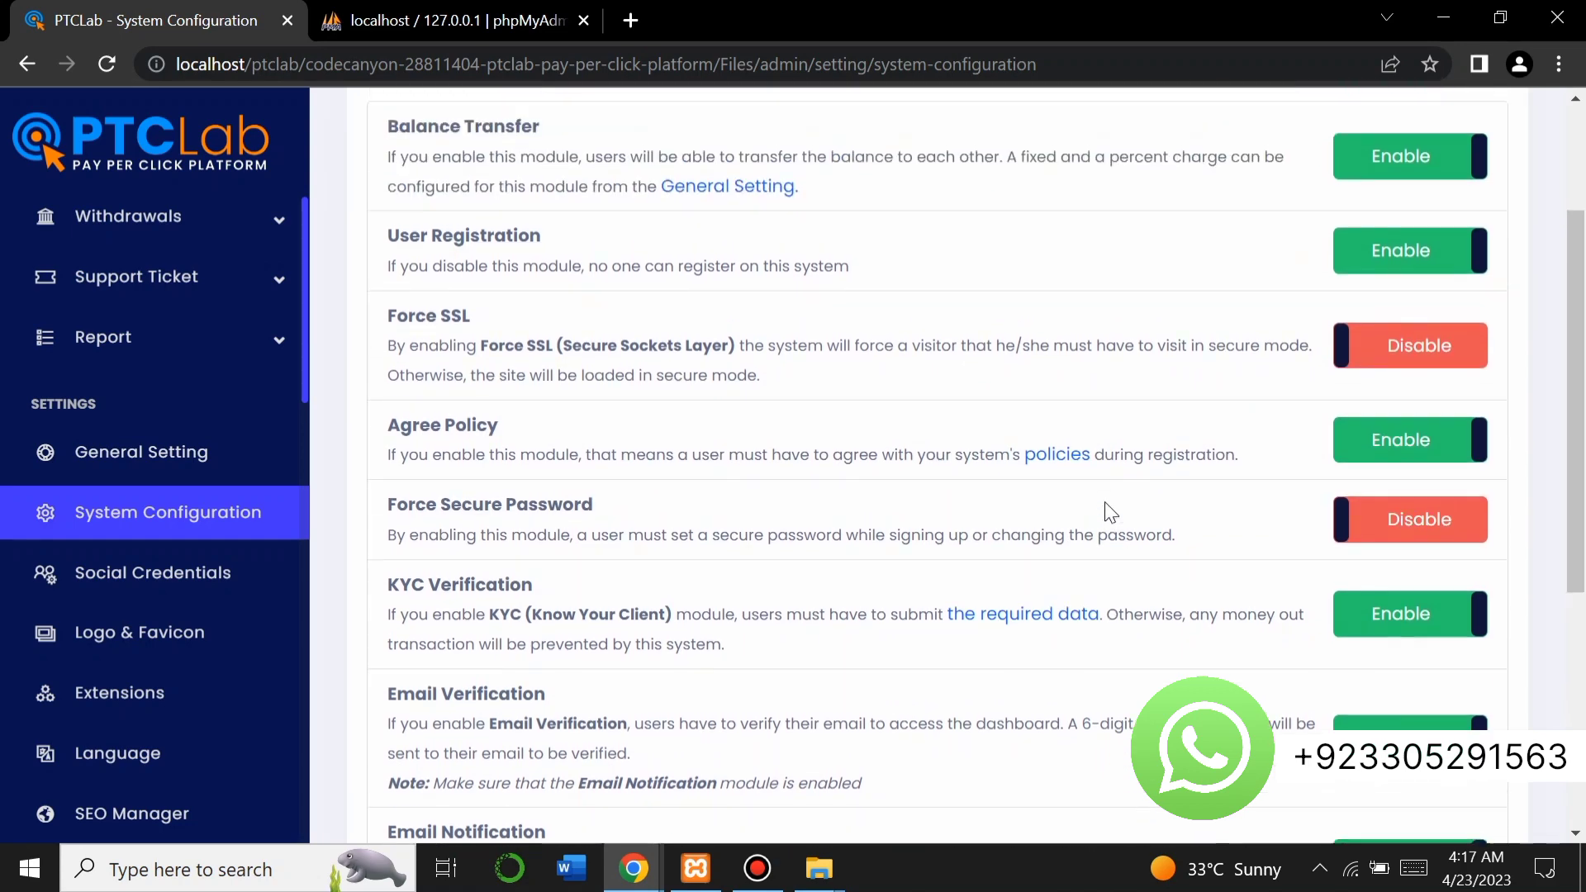
pyautogui.click(228, 578)
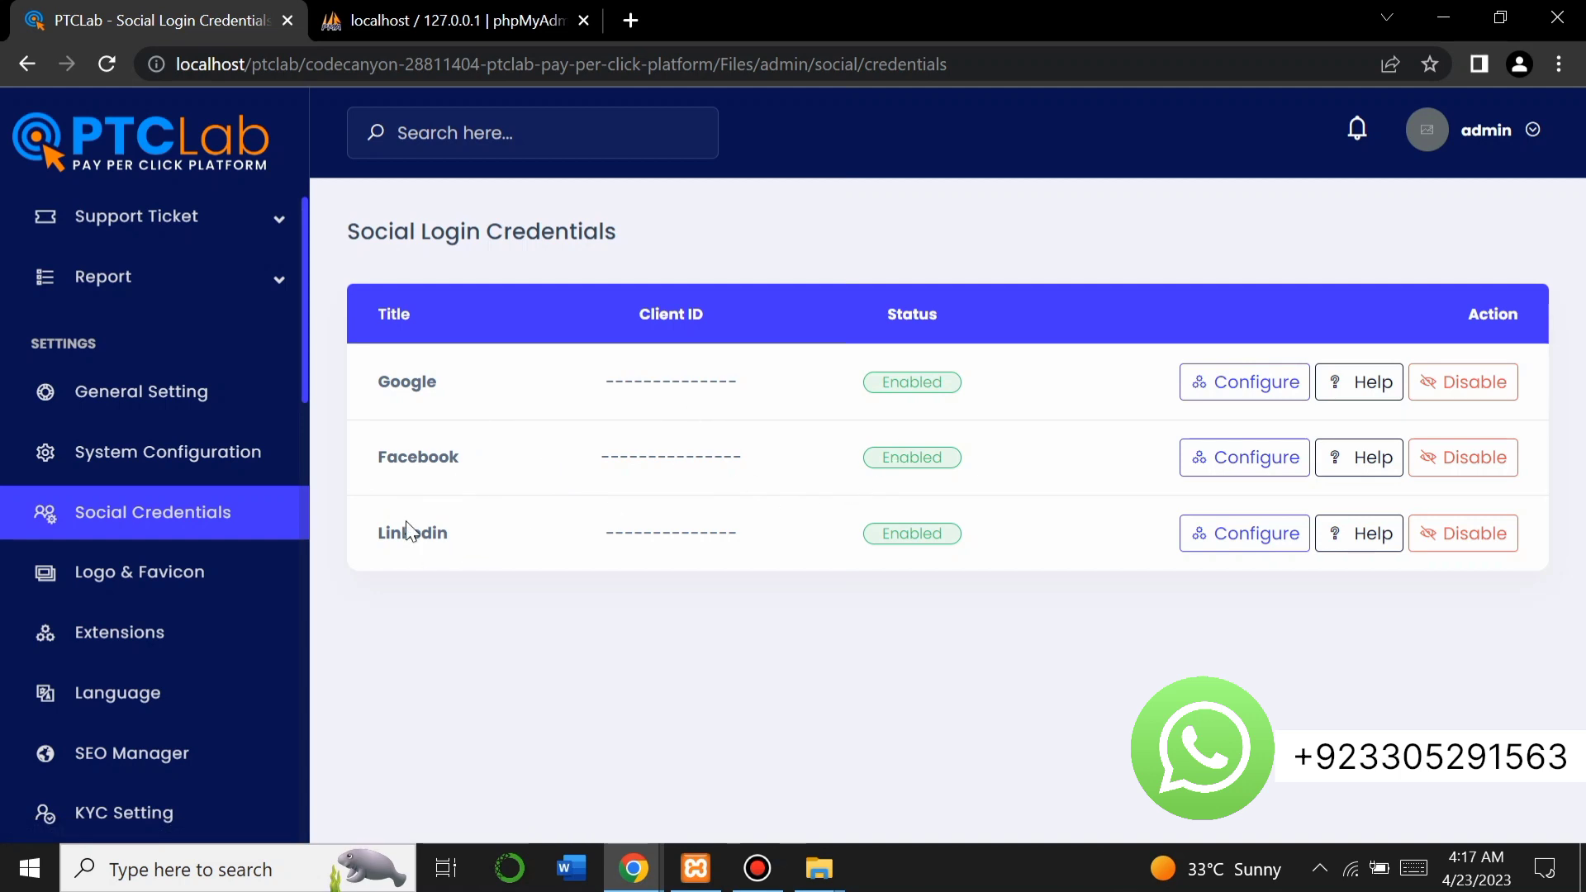
# Browse the current PTCLab logos and favicons on Logo & Favicon, then expand Notification Setting.
pyautogui.click(157, 582)
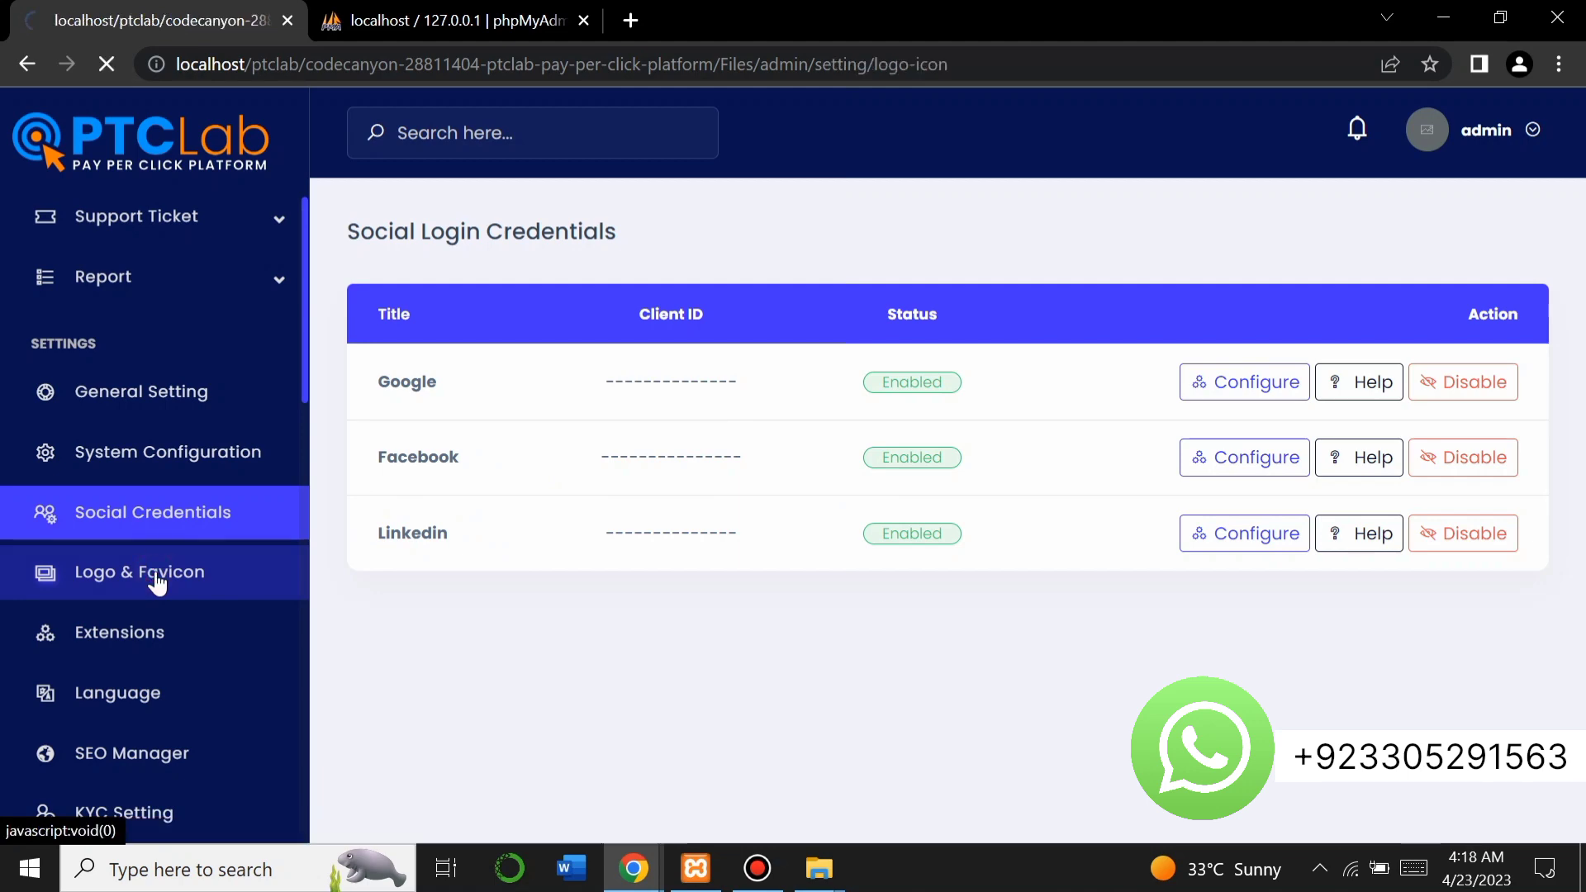
pyautogui.scroll(-3, 403, 668)
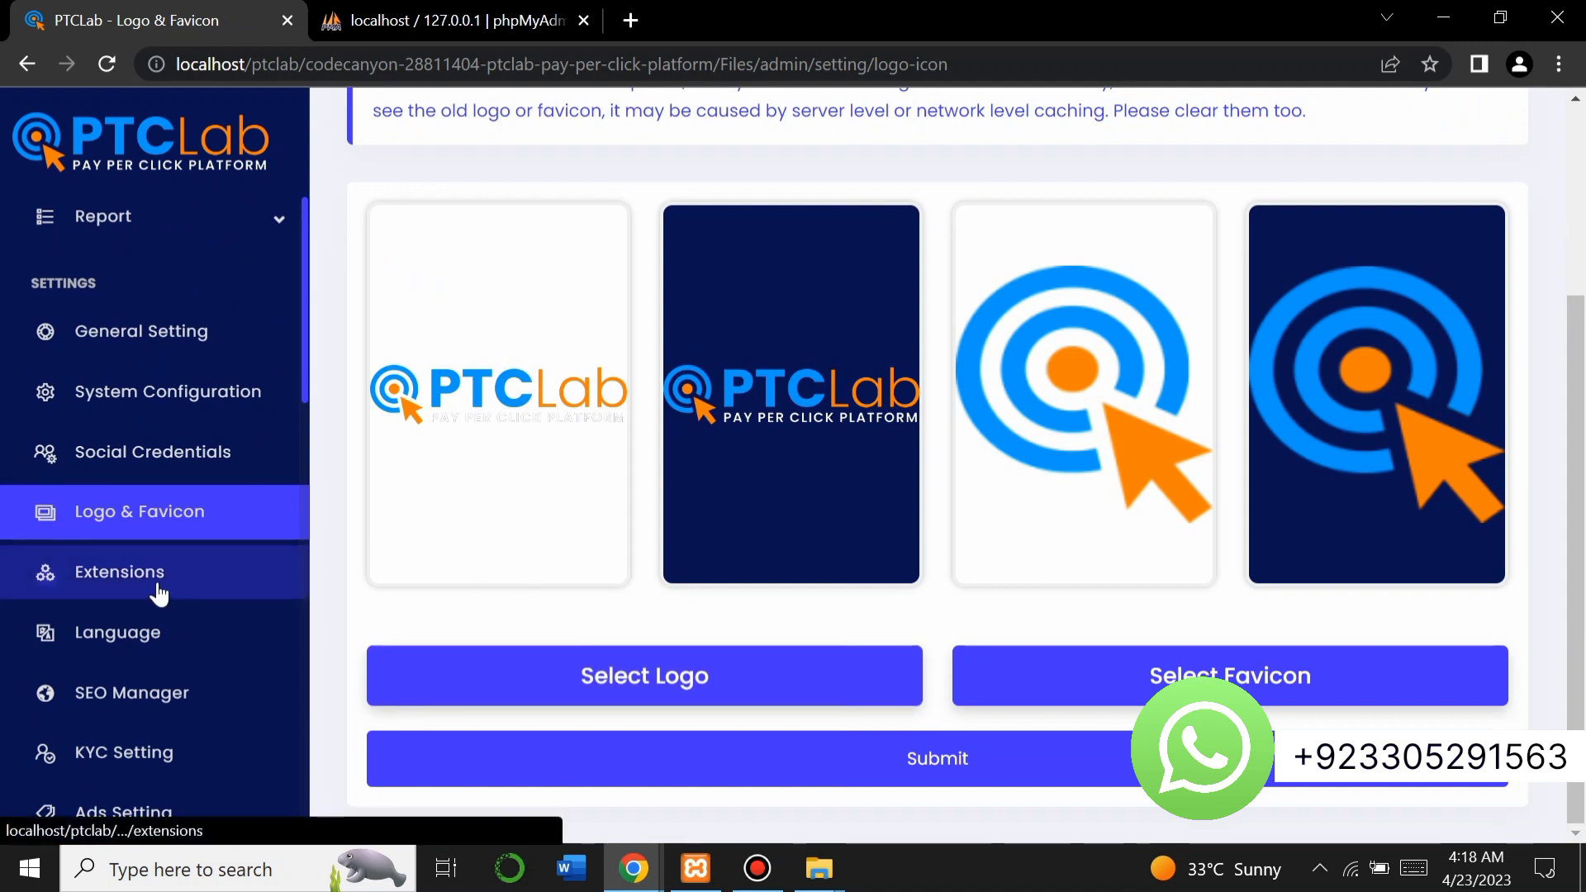
pyautogui.scroll(5, 157, 588)
pyautogui.scroll(-3, 159, 593)
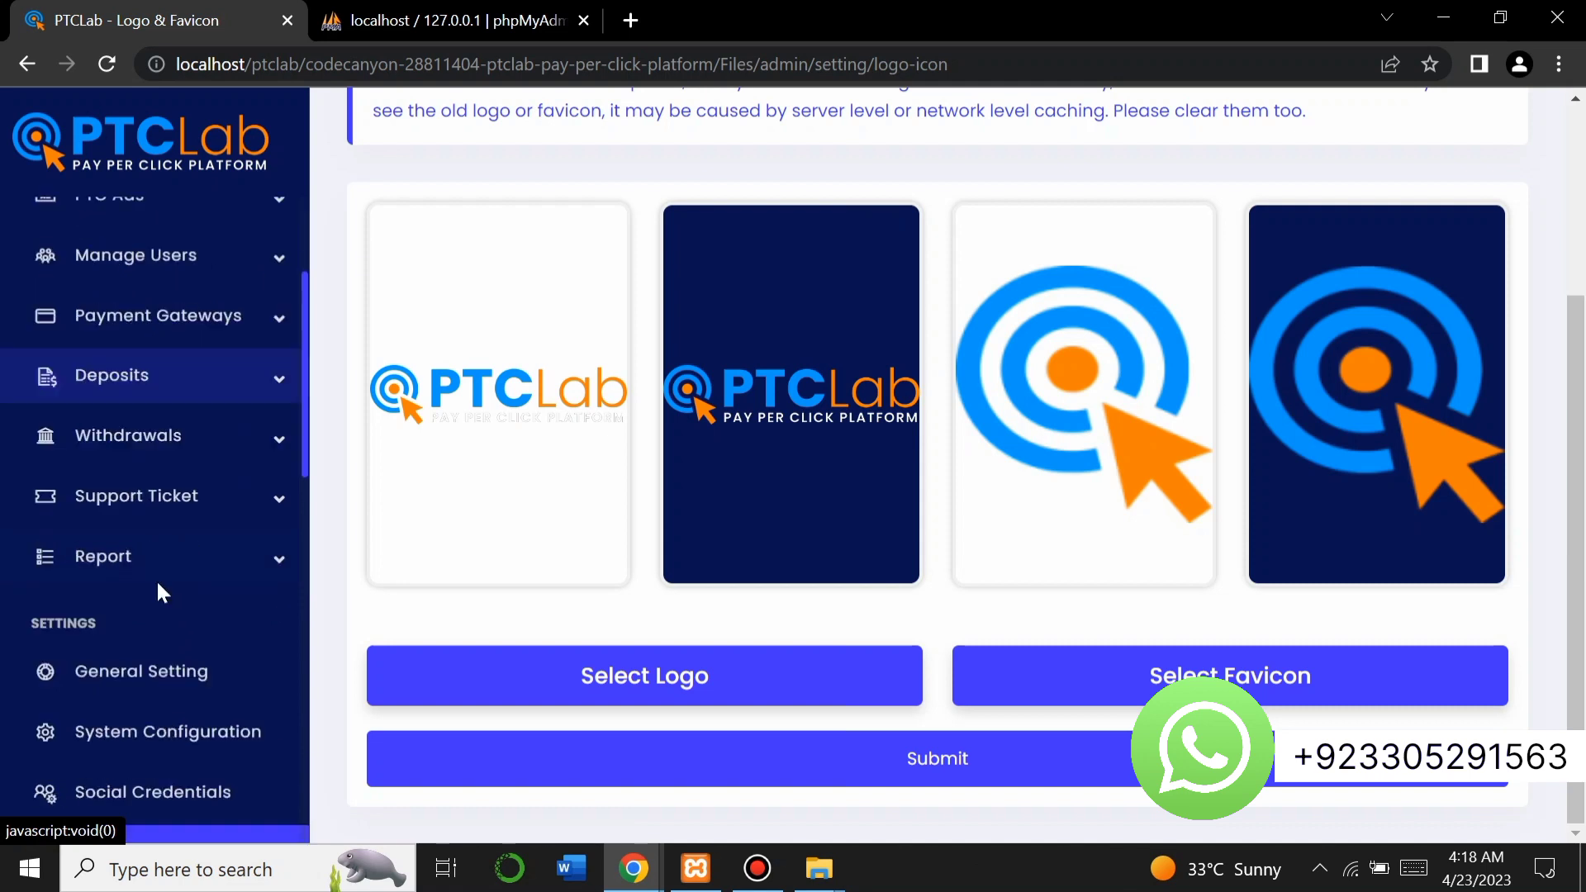
pyautogui.scroll(-5, 161, 593)
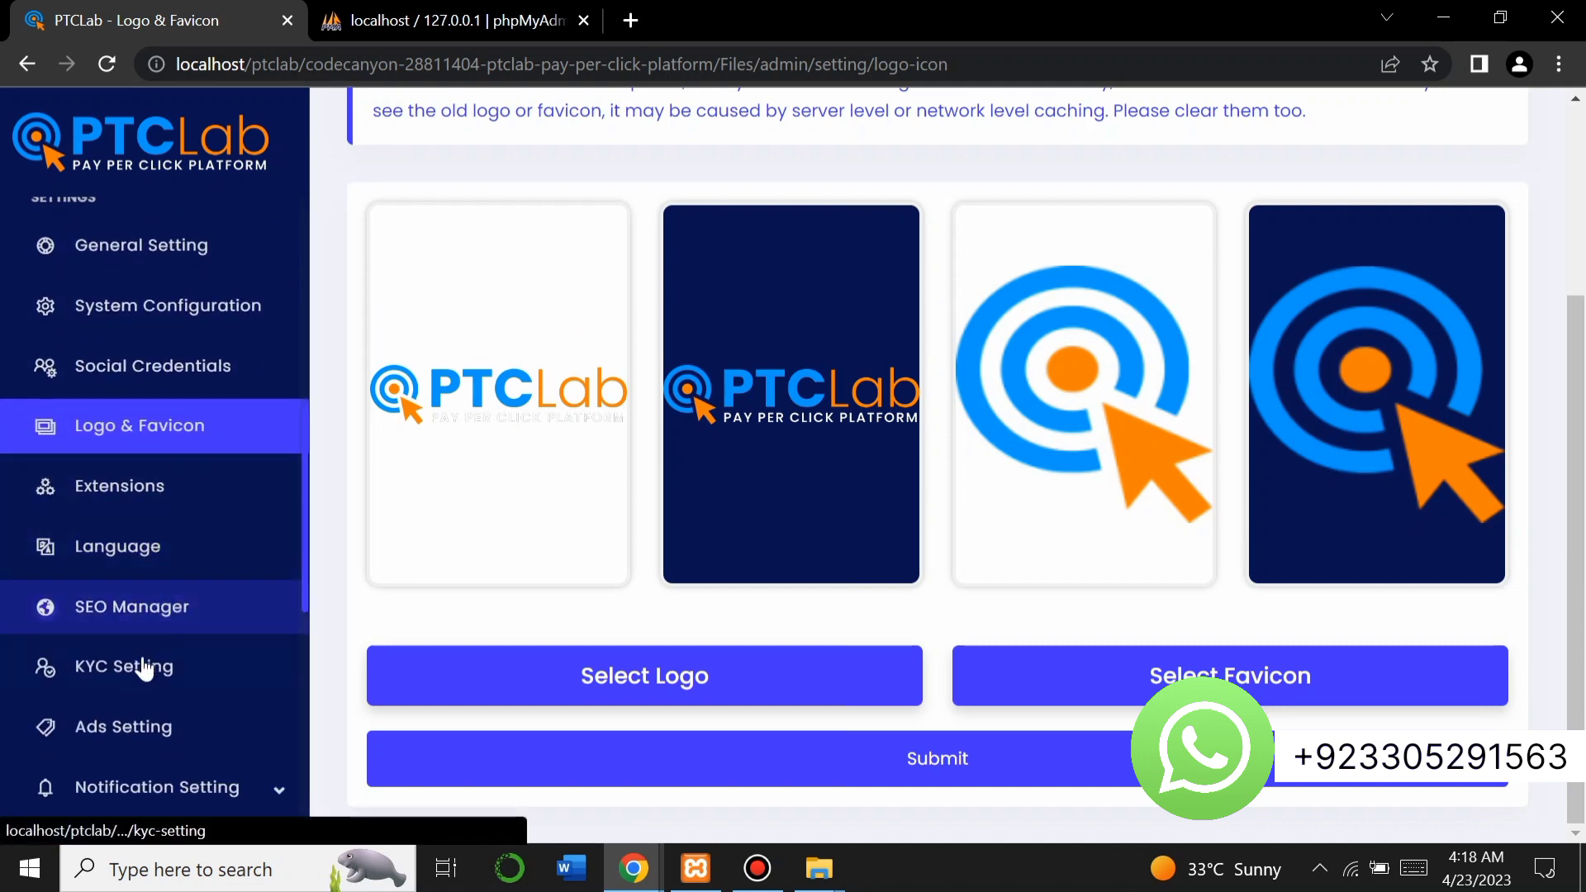
pyautogui.scroll(-1, 131, 684)
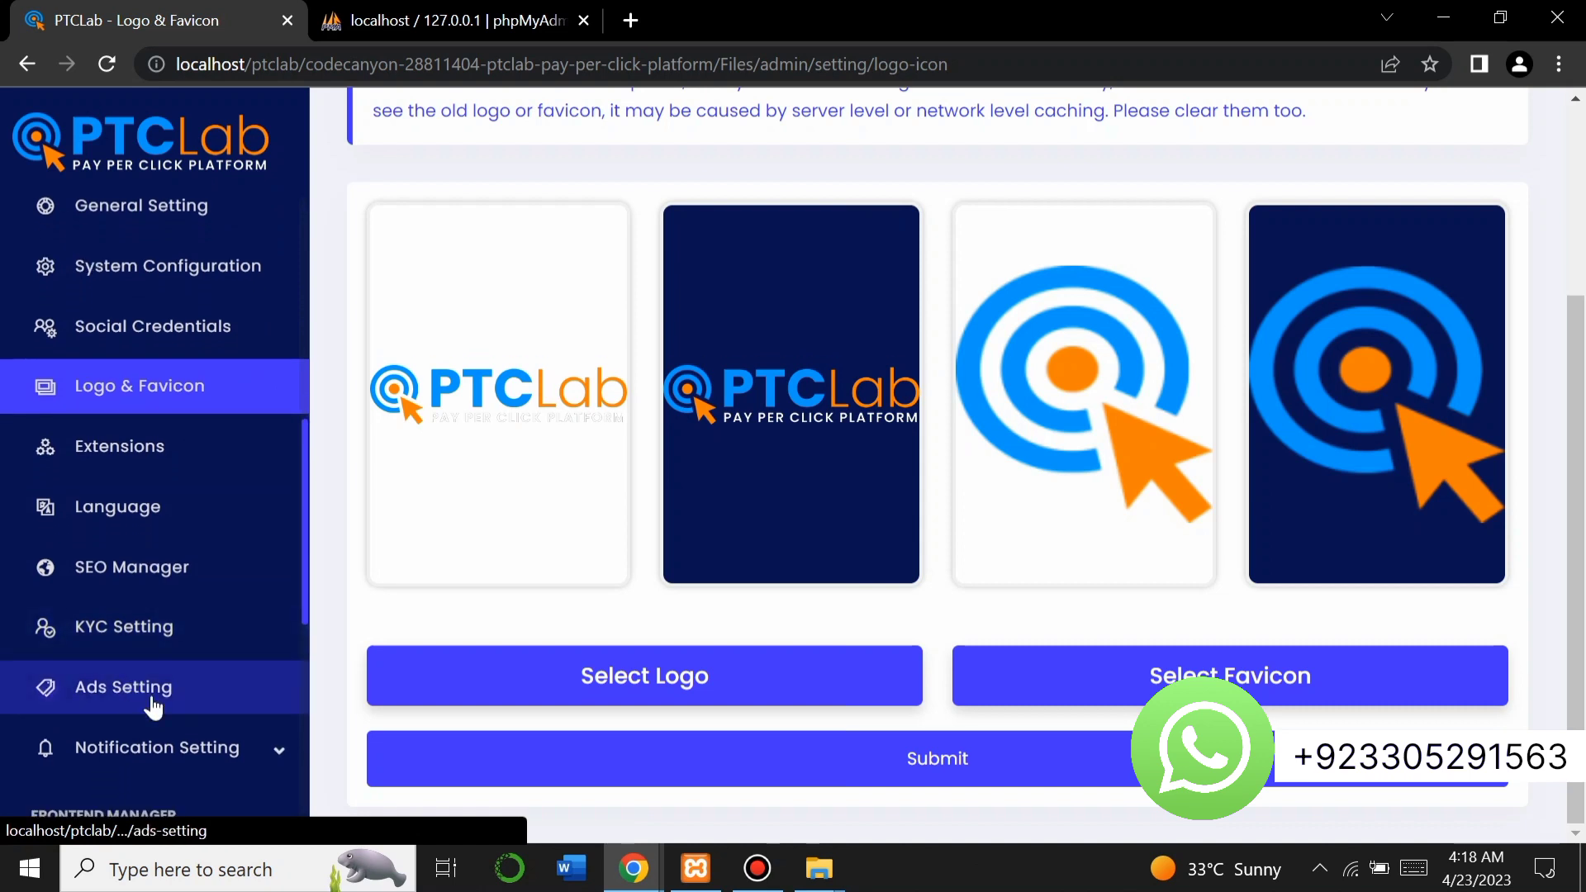
pyautogui.scroll(-1, 177, 724)
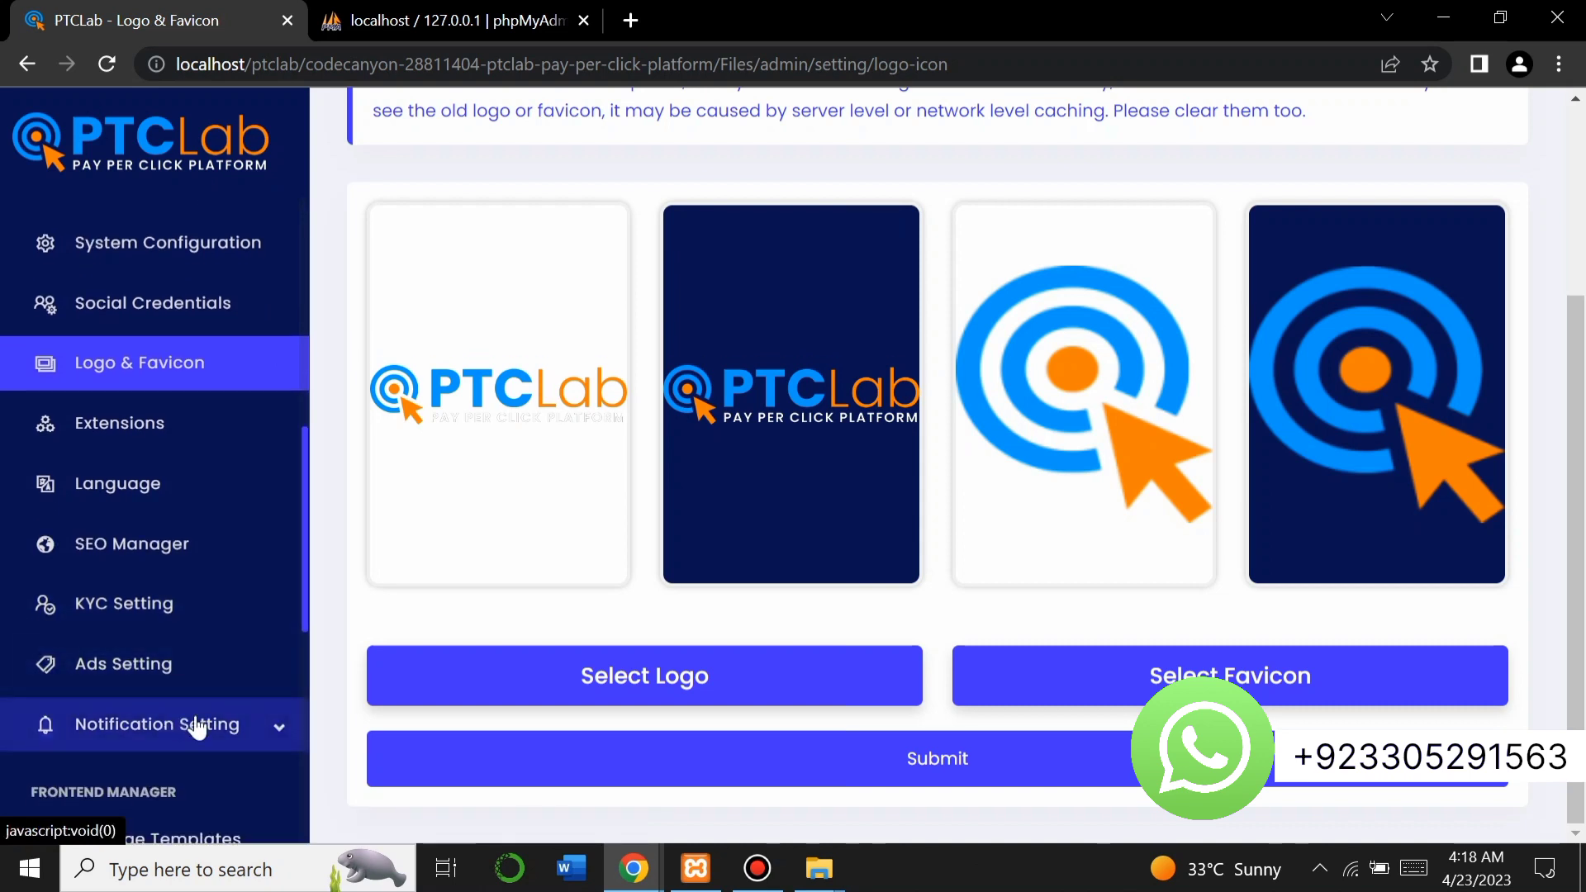
pyautogui.click(233, 724)
pyautogui.scroll(-4, 88, 757)
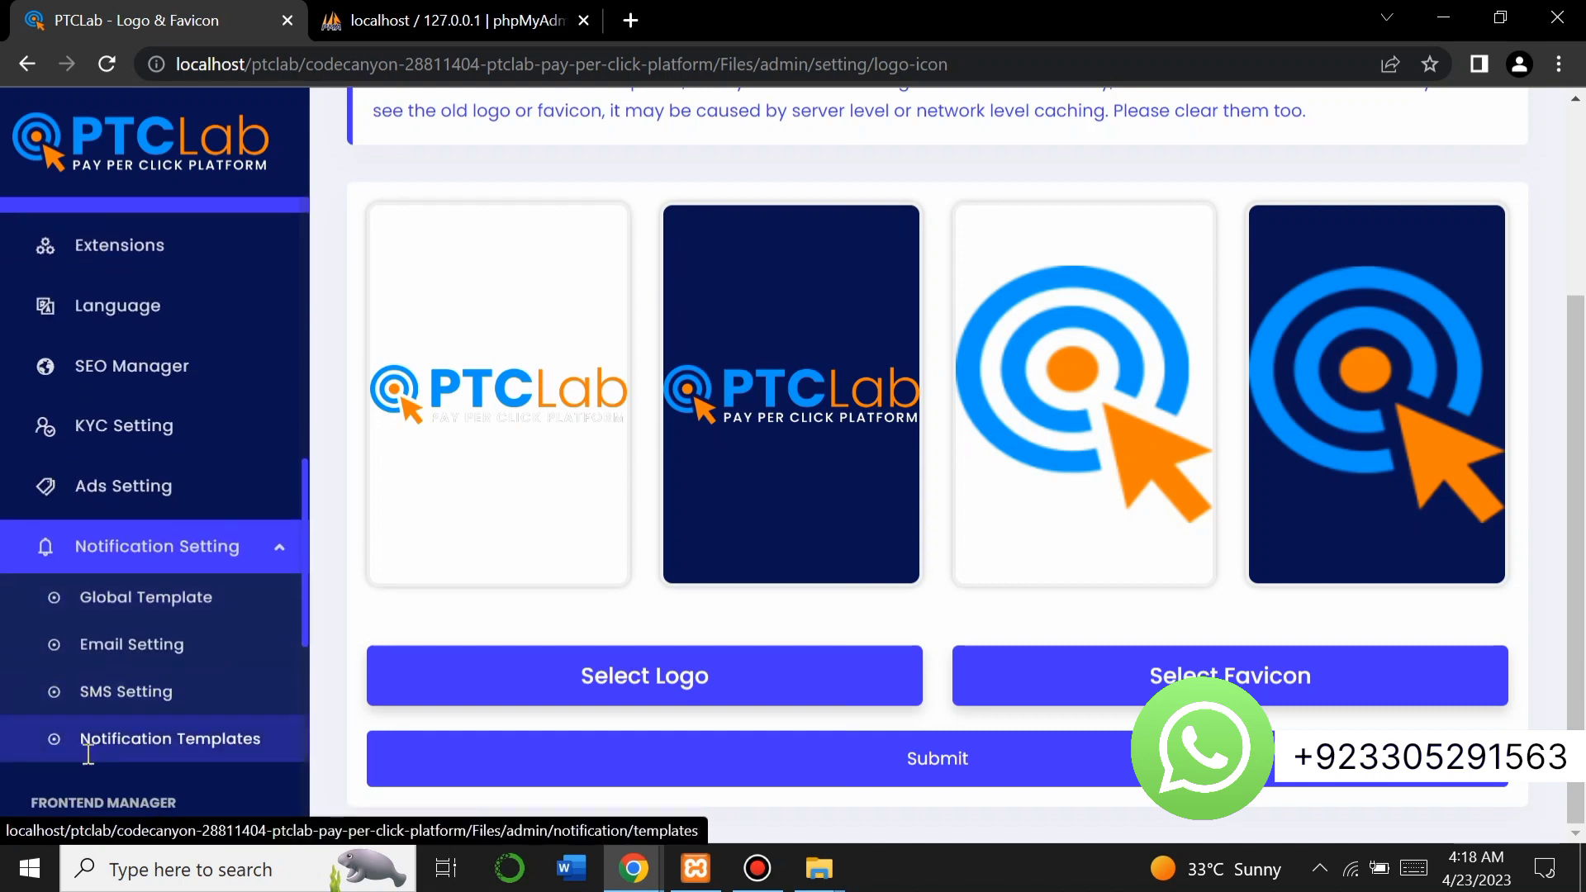
pyautogui.scroll(-2, 90, 760)
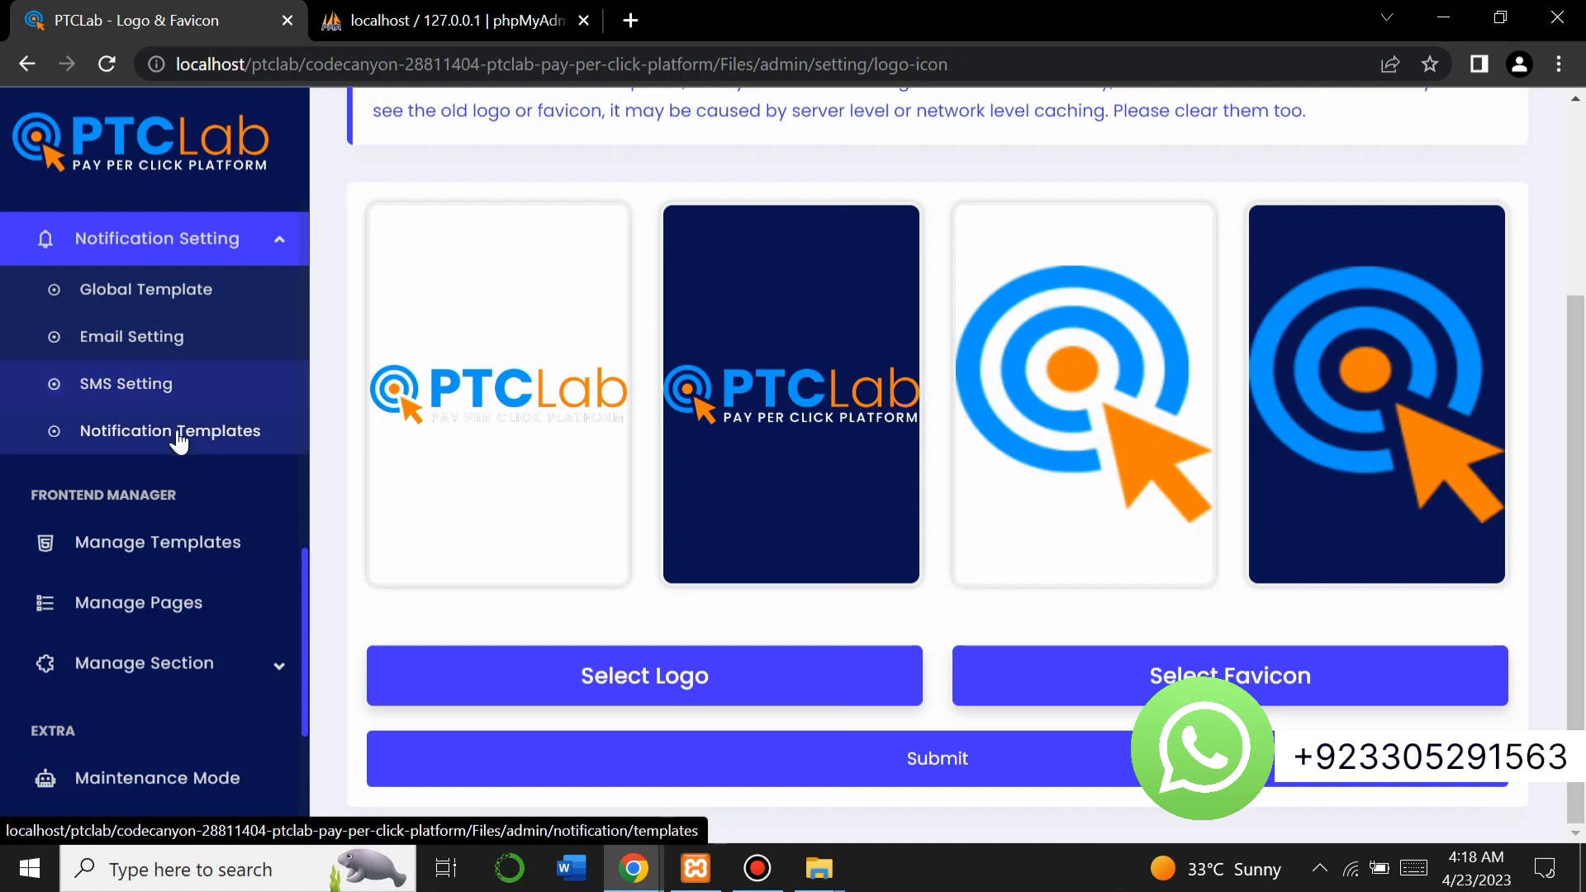
# View Manage Templates with Ptc diamond active, then open Manage Pages.
pyautogui.click(144, 547)
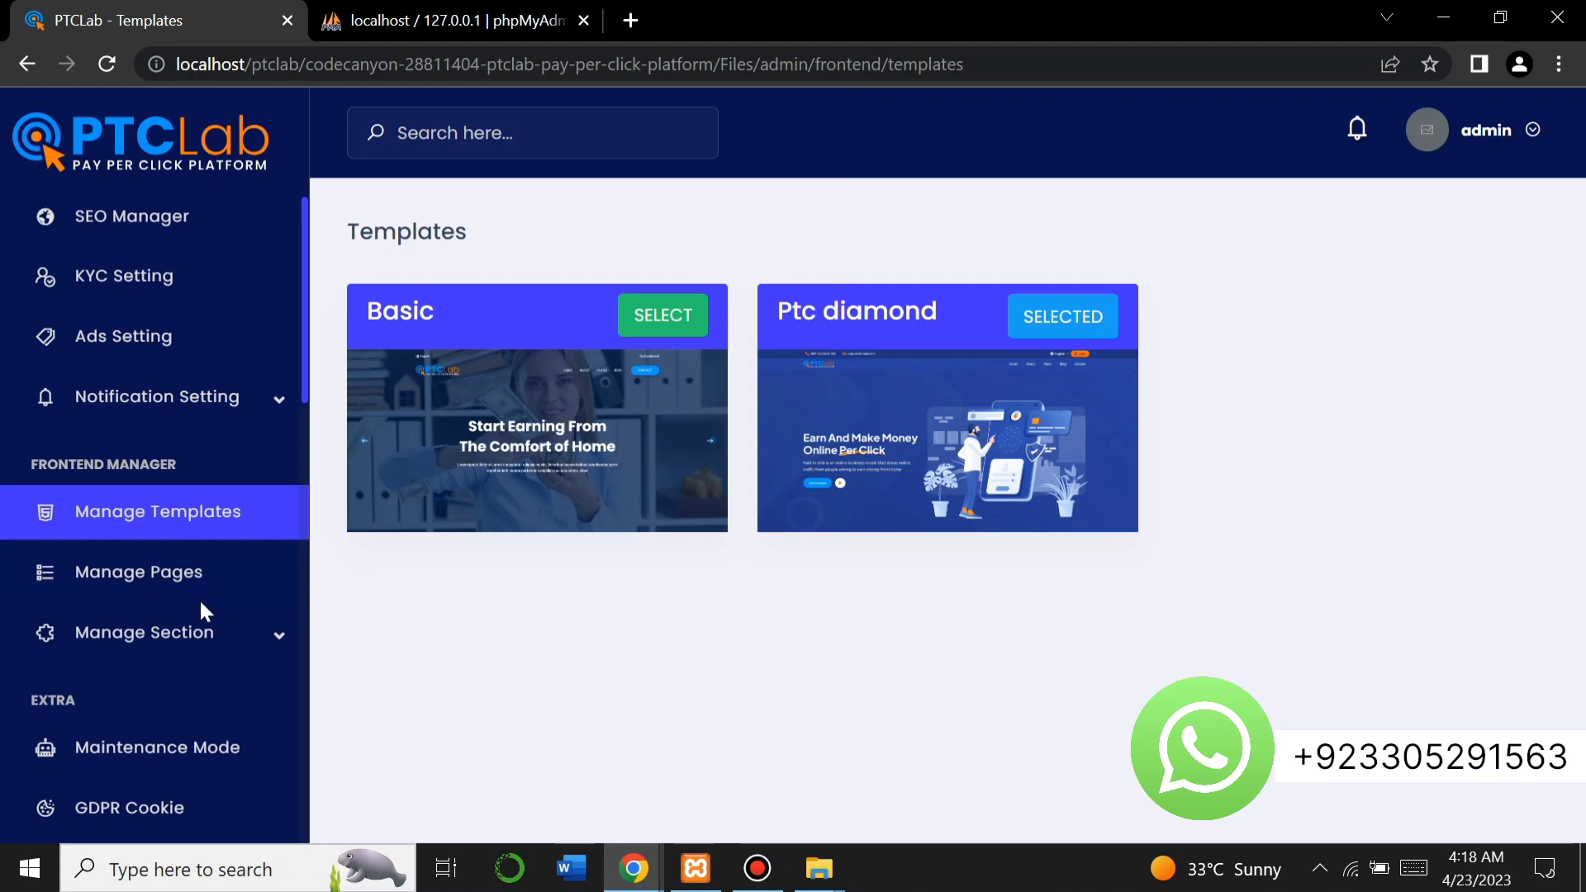
pyautogui.click(156, 588)
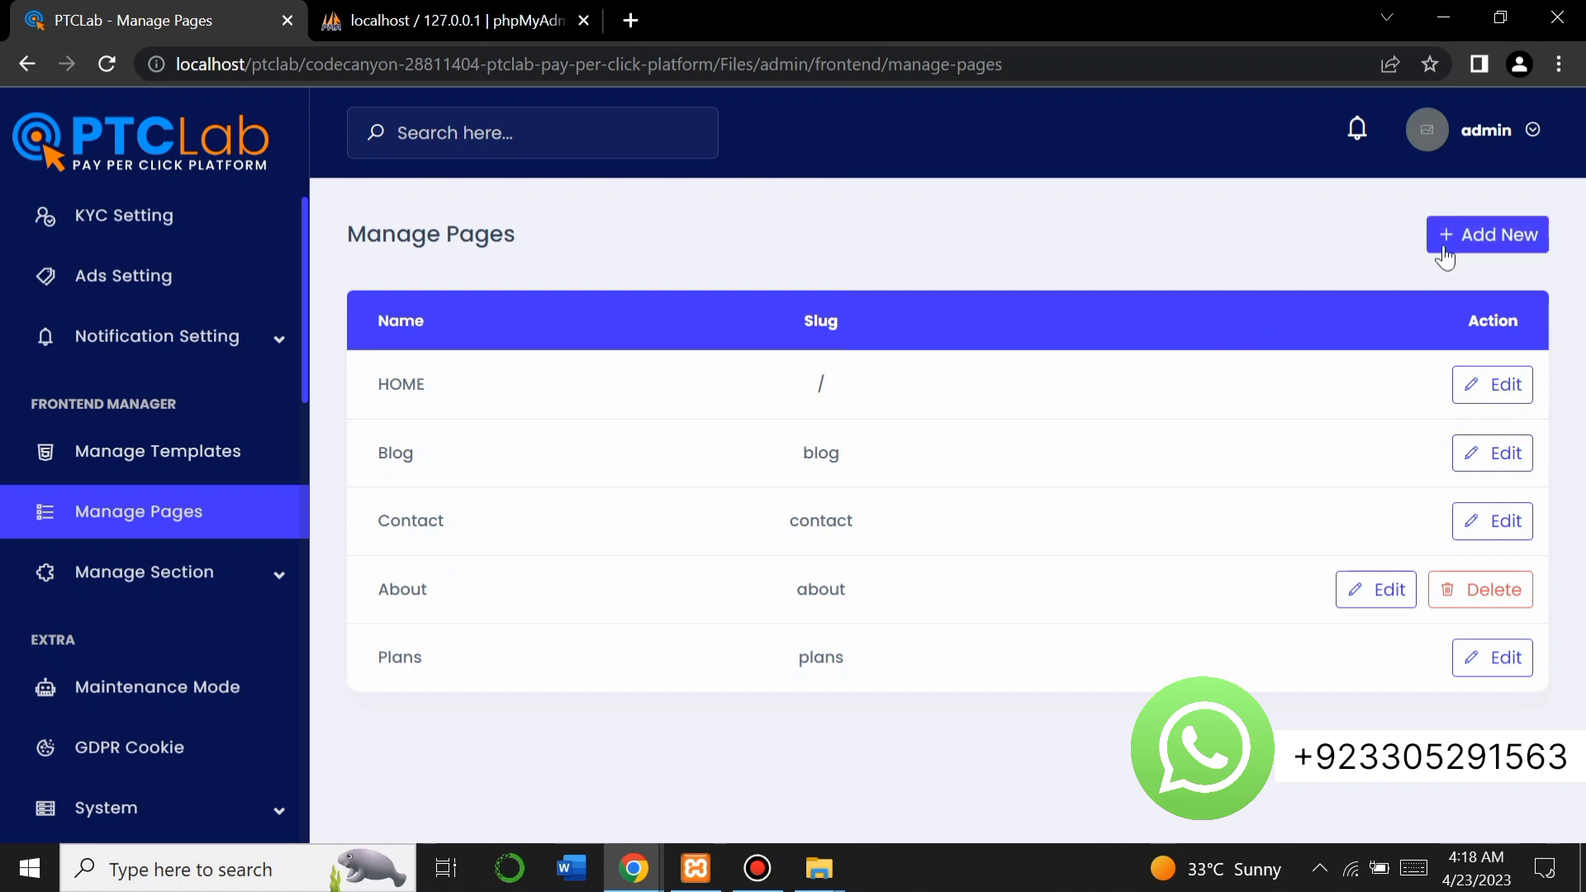
# Expand Manage Section and System in the sidebar, then go back to the Dashboard.
pyautogui.click(215, 576)
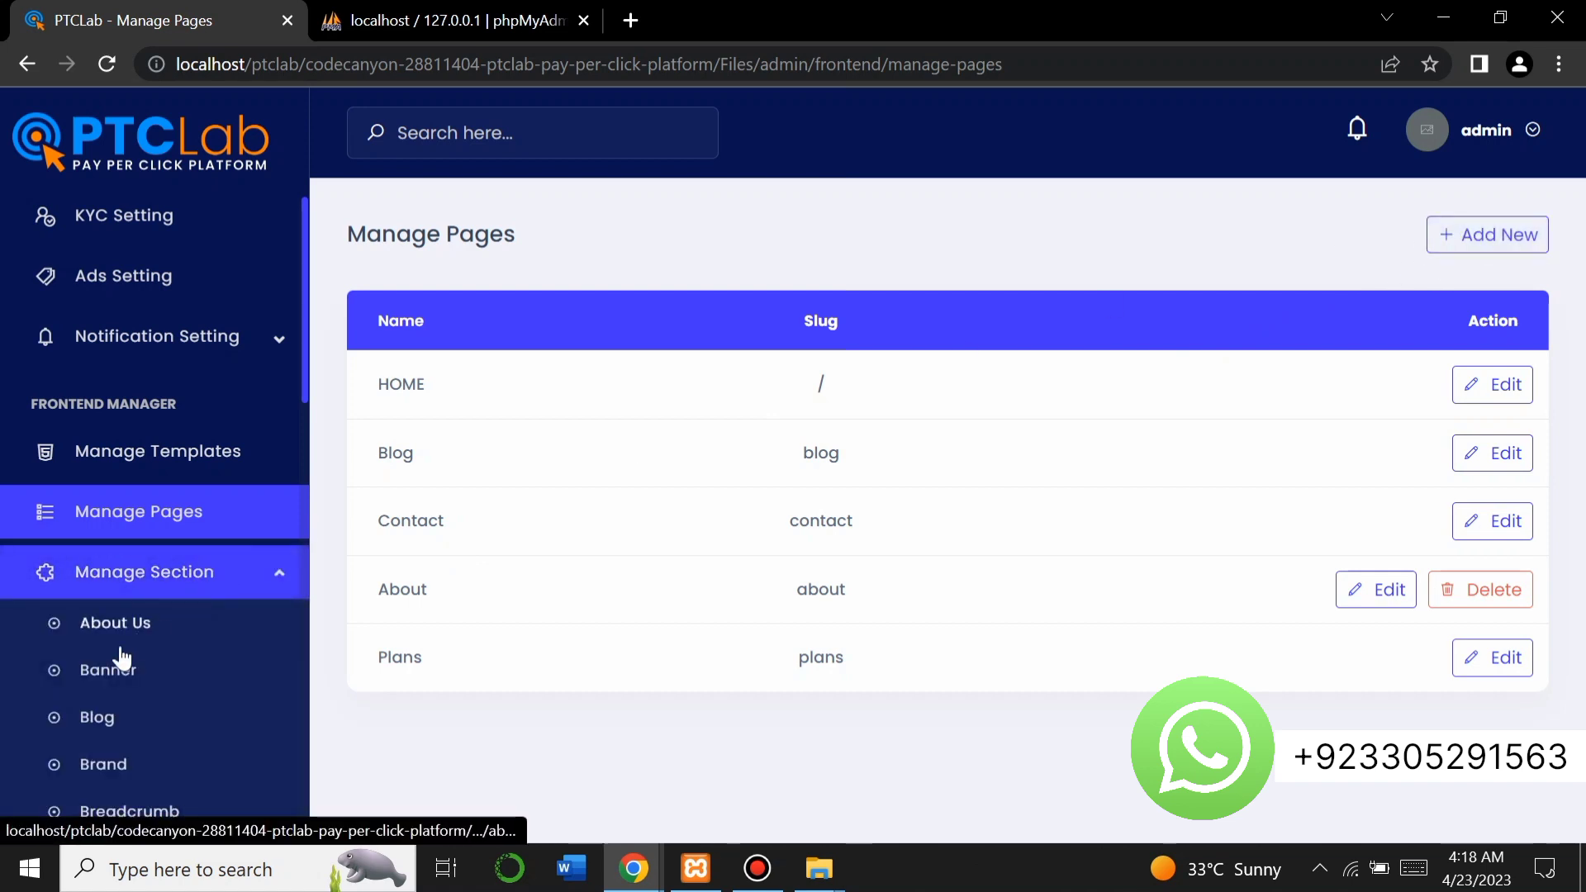
pyautogui.scroll(10, 110, 665)
pyautogui.scroll(-9, 110, 658)
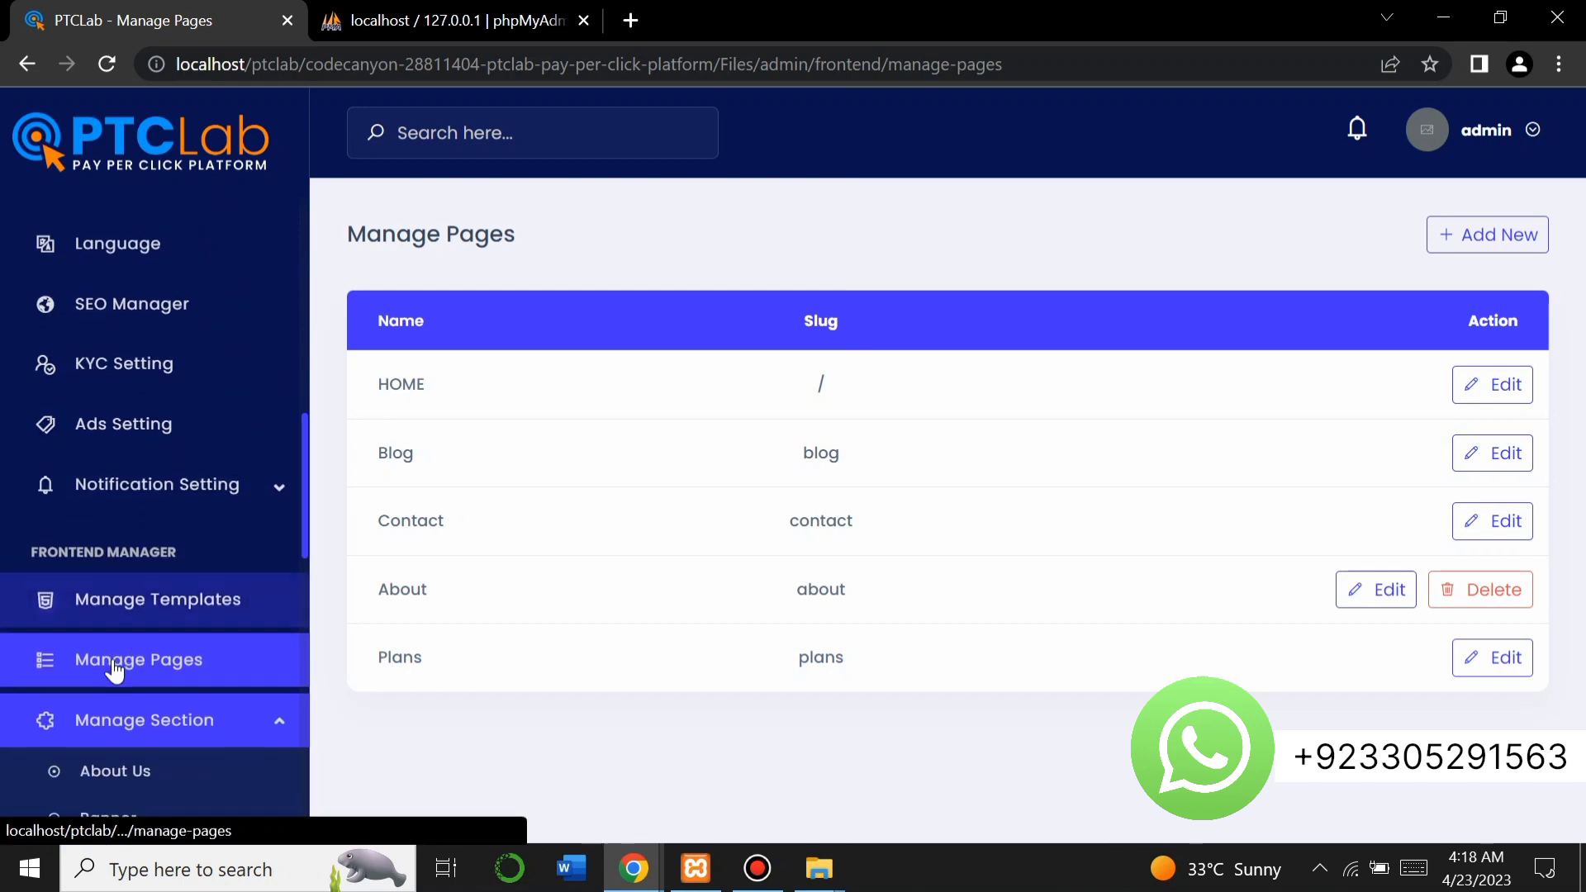
pyautogui.scroll(-4, 113, 660)
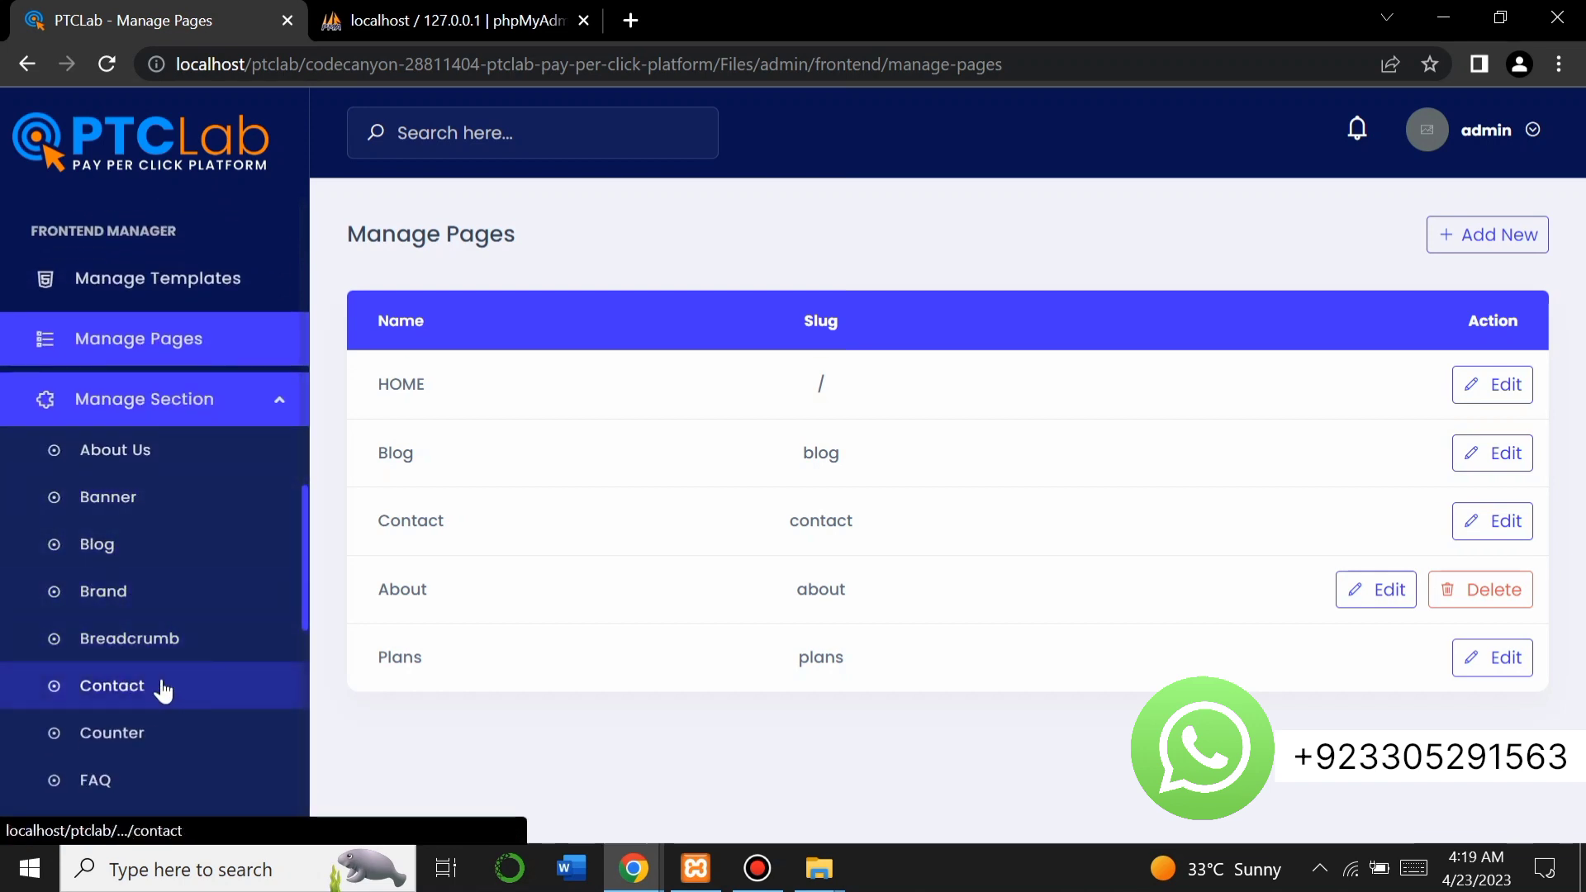
pyautogui.scroll(-7, 165, 679)
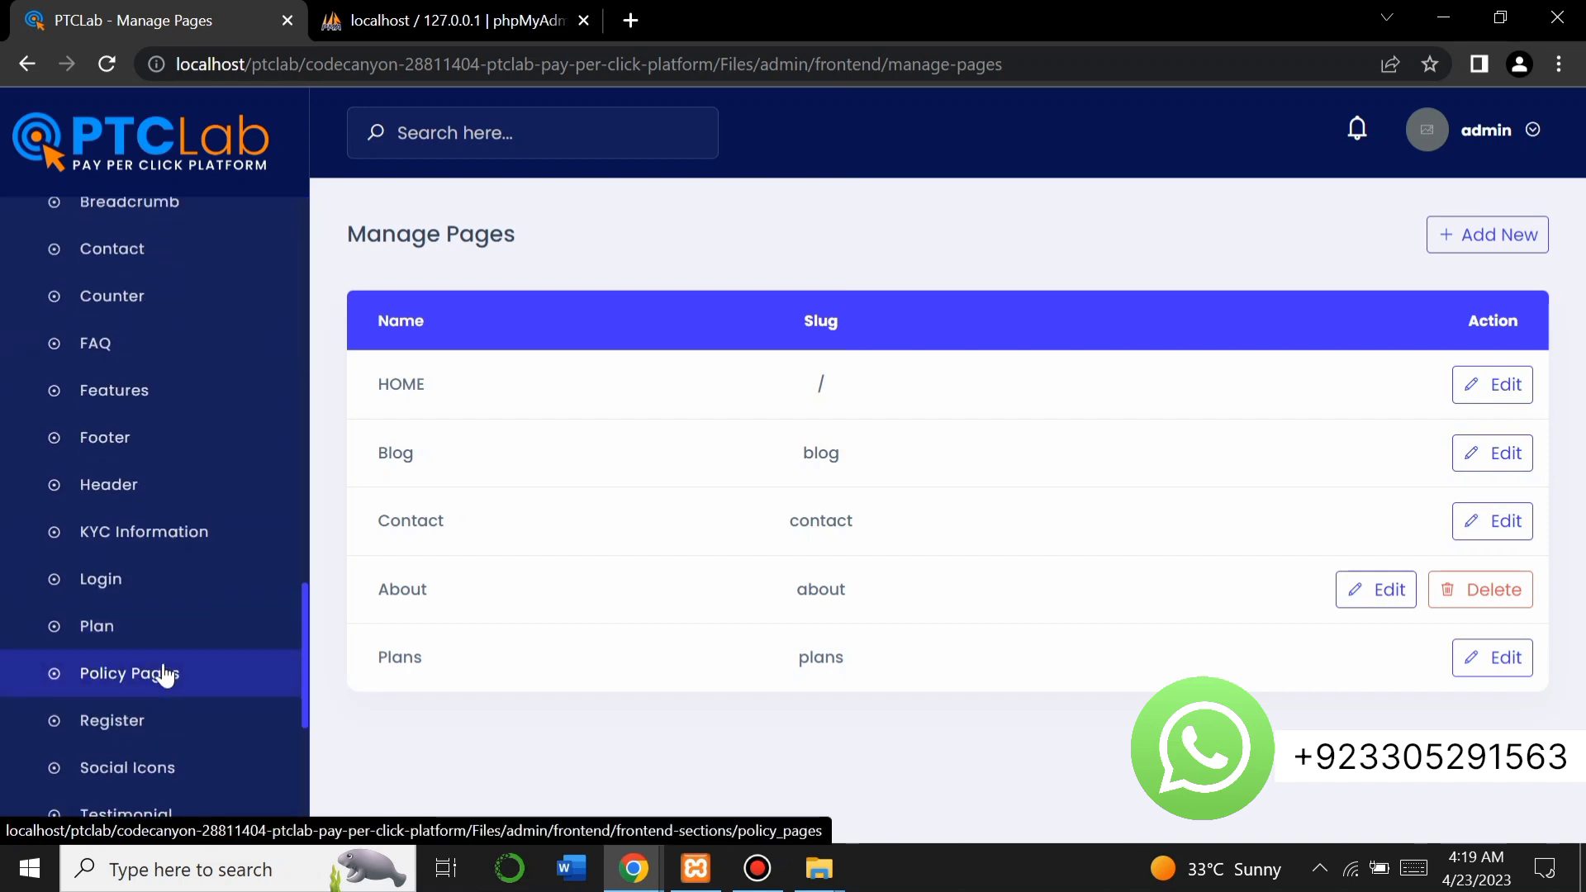
pyautogui.scroll(-1, 165, 676)
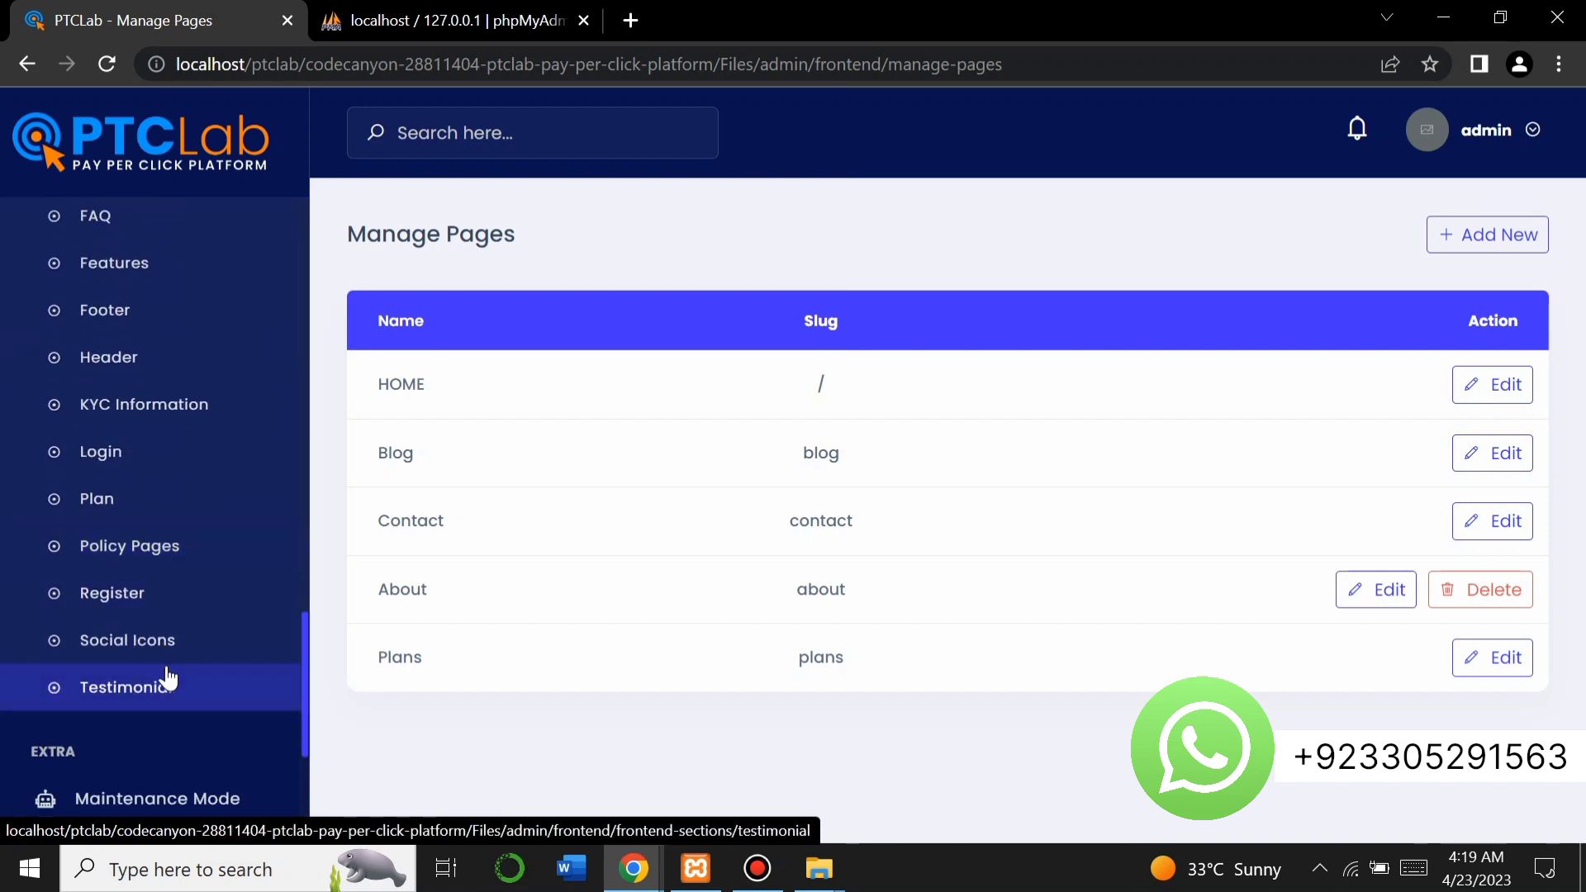
pyautogui.scroll(-3, 153, 717)
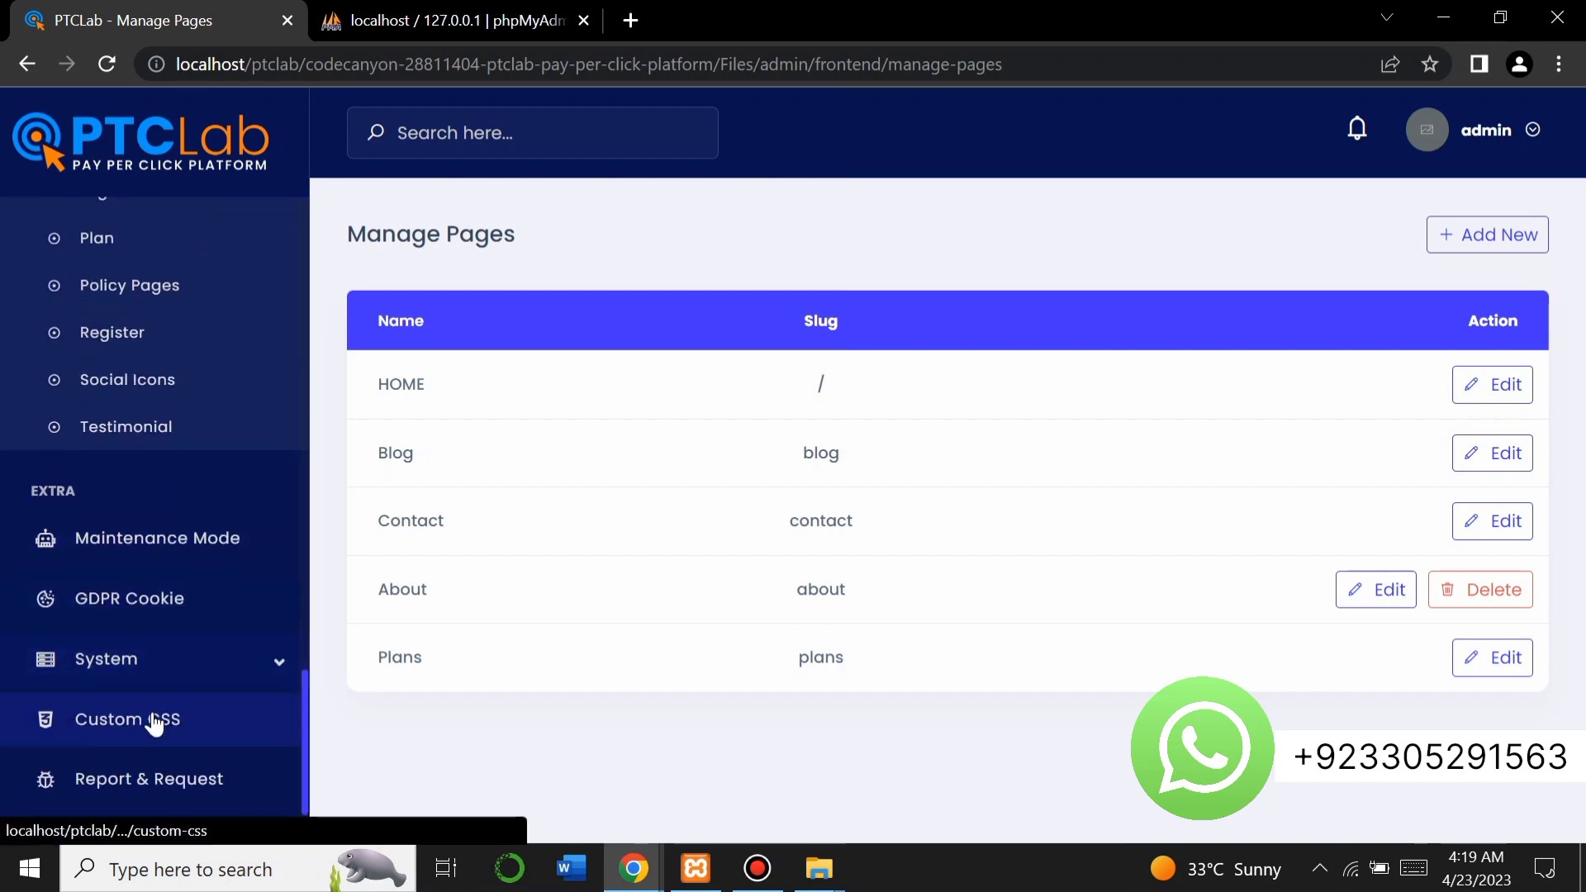
pyautogui.scroll(-1, 152, 719)
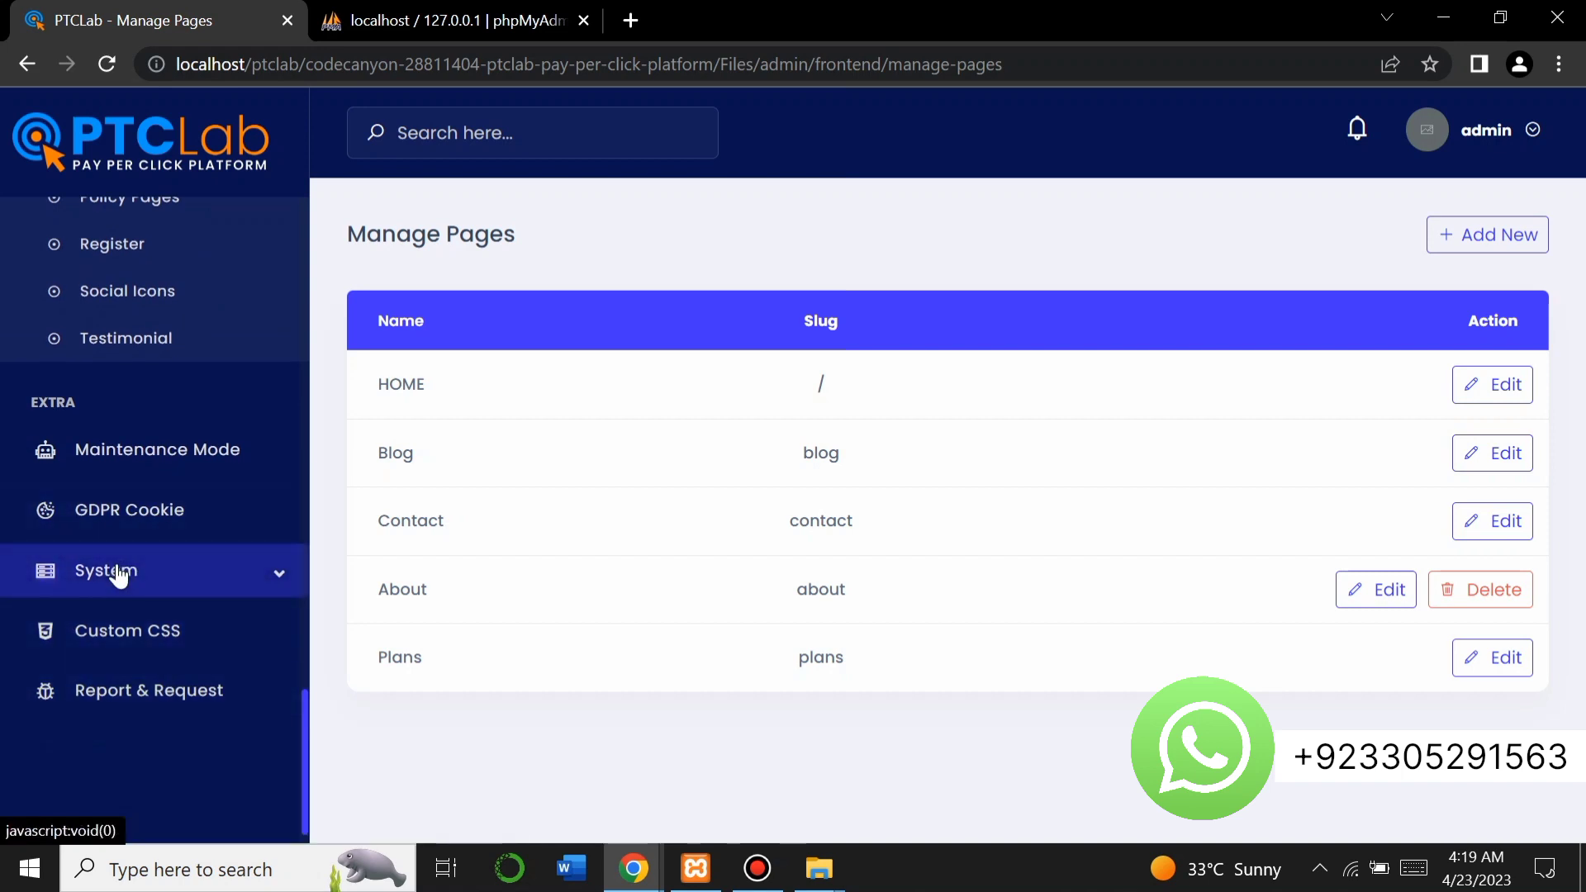
pyautogui.click(184, 576)
pyautogui.scroll(20, 183, 576)
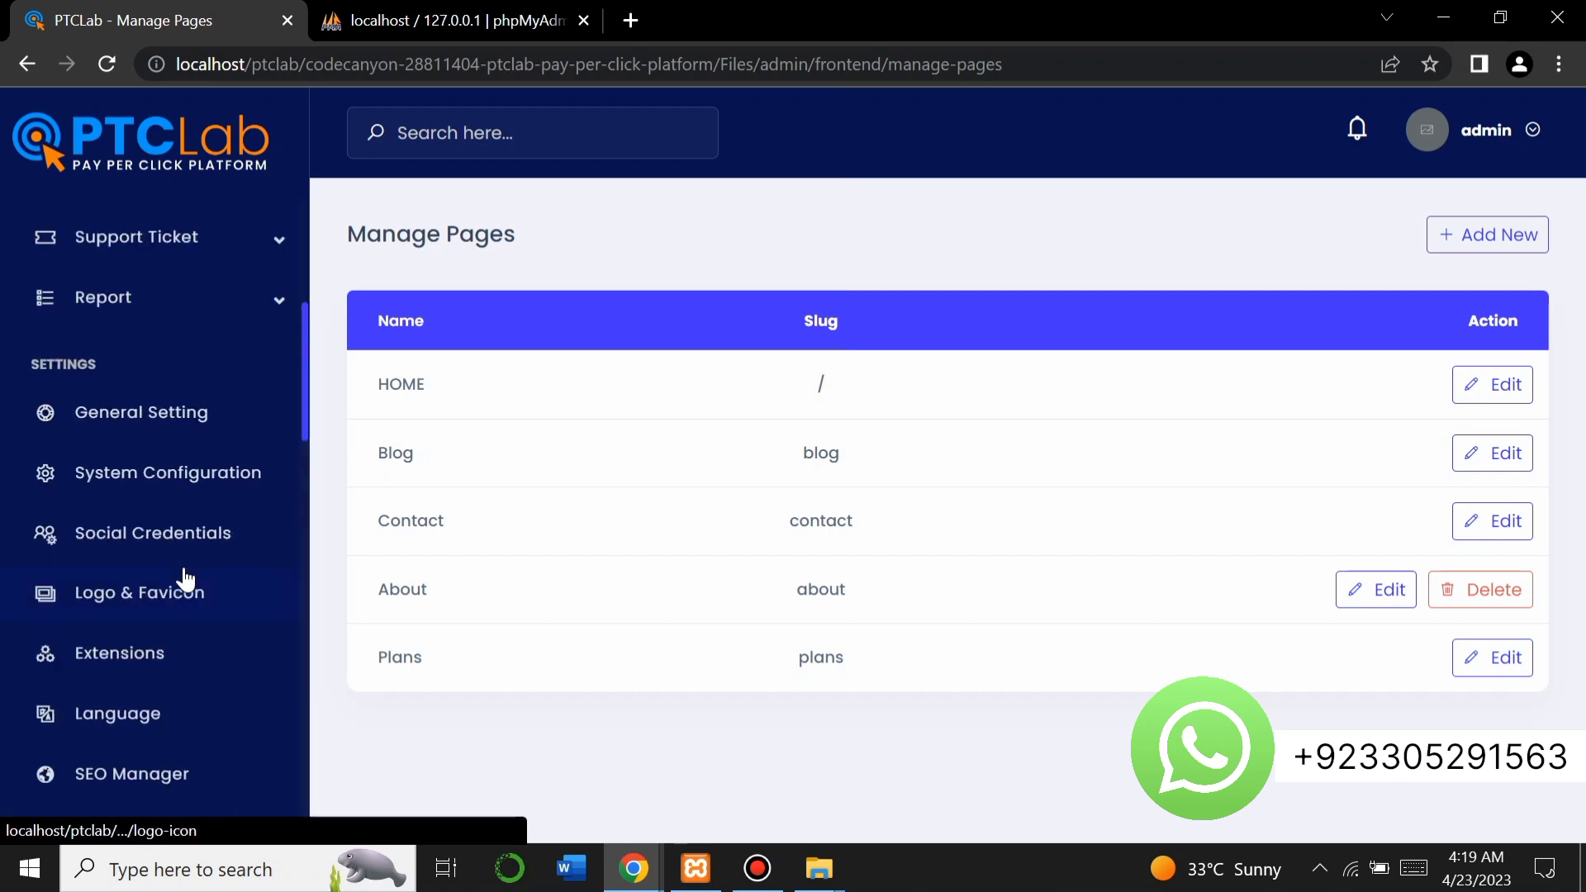
pyautogui.click(152, 252)
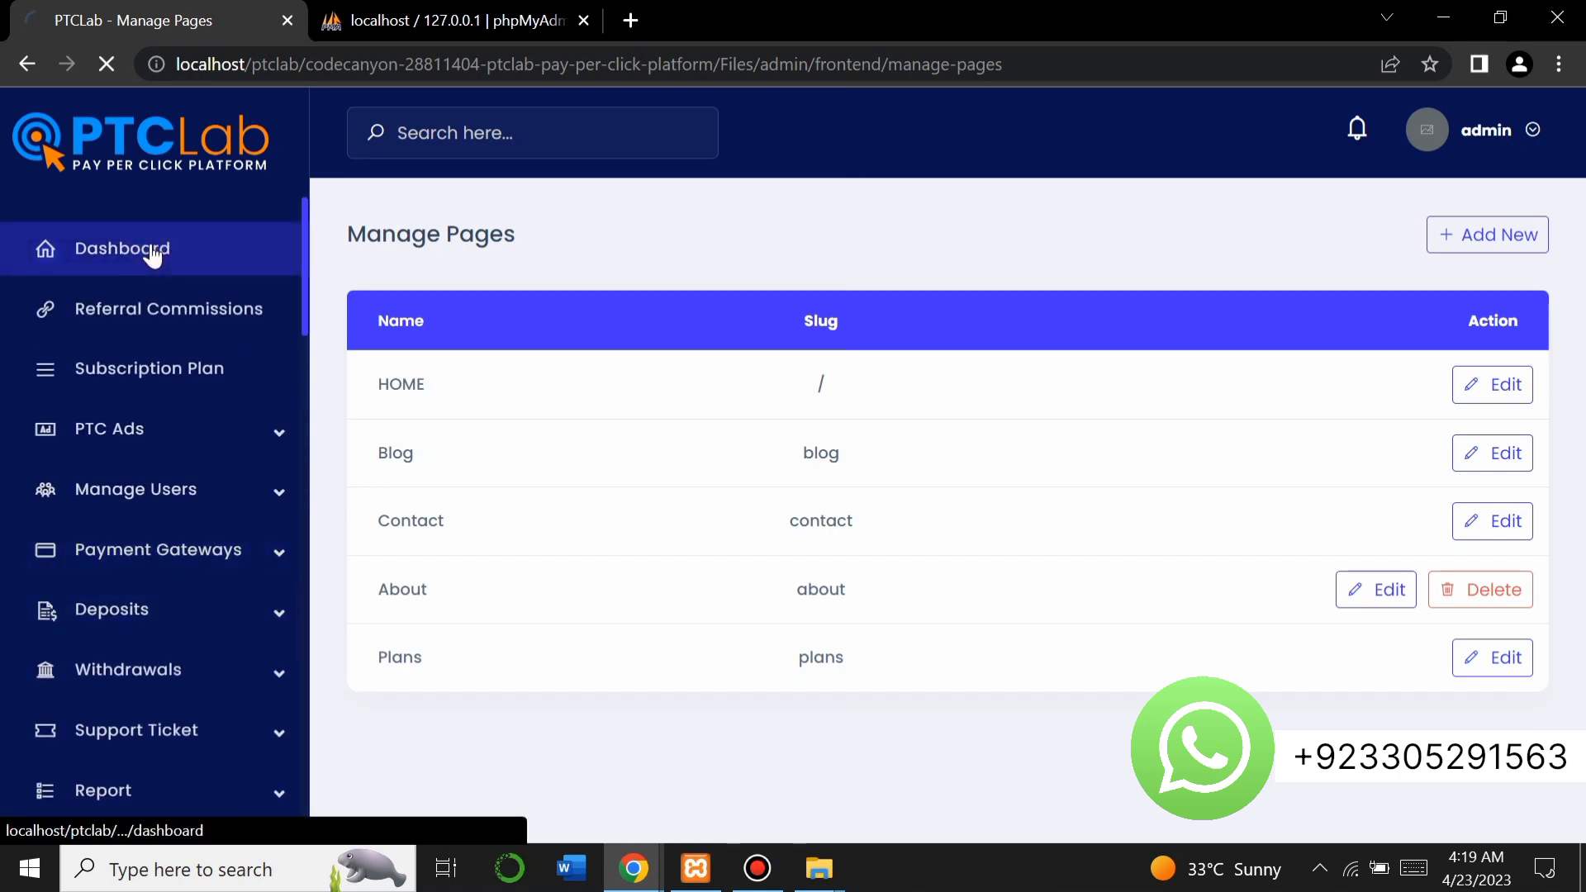